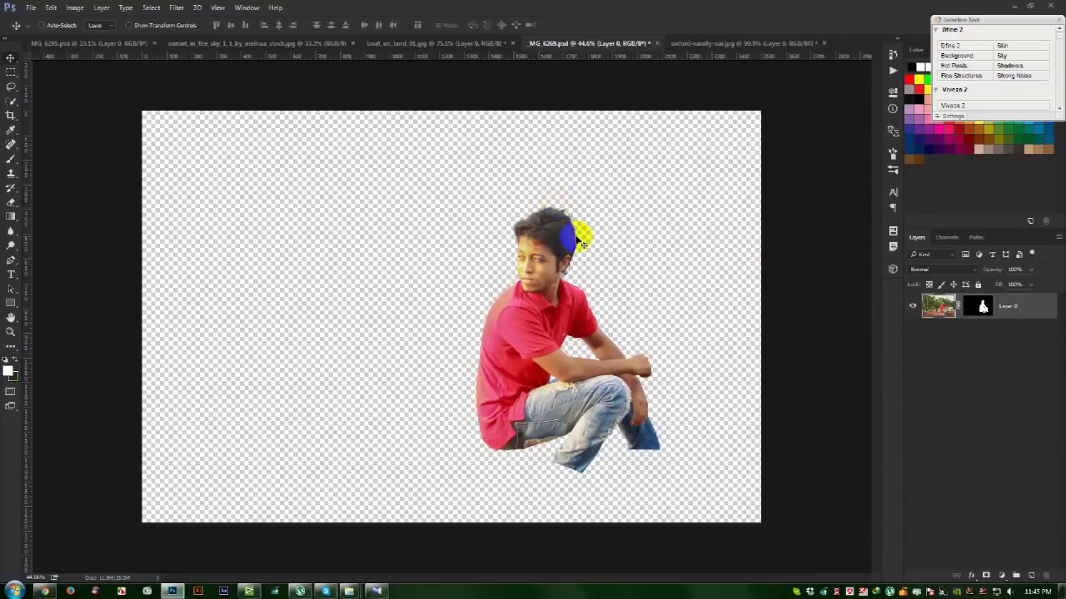
Create a 1920 × 1080 px white-background document, then bring up the sunset cloud photo
click(33, 8)
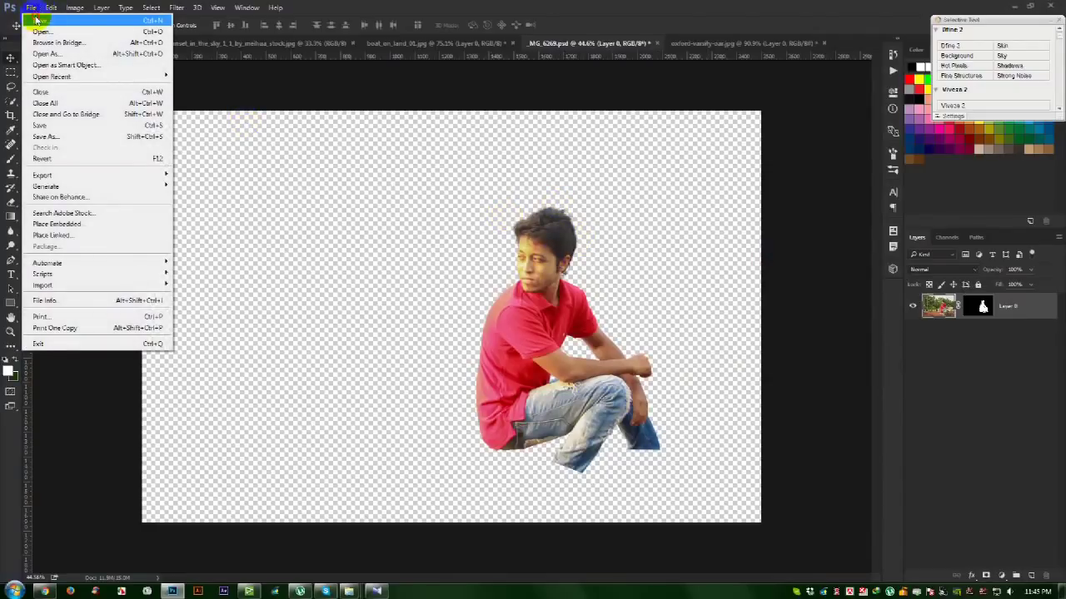
click(36, 19)
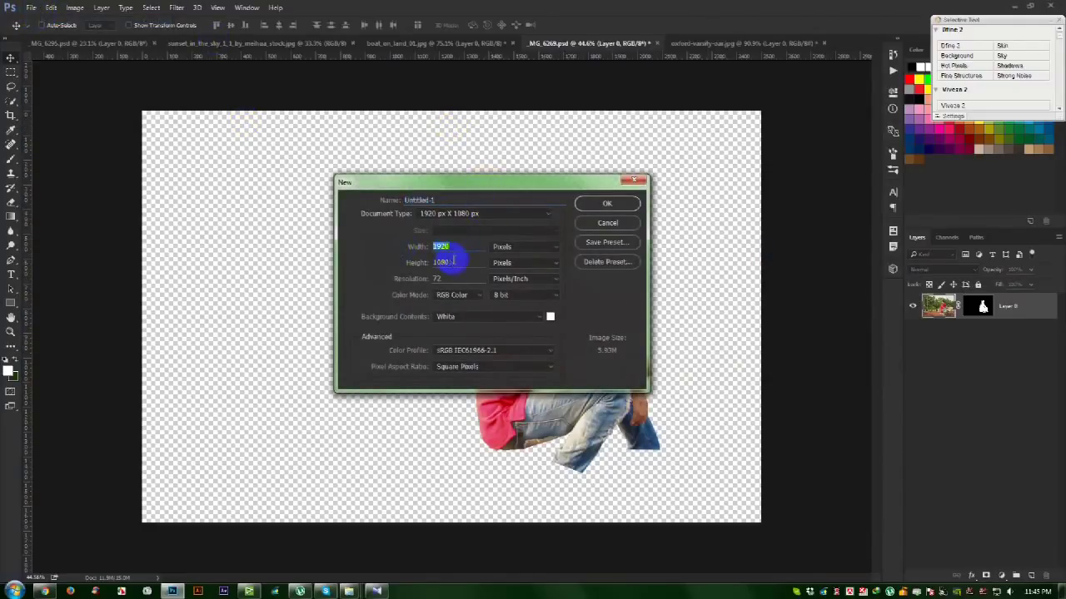
click(608, 204)
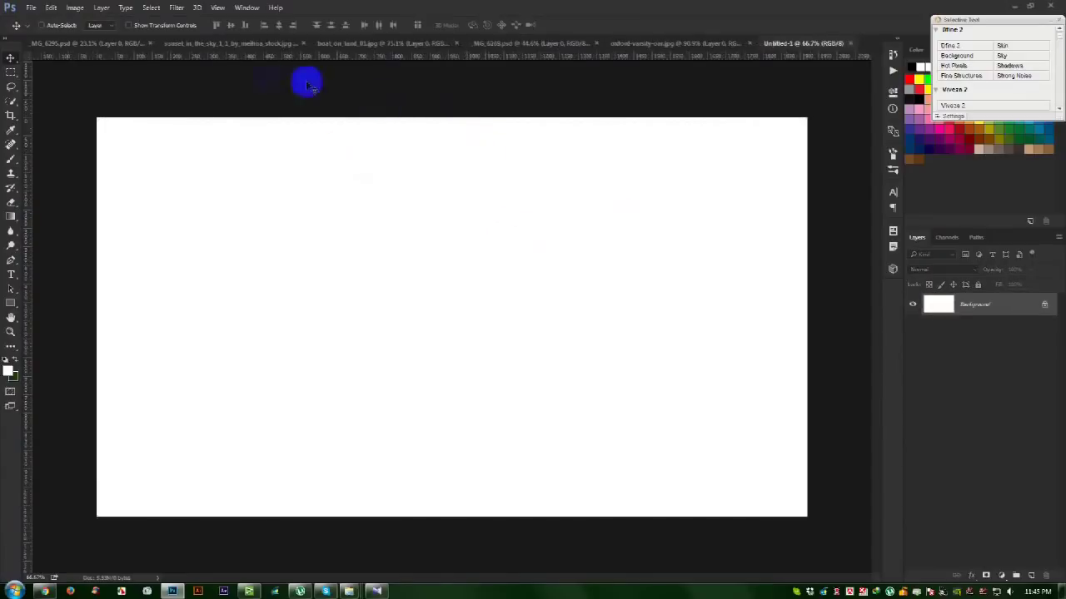
click(204, 42)
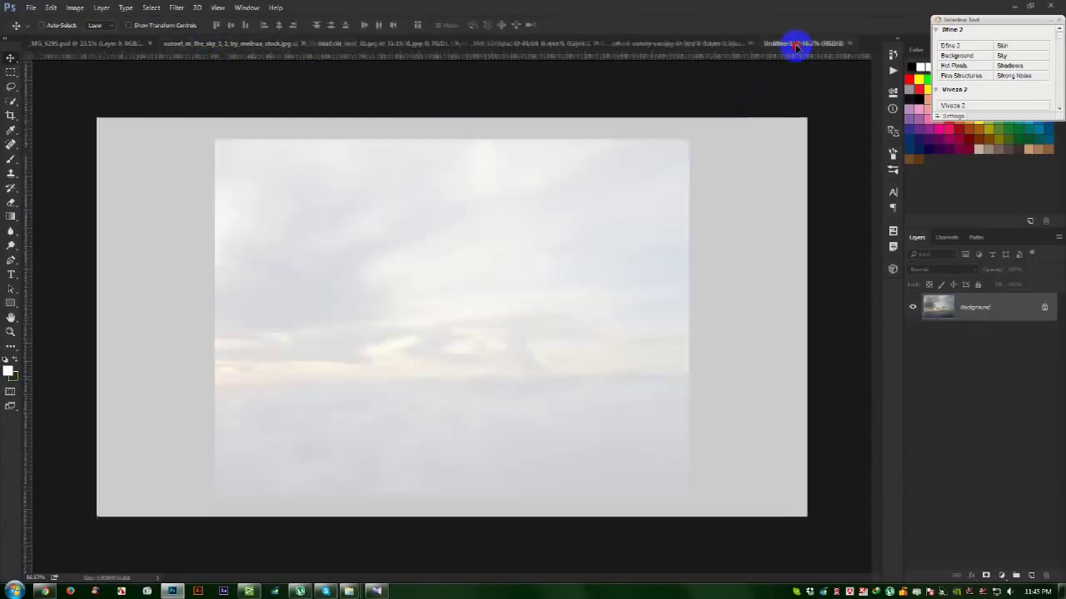
Drag the sunset cloud photo into the new document and scale it down
mouse_move(486, 281)
mouse_down()
mouse_move(487, 229)
mouse_move(473, 232)
mouse_up()
scroll(470, 246, down, 1)
key(ctrl+t)
key(ctrl+0)
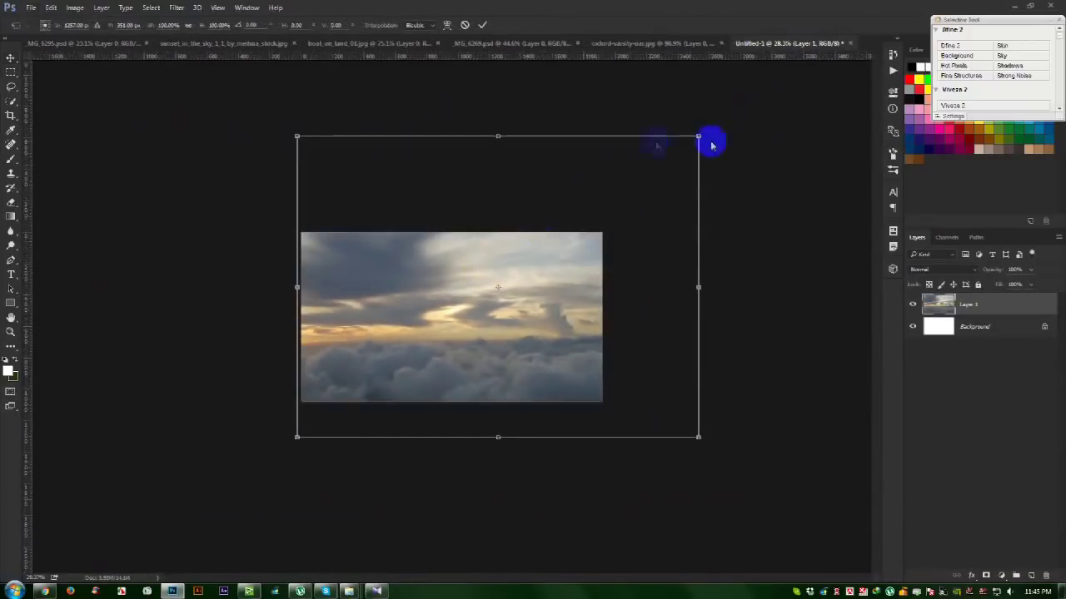
drag(698, 136, 594, 197)
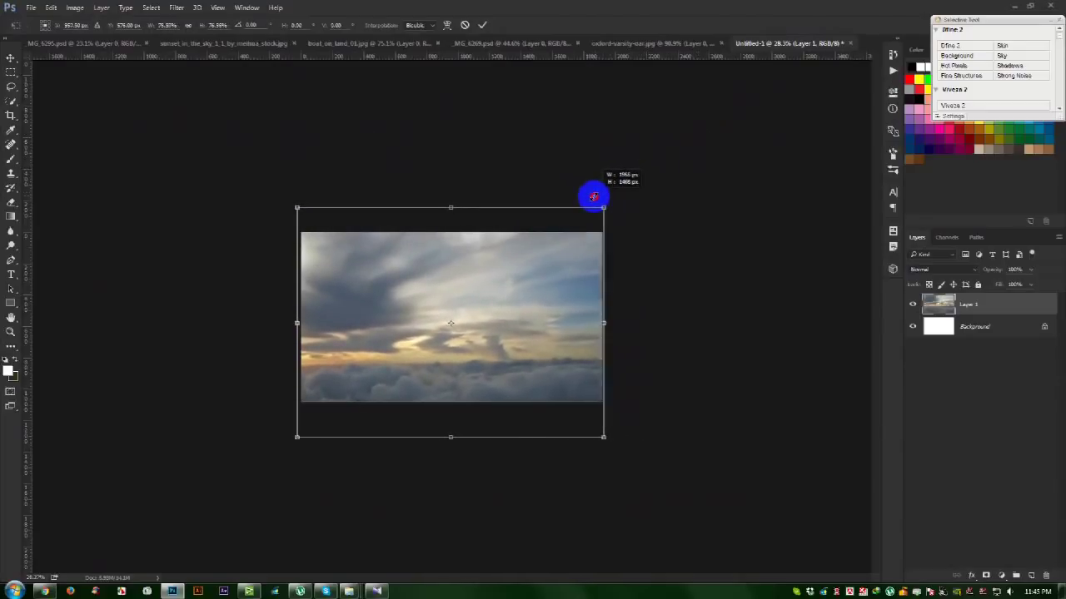
key(ctrl+0)
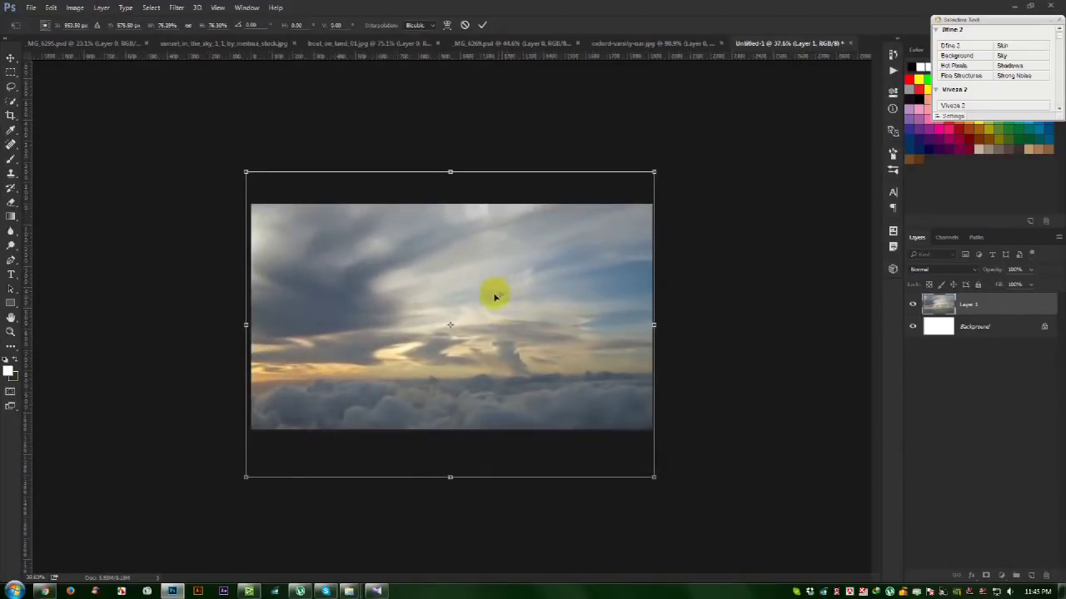
drag(494, 297, 496, 267)
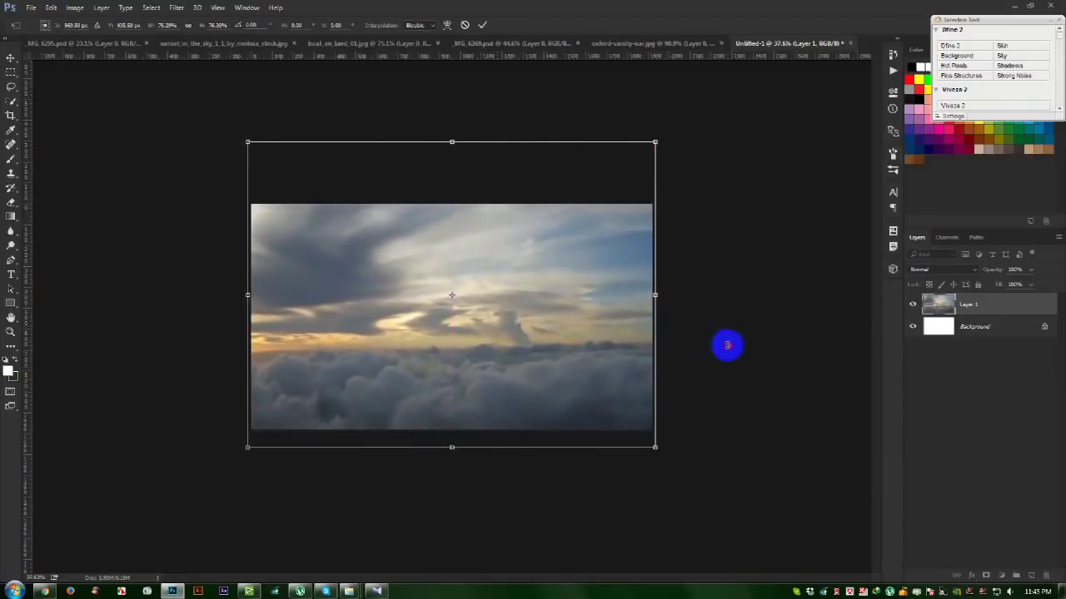
Tilt the clouds slightly and fit them to cover the whole canvas
drag(727, 345, 735, 352)
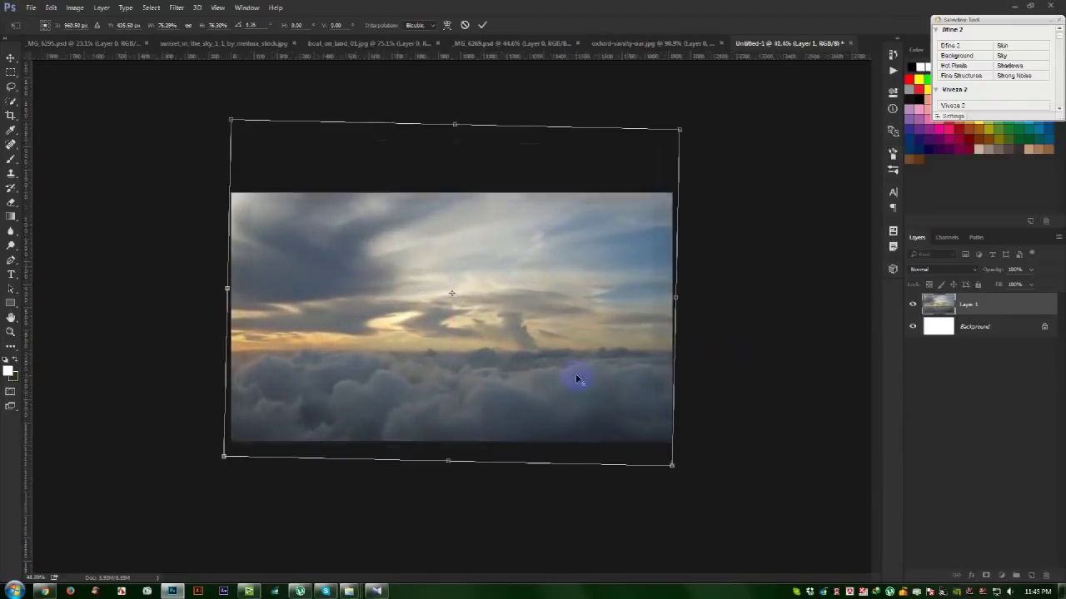
key(ctrl+plus)
mouse_move(695, 480)
mouse_down()
mouse_move(759, 484)
mouse_move(719, 438)
mouse_move(755, 438)
mouse_up()
drag(635, 419, 638, 409)
drag(459, 100, 458, 106)
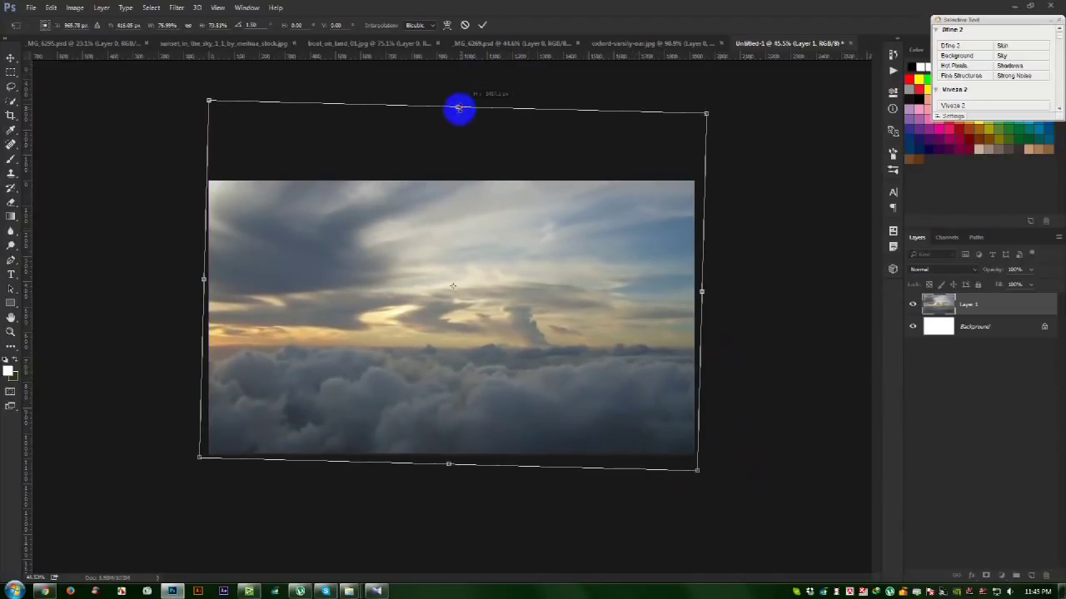
click(484, 26)
key(ctrl+0)
drag(464, 340, 463, 343)
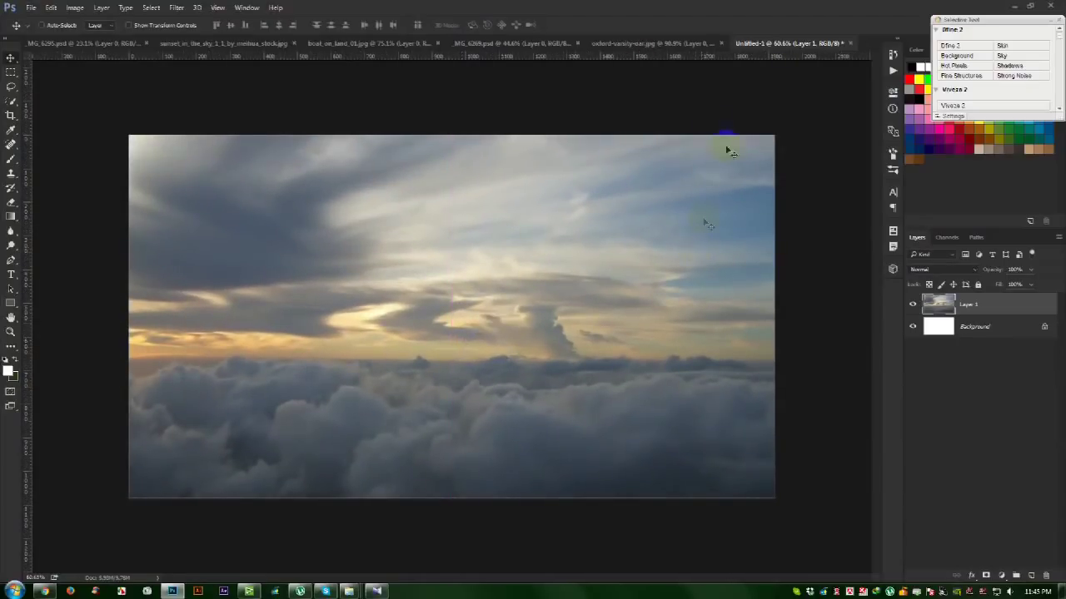
click(379, 43)
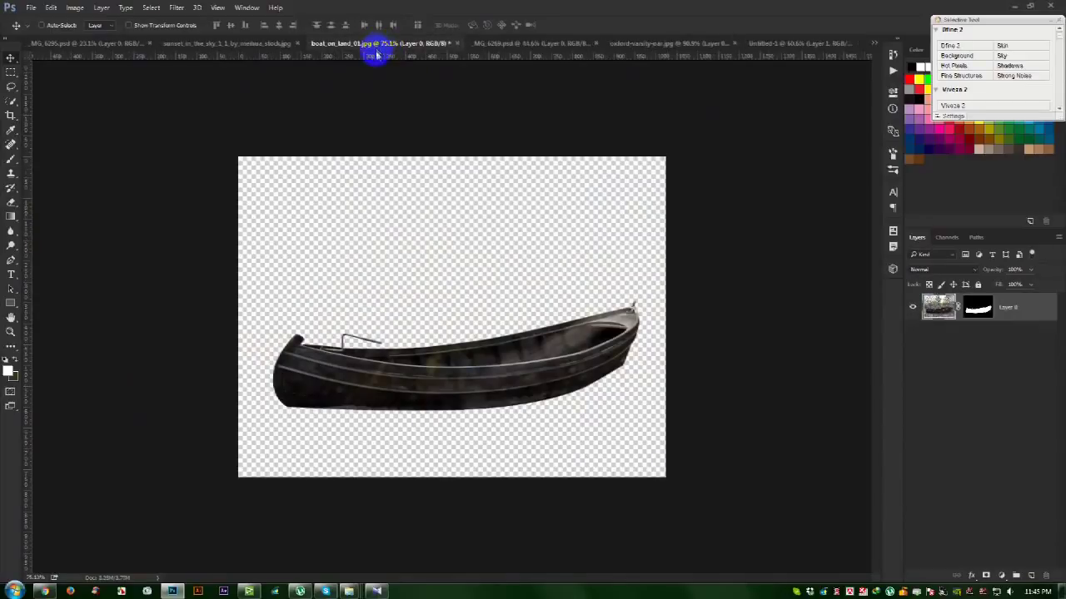
Drop the boat cutout into the cloud scene, just above the cloud tops near centre
mouse_move(537, 369)
mouse_down()
mouse_move(797, 95)
mouse_move(802, 46)
mouse_move(494, 305)
mouse_move(512, 408)
mouse_up()
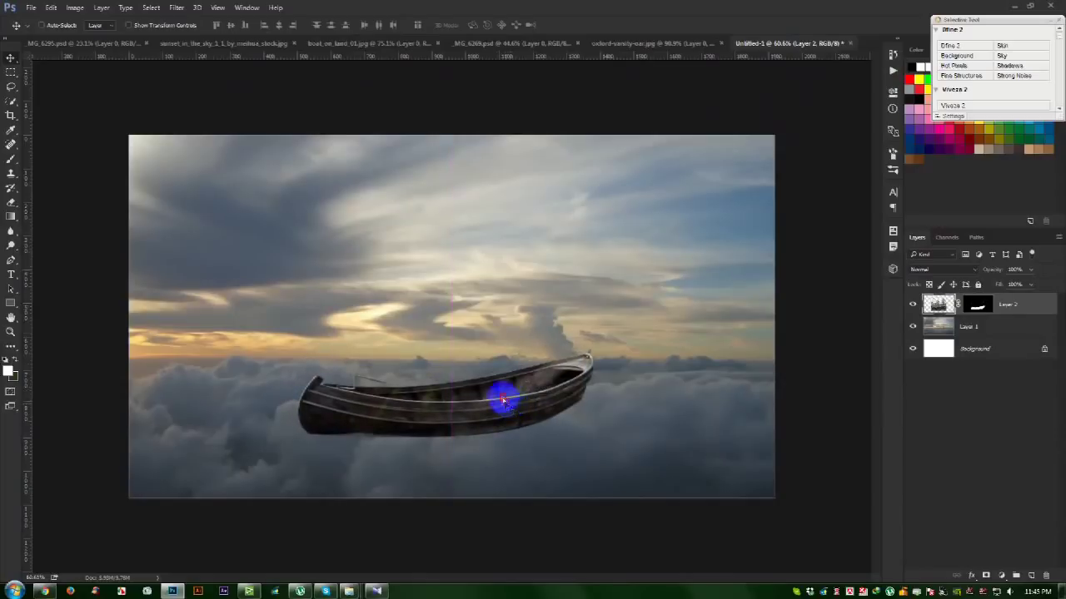
scroll(503, 400, up, 2)
mouse_move(488, 404)
mouse_down()
mouse_move(464, 417)
mouse_move(464, 395)
mouse_move(468, 404)
mouse_up()
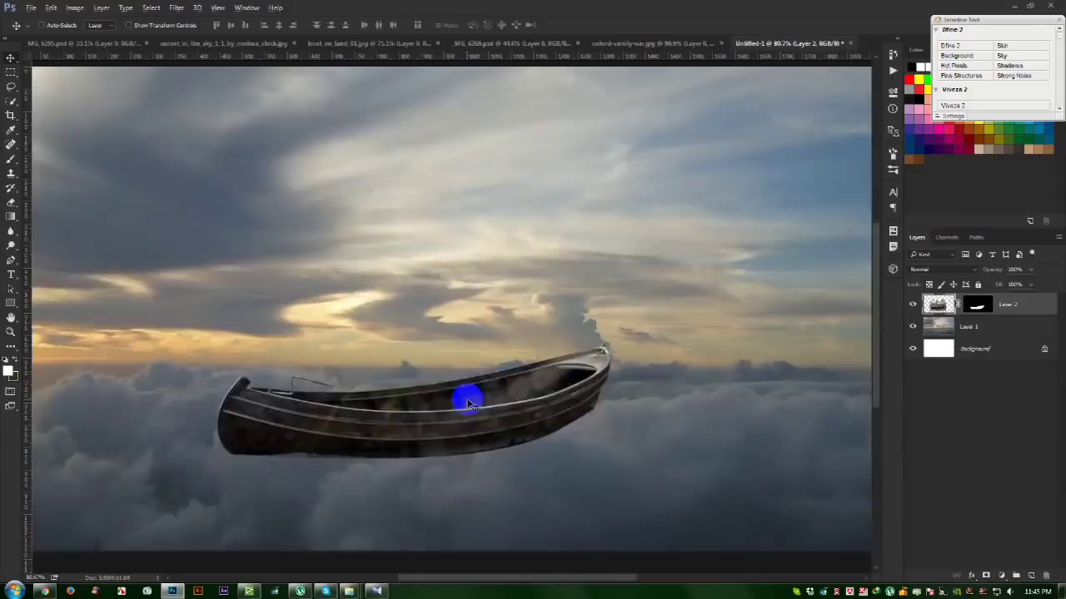
scroll(468, 404, down, 3)
scroll(463, 404, up, 2)
scroll(428, 411, up, 1)
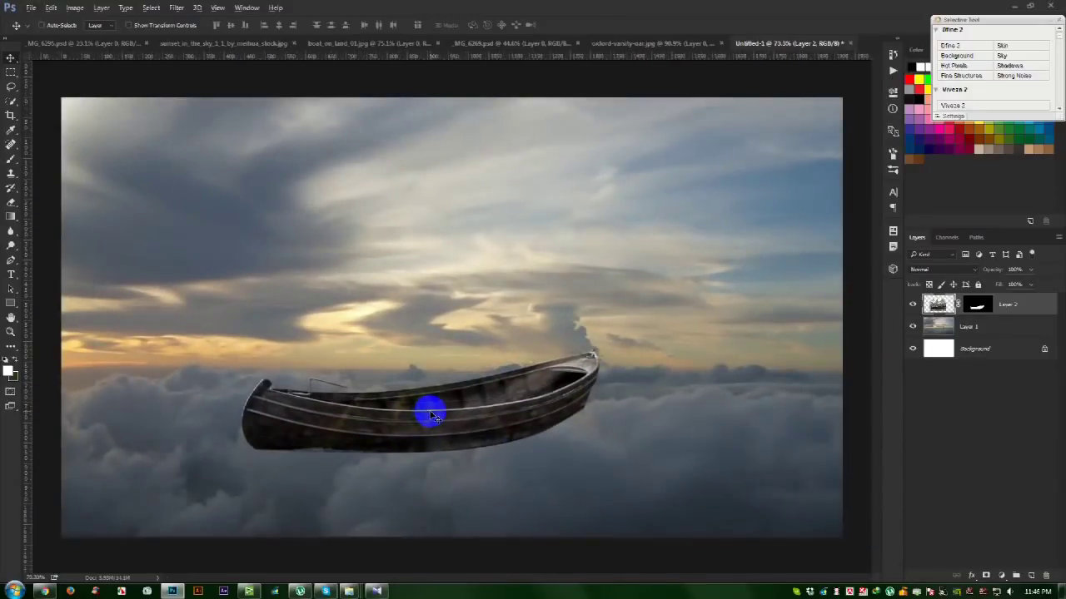
mouse_move(432, 415)
mouse_down()
mouse_move(447, 317)
mouse_move(418, 407)
mouse_up()
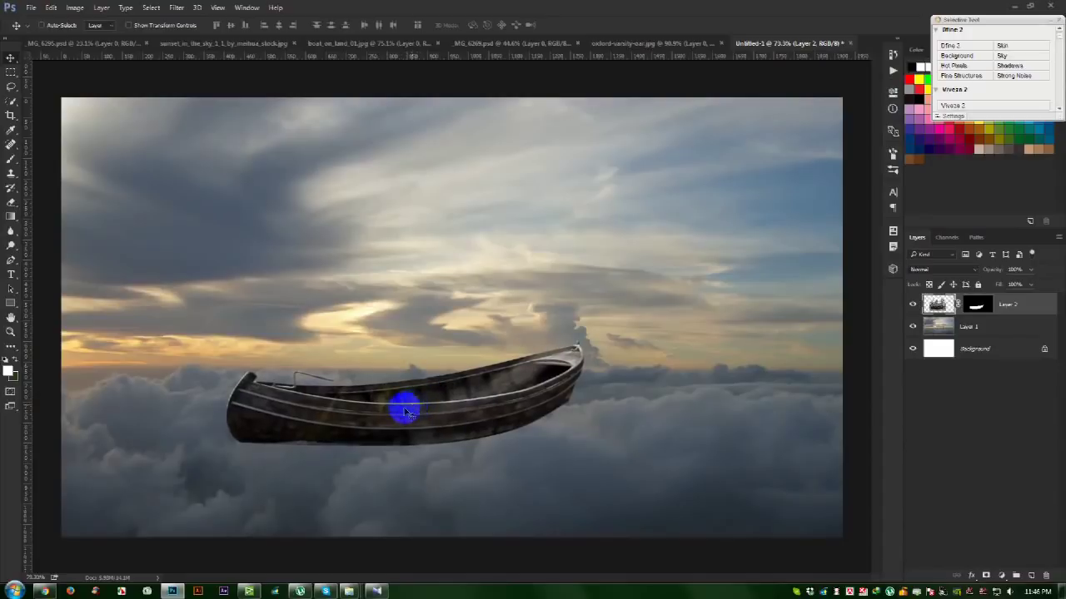
scroll(309, 445, up, 3)
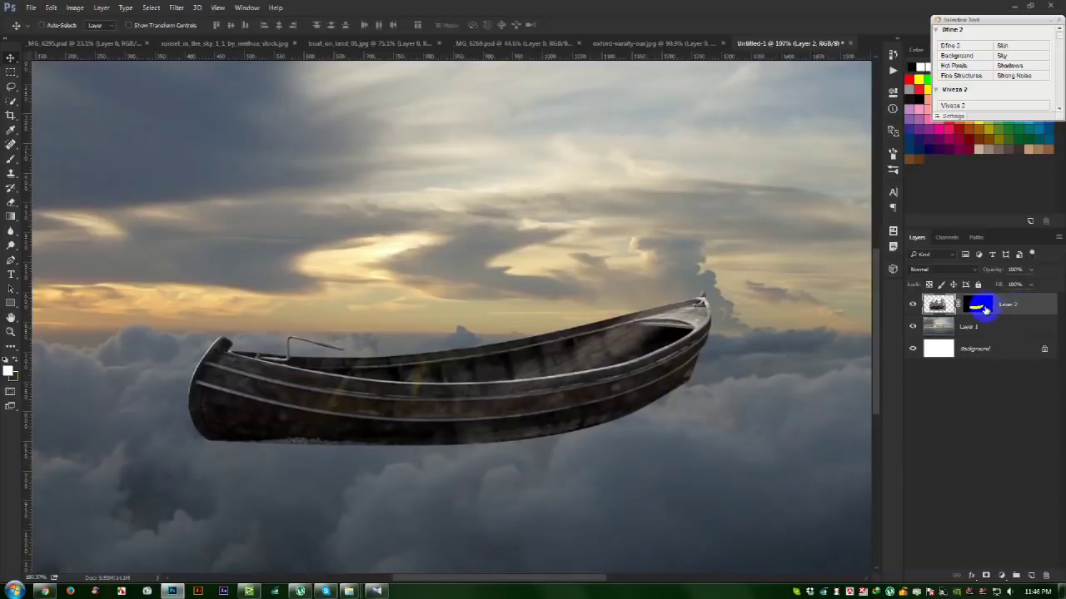
right_click(996, 310)
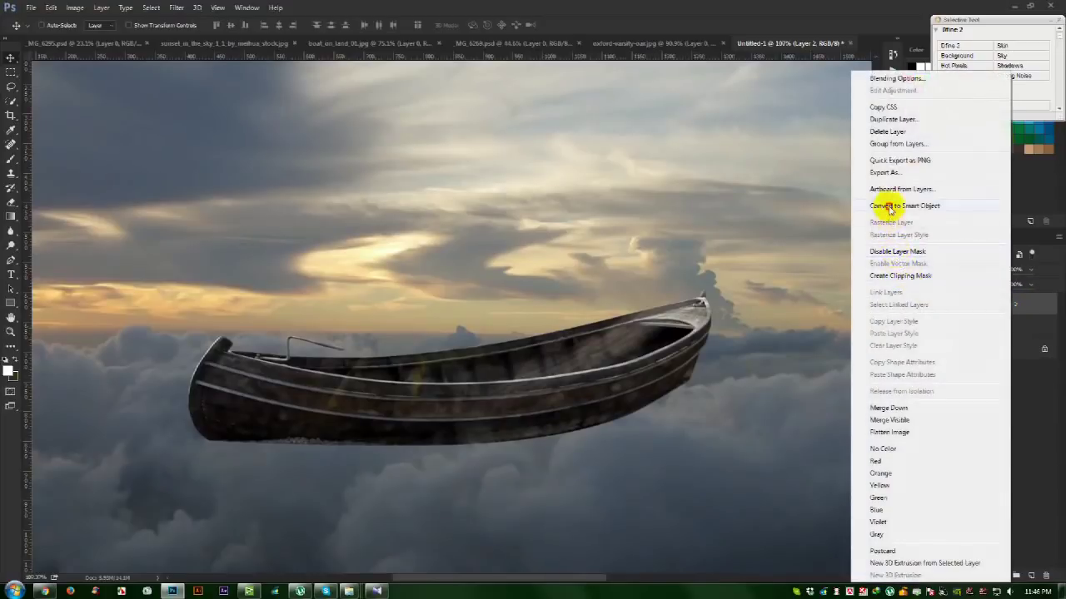
Convert the boat layer to a smart object, add a layer mask and pick a soft brush
click(880, 202)
click(985, 575)
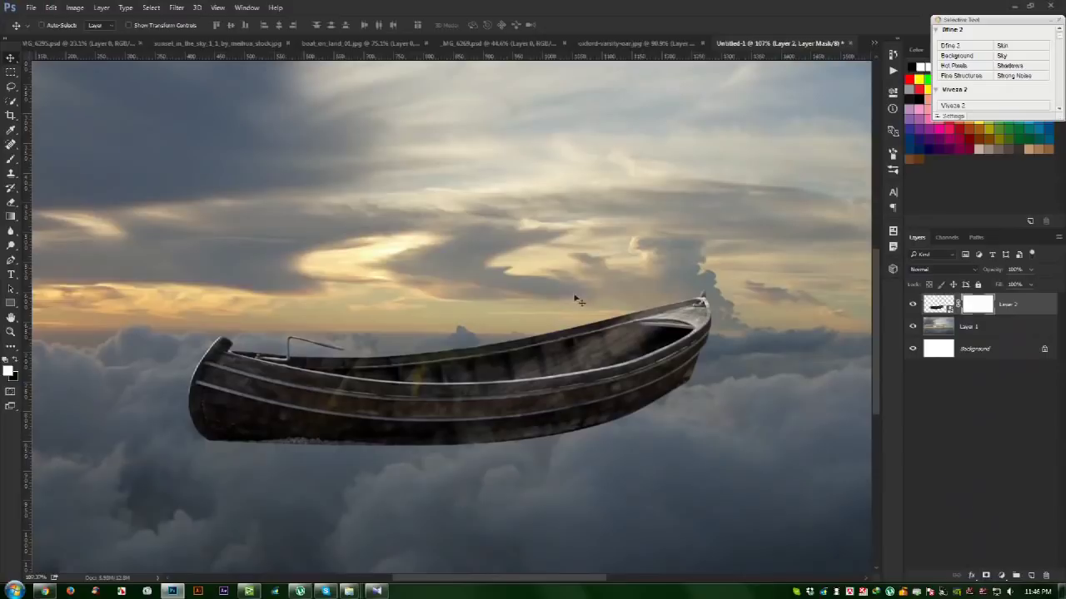
click(18, 160)
right_click(421, 350)
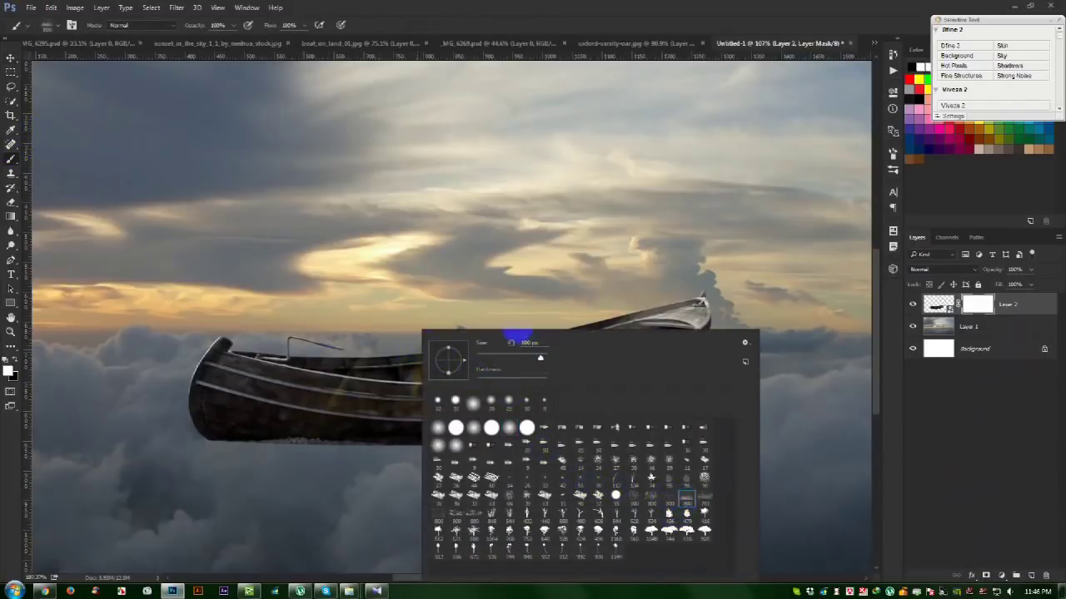
click(638, 7)
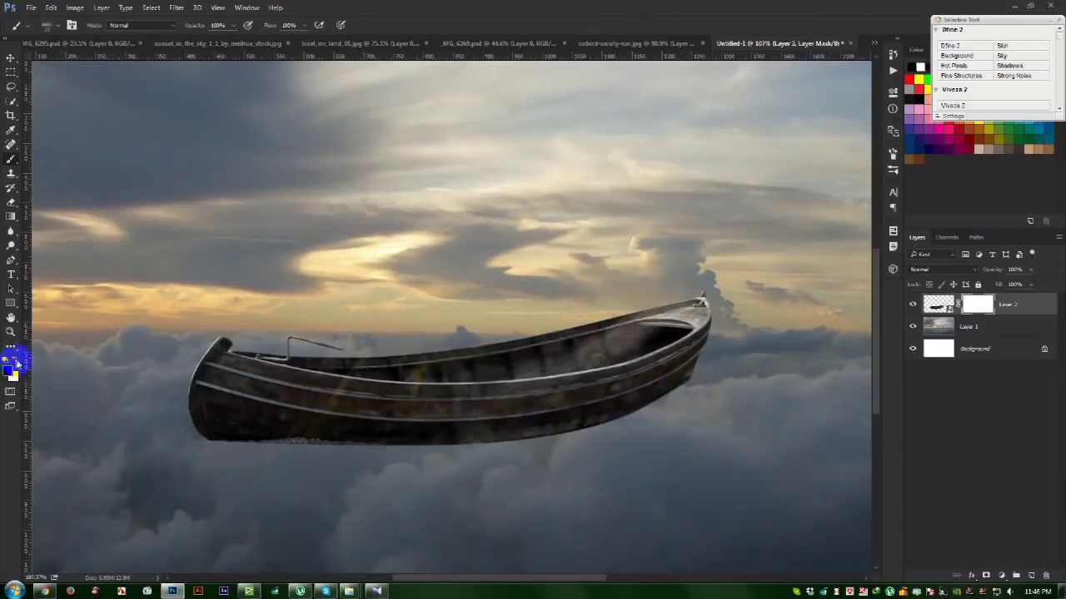
Paint black along the boat's lower hull to fade it into the clouds
mouse_move(209, 447)
mouse_down()
mouse_move(178, 440)
mouse_move(382, 451)
mouse_move(399, 464)
mouse_move(404, 433)
mouse_move(590, 433)
mouse_up()
drag(649, 401, 537, 444)
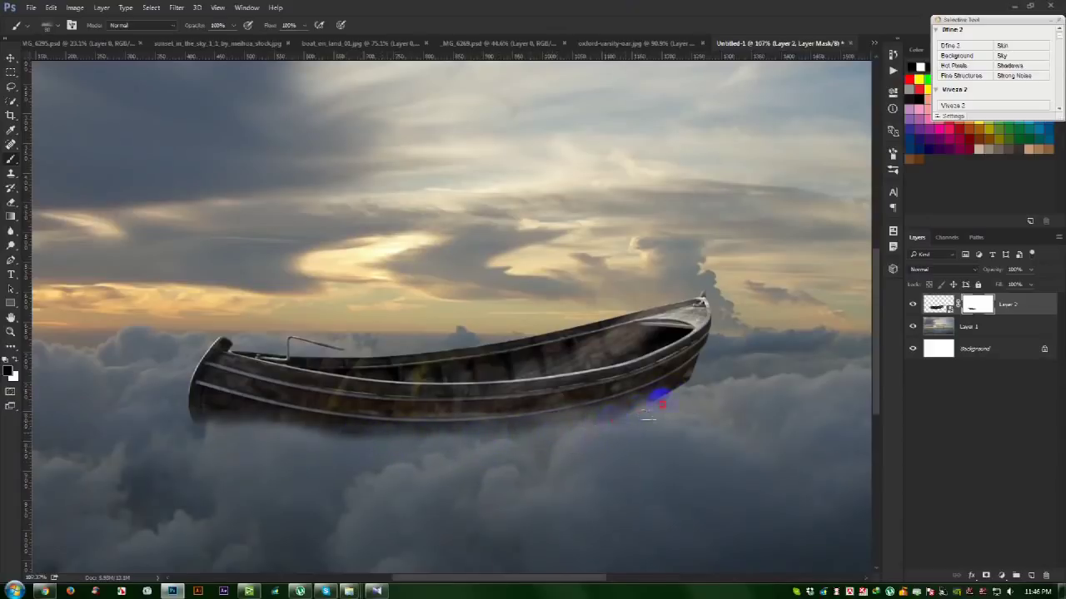
mouse_move(694, 387)
mouse_down()
mouse_move(488, 423)
mouse_move(333, 422)
mouse_move(518, 420)
mouse_move(283, 420)
mouse_move(183, 404)
mouse_move(419, 522)
mouse_up()
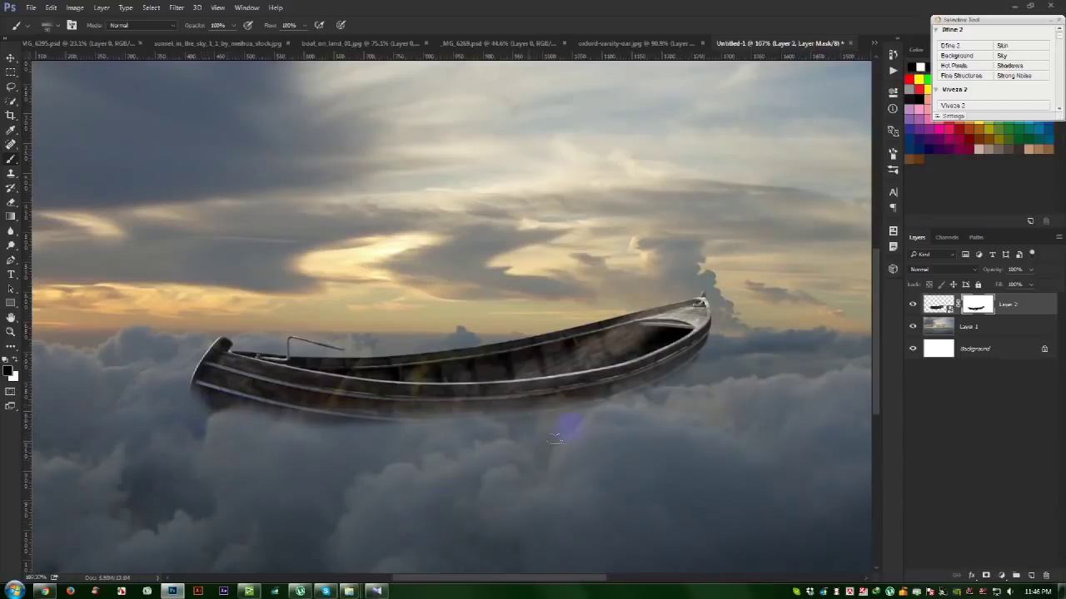
scroll(497, 483, down, 3)
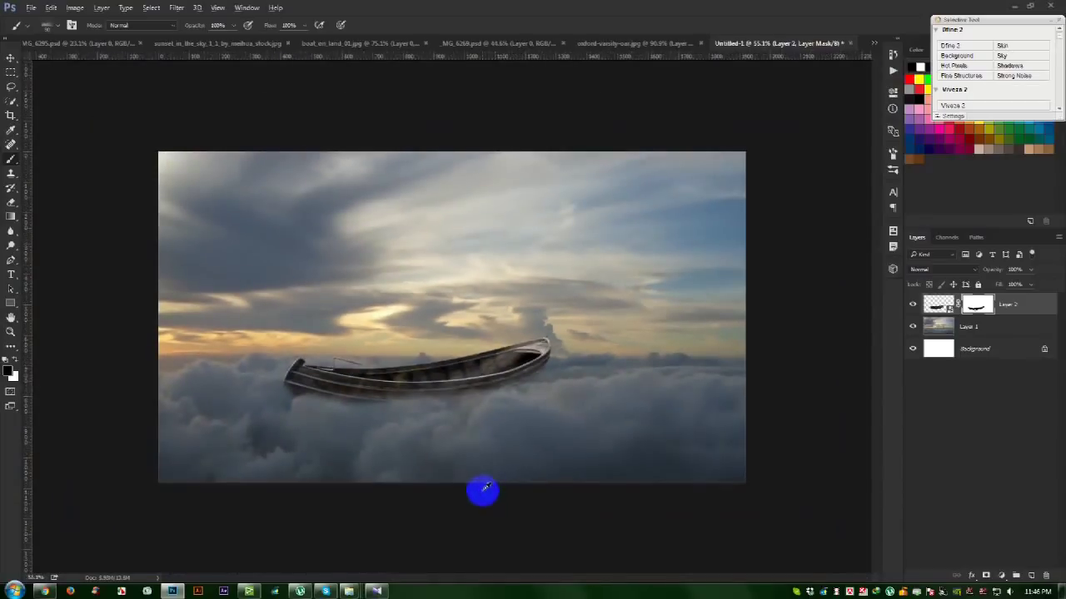
Enlarge the boat, rotate it slightly clockwise and settle it lower near the centre
click(10, 57)
drag(524, 355, 553, 369)
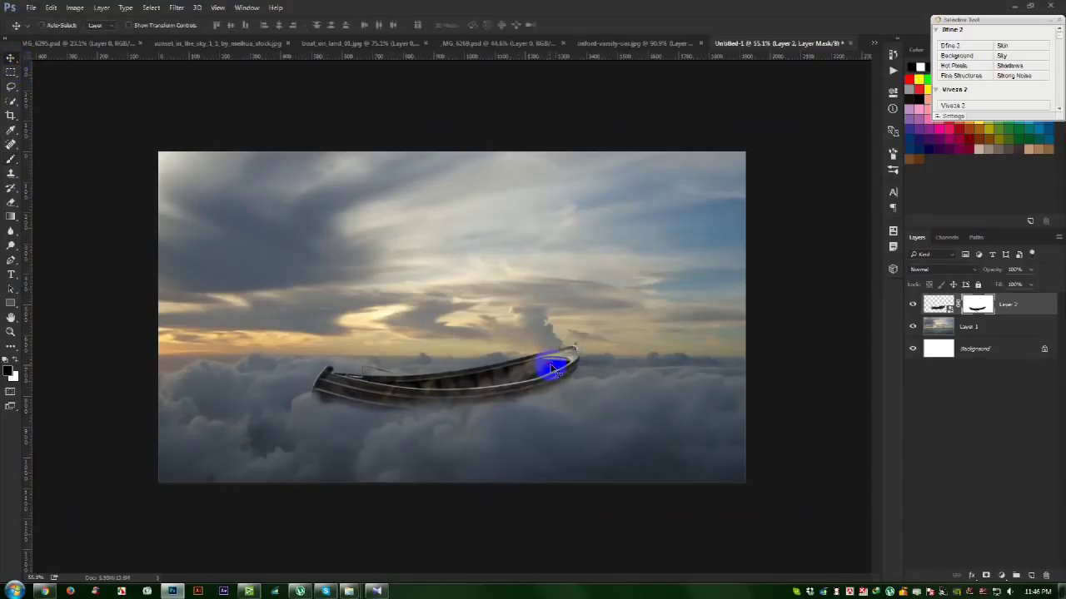
key(ctrl+t)
mouse_move(580, 348)
mouse_down()
mouse_move(524, 384)
mouse_move(527, 369)
mouse_move(616, 401)
mouse_up()
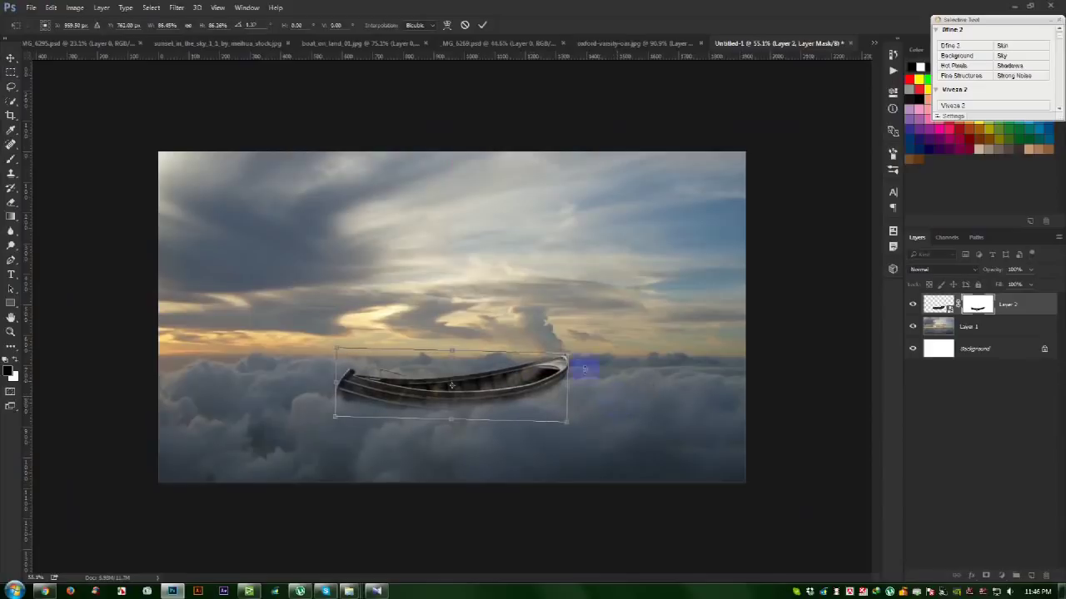
drag(580, 355, 611, 335)
drag(559, 356, 656, 411)
drag(600, 348, 621, 345)
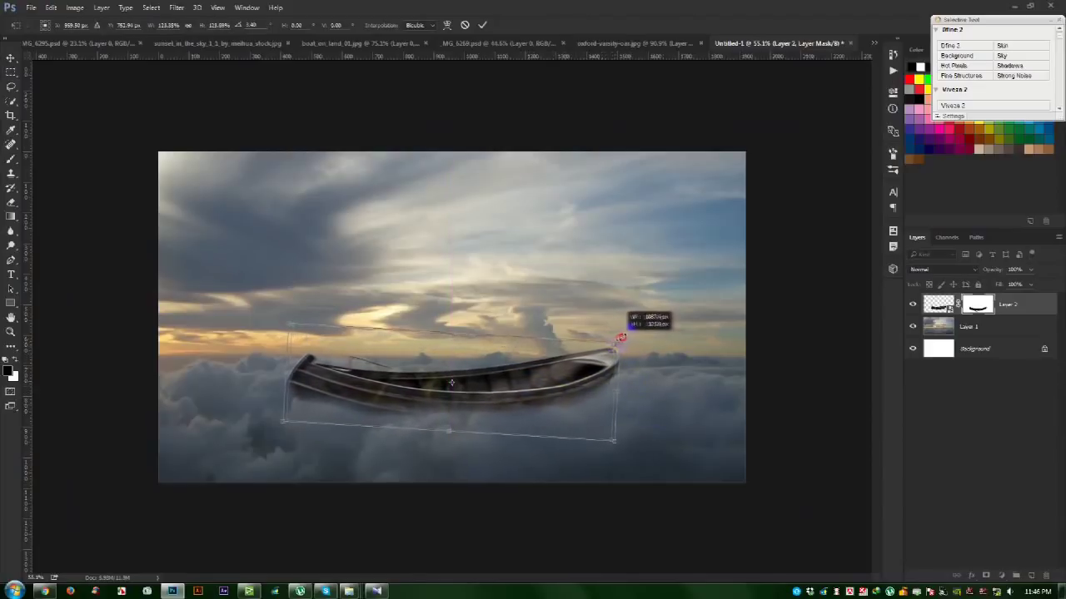
key(Return)
mouse_move(599, 369)
mouse_down()
mouse_move(601, 379)
mouse_move(567, 390)
mouse_up()
key(ctrl+plus)
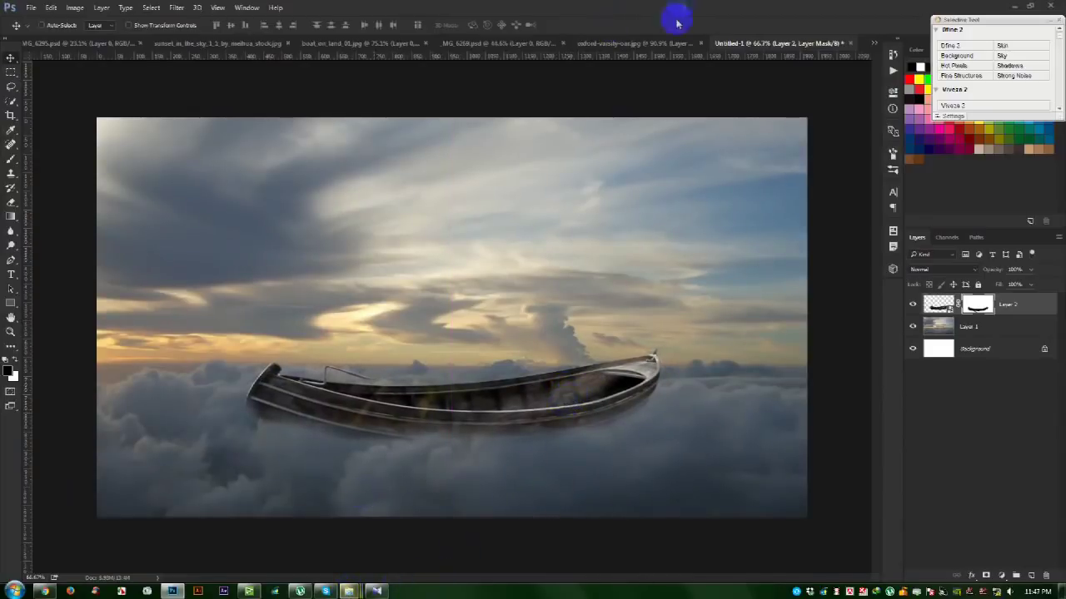
click(630, 43)
Drag the seated boy into the scene and convert his layer to a smart object
click(508, 43)
mouse_move(578, 205)
mouse_down()
mouse_move(777, 31)
mouse_move(542, 276)
mouse_up()
right_click(985, 305)
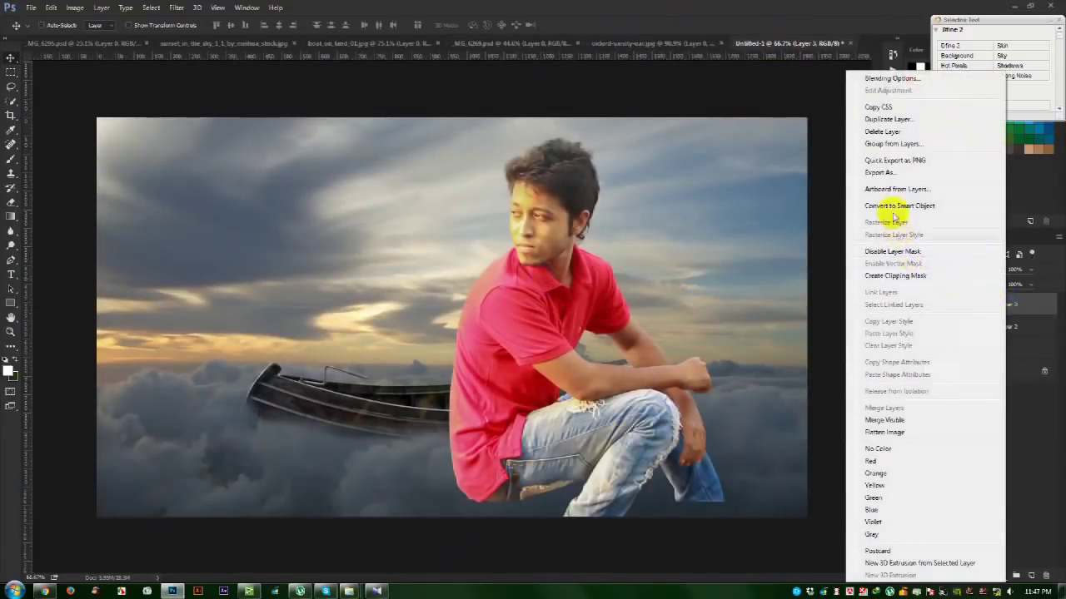
click(899, 205)
Scale the boy down and seat him in the middle of the boat
key(ctrl+t)
mouse_move(721, 137)
mouse_down()
mouse_move(623, 300)
mouse_move(542, 320)
mouse_up()
scroll(516, 357, up, 2)
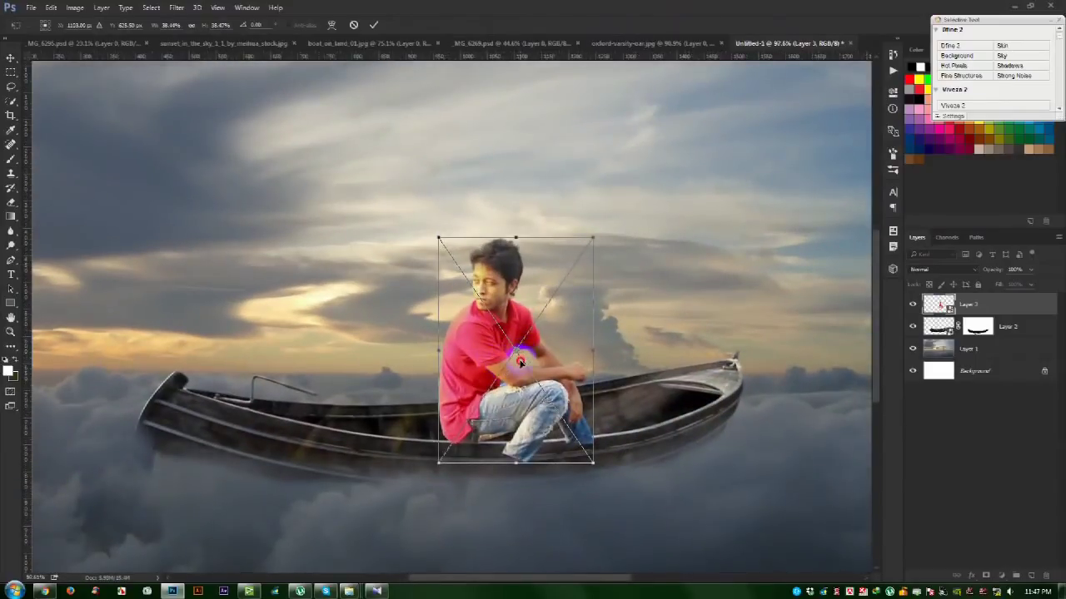
mouse_move(589, 241)
mouse_down()
mouse_move(554, 280)
mouse_move(578, 257)
mouse_move(542, 308)
mouse_move(548, 318)
mouse_up()
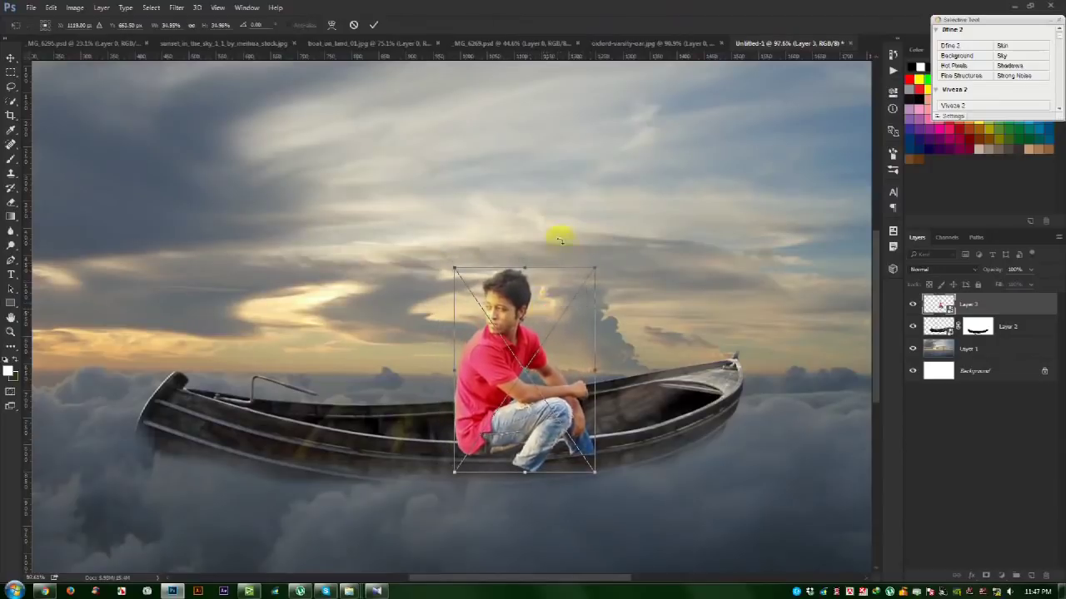
click(374, 25)
scroll(587, 469, up, 3)
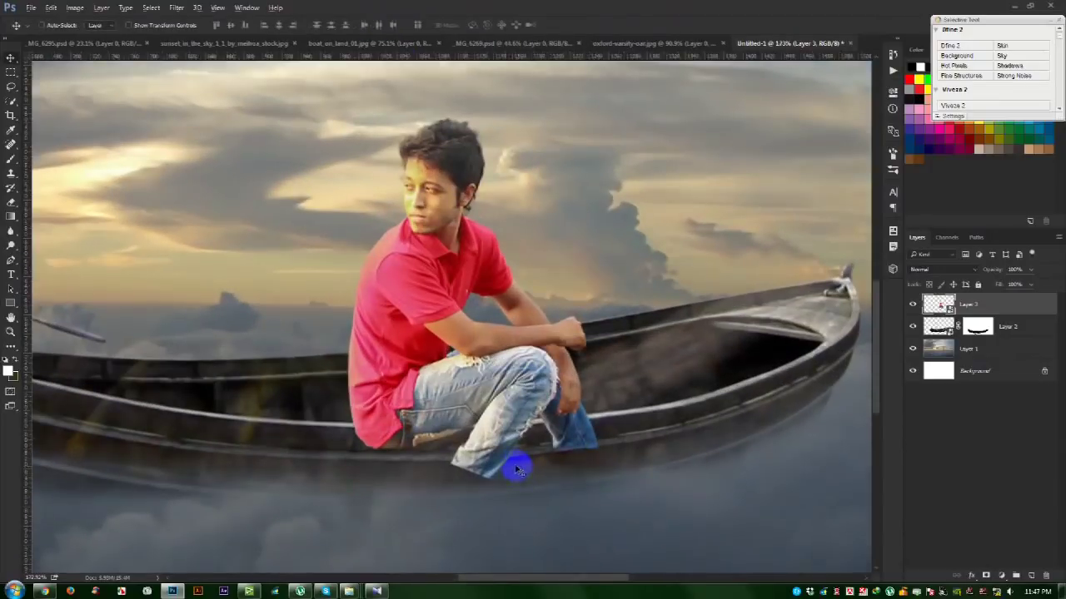
Add a layer mask to the boy and lower his layer opacity to 51%
click(985, 575)
scroll(512, 516, up, 2)
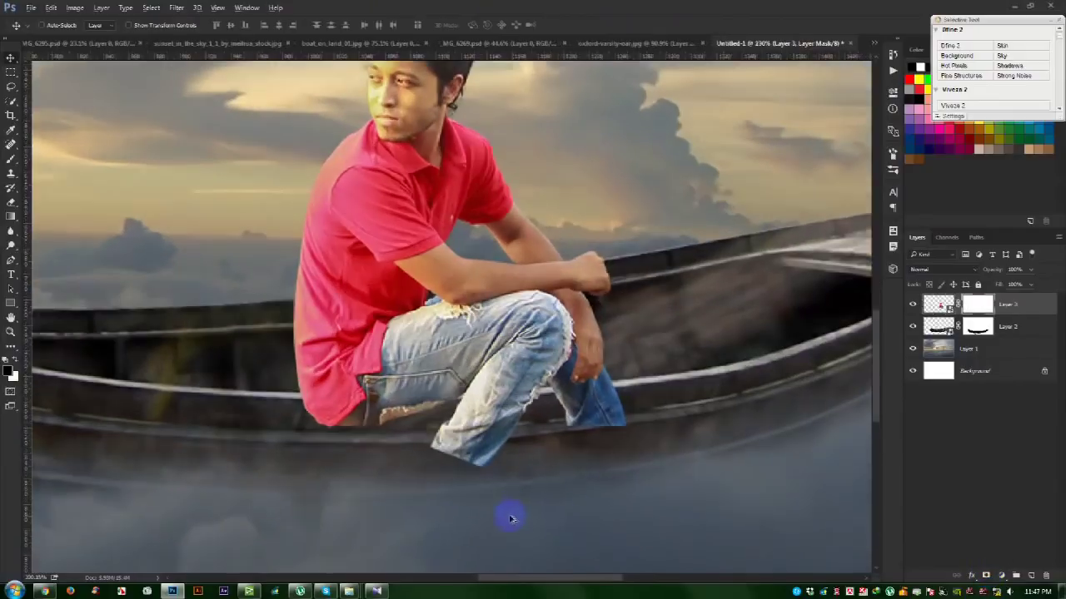
click(11, 261)
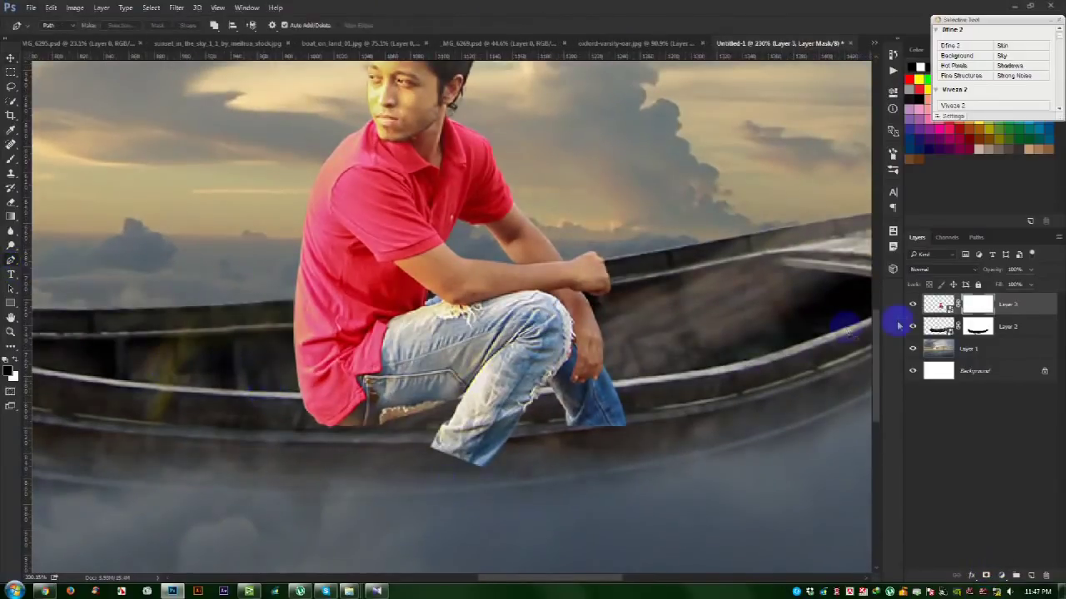
click(974, 271)
text(51)
key(Return)
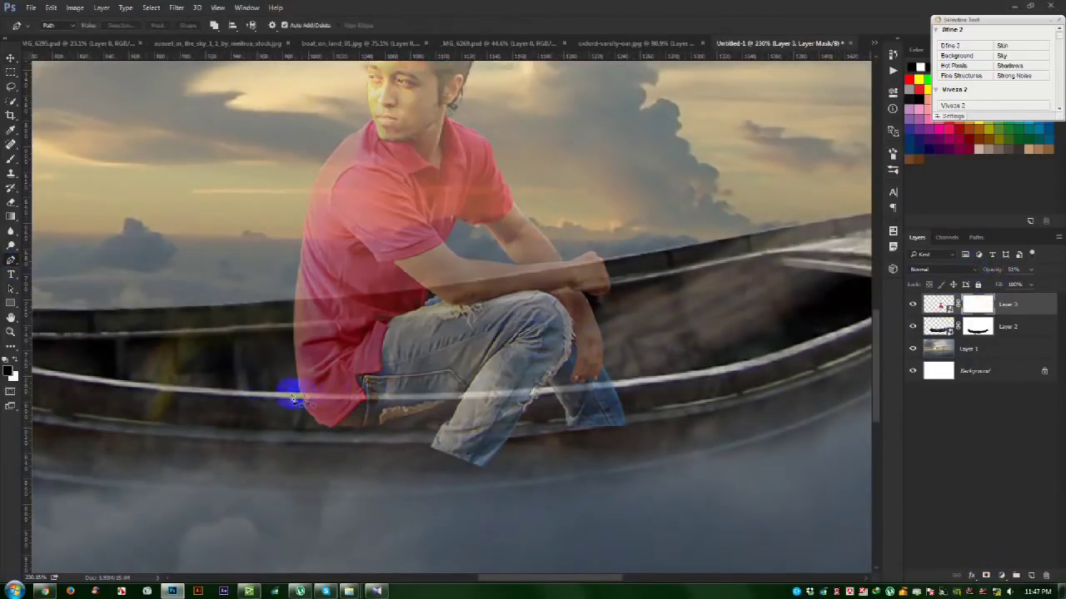
Nudge the boy 13 px lower and trace a closed Pen path around his legs along the rim
click(281, 395)
click(372, 397)
click(567, 399)
click(10, 59)
drag(376, 150, 375, 162)
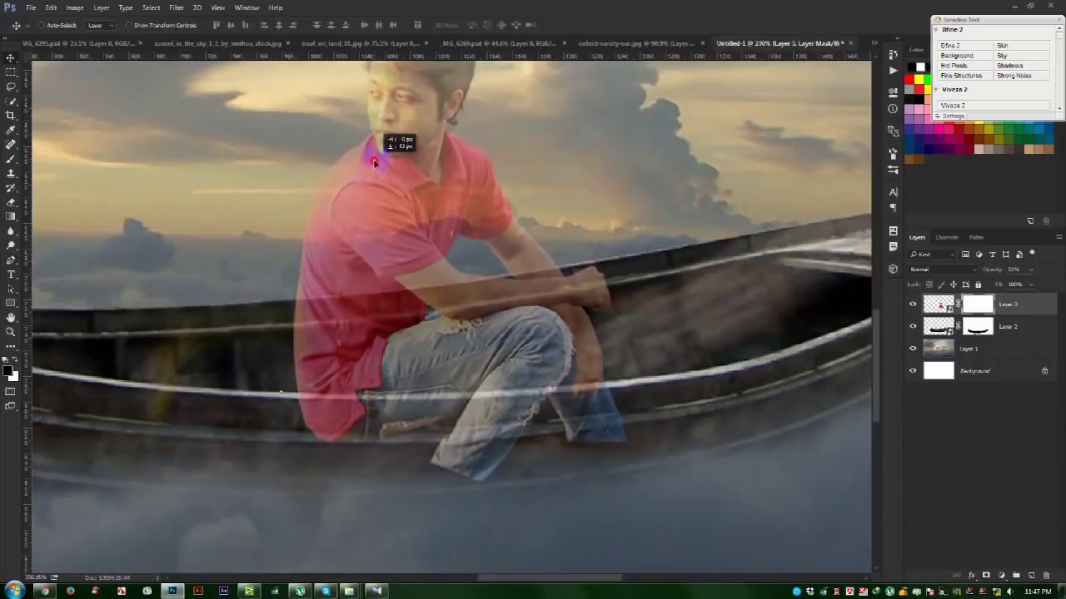
click(11, 261)
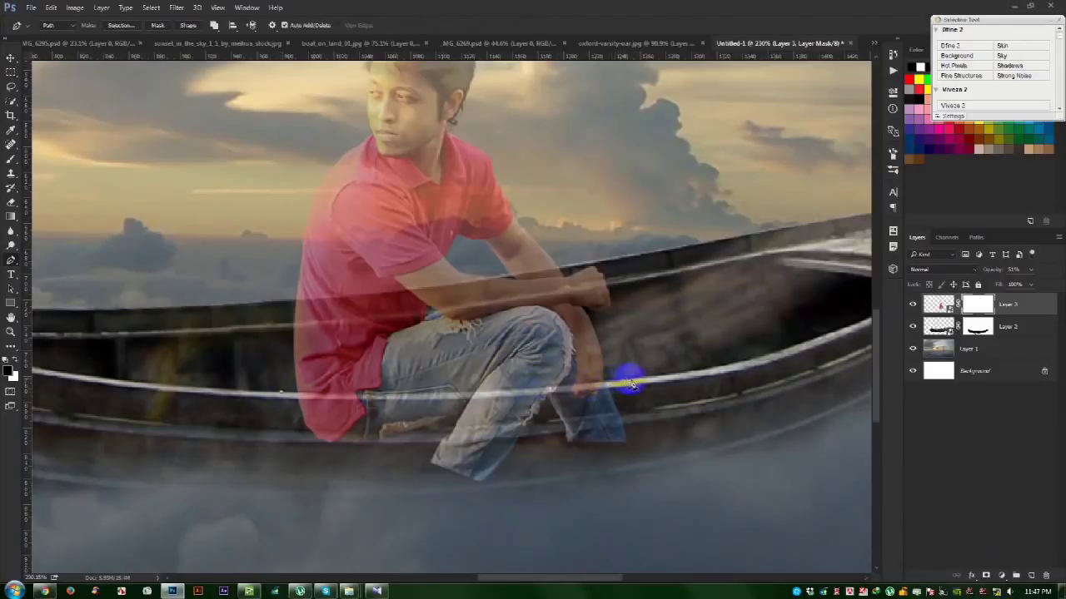
click(751, 364)
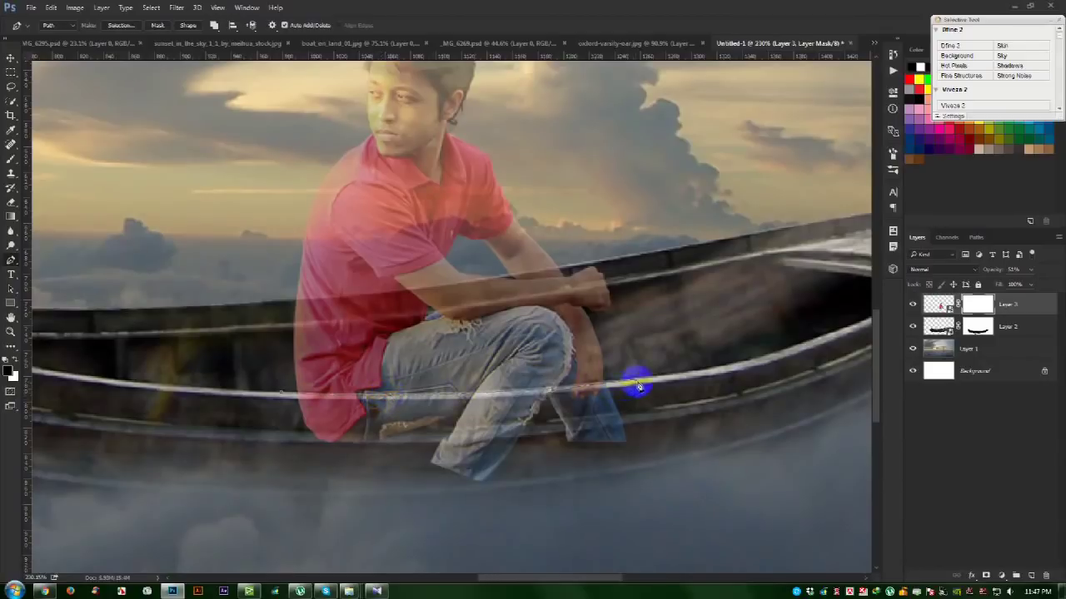
click(483, 529)
drag(239, 443, 241, 416)
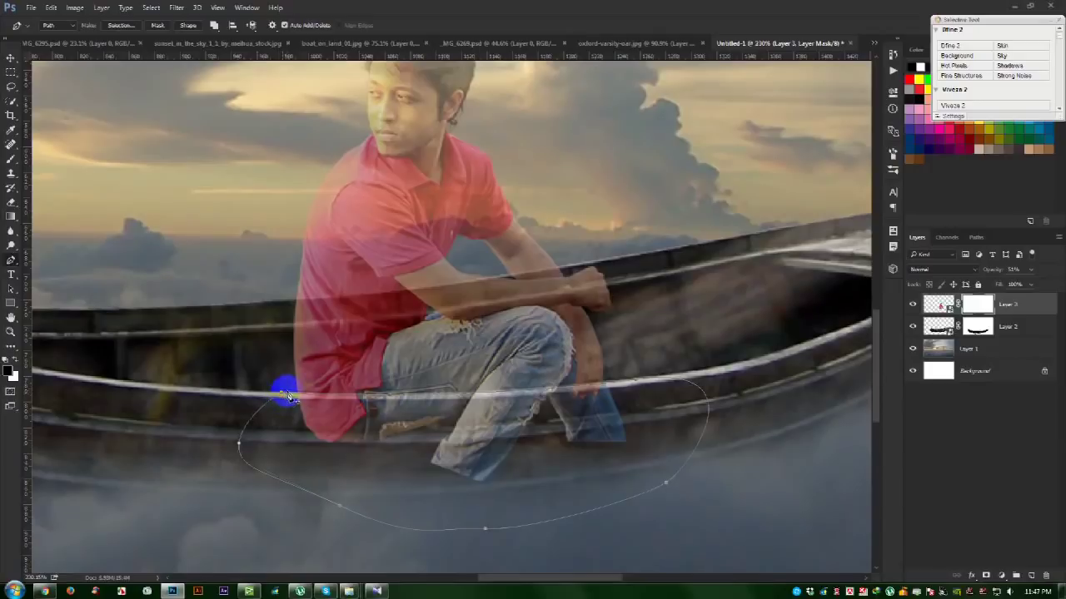
Fill the path selection black on the mask, deselect, and restore opacity to 100%
key(ctrl+Return)
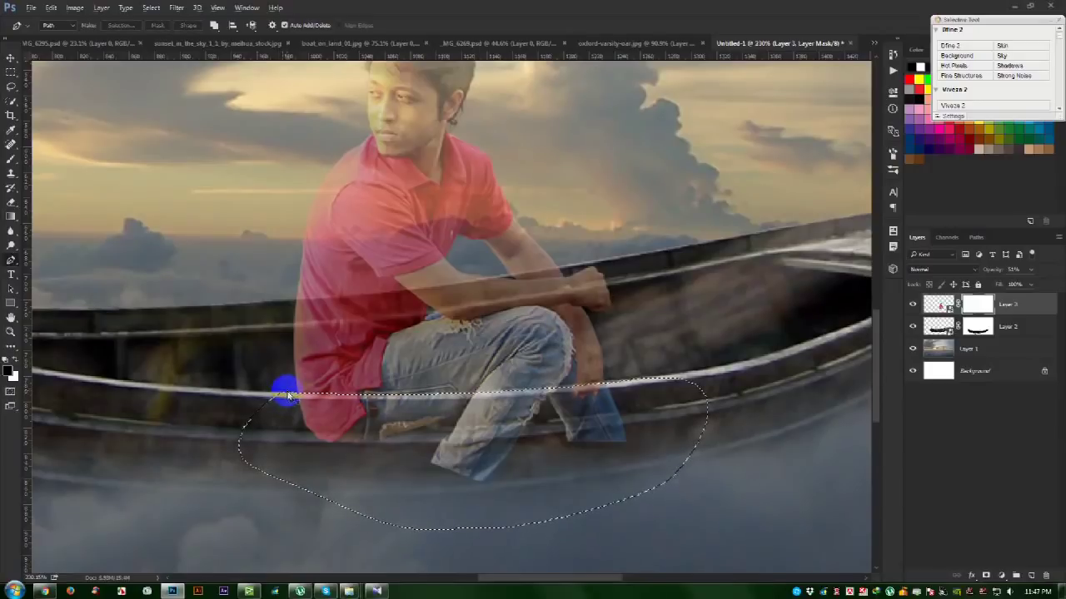
key(alt+BackSpace)
key(ctrl+d)
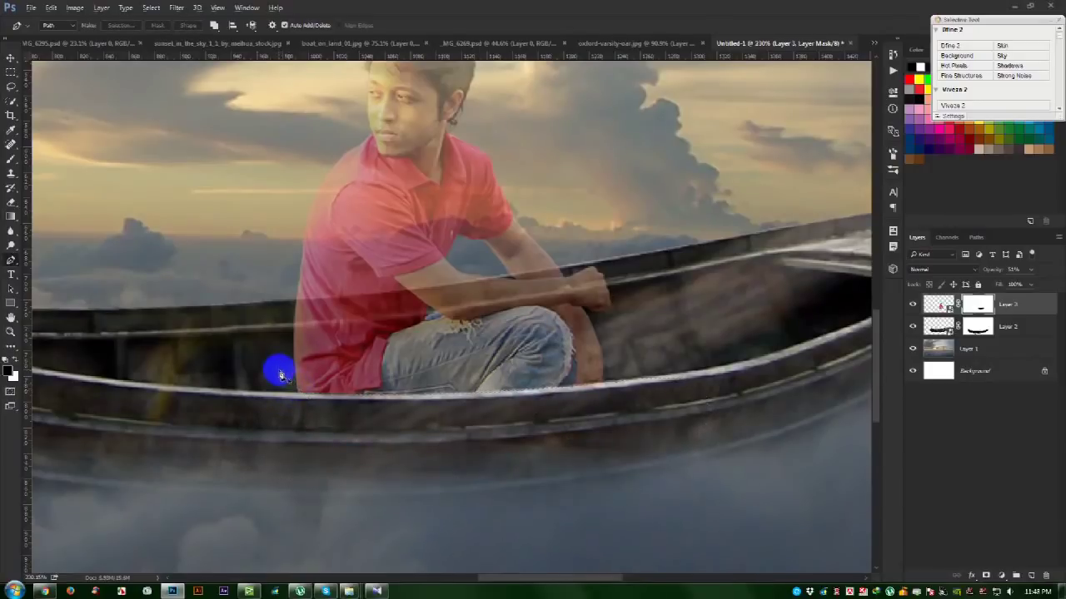
scroll(279, 374, down, 2)
scroll(286, 373, down, 2)
scroll(278, 380, down, 1)
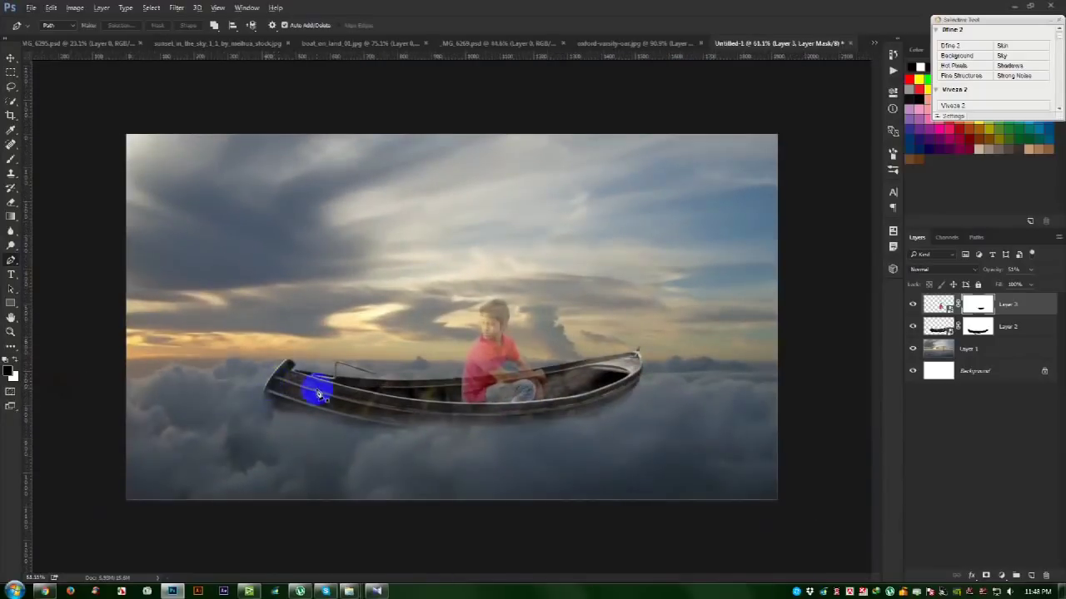
drag(991, 269, 1056, 269)
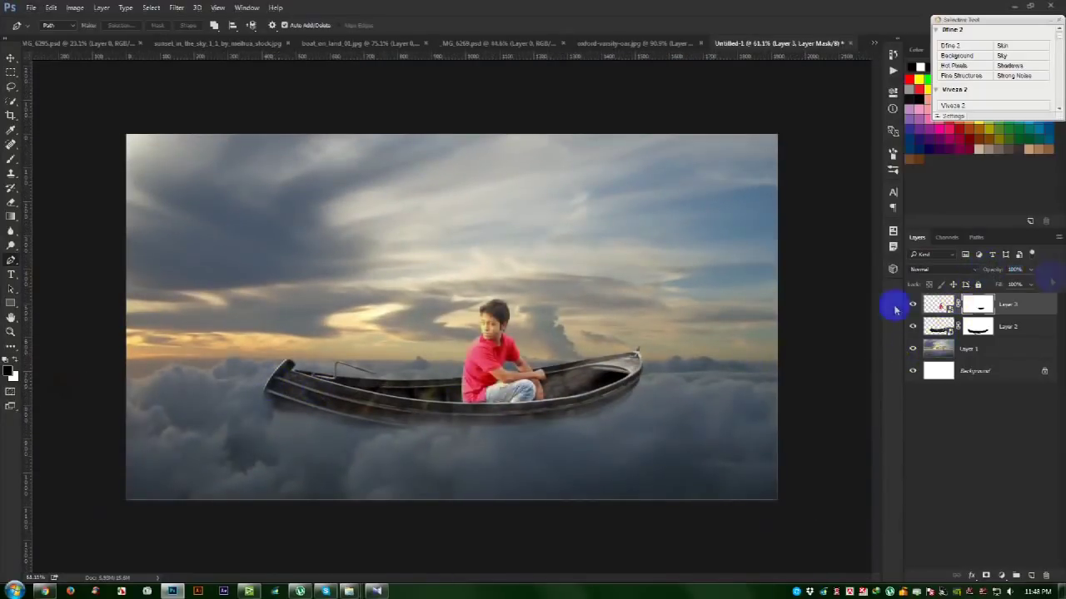
click(11, 72)
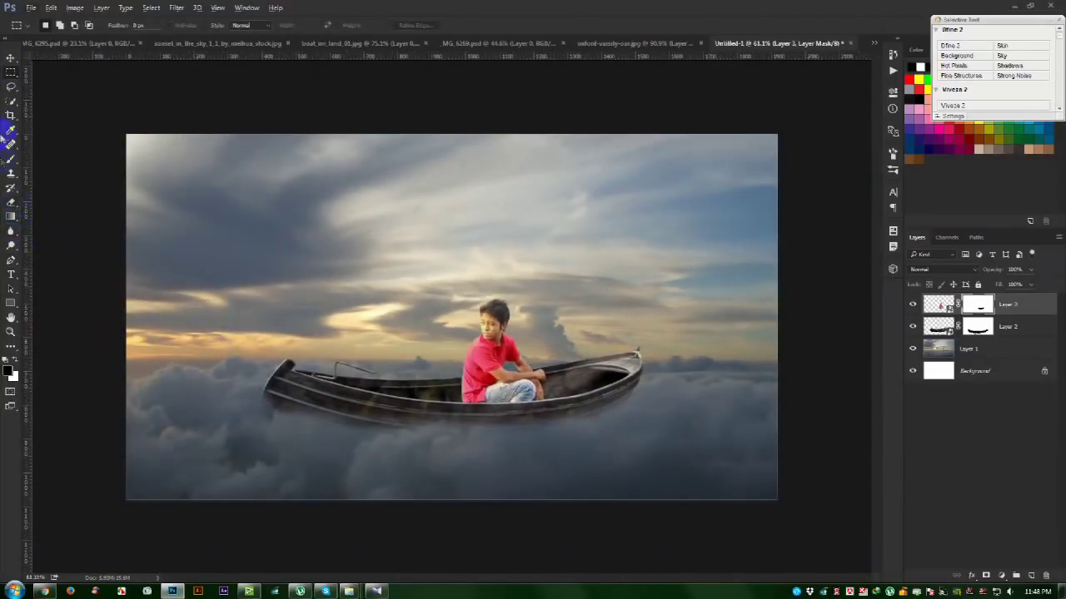
click(10, 57)
key(ctrl+plus)
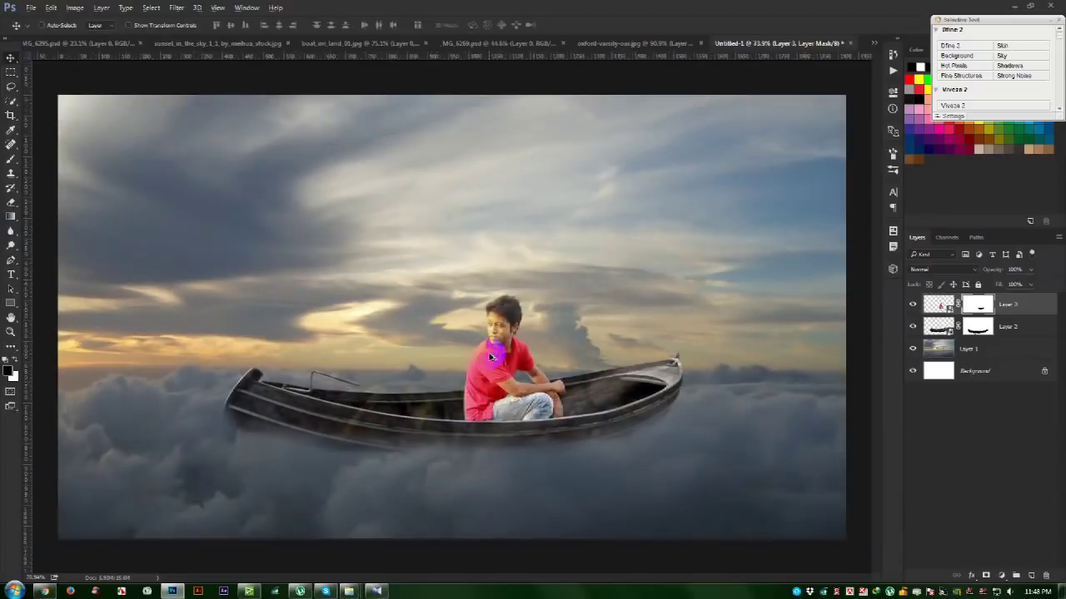
key(ctrl+minus)
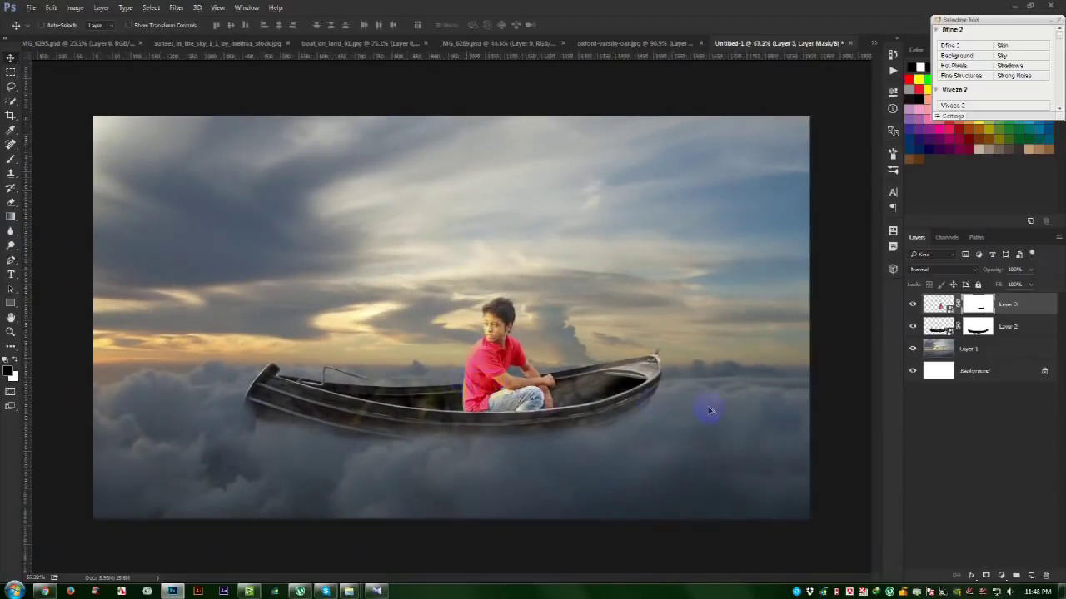
click(1001, 576)
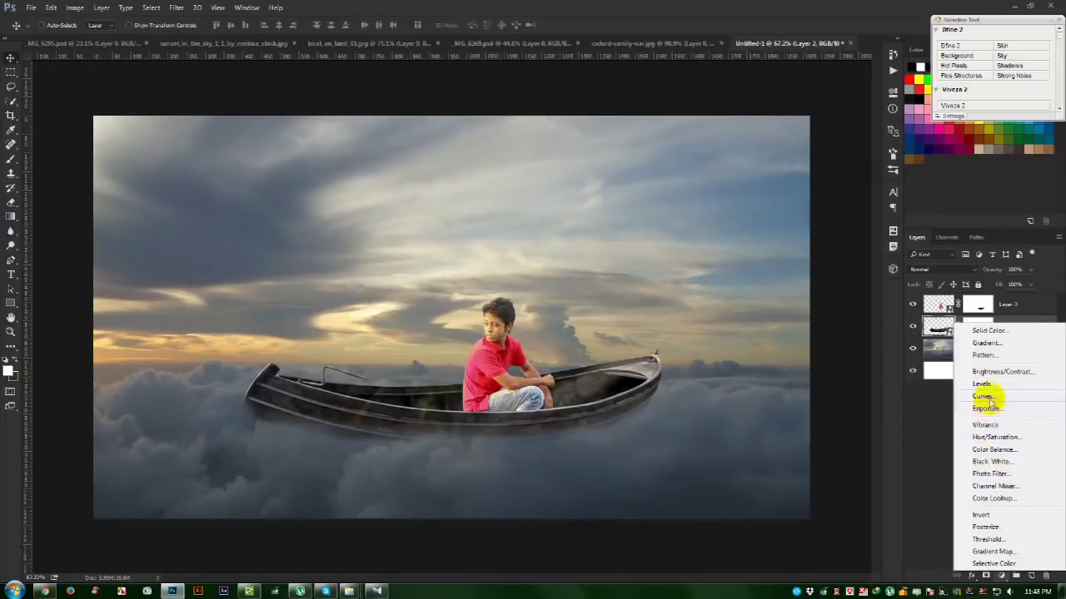
Add a clipped Curves adjustment darkening the boat and raising blue in its shadows
click(984, 397)
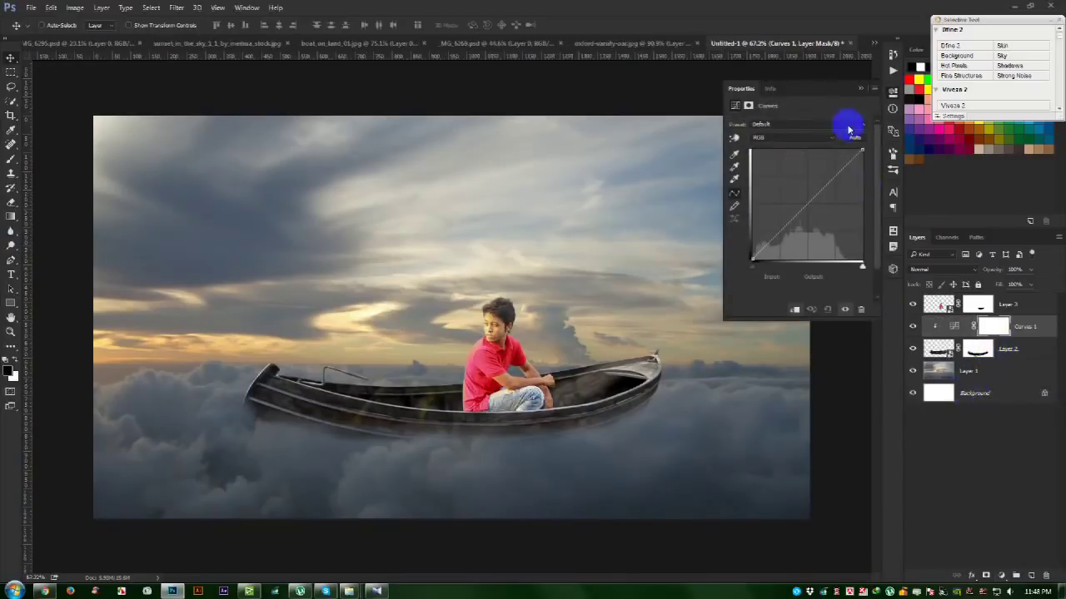
drag(862, 149, 860, 141)
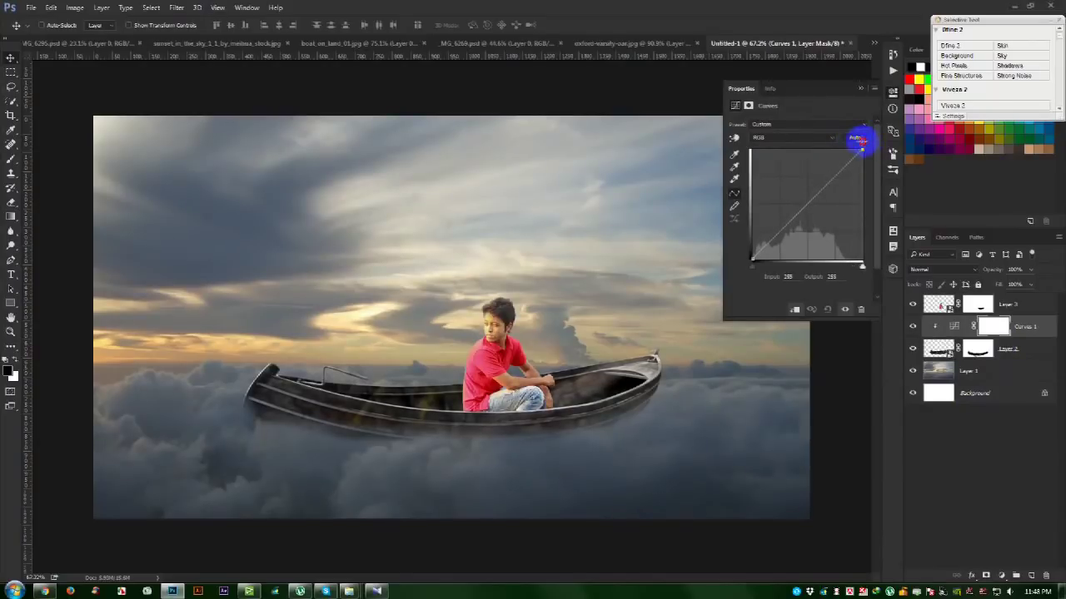
drag(830, 177, 836, 178)
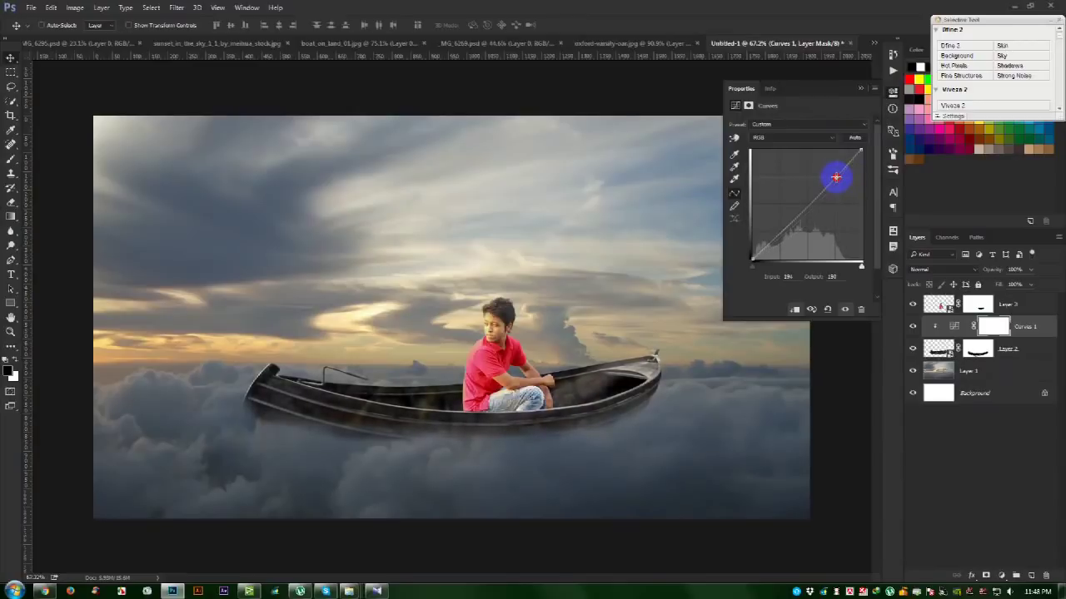
click(810, 139)
click(836, 175)
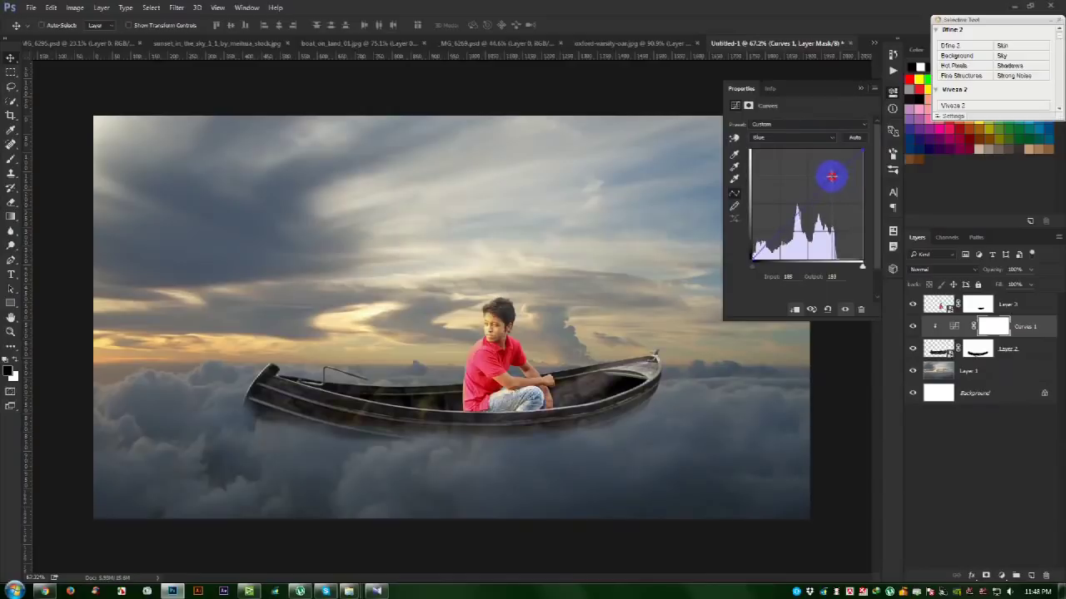
drag(833, 176, 859, 151)
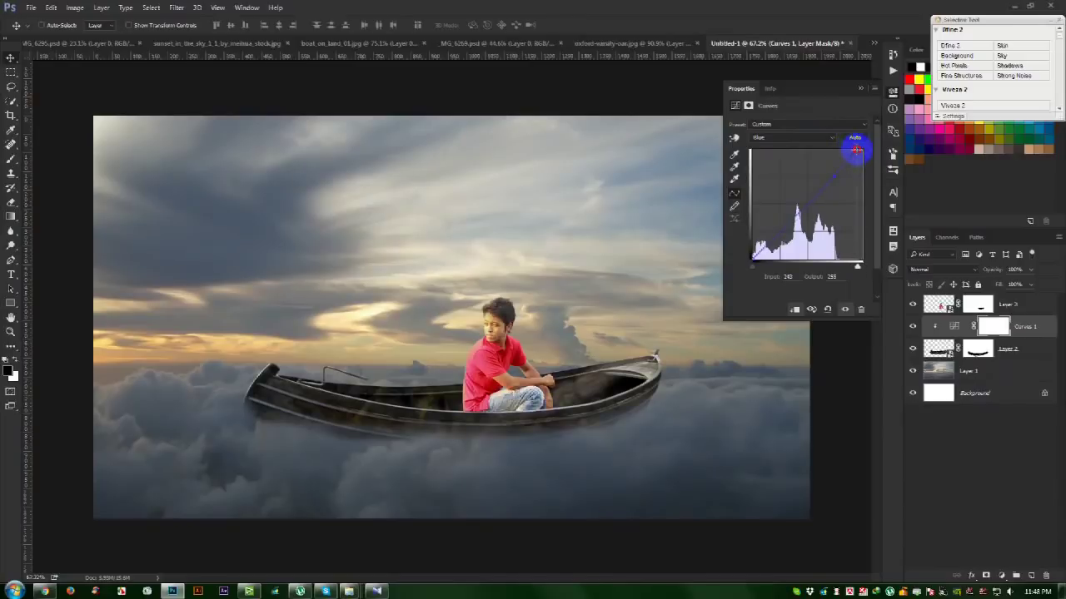
mouse_move(767, 243)
mouse_down()
mouse_move(758, 265)
mouse_move(743, 253)
mouse_up()
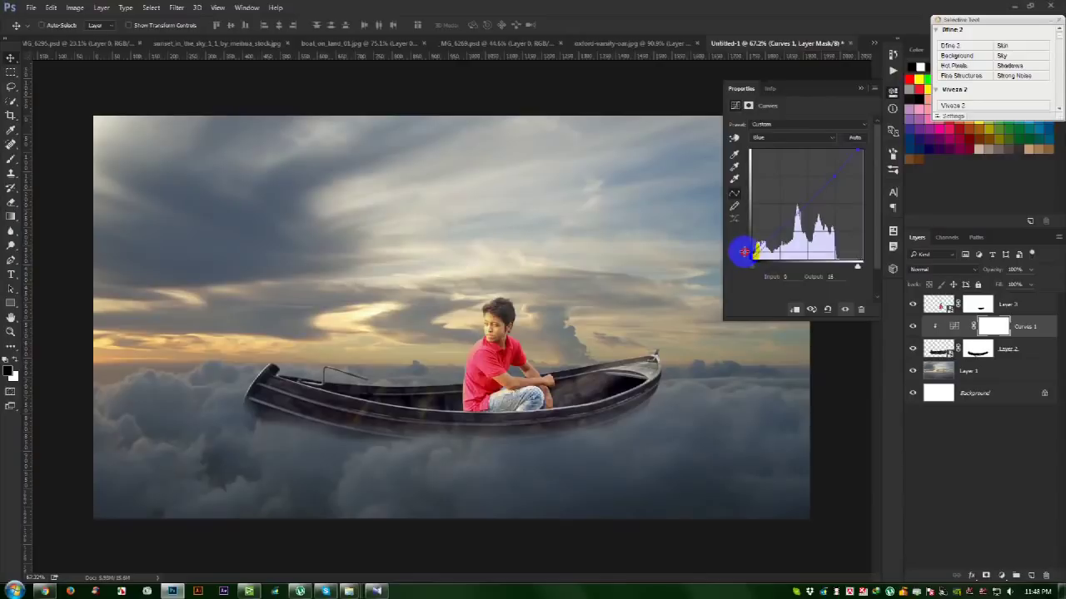
click(858, 92)
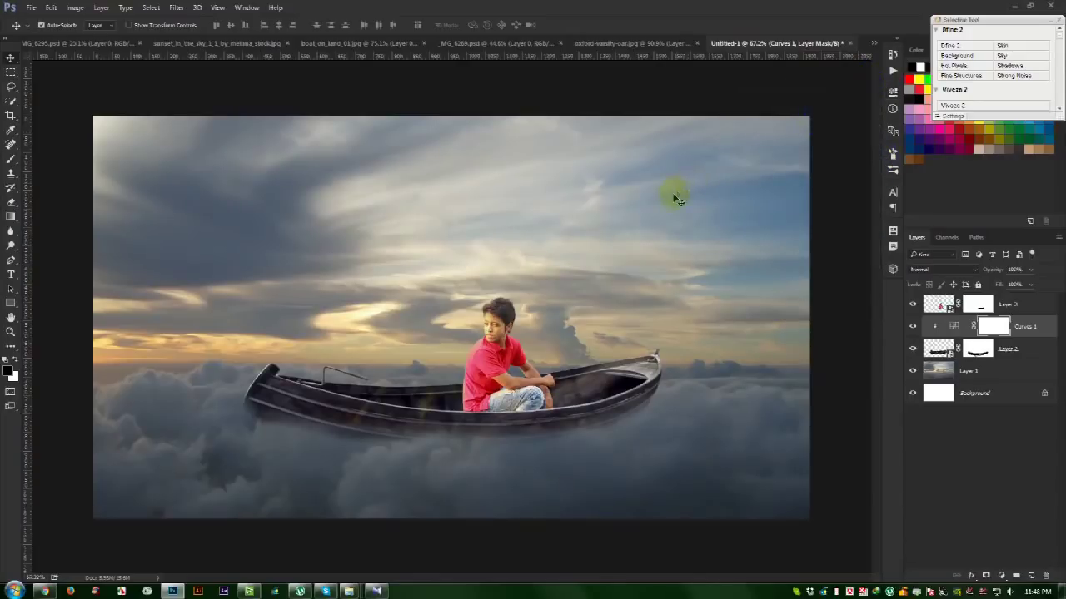
Save the composite as Boat manipulation.psd, then bring up the oar image
key(ctrl+s)
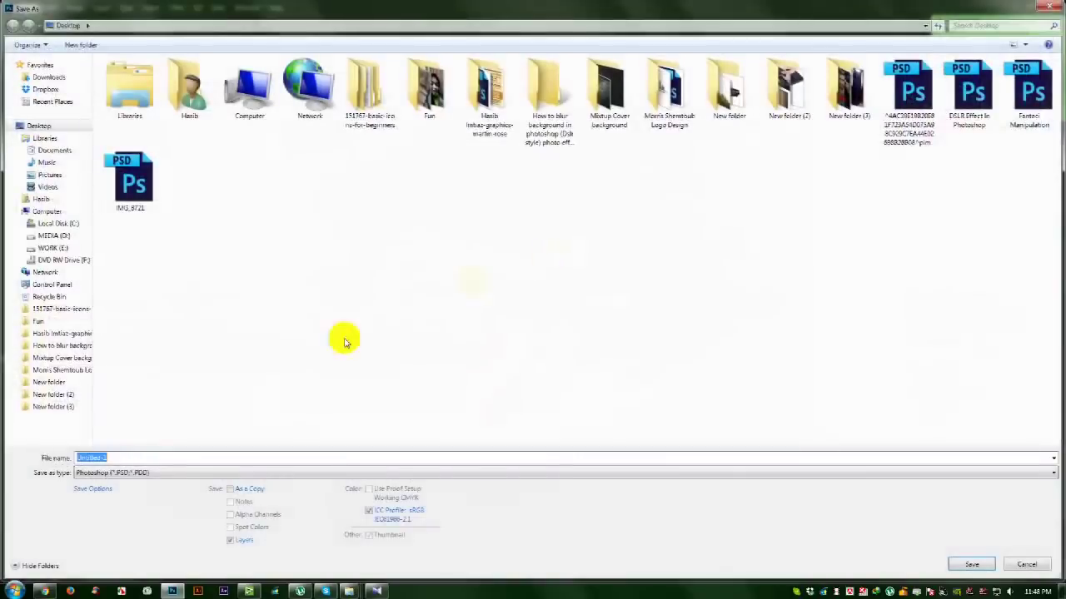
text(Bad)
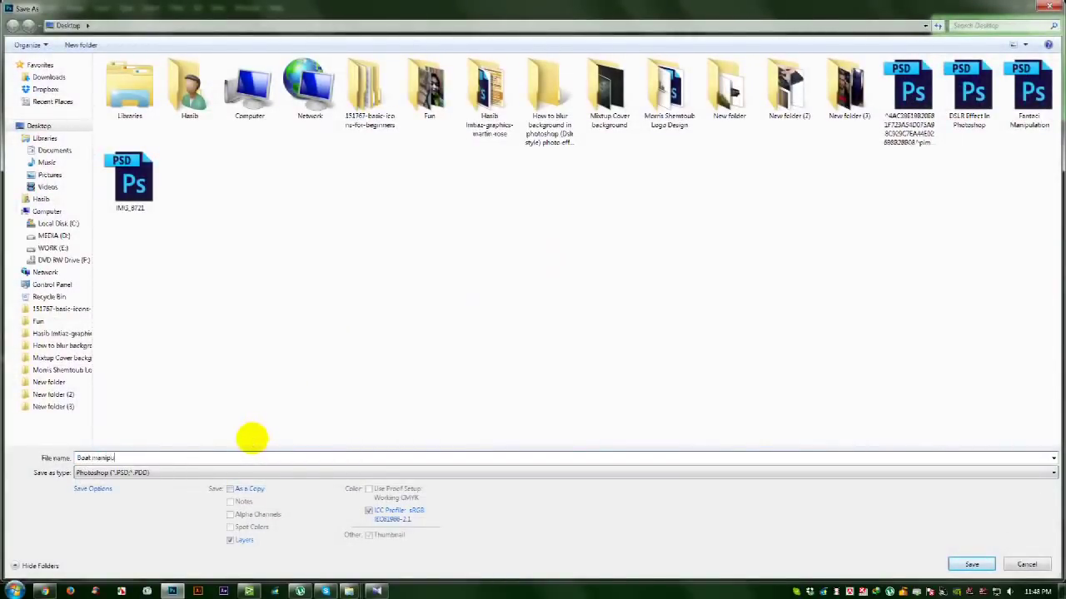
key(Return)
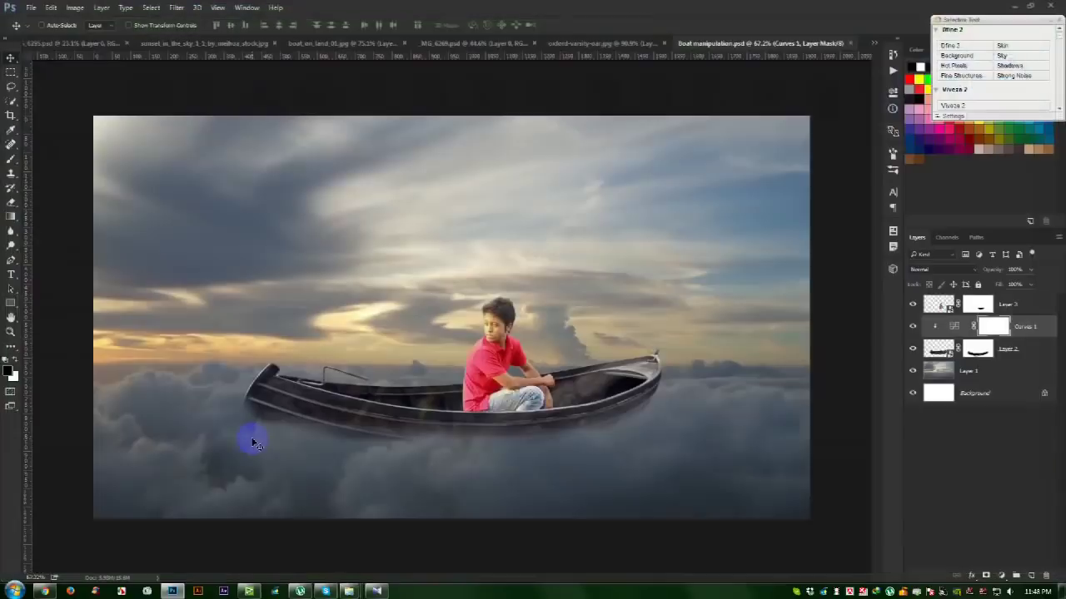
click(574, 48)
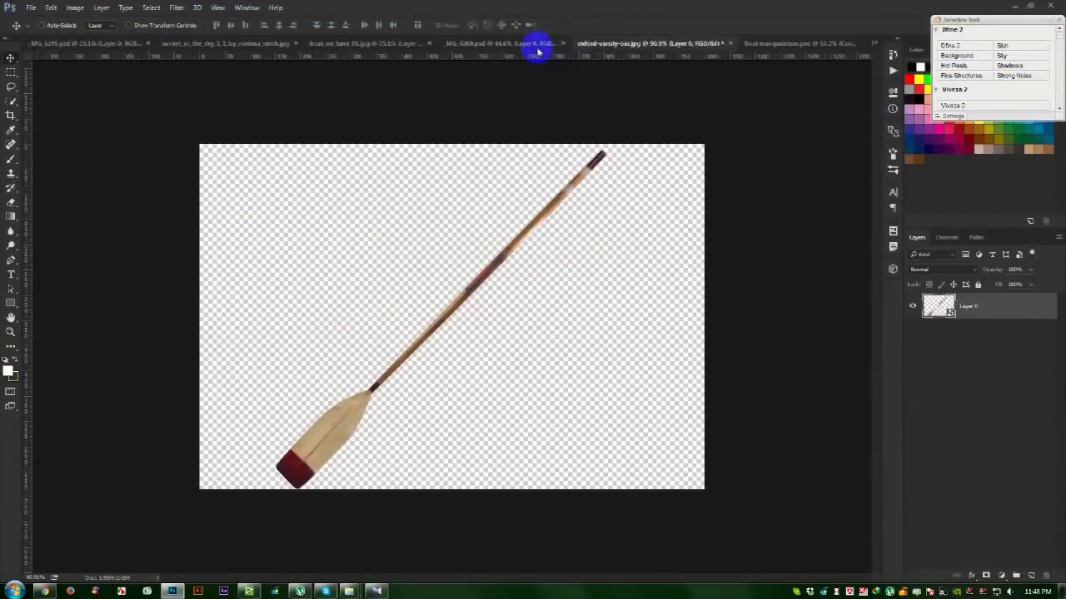
Bring the oar into Boat manipulation.psd as the top layer and scale it down
mouse_move(594, 164)
mouse_down()
mouse_move(774, 42)
mouse_move(630, 230)
mouse_up()
drag(1027, 325, 1003, 301)
drag(633, 309, 608, 340)
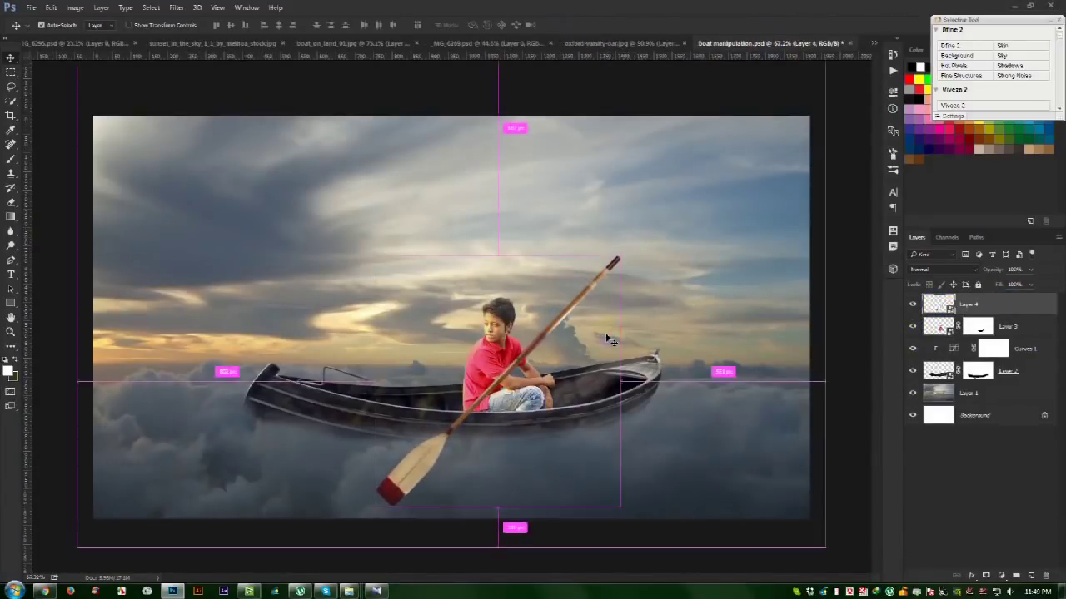
key(ctrl+t)
mouse_move(616, 261)
mouse_down()
mouse_move(545, 398)
mouse_move(576, 375)
mouse_up()
Angle the oar diagonally across the boat, blade toward the bottom edge
scroll(545, 398, up, 2)
scroll(548, 396, up, 2)
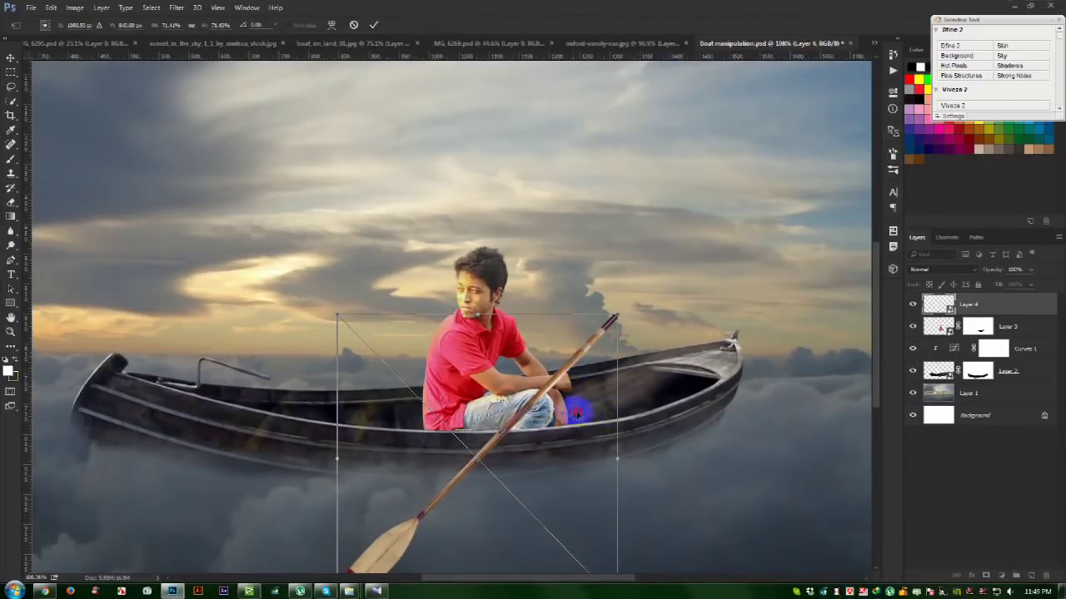
mouse_move(571, 413)
mouse_down()
mouse_move(583, 408)
mouse_move(583, 430)
mouse_up()
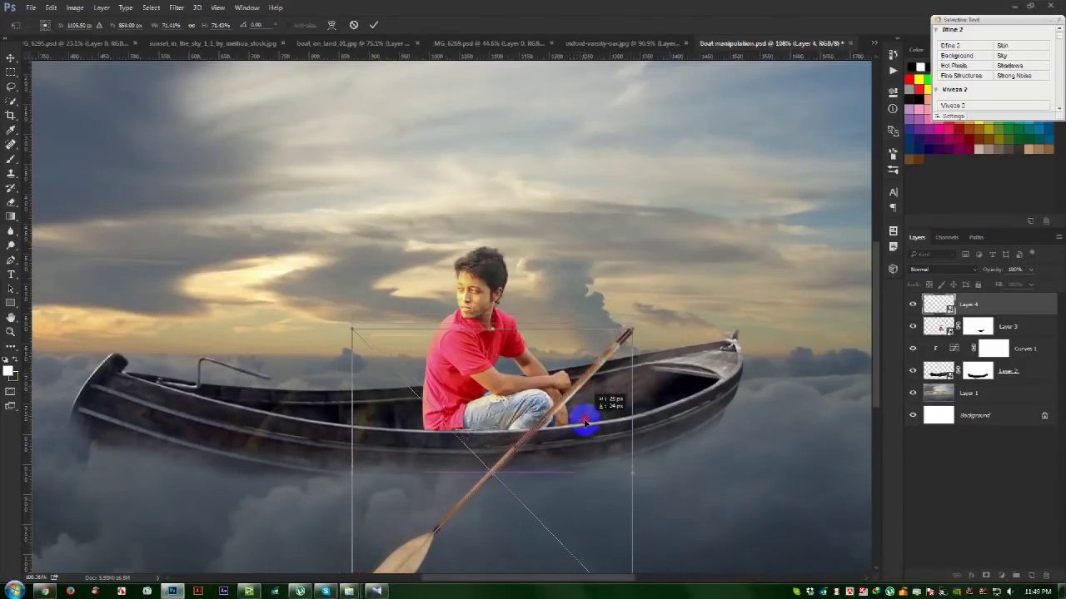
scroll(583, 430, down, 3)
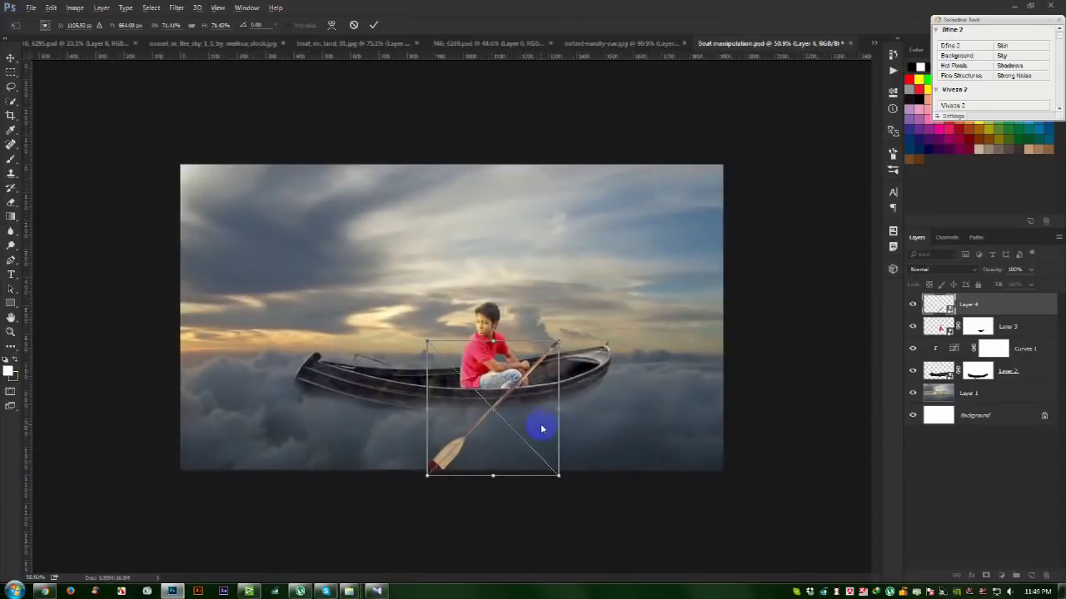
scroll(541, 429, up, 1)
click(375, 25)
scroll(566, 428, up, 4)
scroll(571, 431, up, 1)
scroll(571, 431, down, 4)
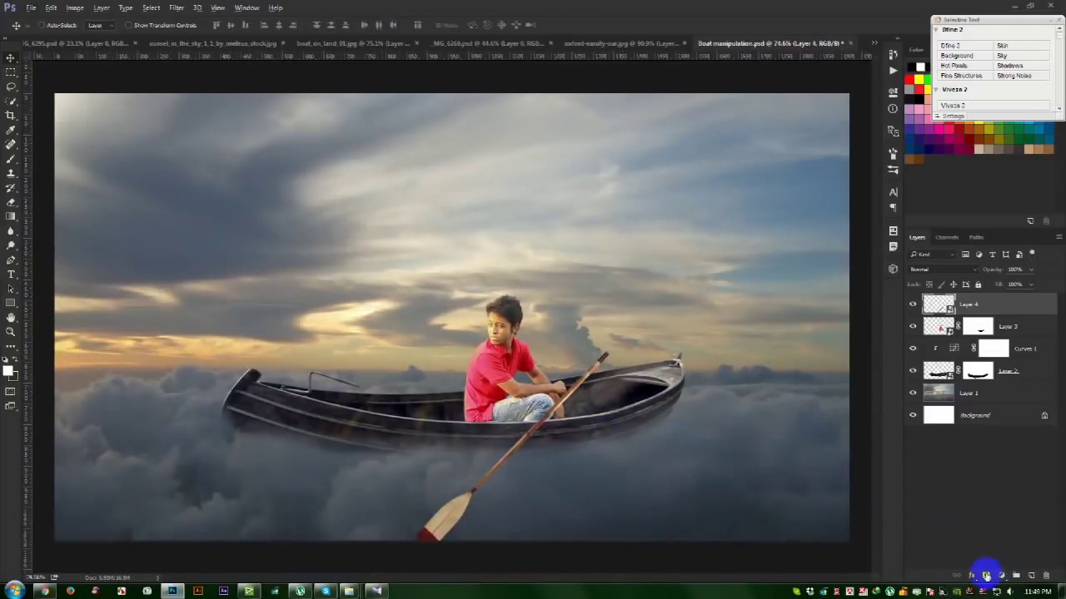
Mask the oar layer and hide its blade with a 900 px soft black brush
click(985, 576)
click(11, 158)
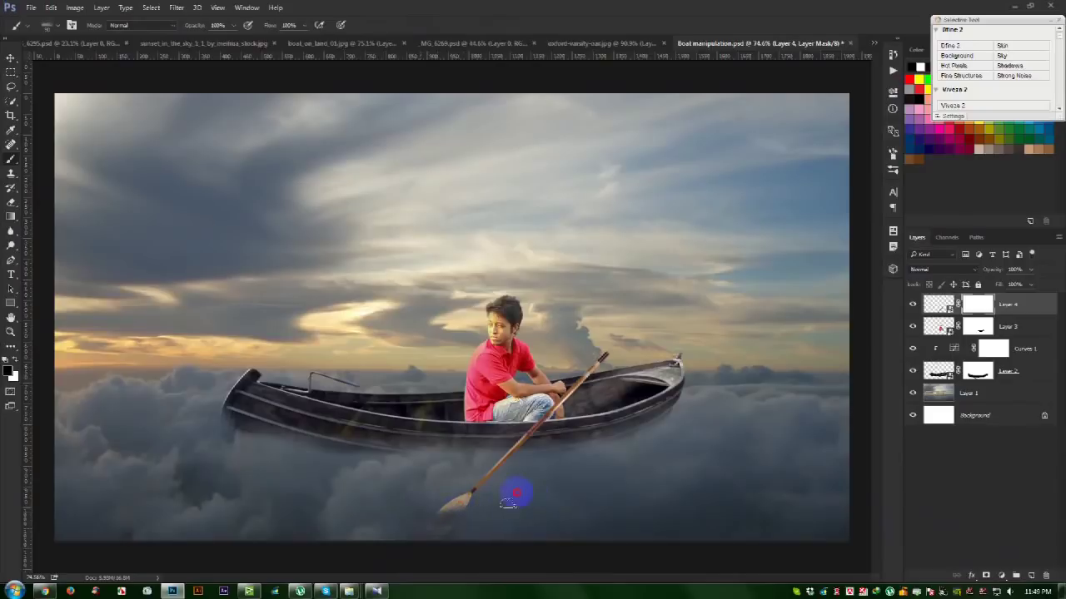
right_click(525, 495)
click(750, 500)
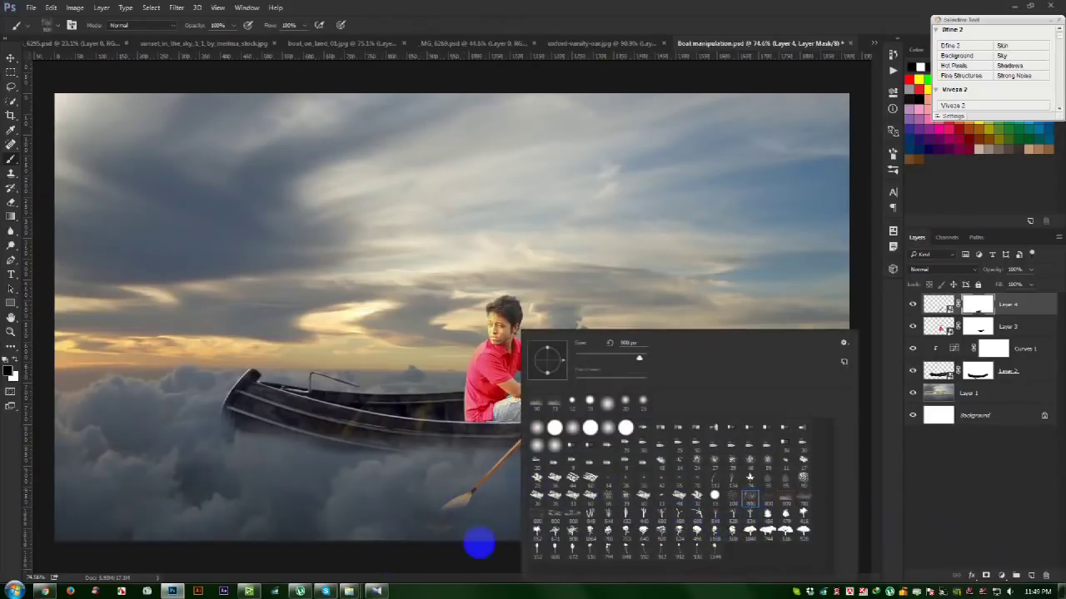
click(433, 521)
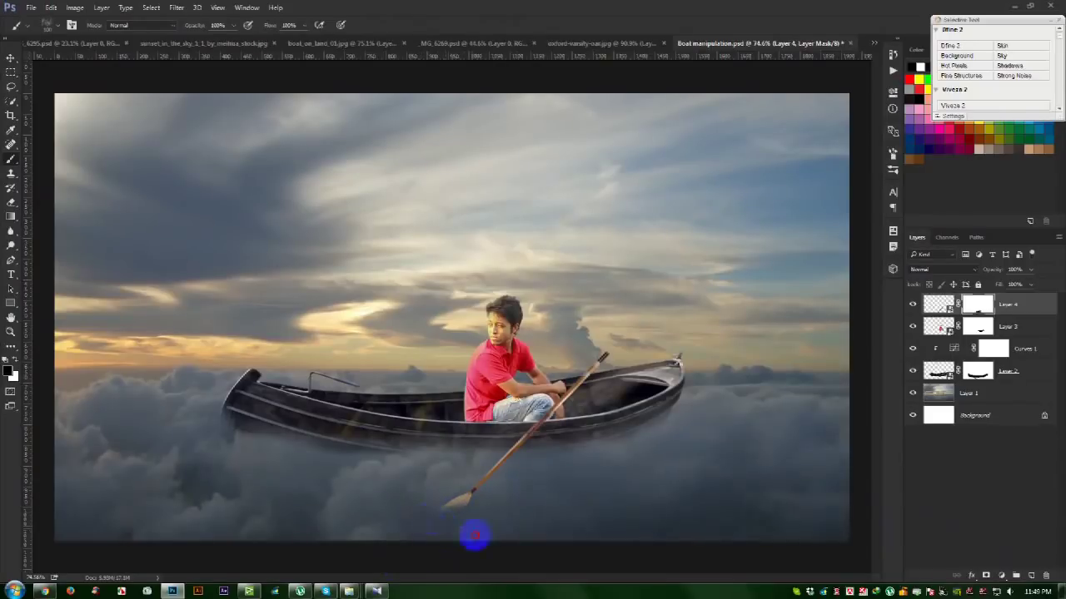
drag(473, 513, 596, 535)
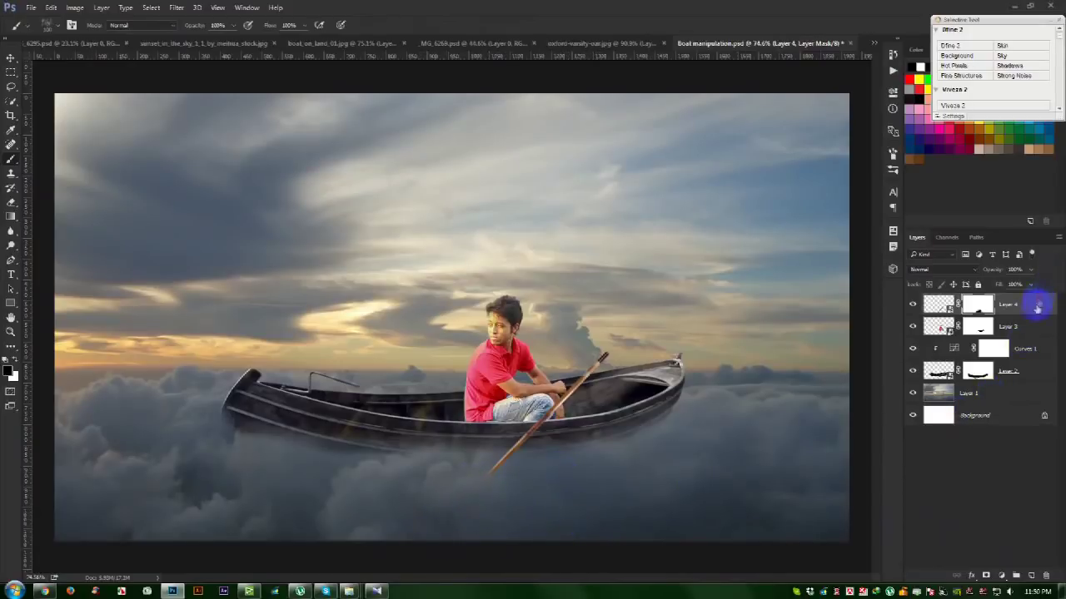
Add a Curves layer clipped to the oar, pulling its highlights and midtones down
click(1000, 575)
click(995, 401)
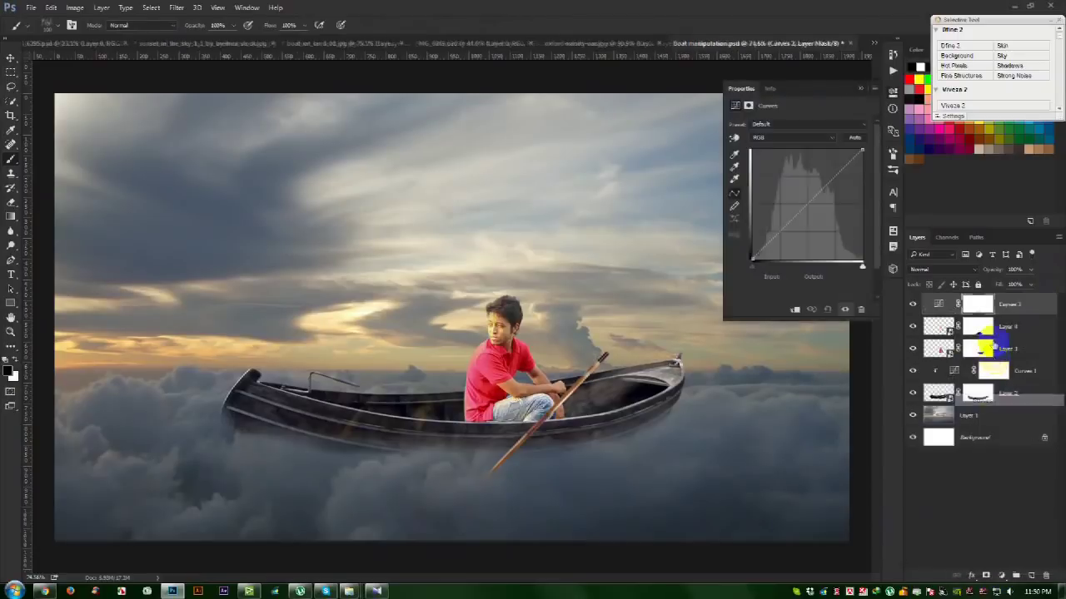
key(ctrl+alt+g)
drag(860, 153, 884, 180)
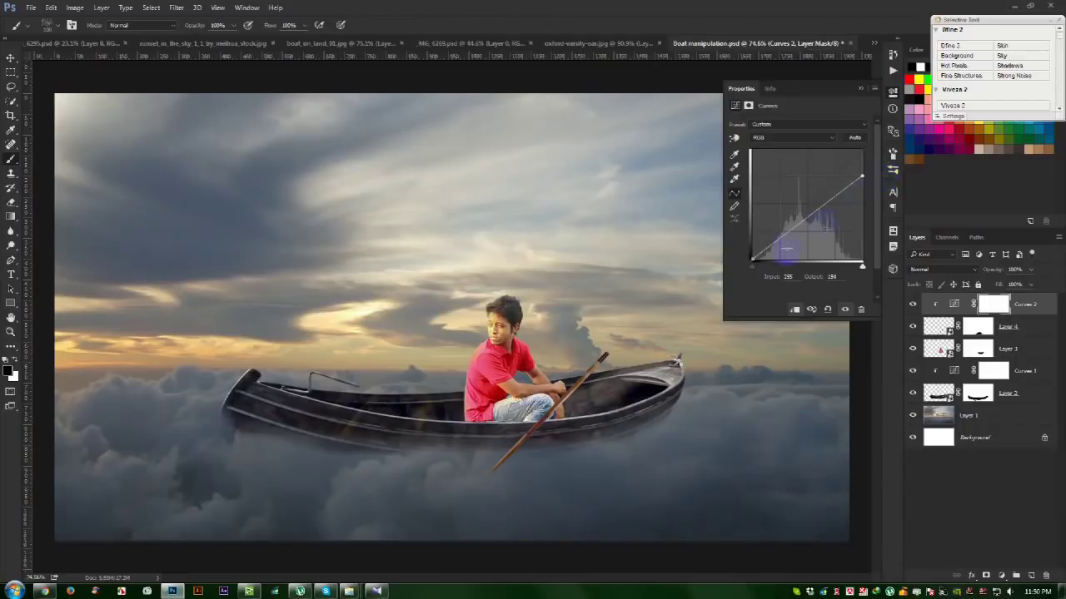
drag(753, 257, 756, 269)
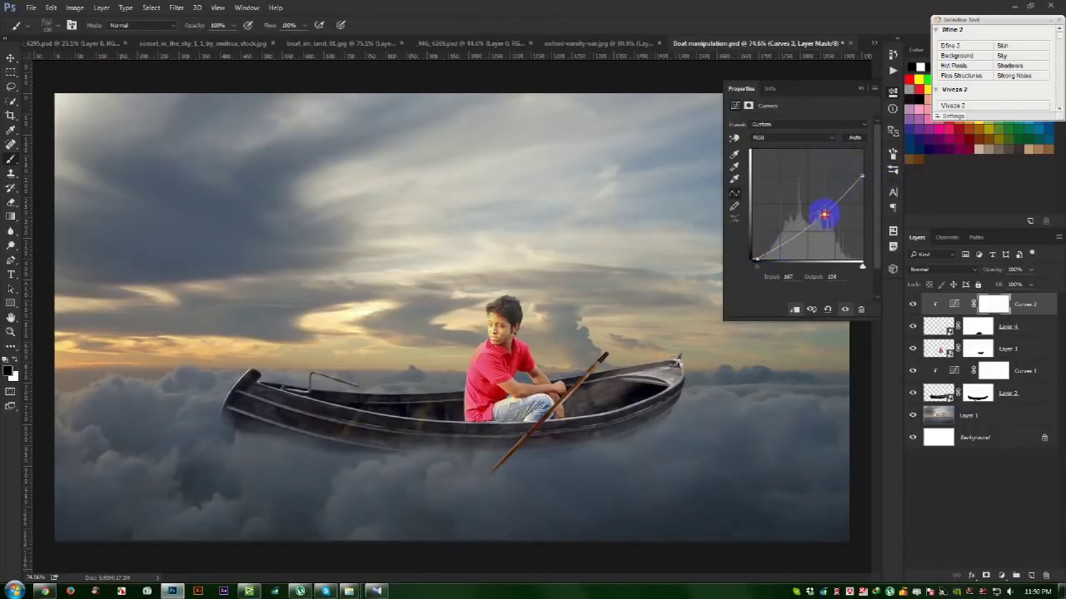
click(860, 88)
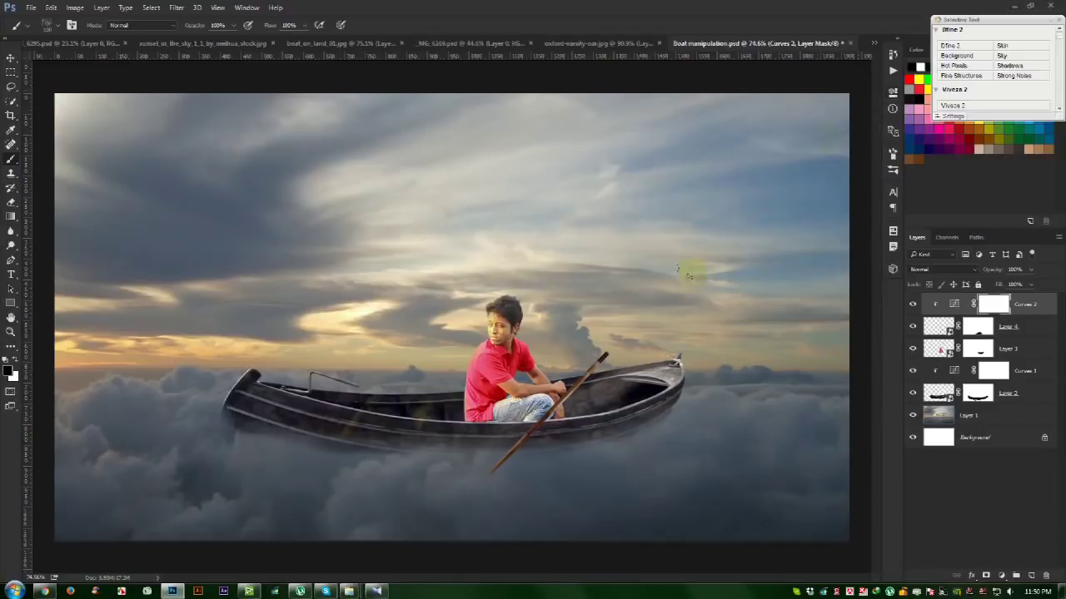
scroll(605, 431, up, 2)
Add a new layer and draw a thin Rectangle 1 bar across the boat hull
scroll(566, 424, up, 2)
scroll(563, 424, up, 2)
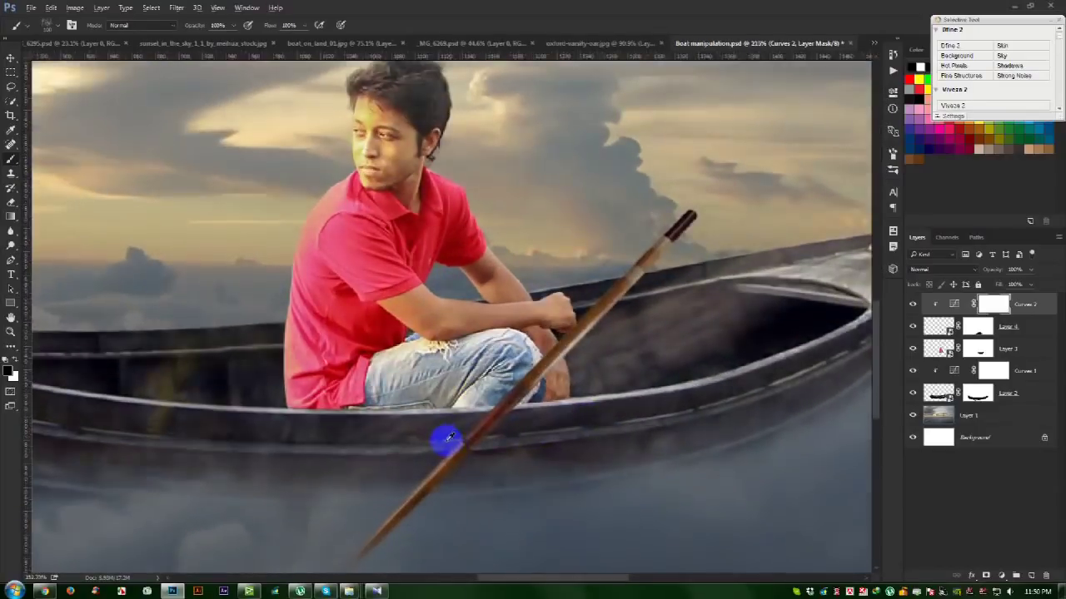
scroll(444, 438, up, 2)
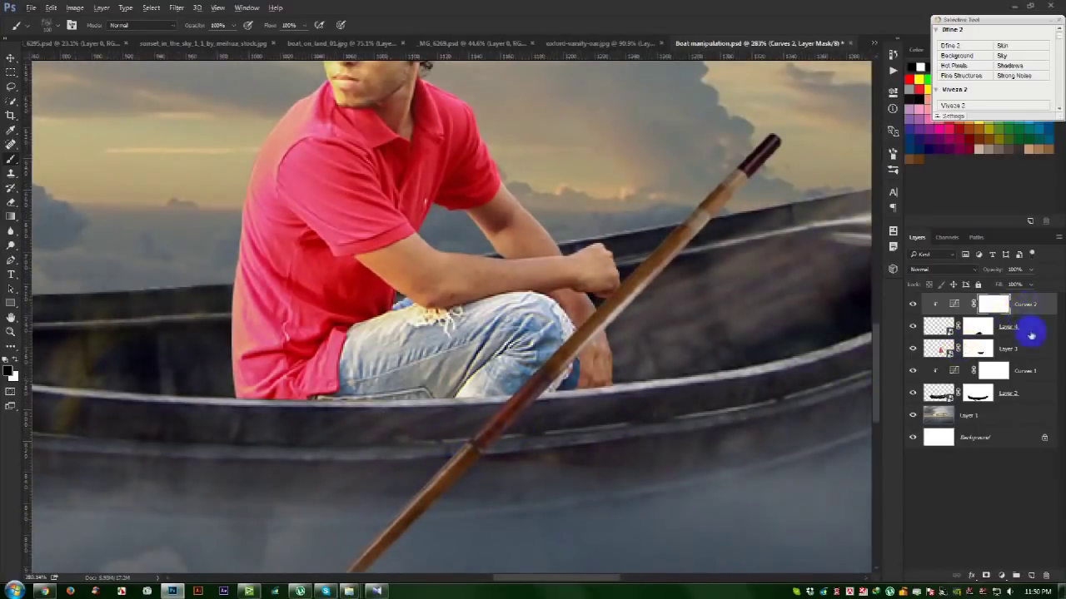
click(1030, 576)
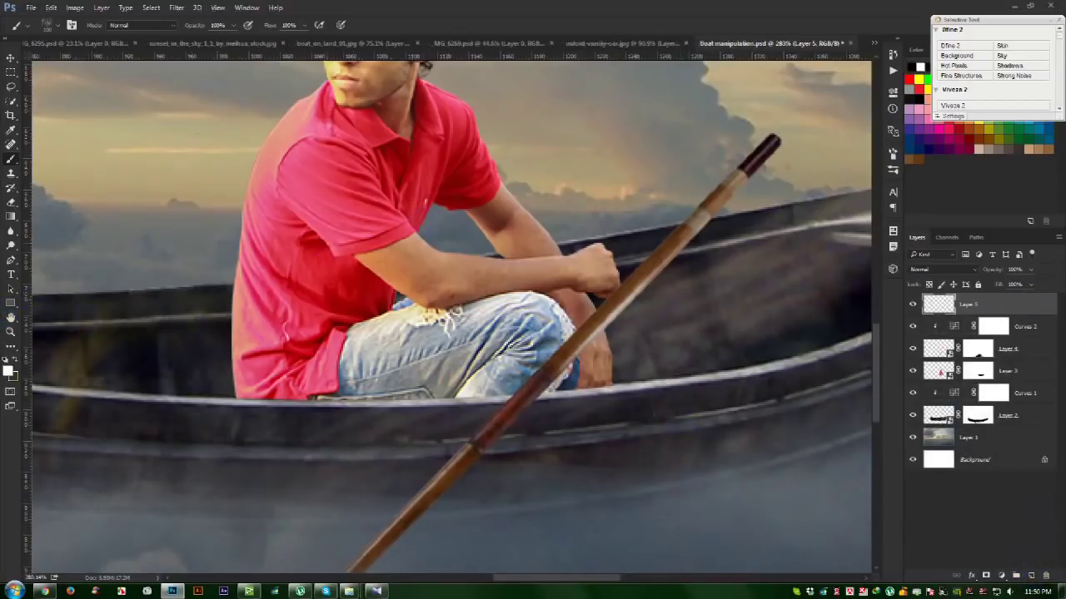
click(10, 58)
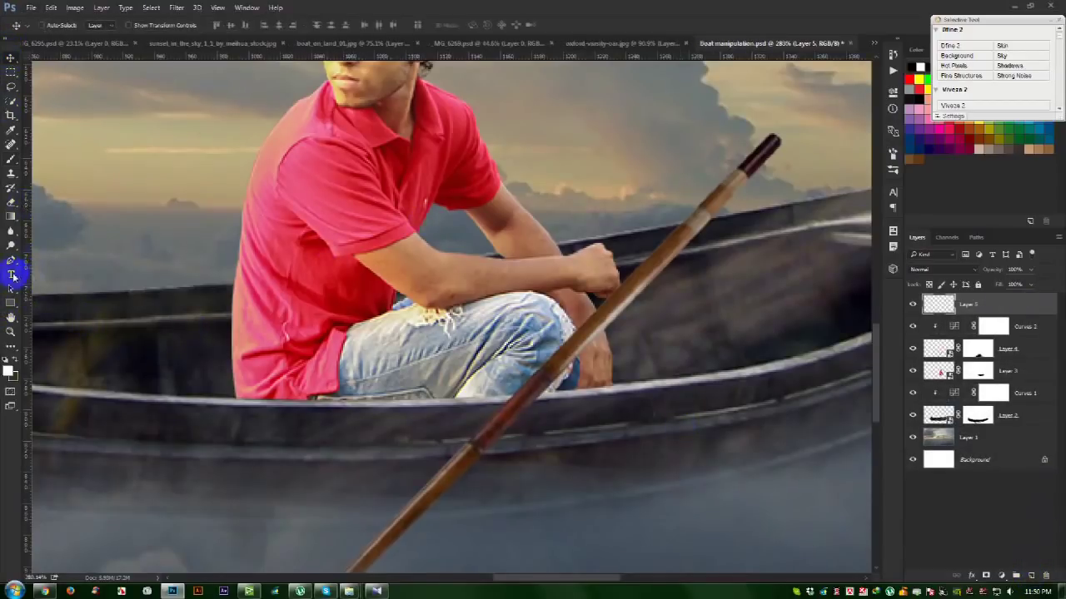
click(11, 261)
scroll(435, 409, up, 1)
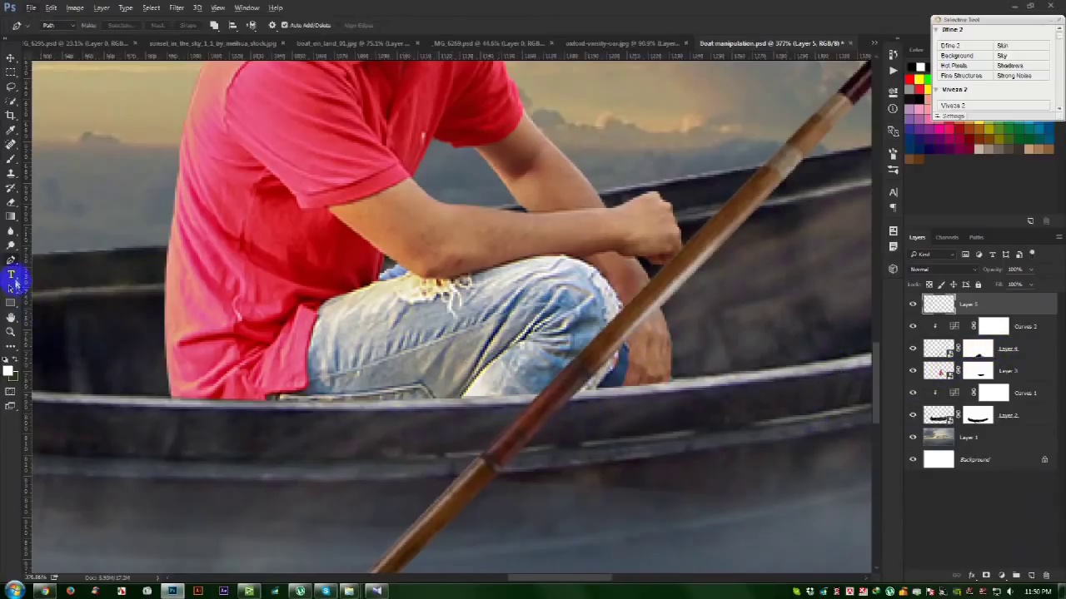
click(11, 301)
mouse_move(469, 430)
mouse_down()
mouse_move(589, 442)
mouse_move(566, 431)
mouse_up()
Duplicate boat Layer 2, move the copy above the bar and clip it to Rectangle 1
click(11, 58)
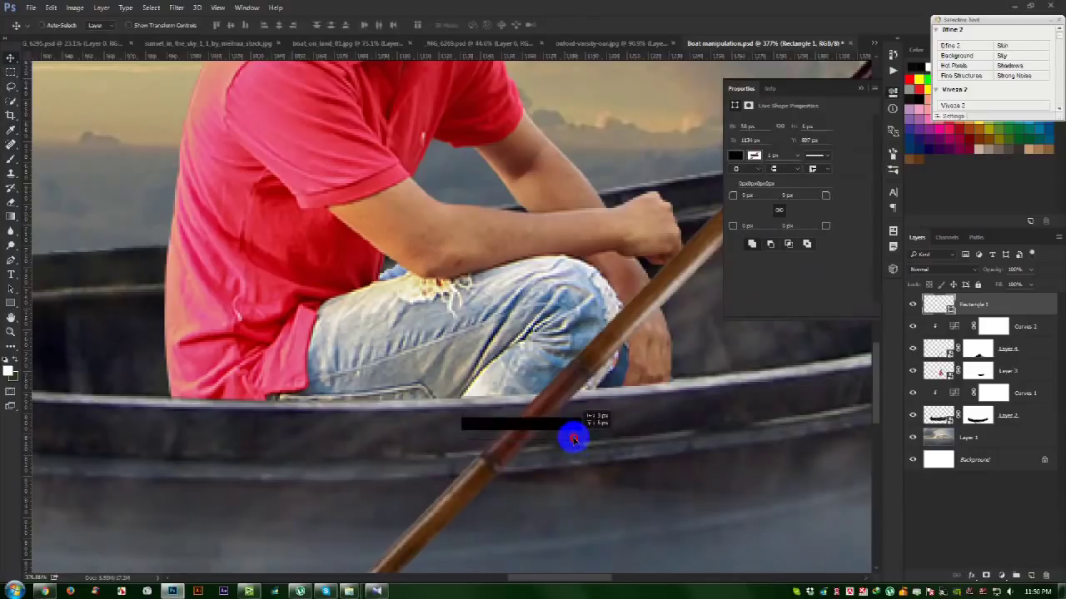
right_click(999, 300)
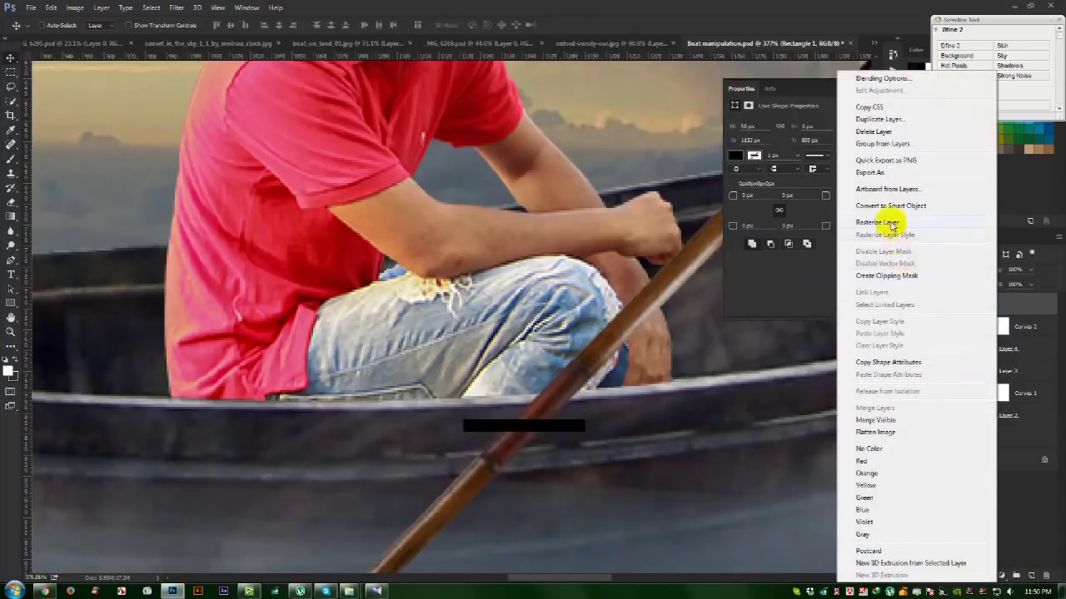
click(887, 216)
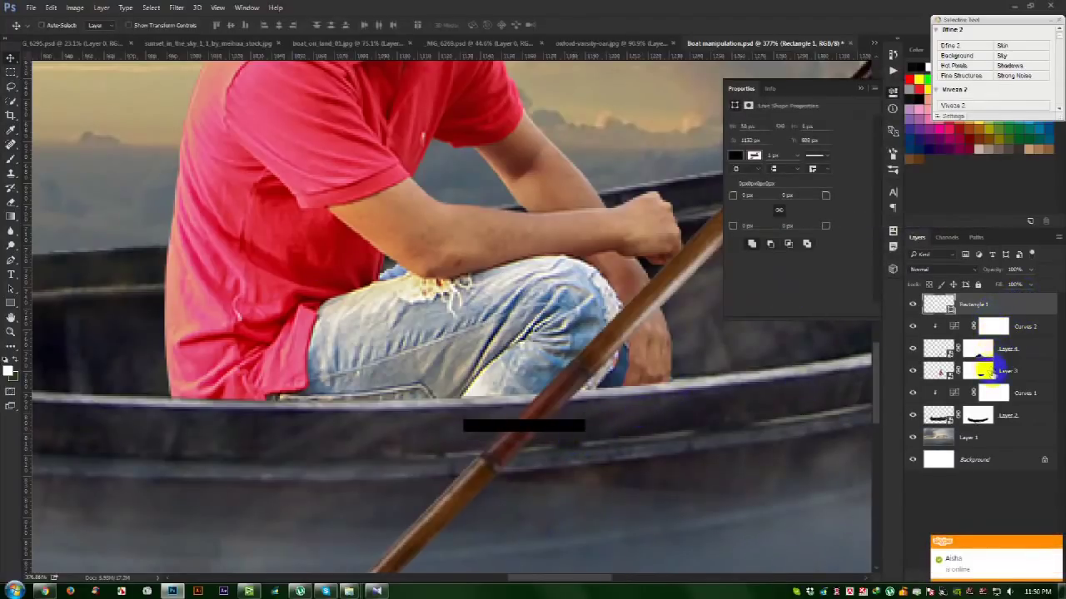
click(1035, 420)
key(ctrl+j)
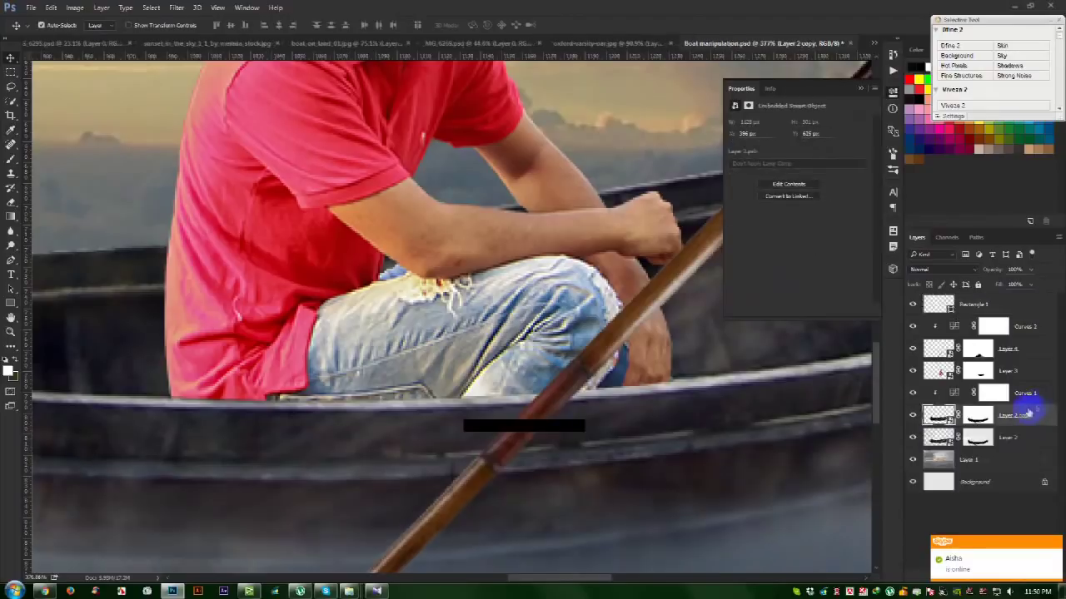
mouse_move(1012, 441)
mouse_down()
mouse_move(995, 321)
mouse_move(690, 405)
mouse_move(637, 435)
mouse_move(479, 416)
mouse_move(412, 392)
mouse_move(331, 398)
mouse_move(337, 408)
mouse_up()
click(1014, 326)
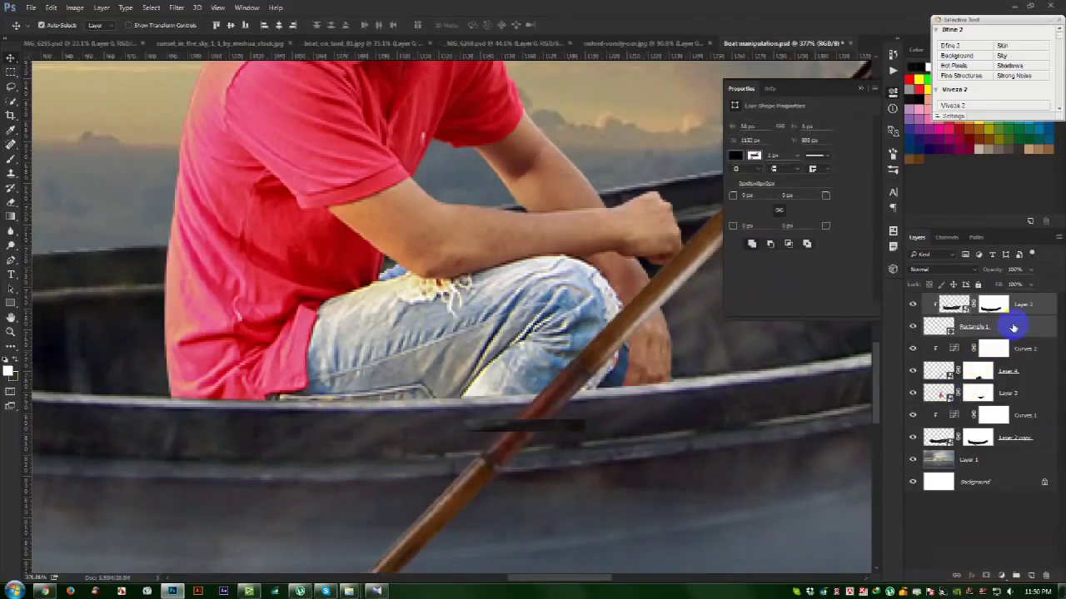
Merge the textured bar into a smart object and warp it to follow the hull's curve
key(Delete)
click(1014, 310)
right_click(1013, 310)
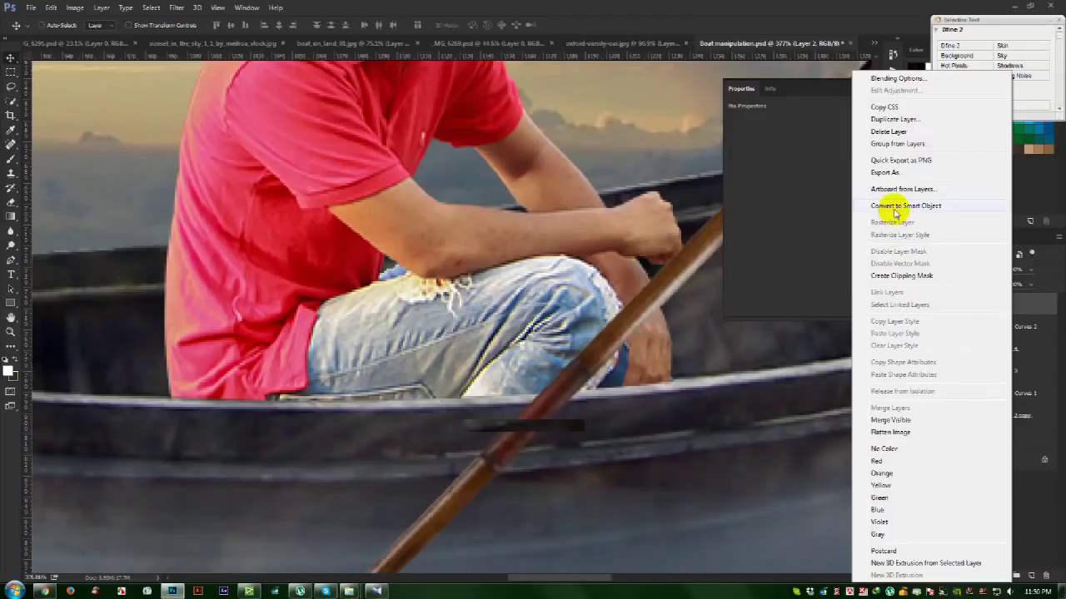
click(895, 206)
key(ctrl+t)
right_click(559, 433)
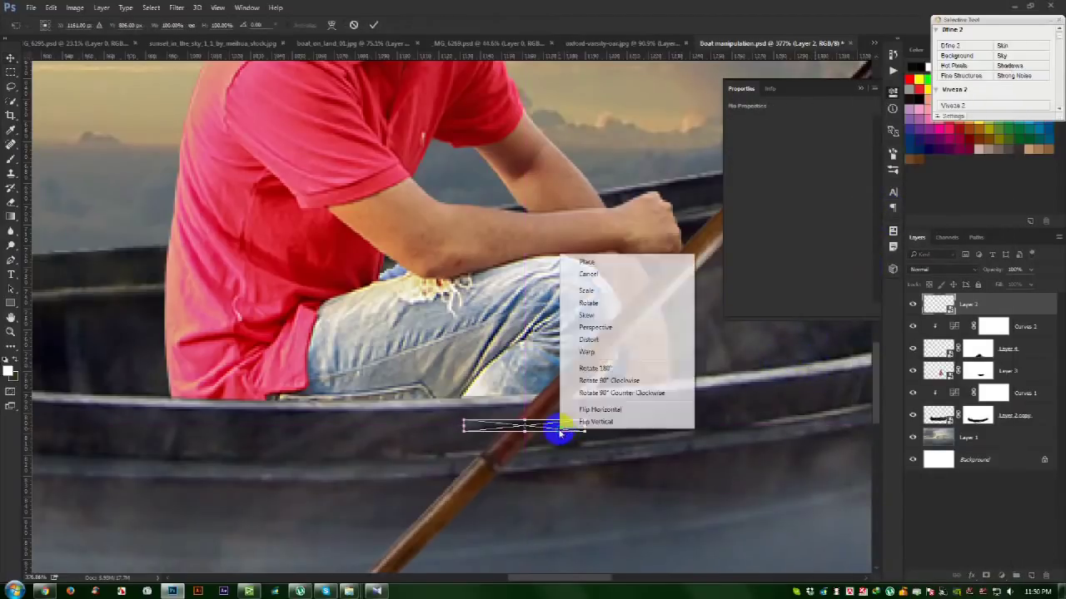
click(591, 352)
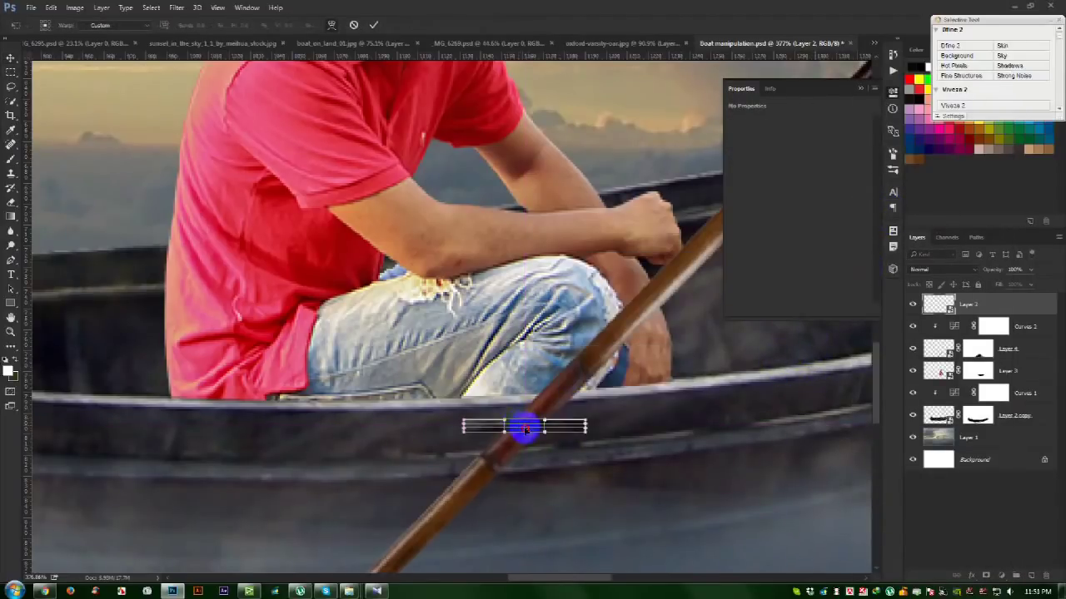
mouse_move(525, 427)
mouse_down()
mouse_move(523, 441)
mouse_move(584, 427)
mouse_up()
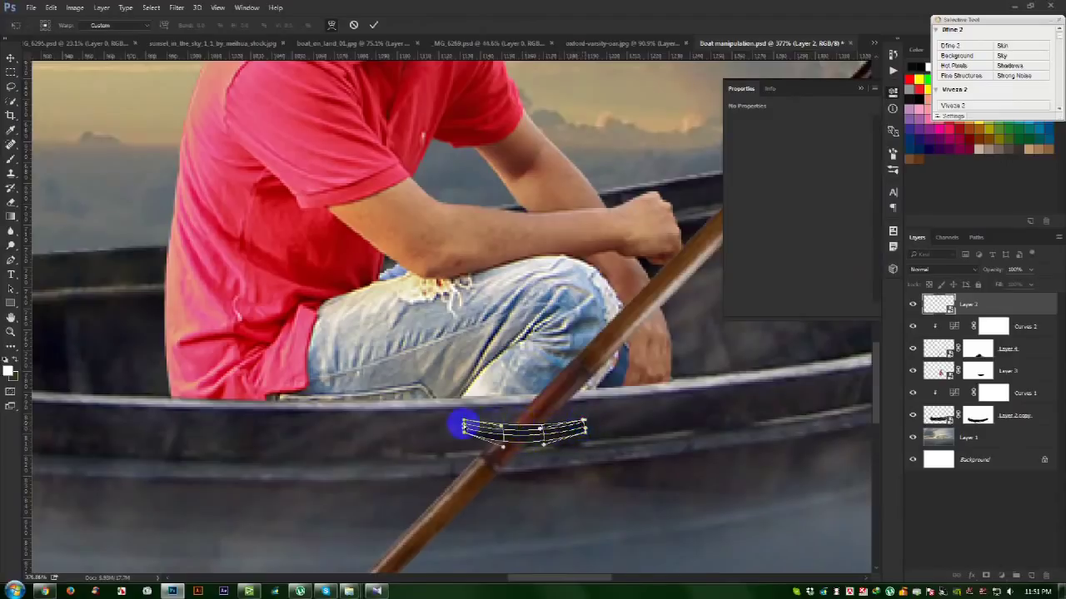
mouse_move(466, 423)
mouse_down()
mouse_move(475, 422)
mouse_move(464, 427)
mouse_up()
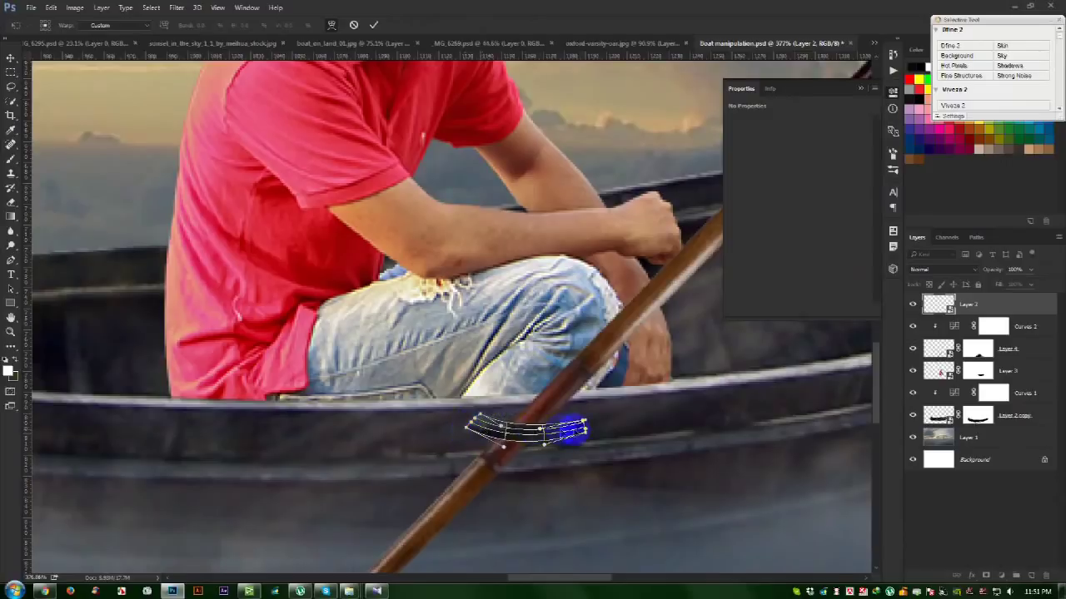
key(Return)
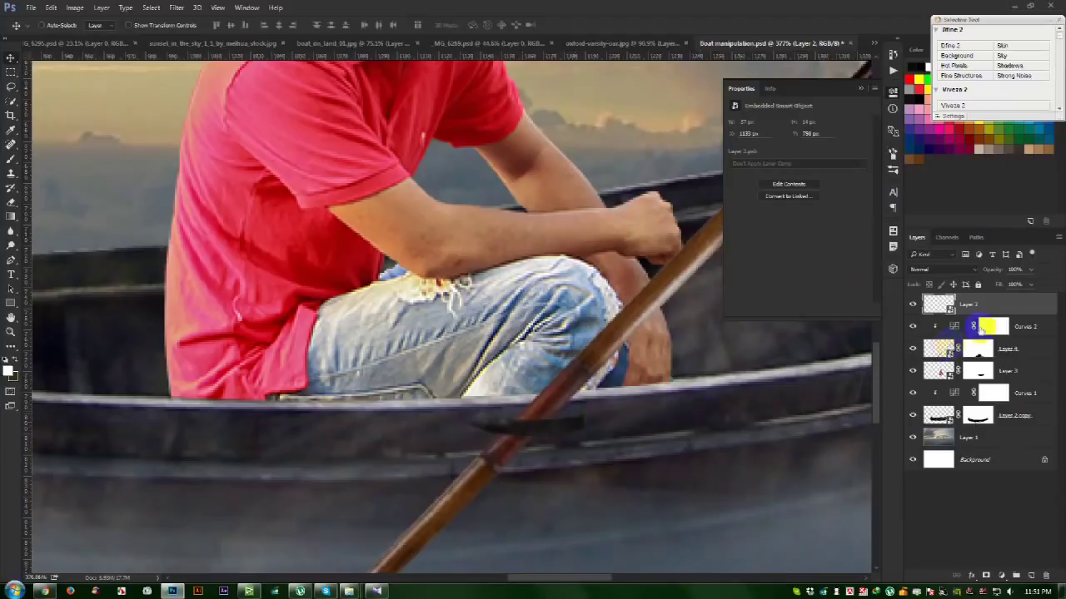
Switch to the Eraser and agree to rasterize the oar layer
alt+scroll(650, 437, down, 5)
alt+scroll(652, 452, up, 2)
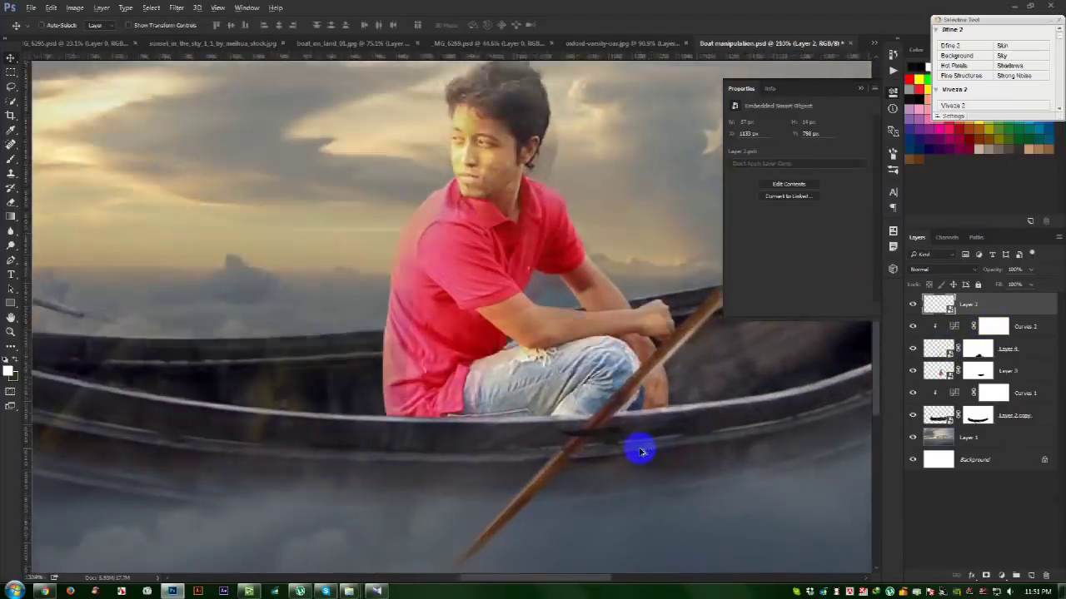
alt+scroll(654, 442, up, 2)
alt+scroll(616, 438, up, 2)
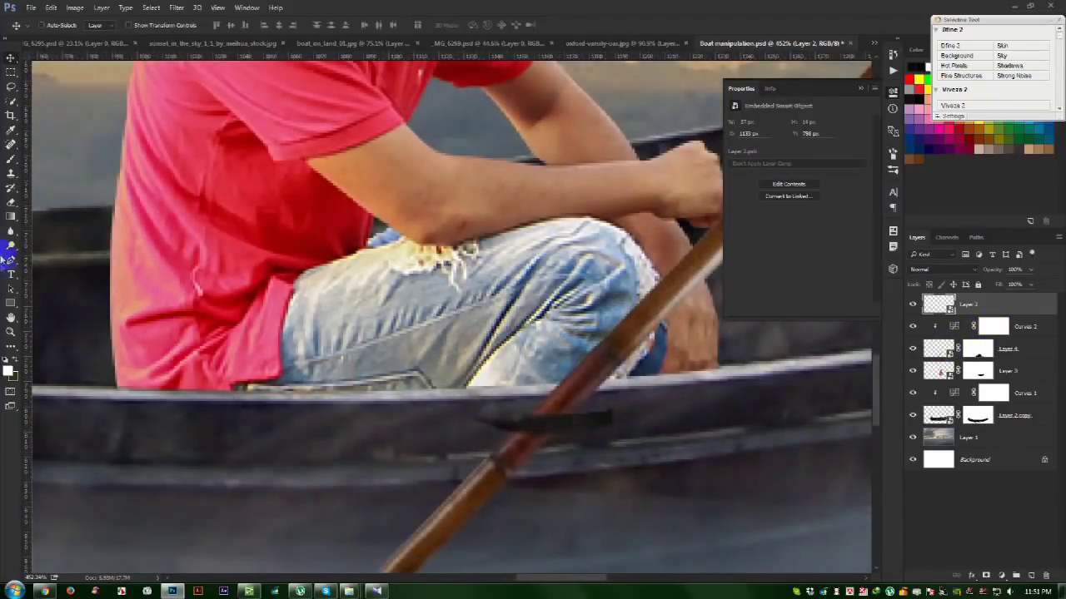
click(10, 159)
click(10, 202)
right_click(331, 323)
click(423, 408)
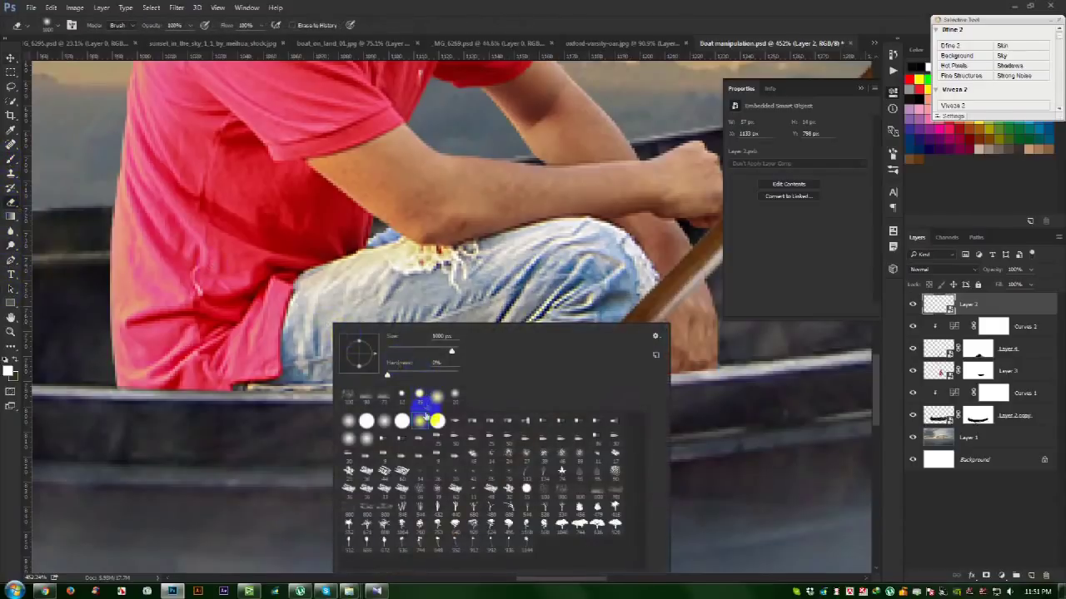
click(556, 256)
click(527, 232)
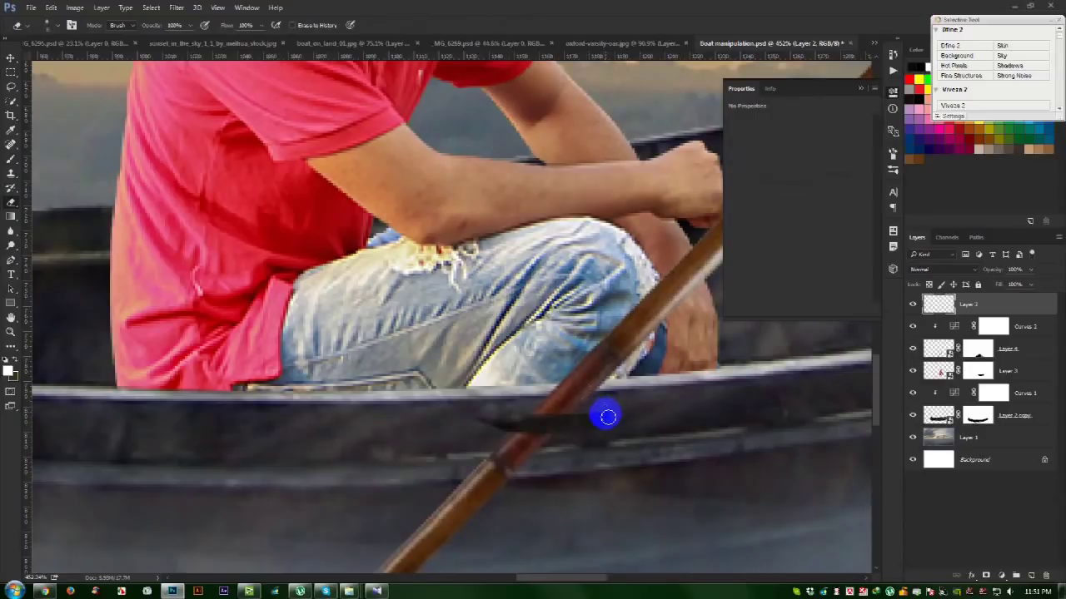
Erase the oar's stray edge along the boat rim with a 2 px hard eraser
right_click(610, 423)
click(715, 428)
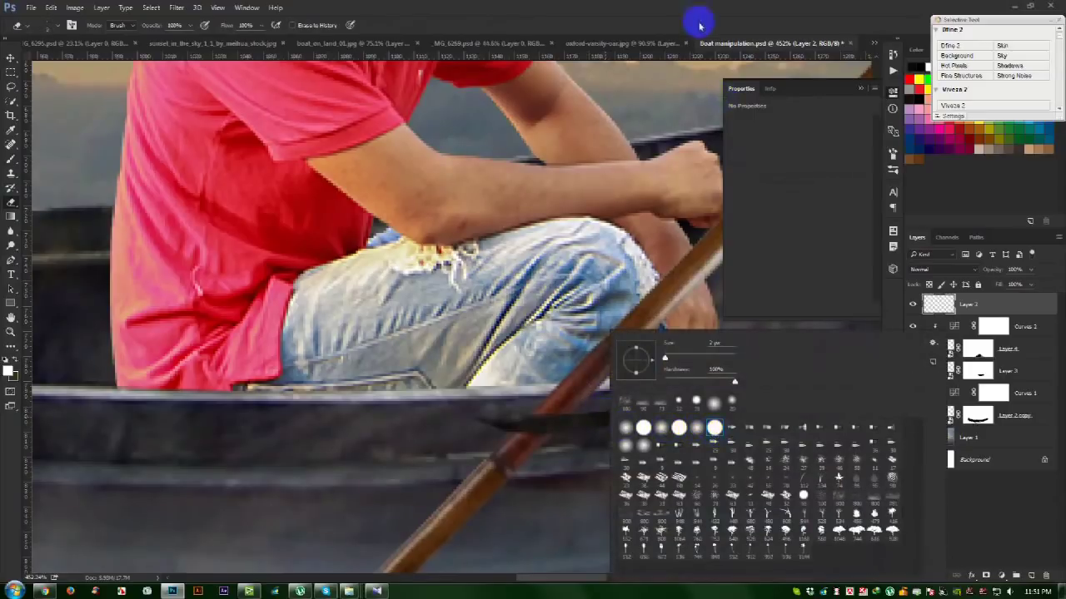
click(690, 20)
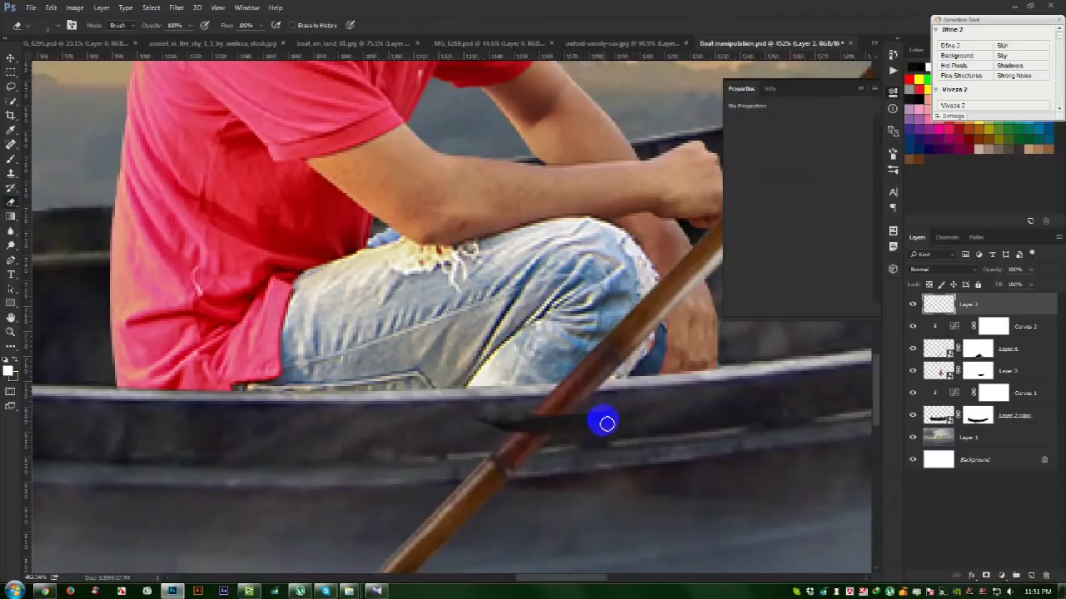
drag(607, 425, 502, 428)
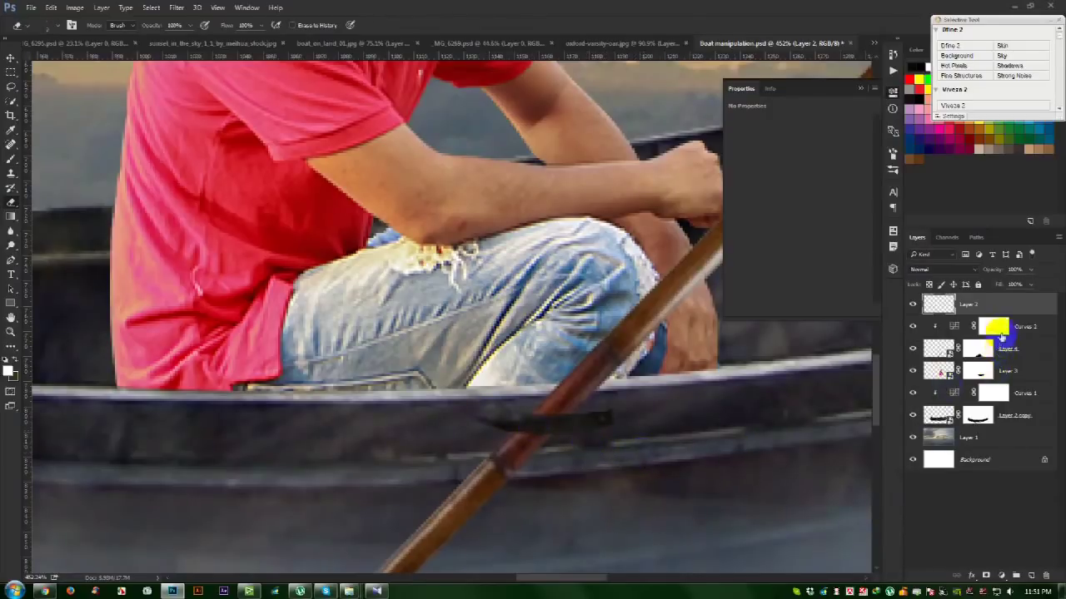
double_click(1024, 308)
Enable a Drop Shadow on the oar, raise its opacity and shrink its size to 4 px
click(606, 329)
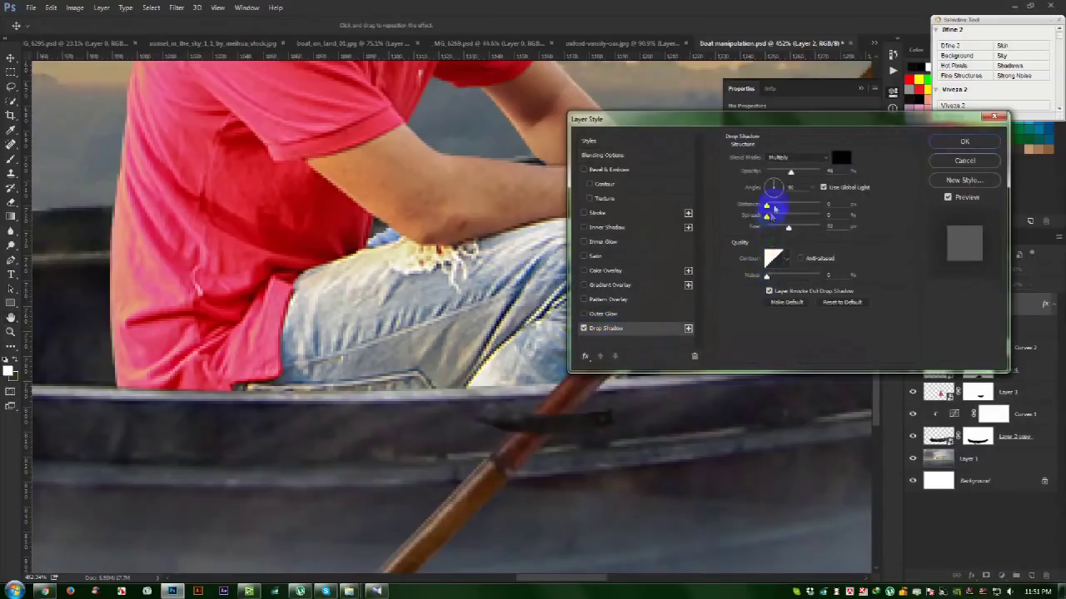
drag(792, 170, 800, 175)
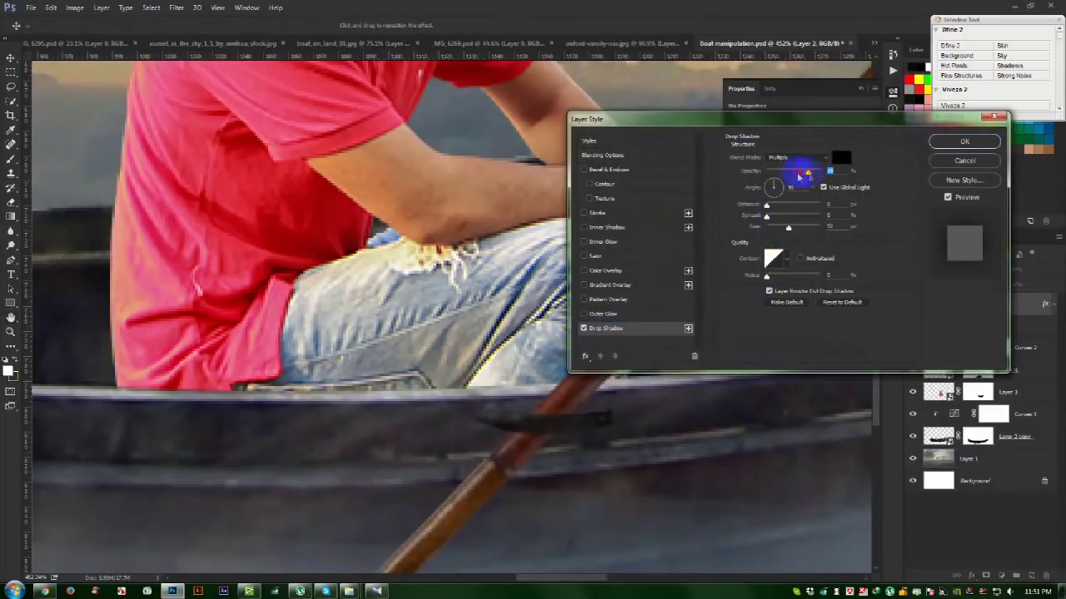
mouse_move(799, 175)
mouse_down()
mouse_move(820, 174)
mouse_move(804, 178)
mouse_up()
drag(872, 122, 803, 93)
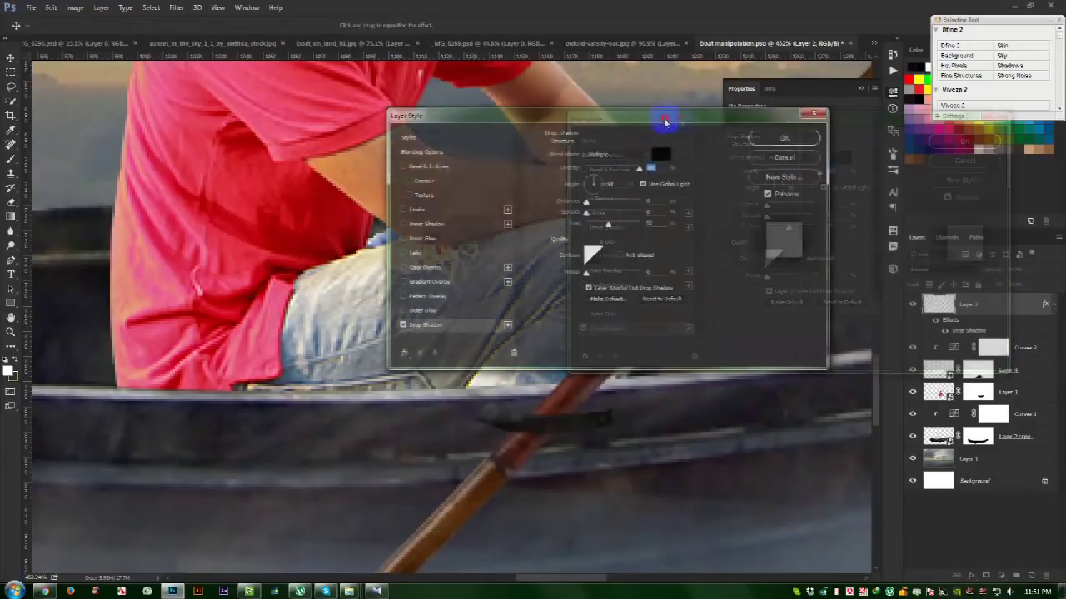
click(725, 126)
click(721, 134)
drag(720, 194, 699, 202)
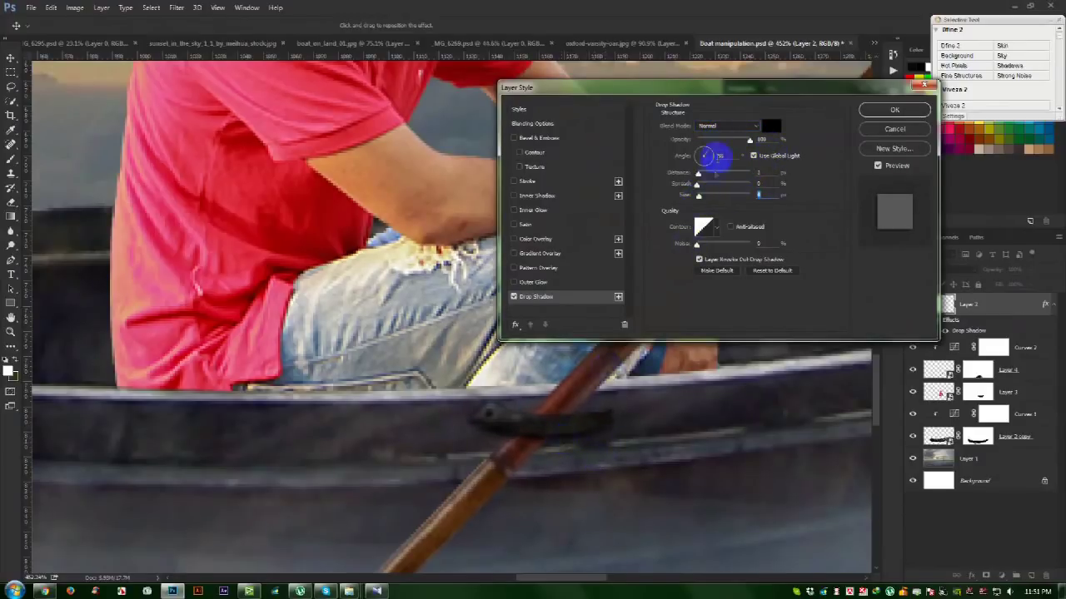
Set the shadow to Multiply, cast straight down at 90° under the oar, and apply it
click(722, 125)
click(712, 163)
mouse_move(581, 423)
mouse_down()
mouse_move(613, 400)
mouse_move(611, 411)
mouse_up()
click(756, 138)
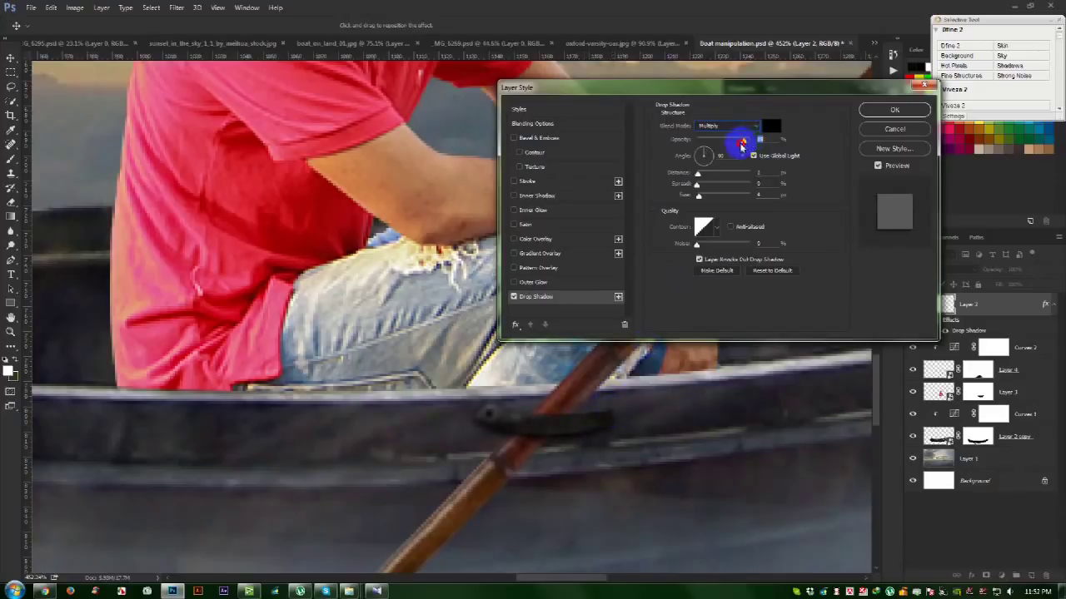
click(894, 109)
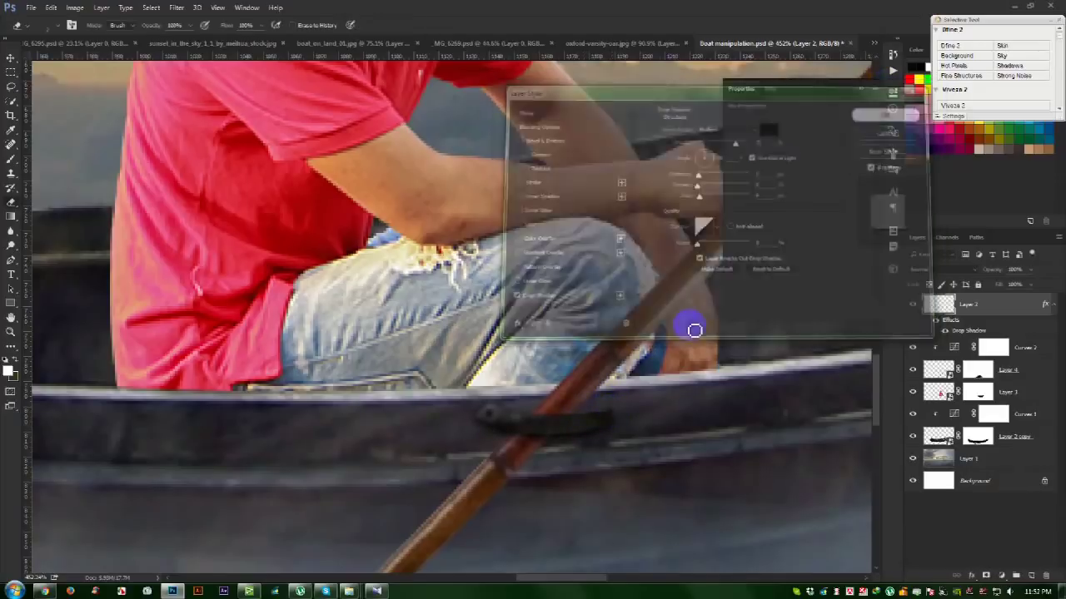
scroll(648, 397, down, 3)
scroll(638, 404, down, 3)
scroll(638, 433, down, 2)
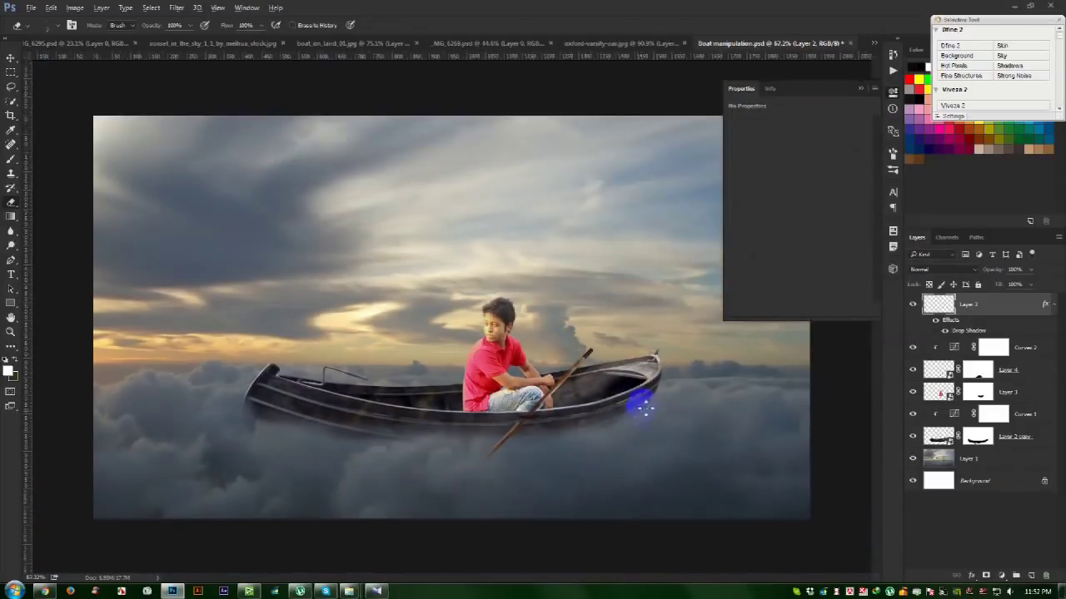
click(861, 89)
scroll(674, 379, up, 2)
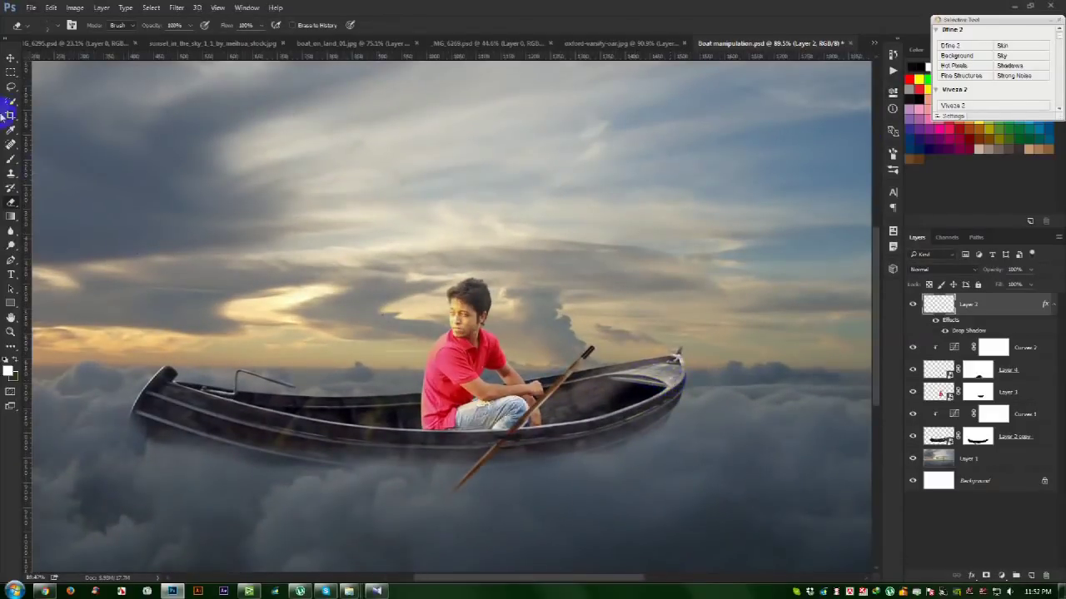
Select the sky background Layer 1, dismissing Lens Correction without changes
click(11, 60)
scroll(500, 267, down, 1)
click(1016, 269)
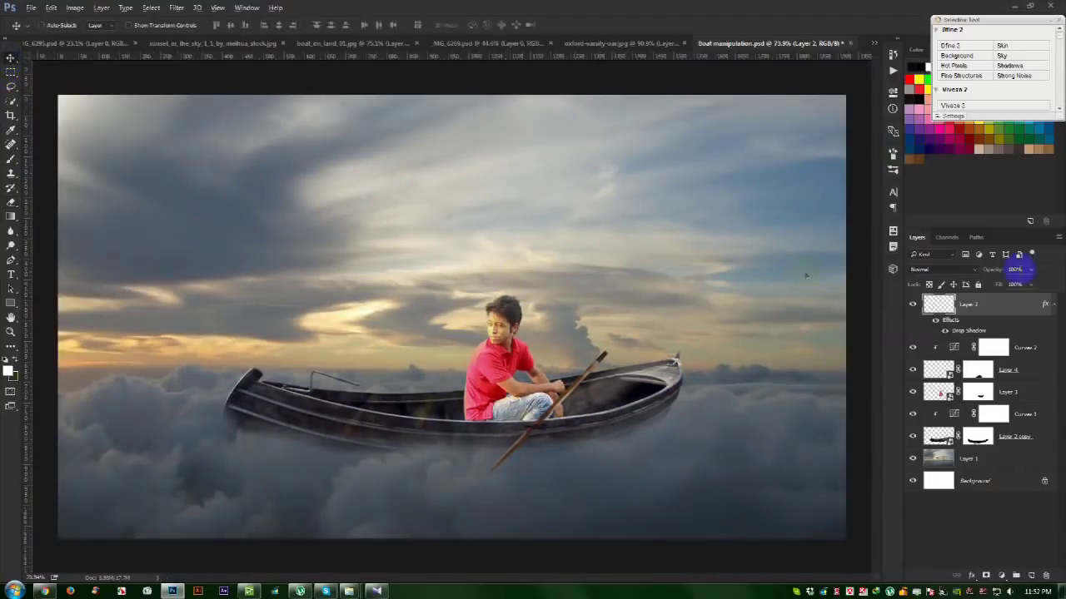
click(1053, 310)
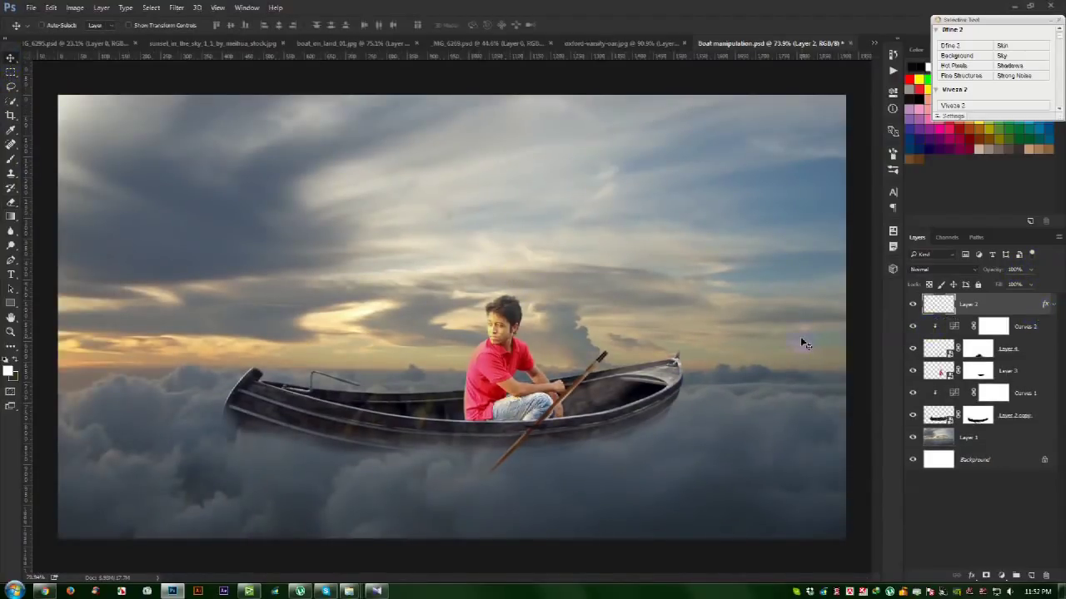
scroll(740, 329, down, 1)
scroll(740, 332, up, 1)
click(966, 439)
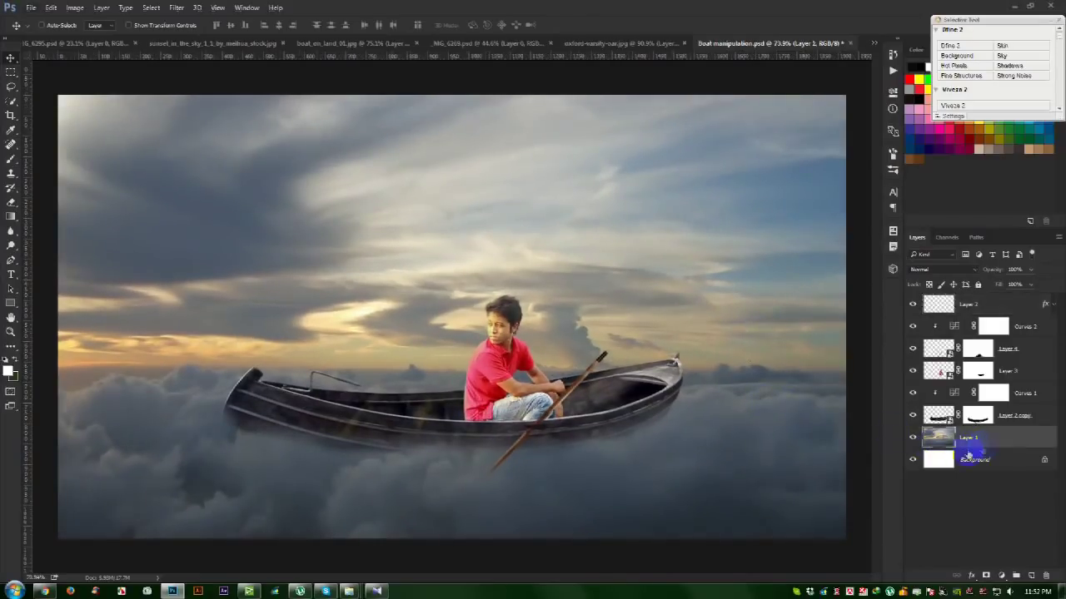
click(176, 7)
click(181, 72)
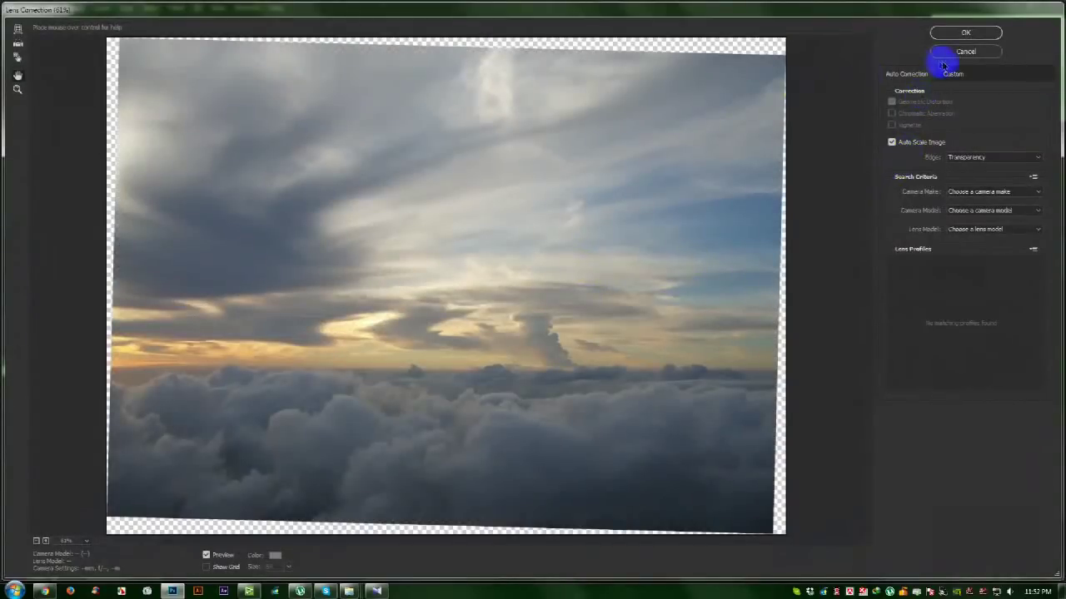
click(961, 52)
Camera Raw the sky: Vibrance +45, Saturation +15, Temperature +12, Exposure +0.10, lifted shadows
click(176, 8)
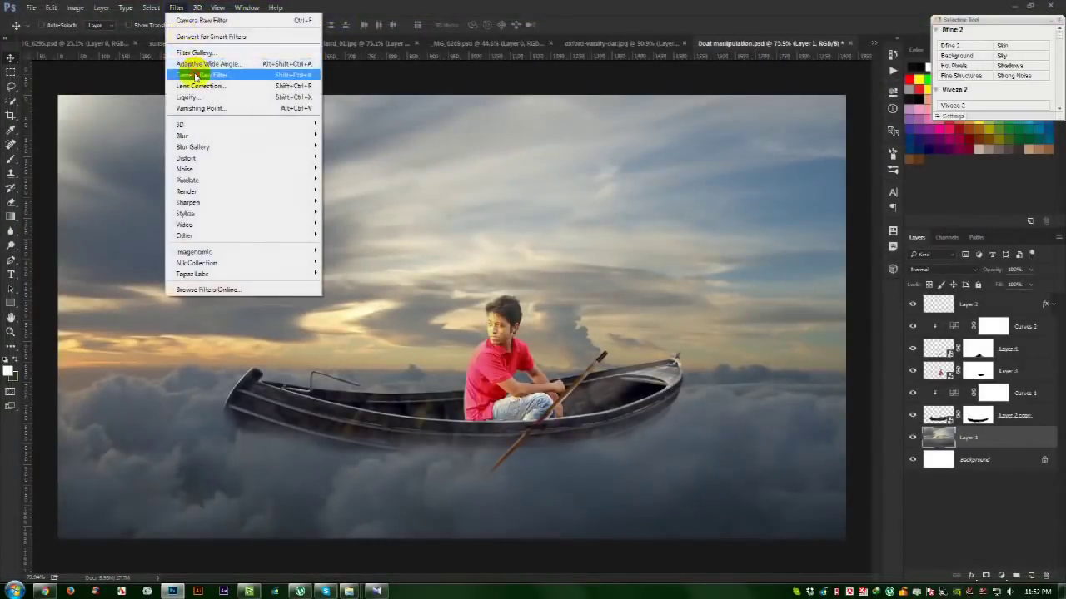
click(189, 72)
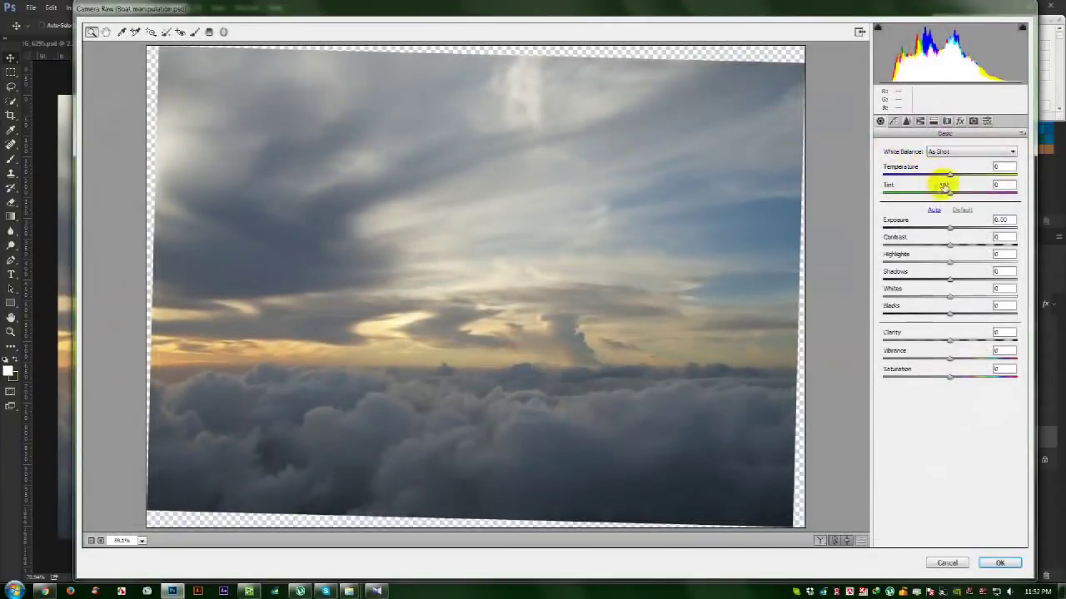
mouse_move(950, 358)
mouse_down()
mouse_move(985, 367)
mouse_move(980, 357)
mouse_move(964, 379)
mouse_up()
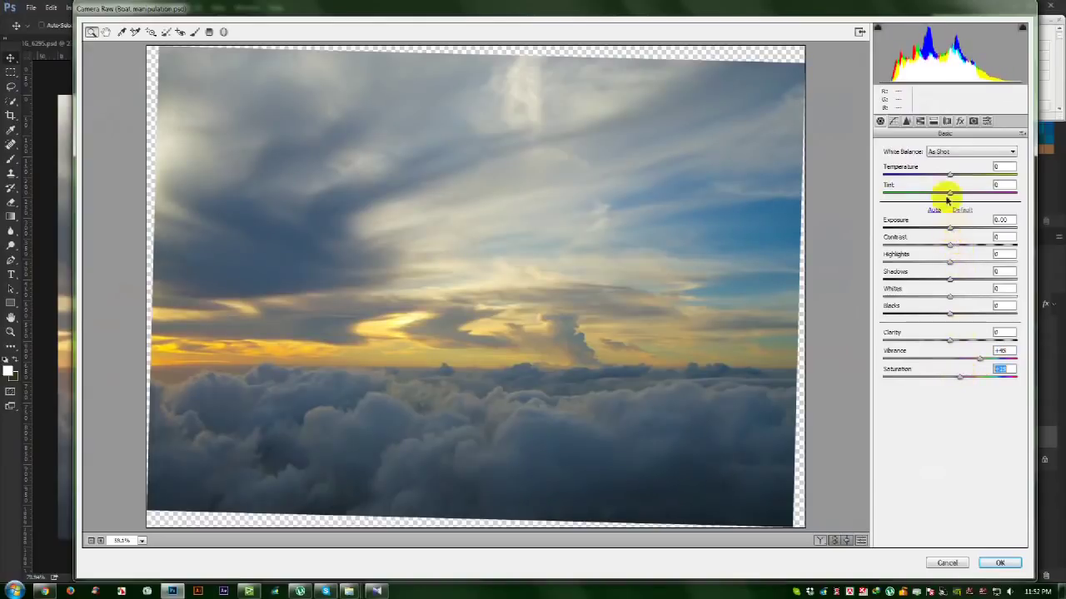
drag(949, 175, 958, 177)
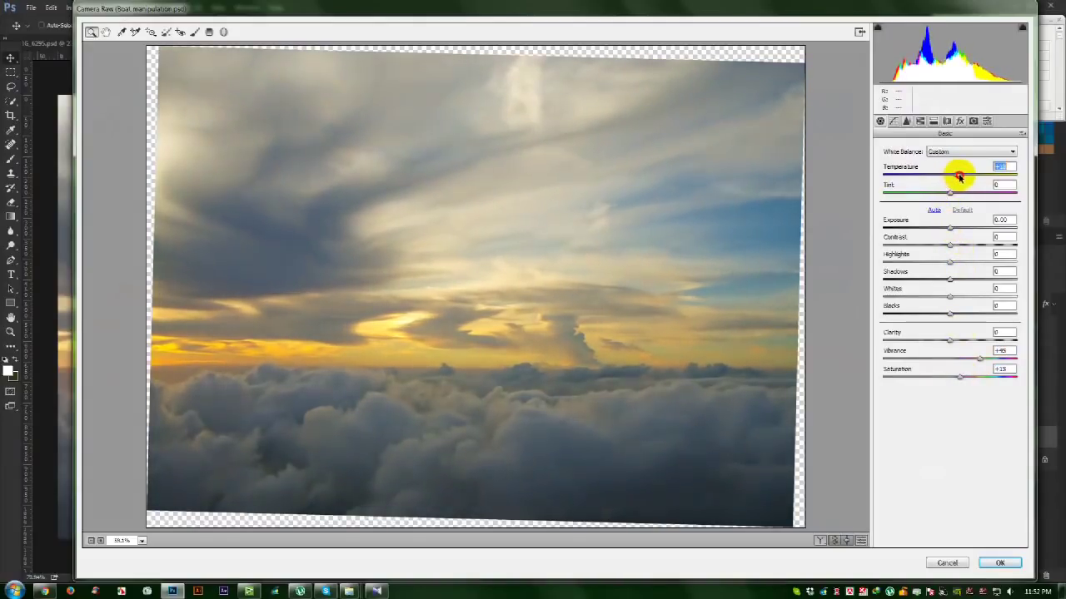
drag(952, 231, 954, 229)
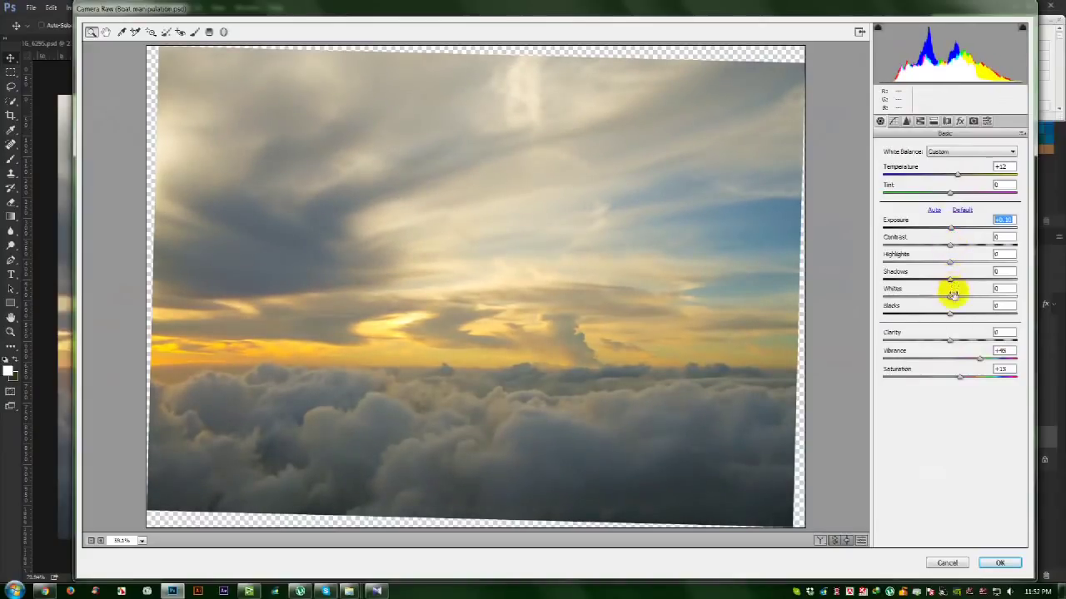
mouse_move(950, 278)
mouse_down()
mouse_move(965, 278)
mouse_move(930, 276)
mouse_move(971, 275)
mouse_move(952, 275)
mouse_up()
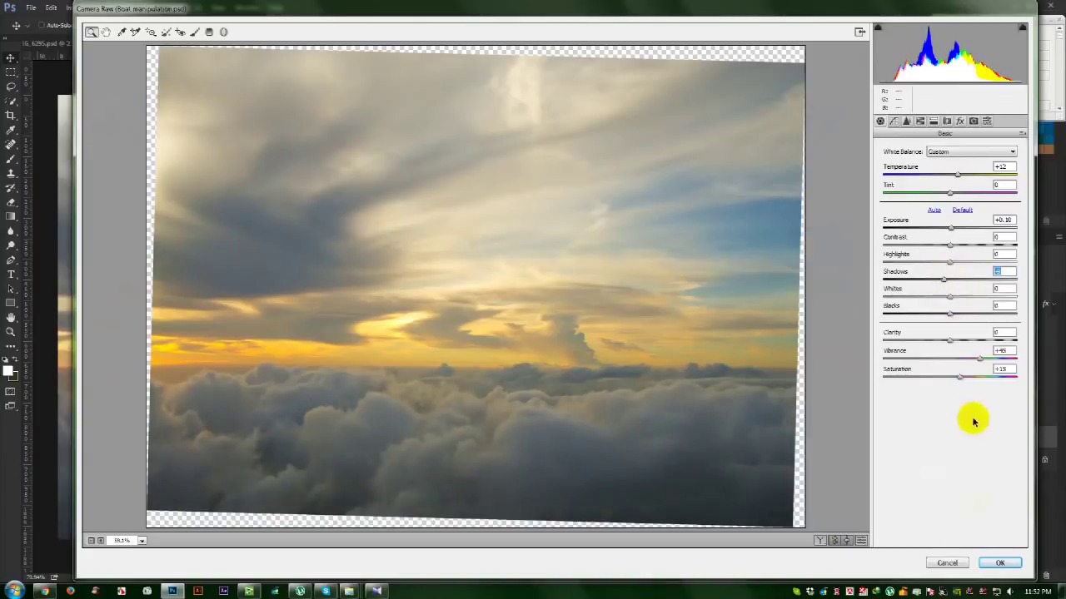
click(994, 564)
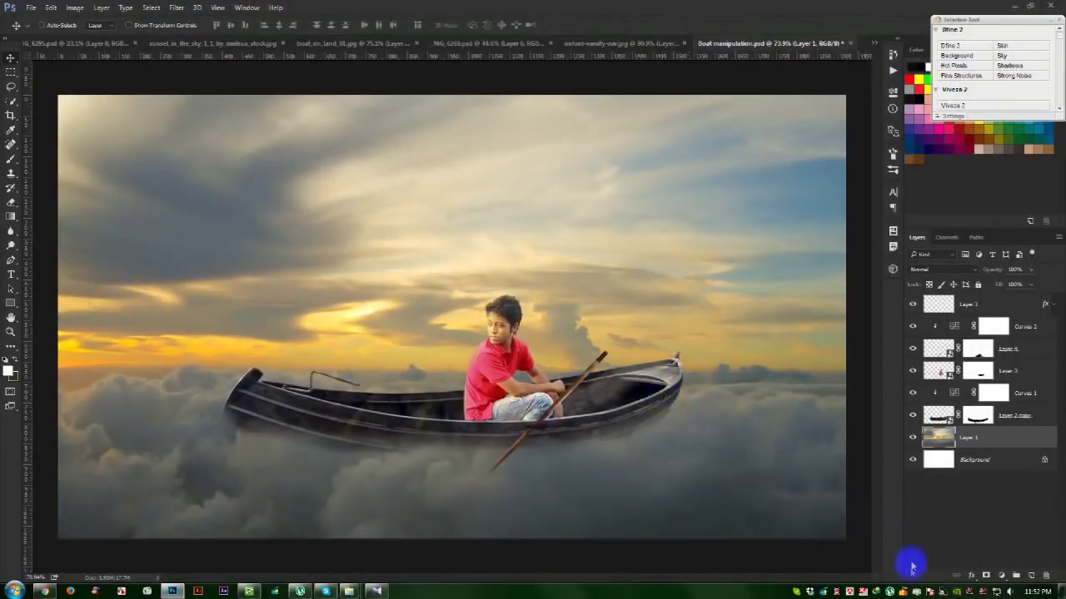
Switch to Windows Explorer and browse the HELP FILE stock thumbnails on WORK (E:)
click(823, 591)
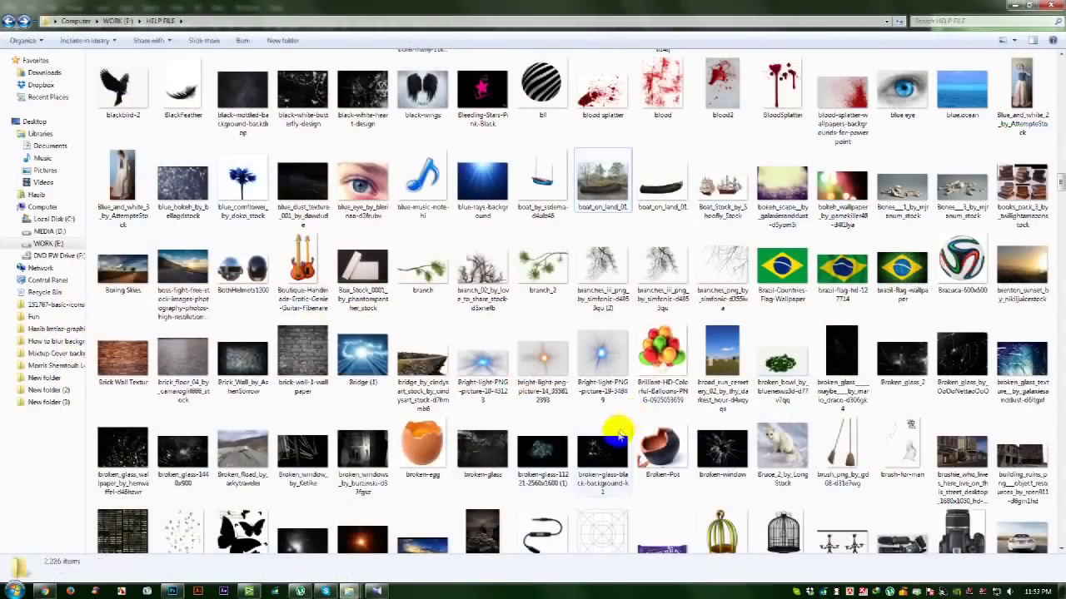
scroll(614, 430, down, 5)
scroll(614, 431, down, 5)
scroll(615, 430, down, 5)
scroll(616, 429, down, 5)
scroll(616, 429, down, 5)
scroll(617, 428, down, 5)
scroll(616, 429, down, 5)
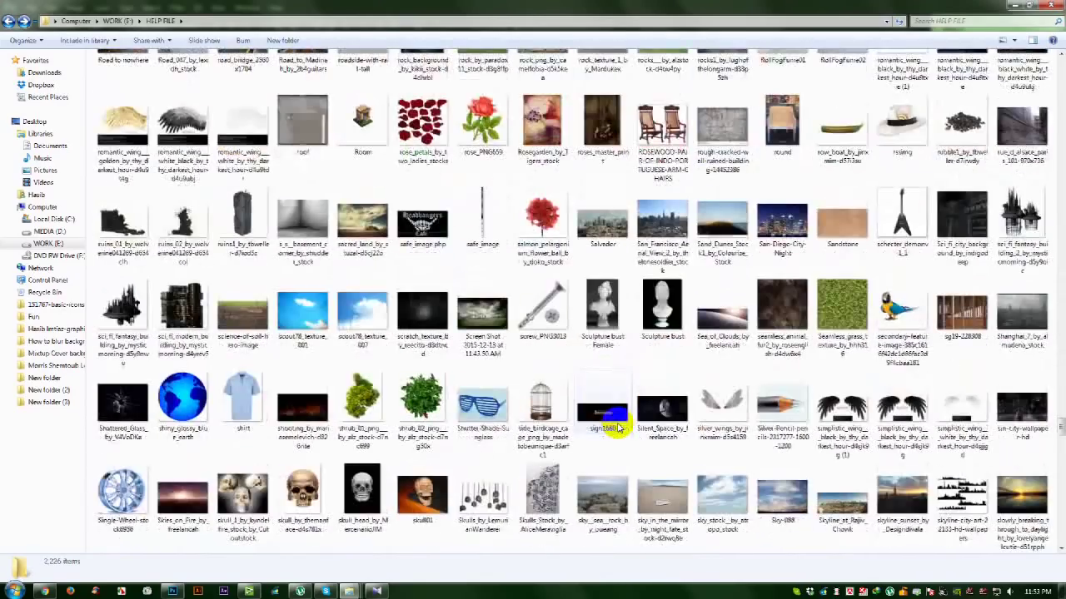
scroll(616, 429, down, 5)
scroll(616, 429, down, 5)
scroll(616, 426, down, 5)
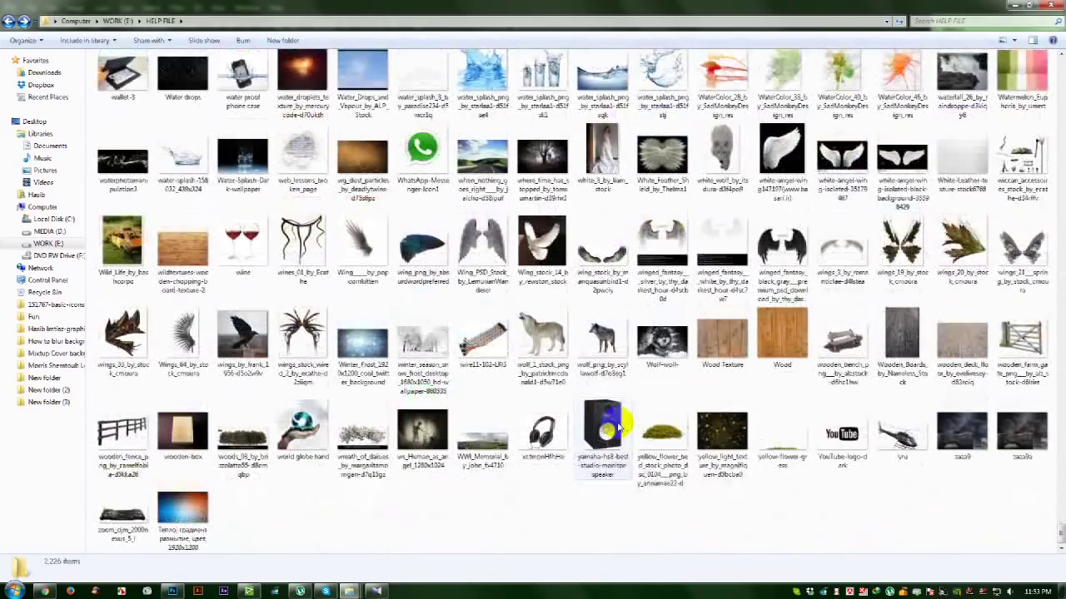
scroll(625, 420, up, 5)
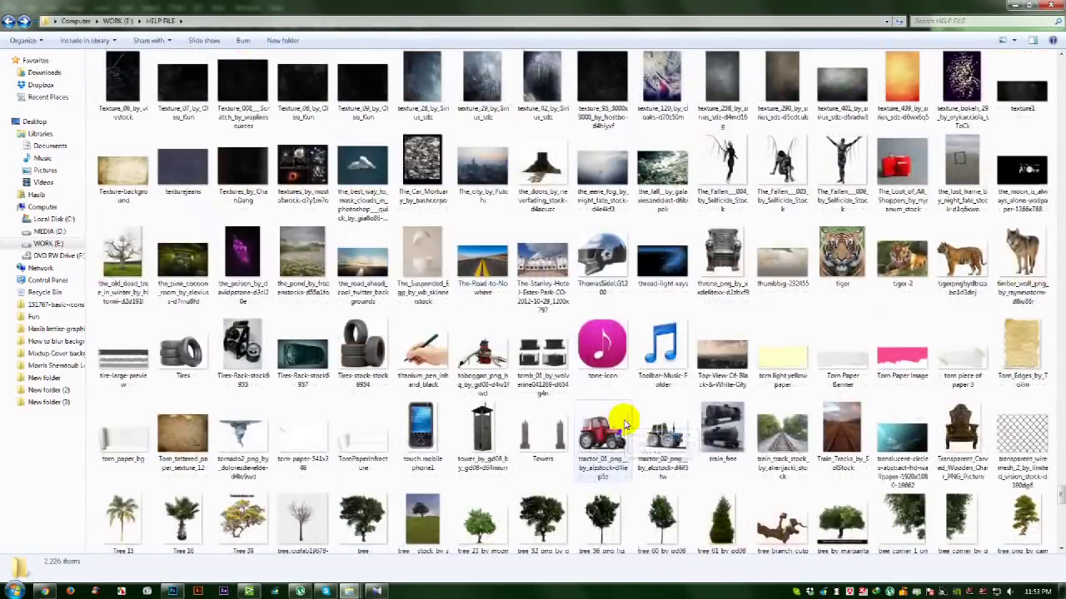
scroll(625, 423, up, 5)
scroll(625, 425, up, 5)
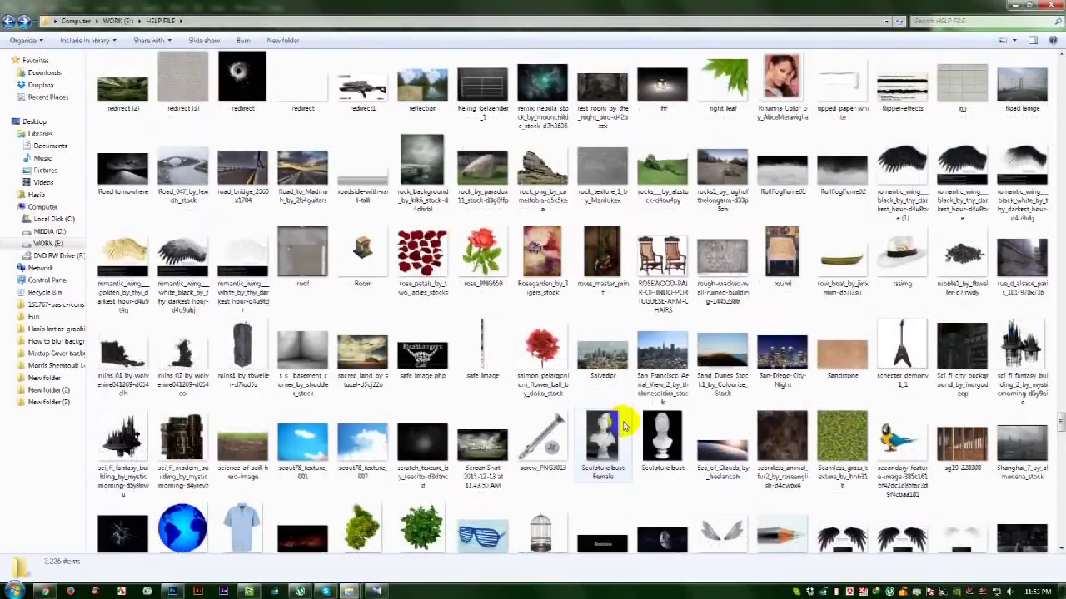
Place the RollFogFume02 fog as the top layer in Screen blend mode over the boat
mouse_move(839, 171)
mouse_down()
mouse_move(176, 590)
mouse_move(488, 349)
mouse_up()
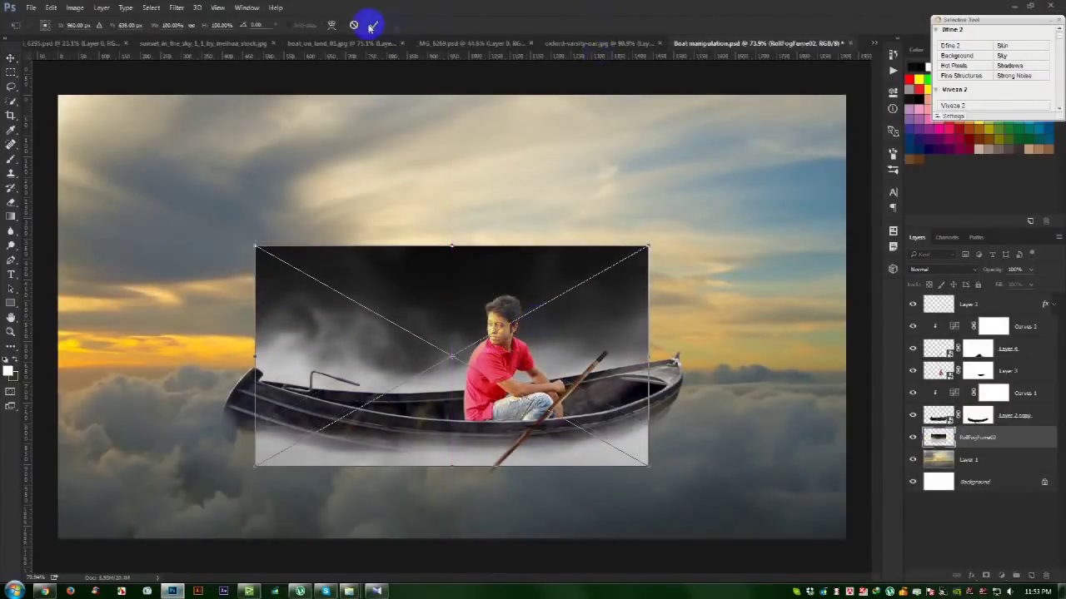
click(374, 24)
drag(965, 435, 941, 303)
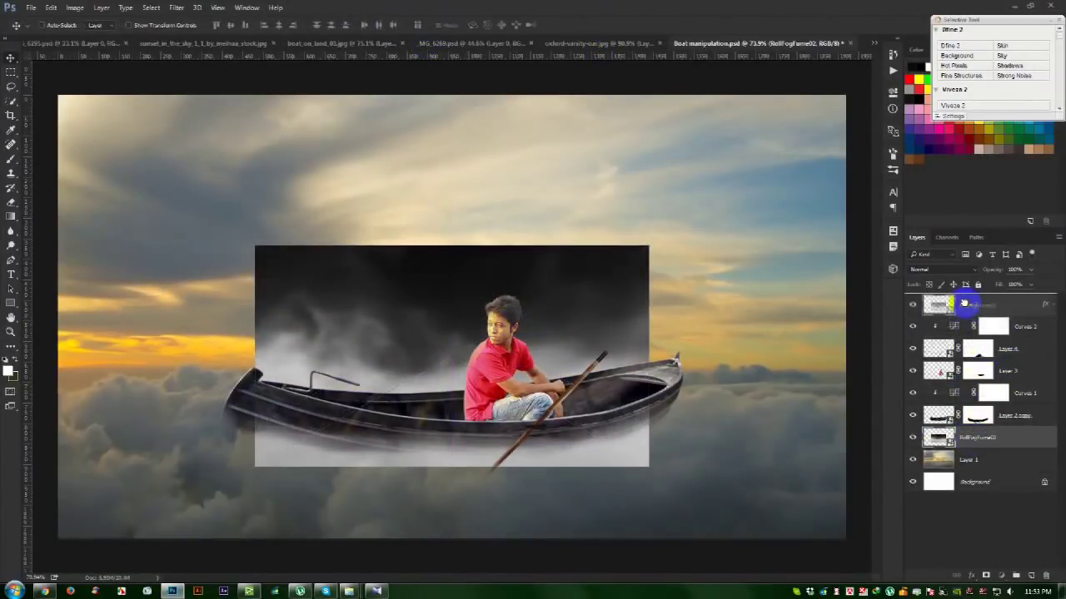
click(945, 269)
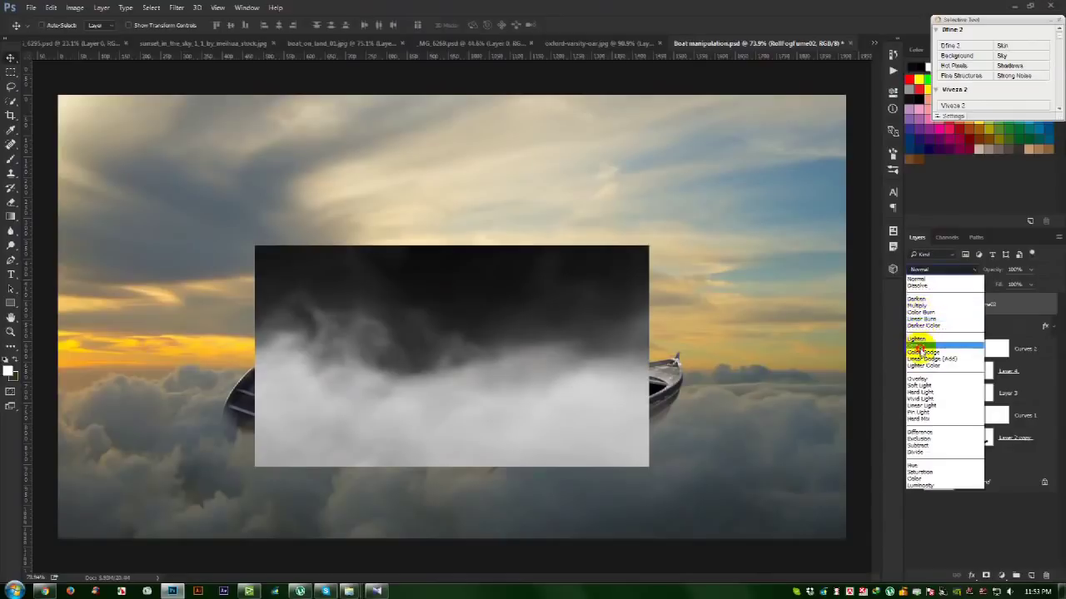
click(916, 346)
mouse_move(556, 418)
mouse_down()
mouse_move(556, 497)
mouse_move(538, 498)
mouse_up()
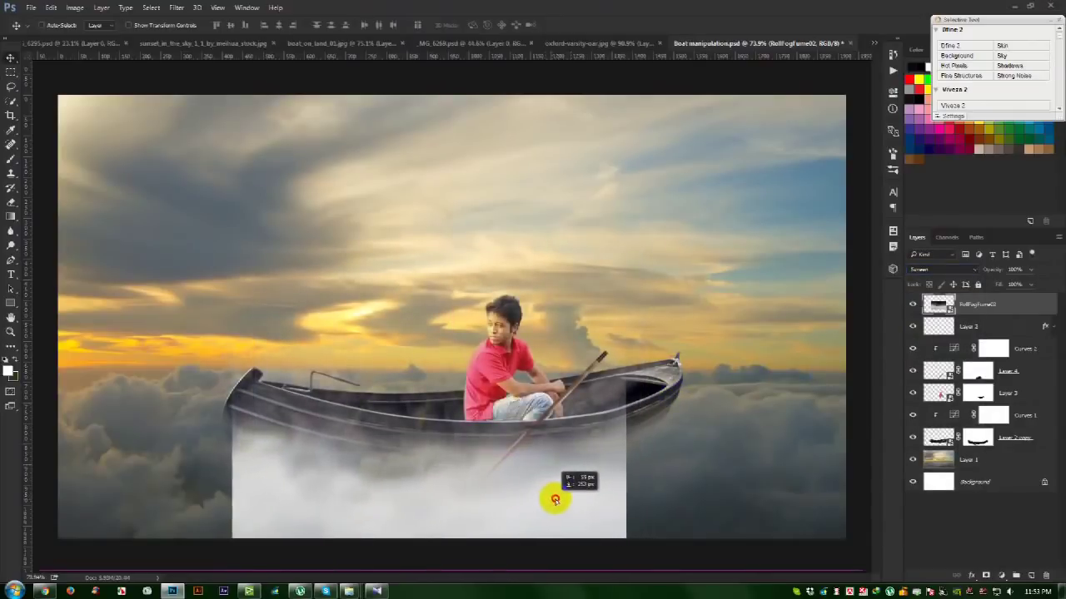
key(ctrl+comma)
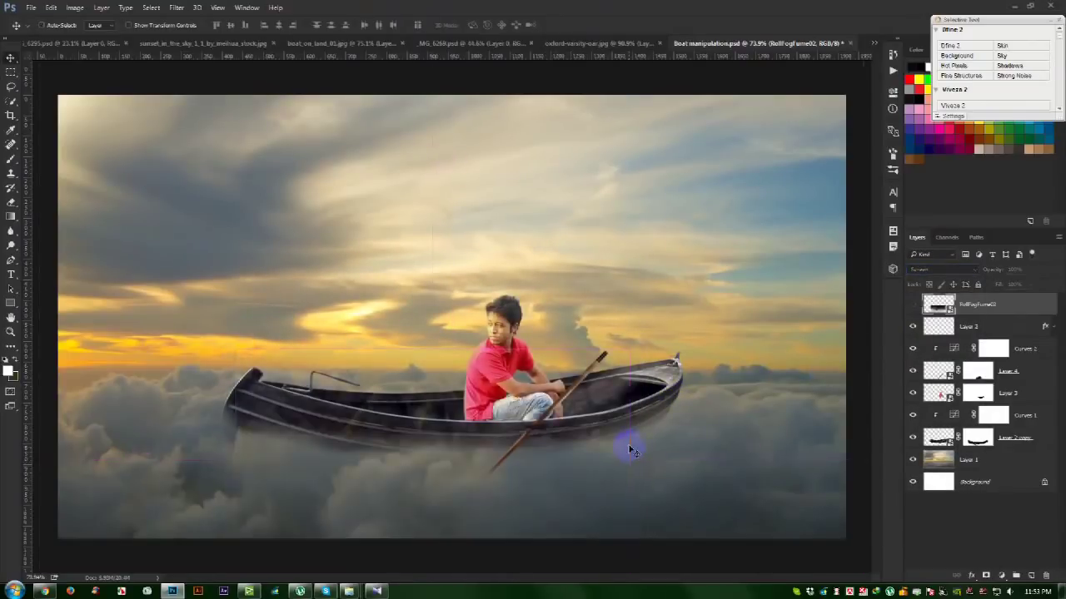
key(ctrl+comma)
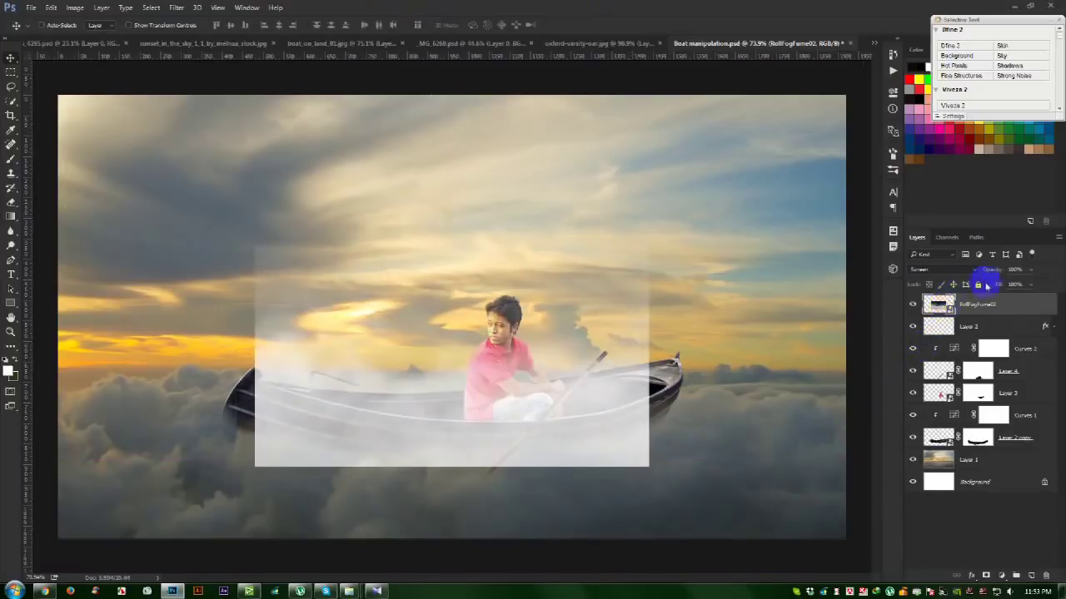
Lower the fog to 46% opacity, then widen and reposition it across the boat's lower half
drag(993, 272, 949, 272)
drag(550, 366, 536, 500)
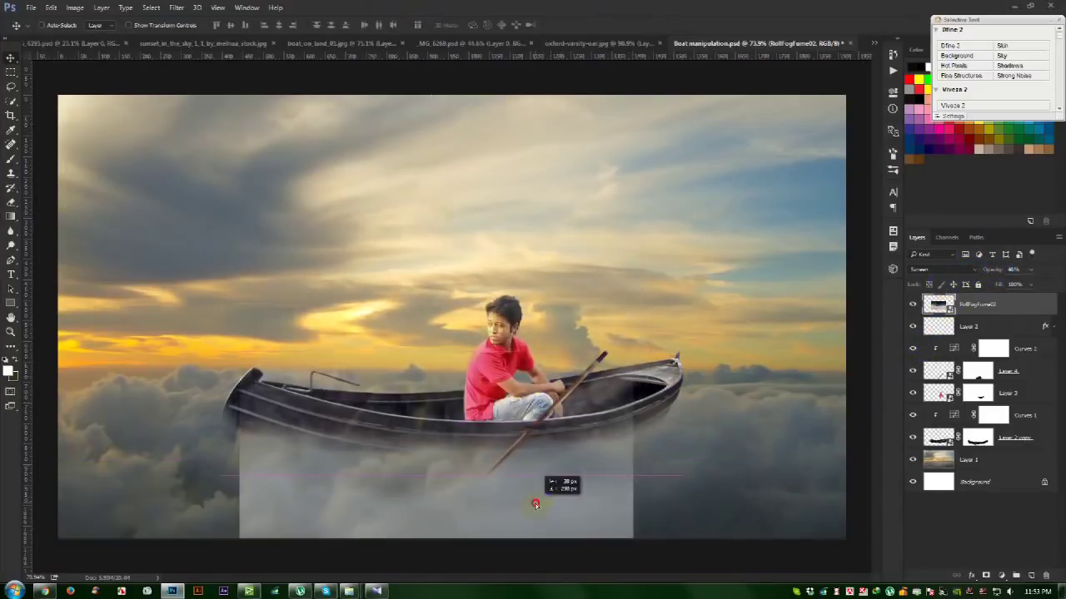
key(ctrl+t)
drag(632, 475, 849, 482)
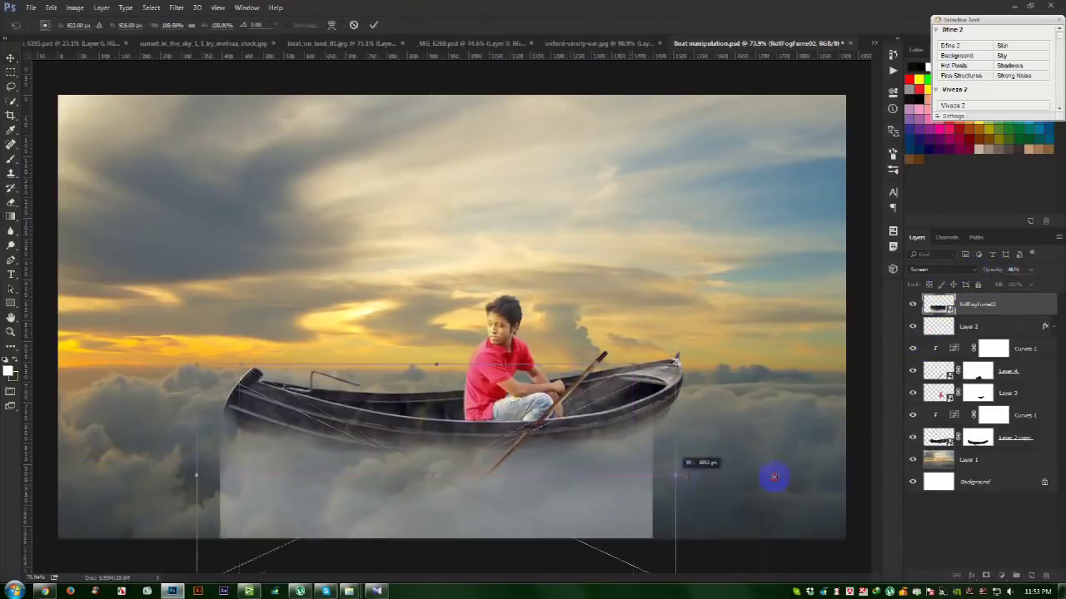
drag(781, 497, 783, 473)
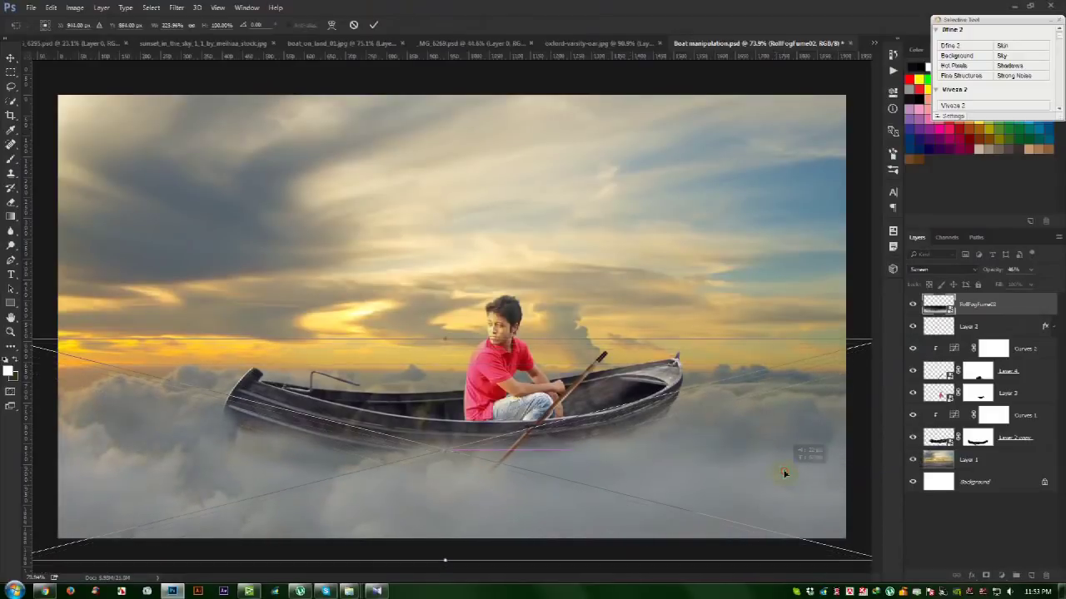
key(Return)
drag(691, 483, 697, 415)
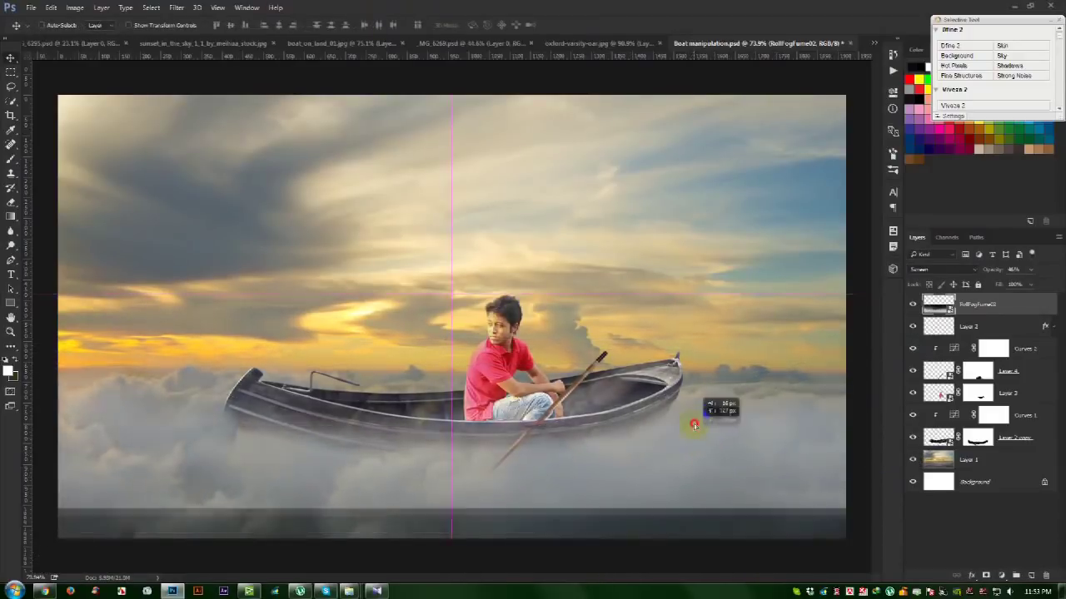
drag(697, 414, 700, 407)
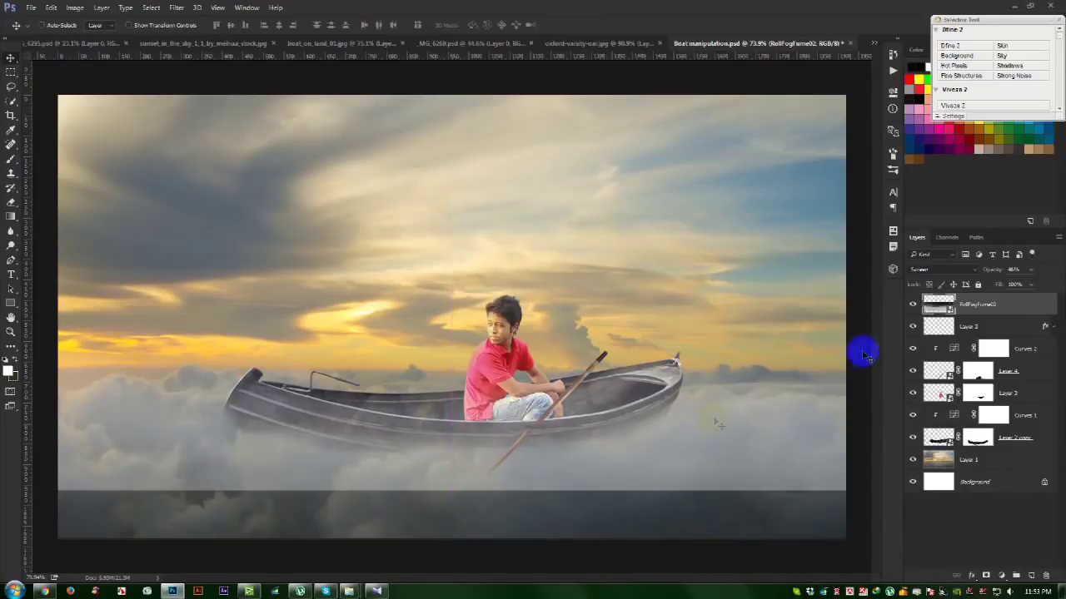
Brighten the fog with a Curves adjustment that raises the black point
right_click(984, 307)
click(911, 247)
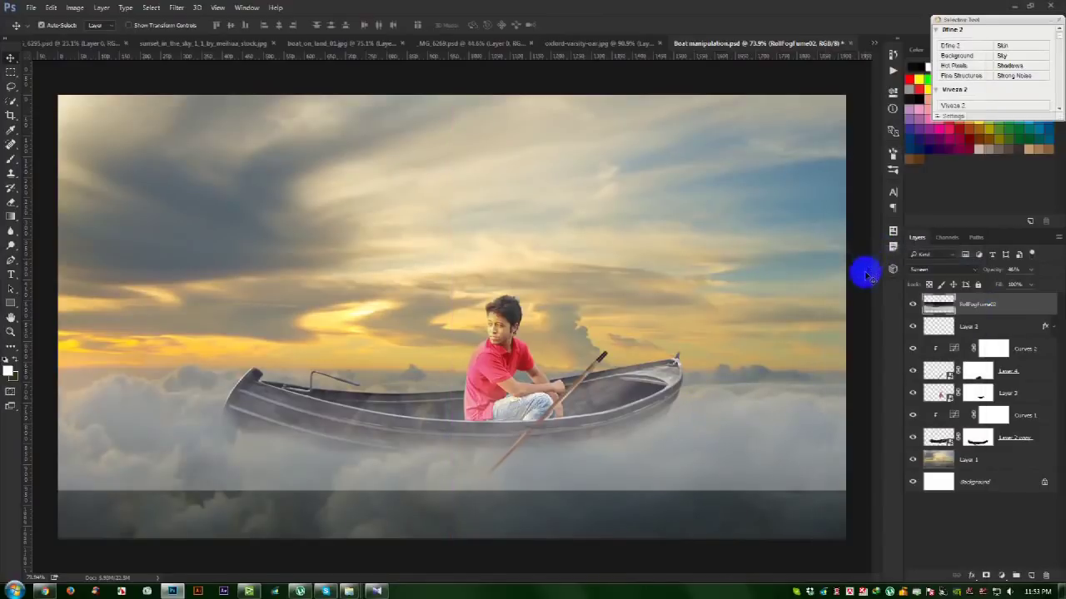
mouse_move(812, 229)
mouse_down()
mouse_move(834, 247)
mouse_move(824, 241)
mouse_up()
drag(737, 301, 690, 293)
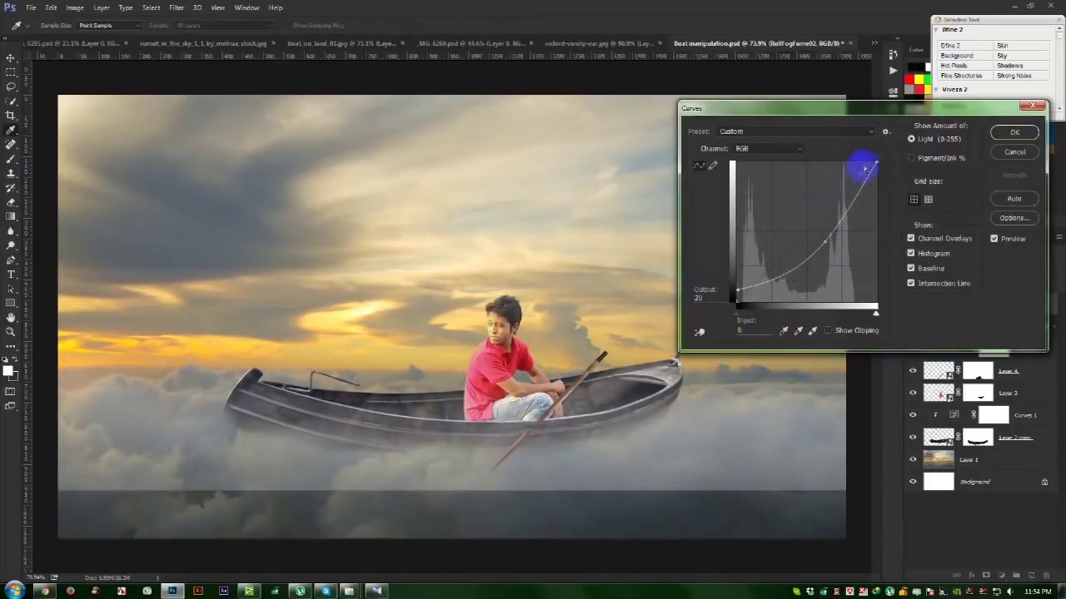
drag(880, 166, 909, 211)
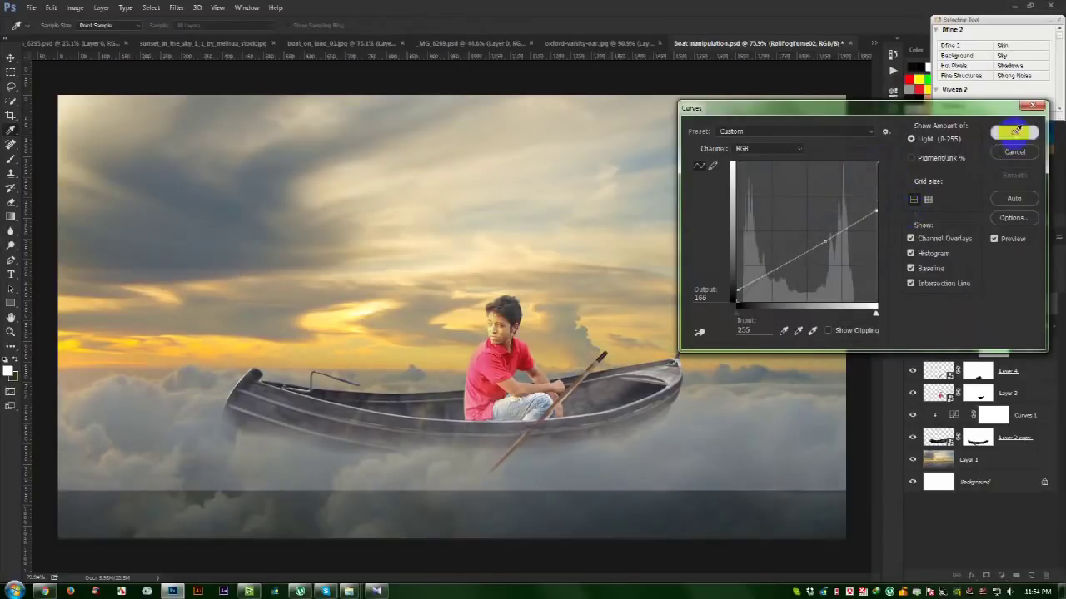
click(1016, 132)
Erase the fog's hard bottom edge with a soft 0%-hardness eraser
click(11, 203)
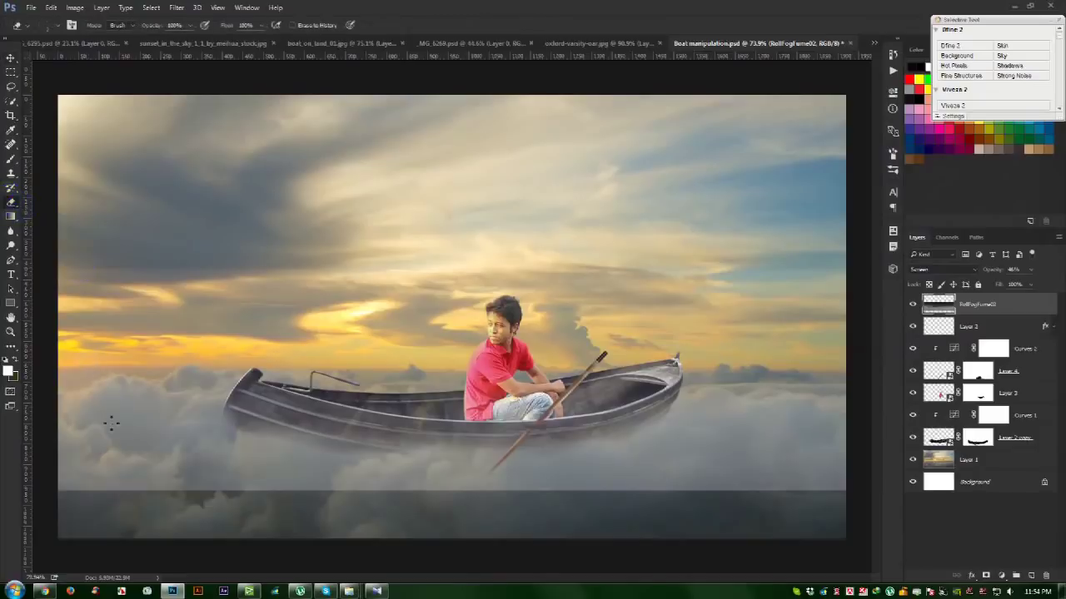
right_click(276, 366)
click(366, 427)
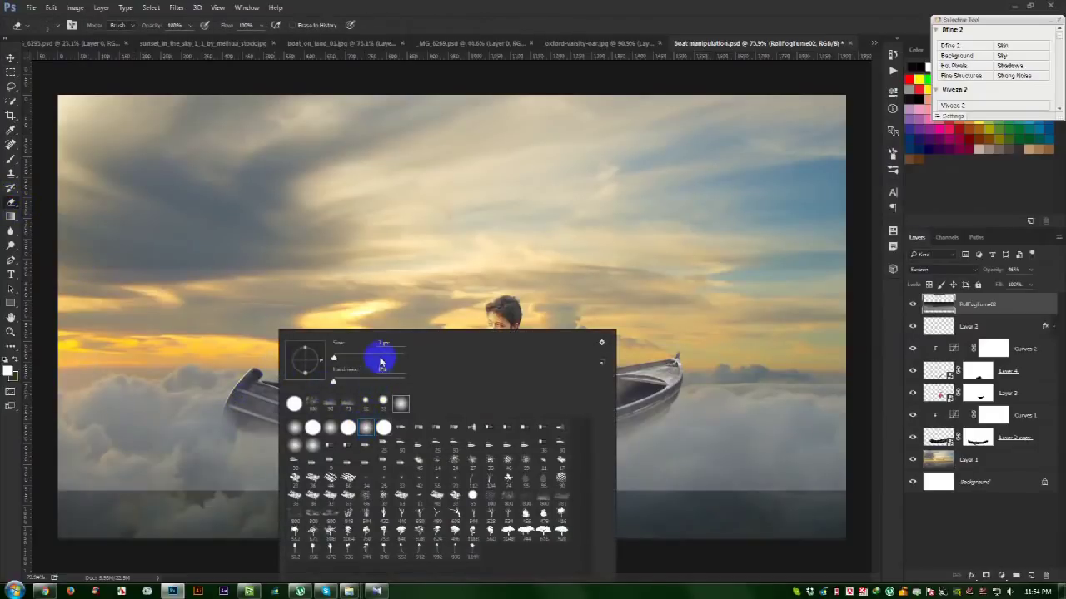
click(44, 505)
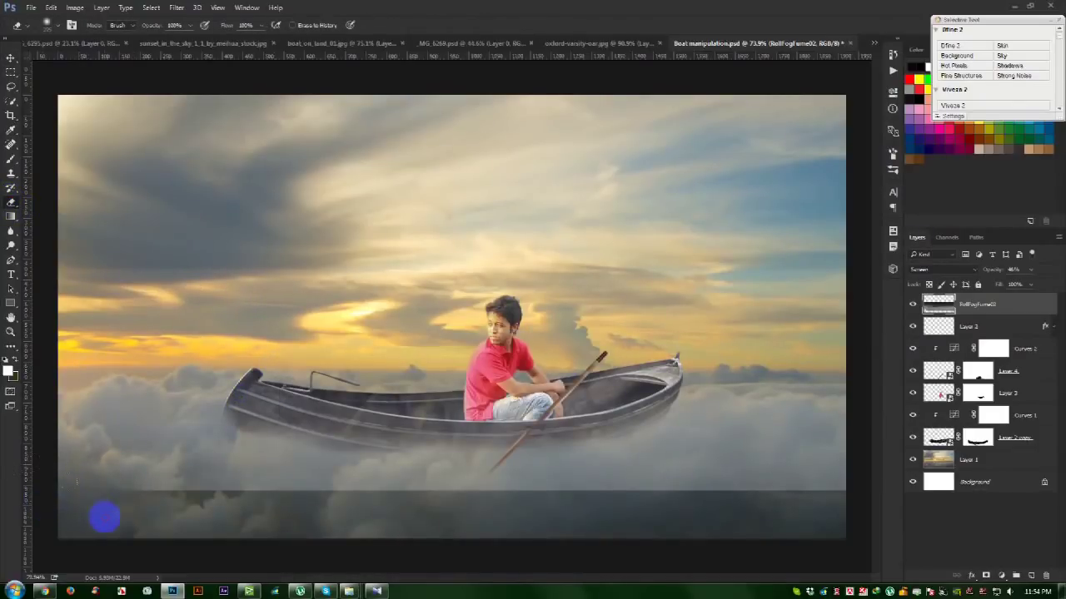
drag(105, 516, 825, 491)
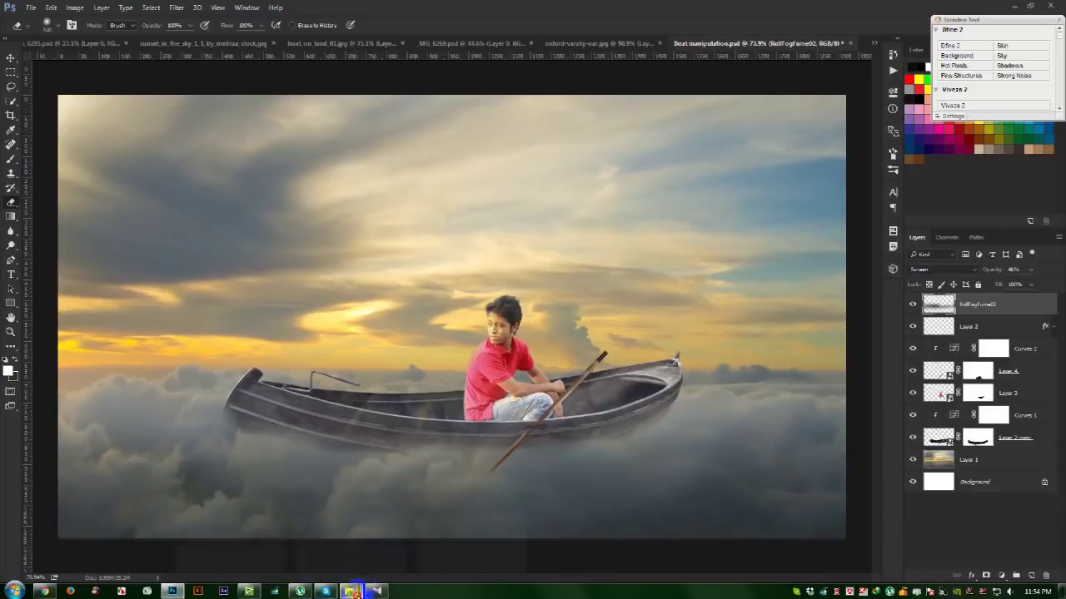
mouse_move(350, 591)
click(446, 540)
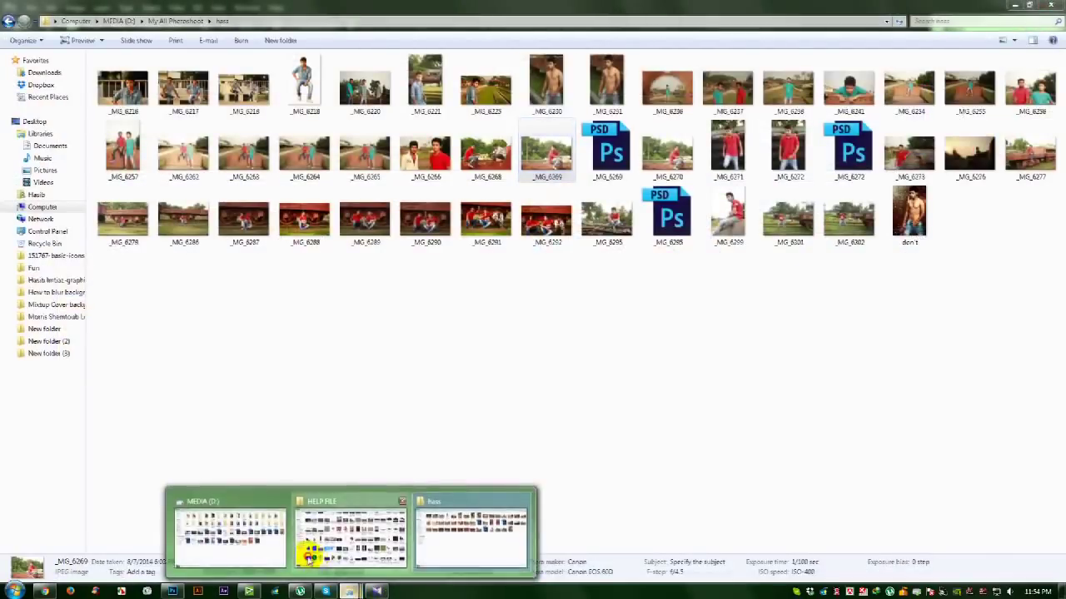
Browse the HELP FILE stock images, then nudge the placed second fog image right across the boat
click(309, 555)
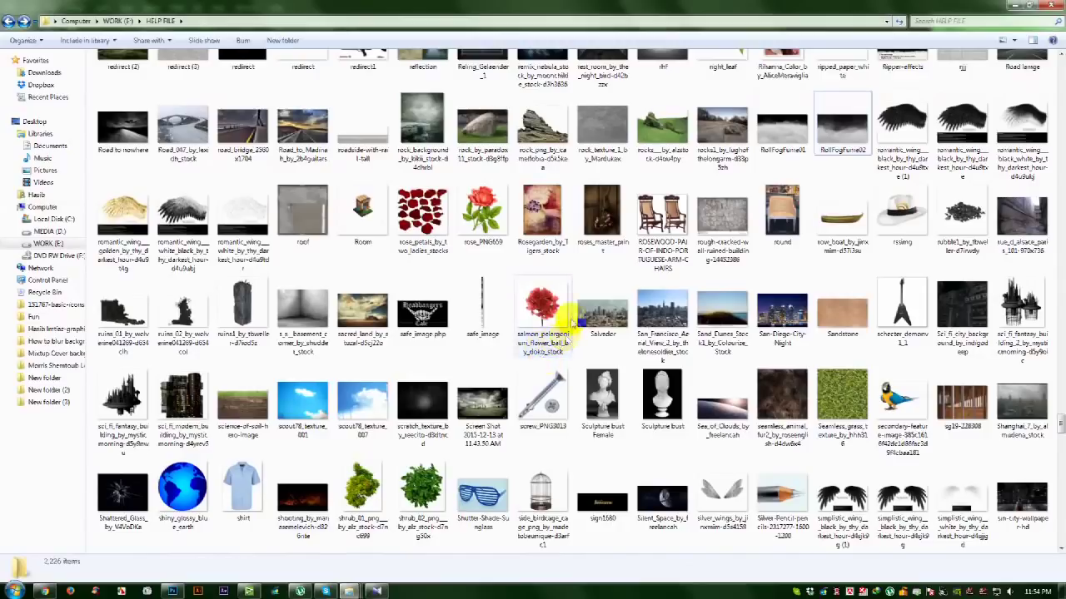
scroll(572, 321, down, 3)
scroll(572, 310, down, 5)
scroll(572, 310, down, 5)
scroll(572, 310, down, 5)
scroll(572, 309, down, 5)
scroll(572, 310, down, 5)
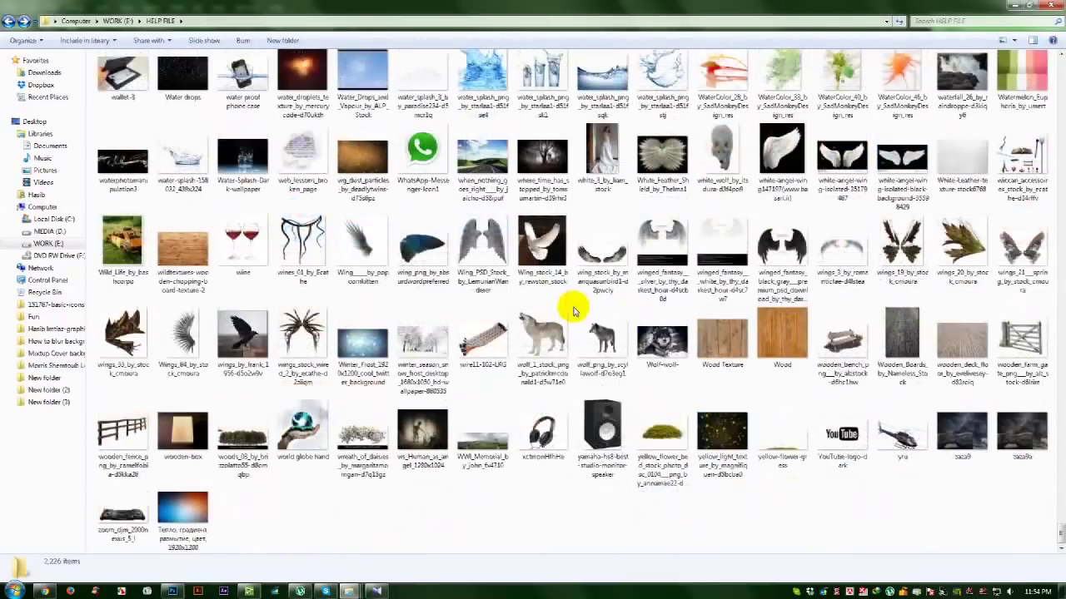
scroll(691, 384, up, 5)
scroll(657, 380, up, 5)
scroll(649, 379, up, 5)
scroll(652, 377, up, 5)
scroll(650, 375, up, 3)
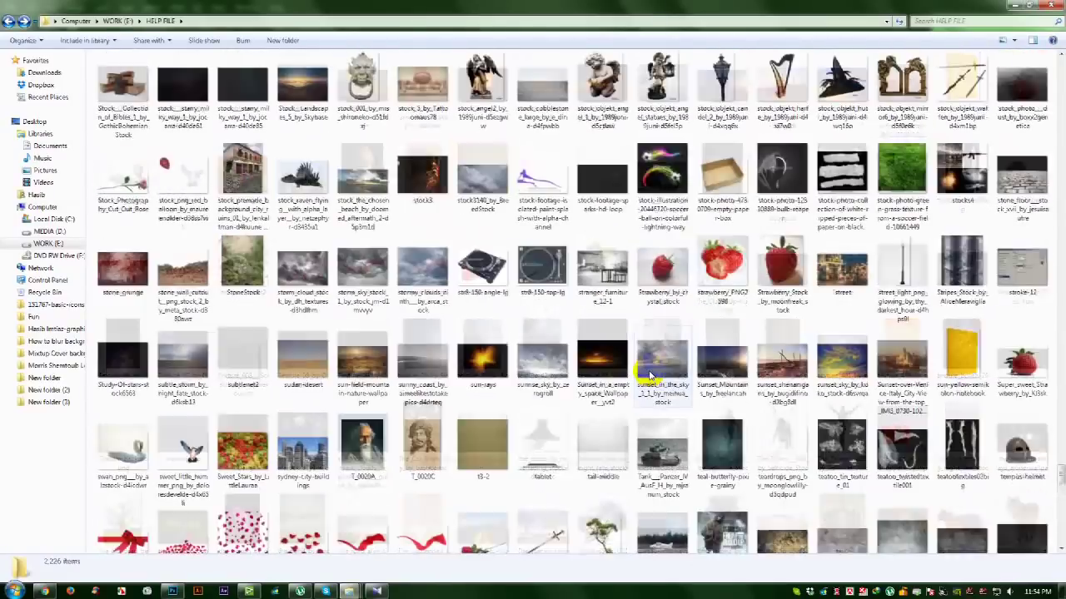
scroll(612, 352, up, 5)
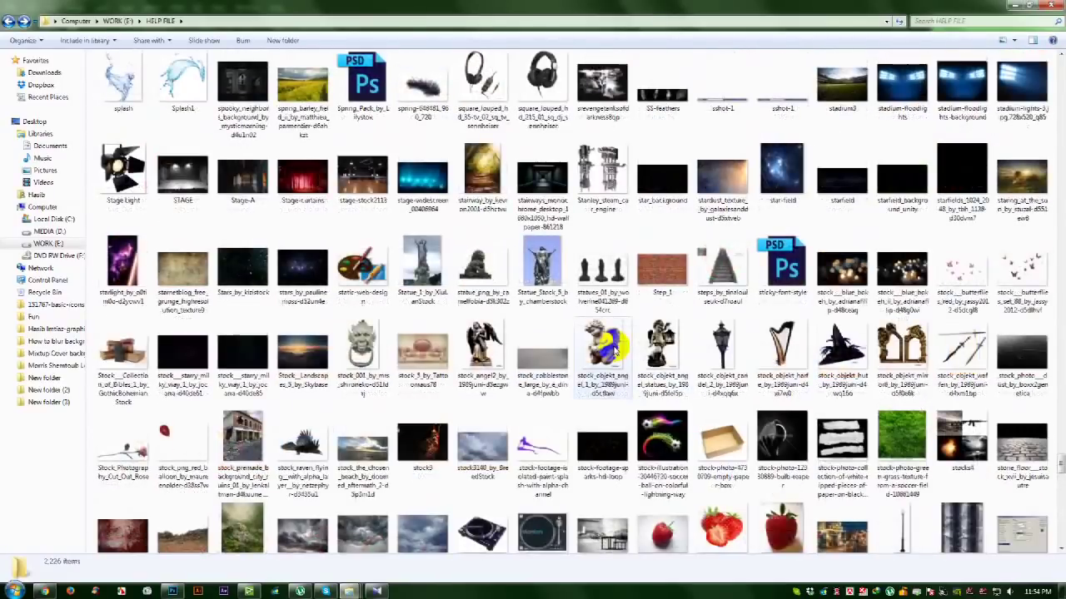
scroll(611, 352, up, 5)
scroll(612, 351, up, 3)
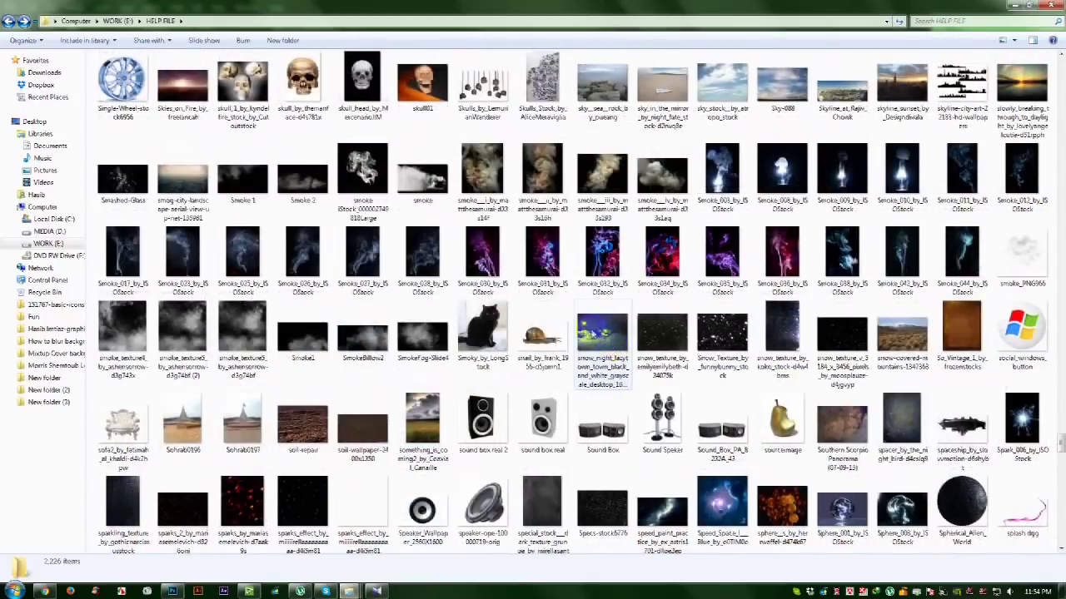
scroll(499, 300, up, 3)
scroll(499, 298, up, 3)
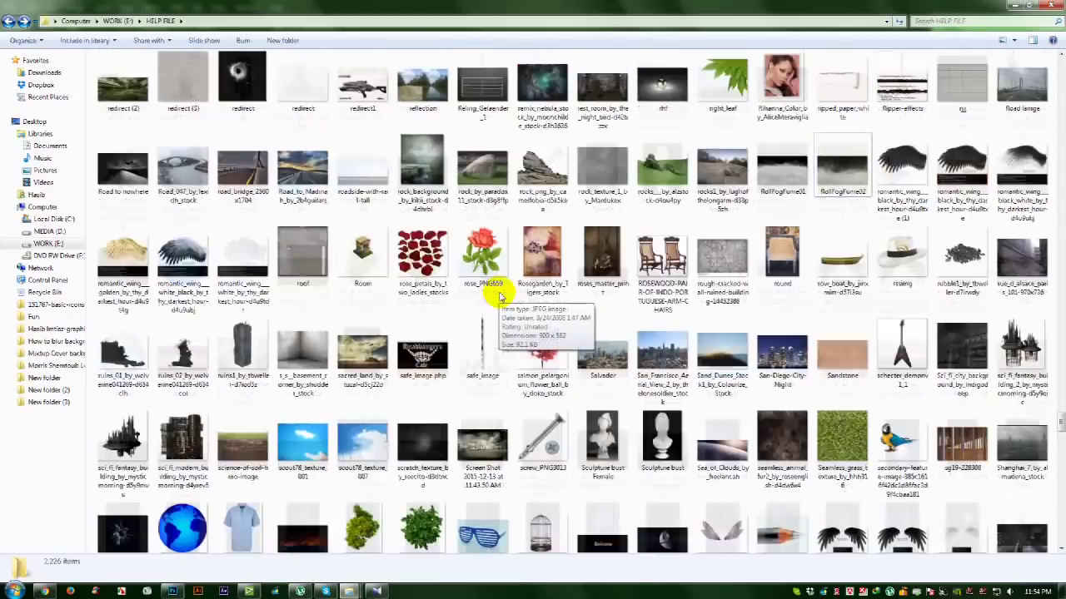
scroll(499, 298, up, 3)
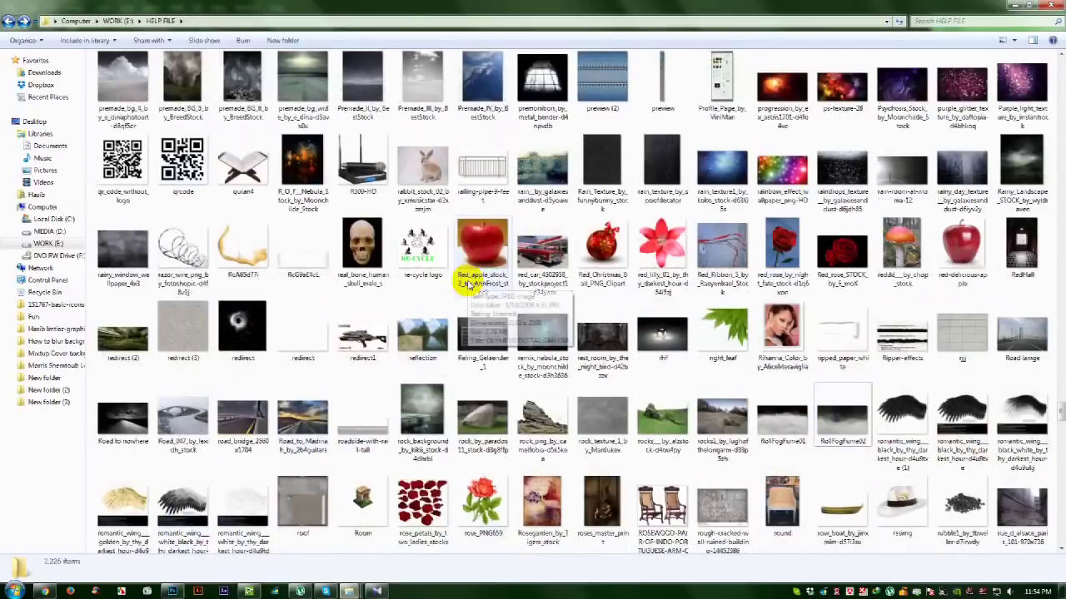
scroll(464, 286, up, 3)
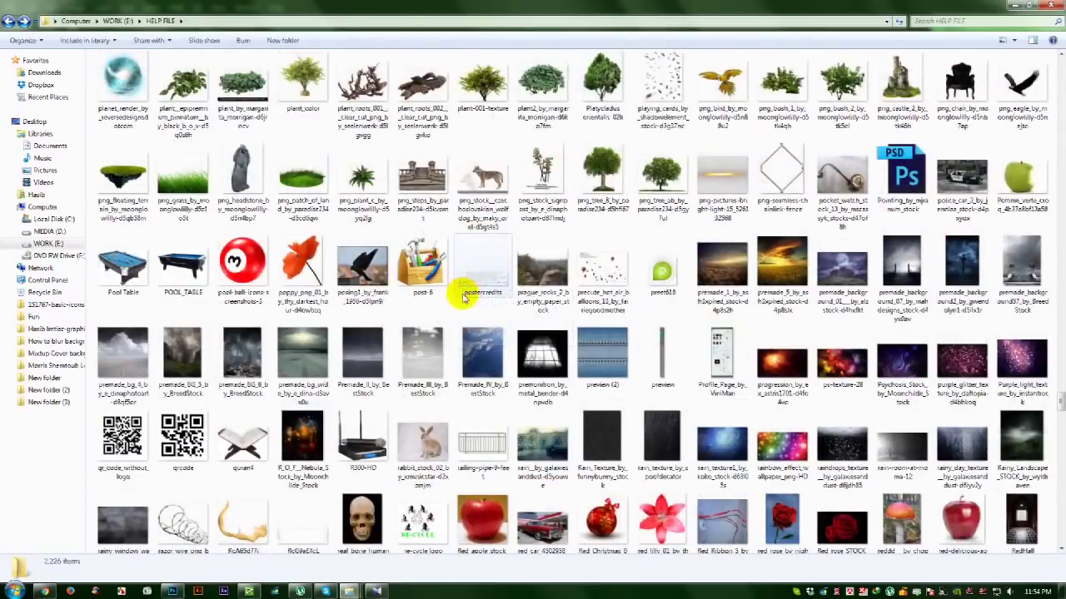
scroll(464, 298, up, 3)
scroll(460, 302, up, 3)
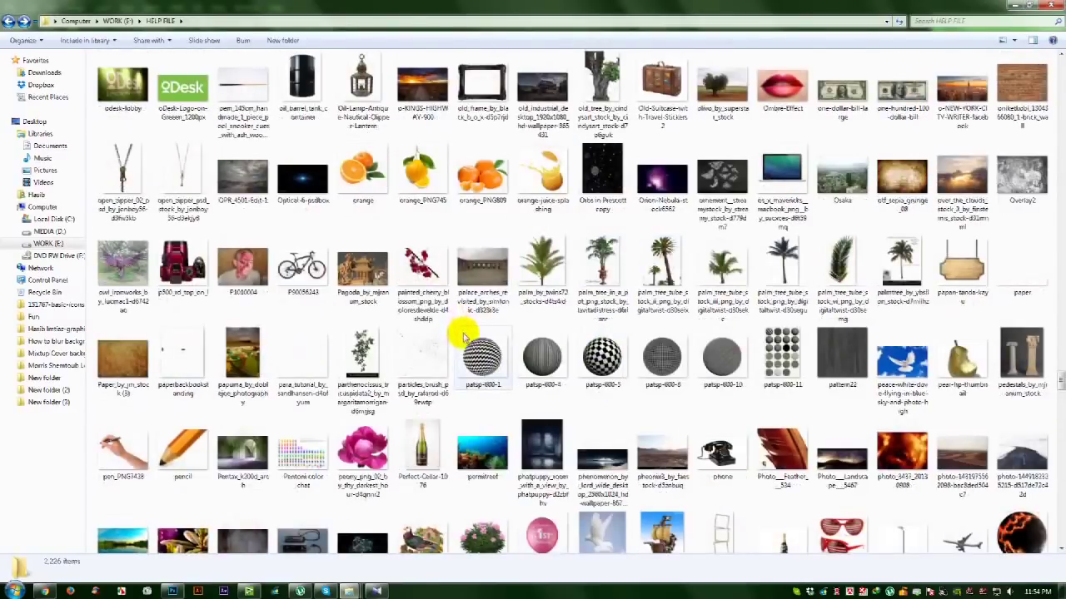
scroll(464, 336, up, 3)
scroll(464, 342, up, 3)
scroll(466, 342, up, 3)
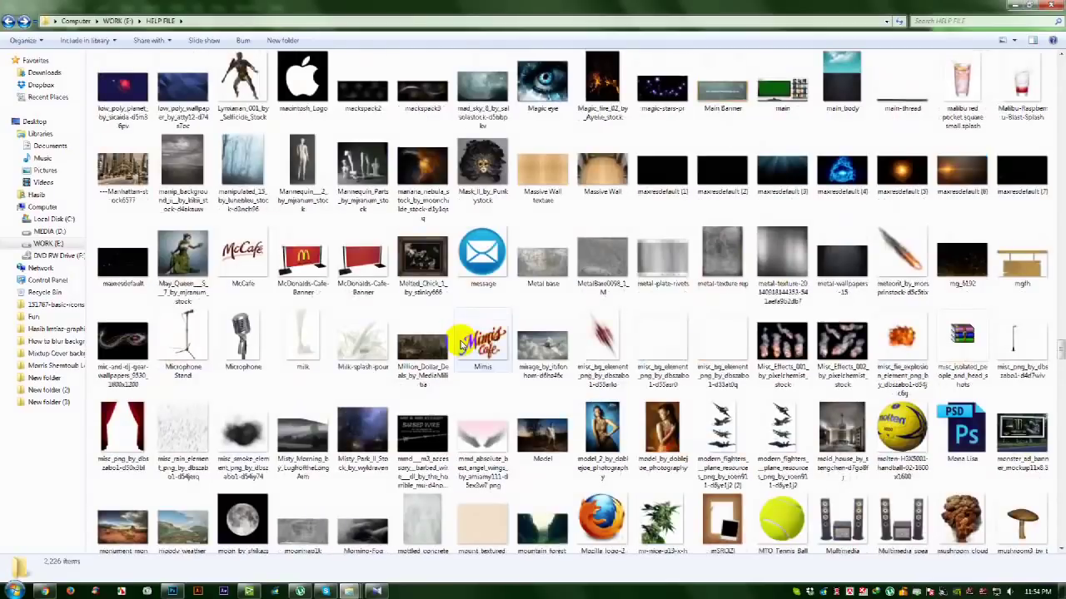
scroll(462, 341, up, 3)
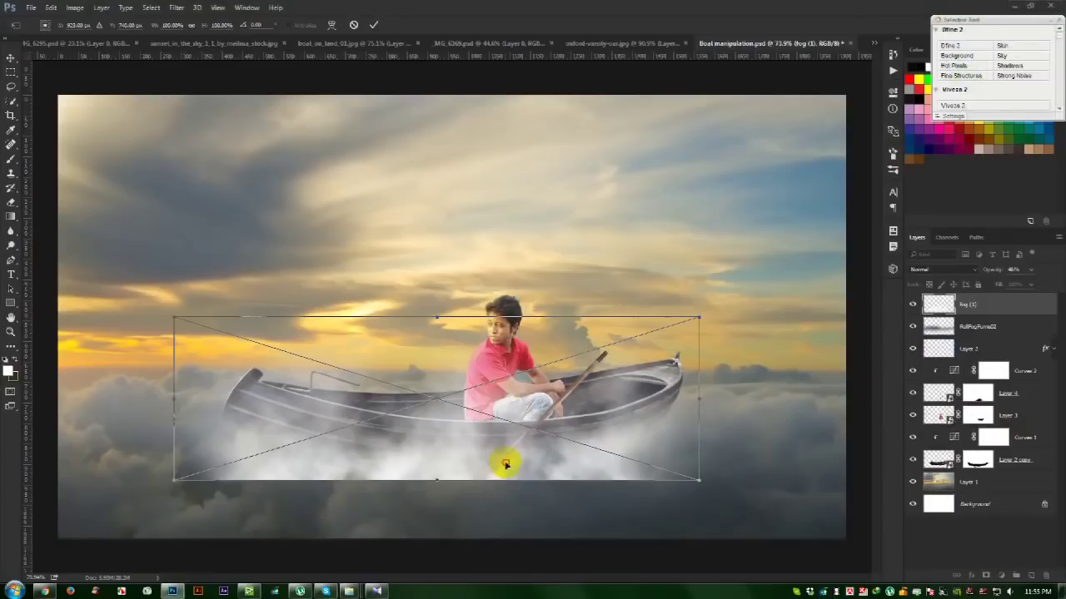
drag(505, 464, 535, 457)
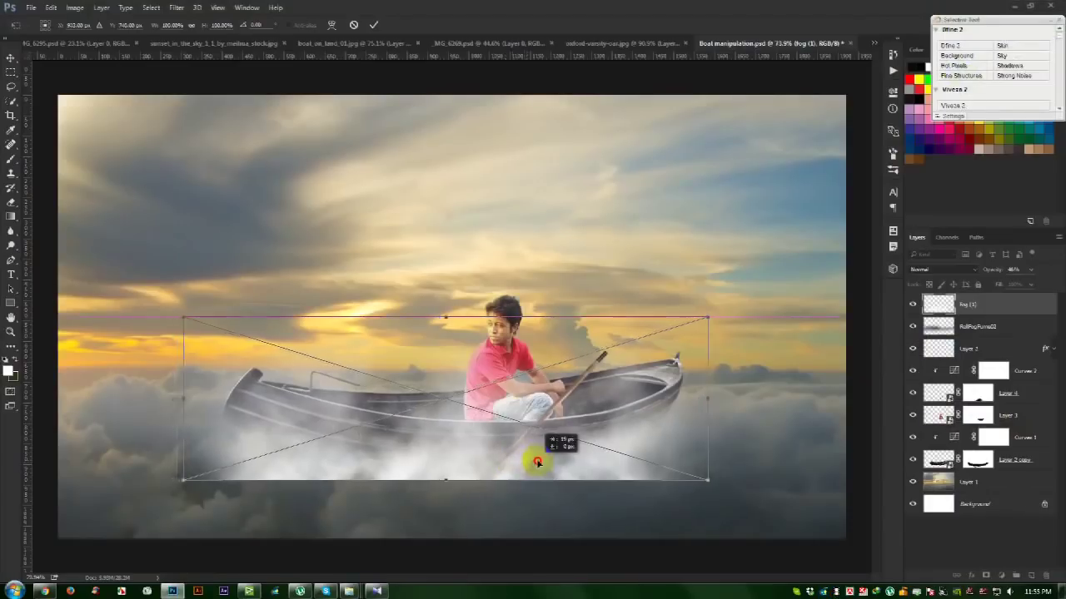
Commit the fog's placement and brush away the fog below the boat's hull
click(374, 24)
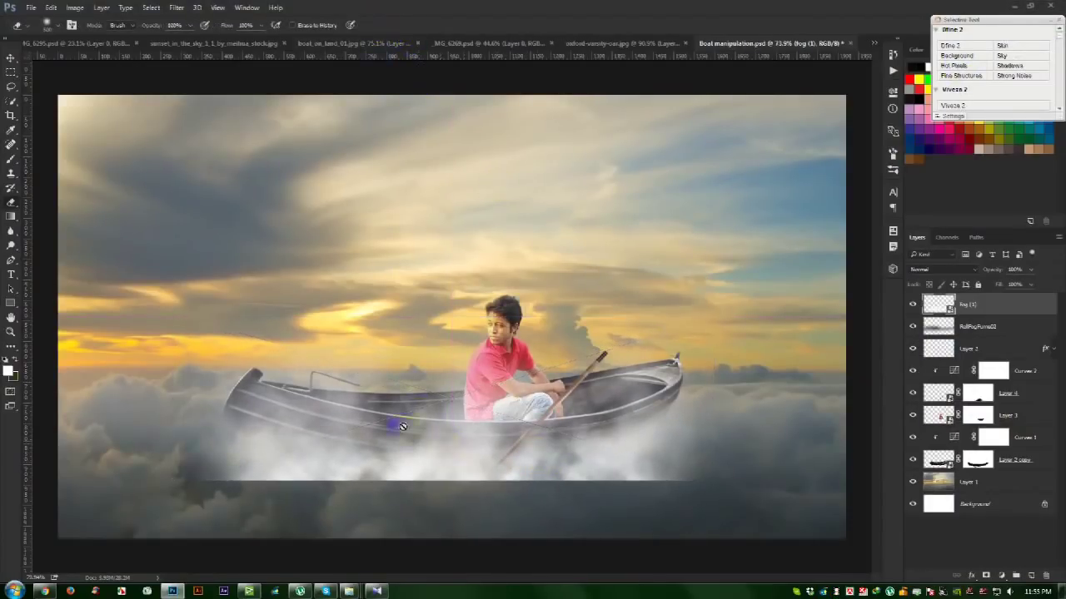
click(805, 400)
key(Return)
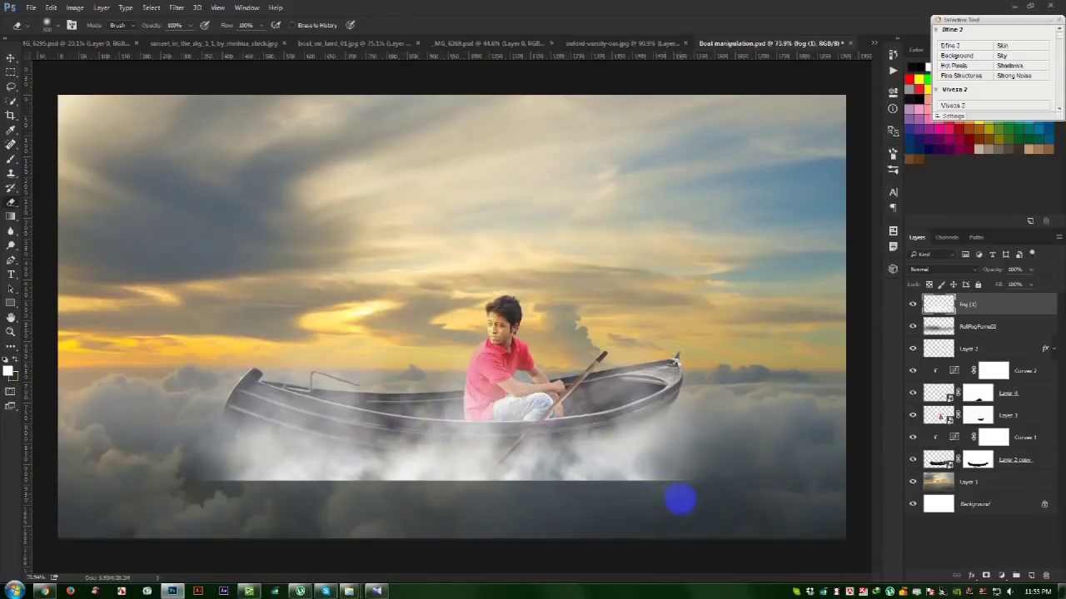
mouse_move(682, 496)
mouse_down()
mouse_move(485, 552)
mouse_move(134, 547)
mouse_move(237, 537)
mouse_move(464, 557)
mouse_up()
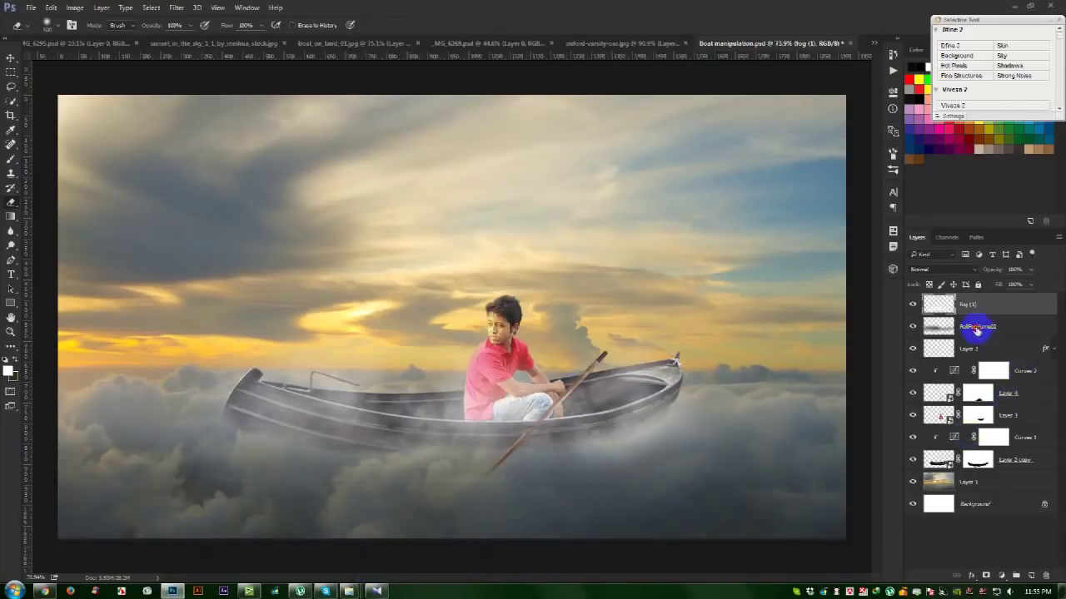
Select the RollFogFume02 layer and nudge its fog slightly across the canvas
click(977, 327)
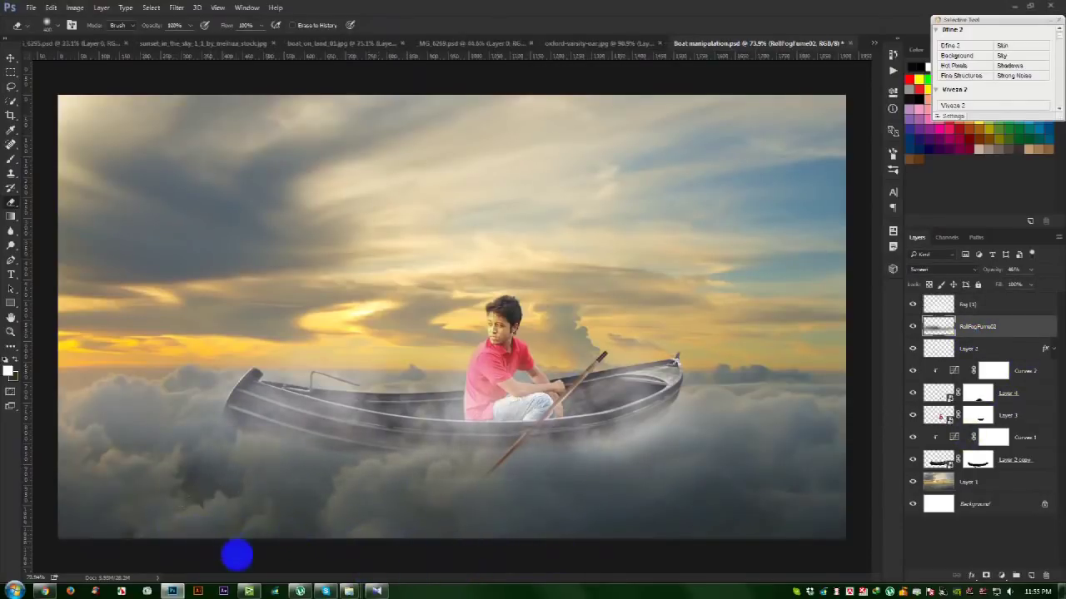
click(11, 57)
mouse_move(633, 399)
mouse_down()
mouse_move(678, 386)
mouse_move(791, 410)
mouse_up()
Reposition the Fog (1) layer under the boat and lower its opacity to 78%
click(987, 310)
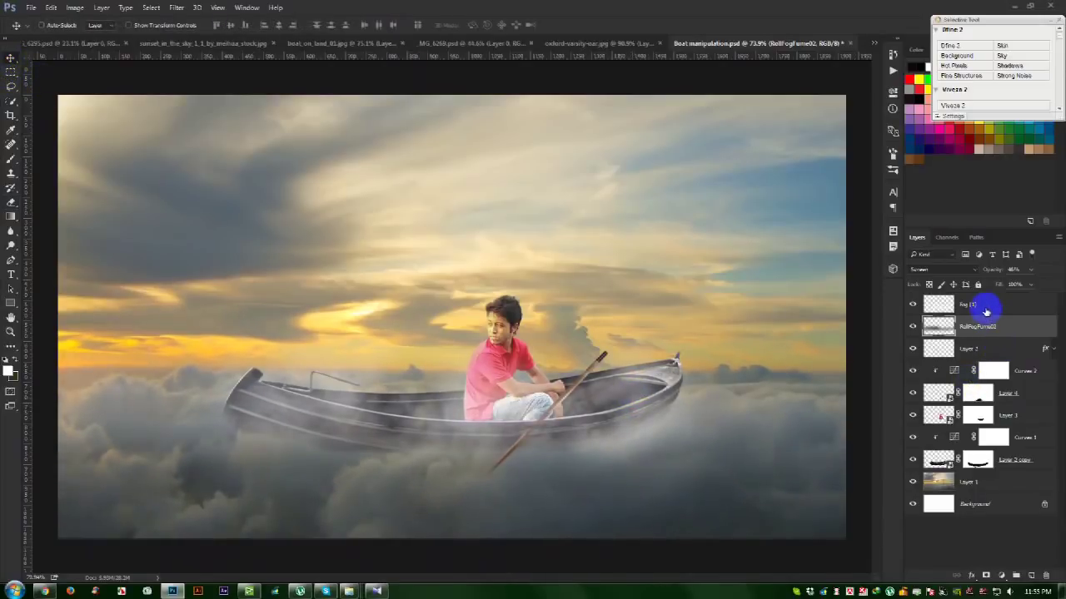
mouse_move(760, 312)
mouse_down()
mouse_move(767, 350)
mouse_move(756, 347)
mouse_up()
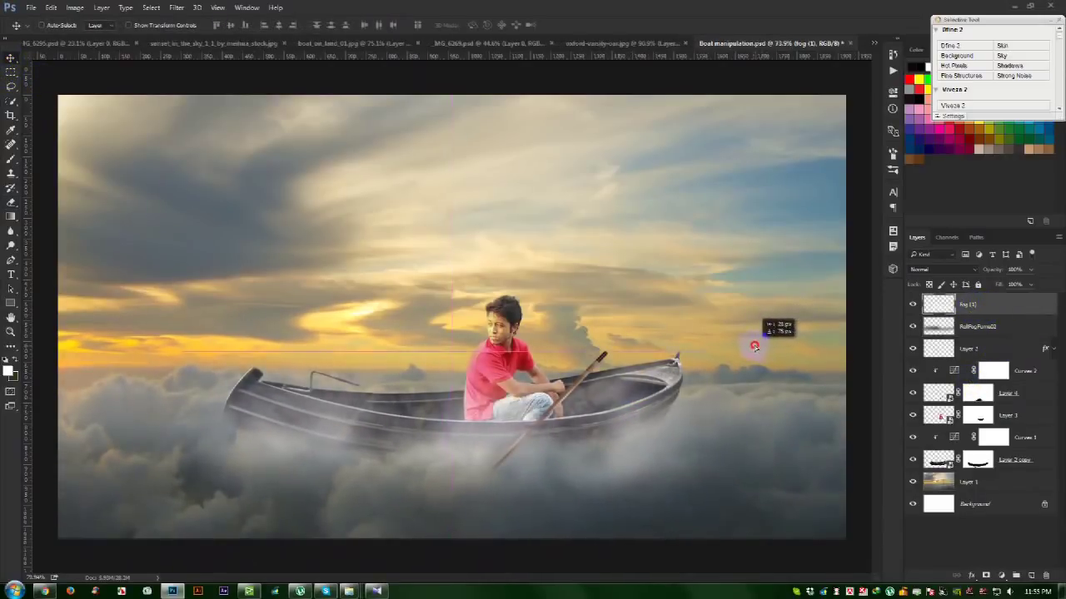
drag(979, 272, 977, 272)
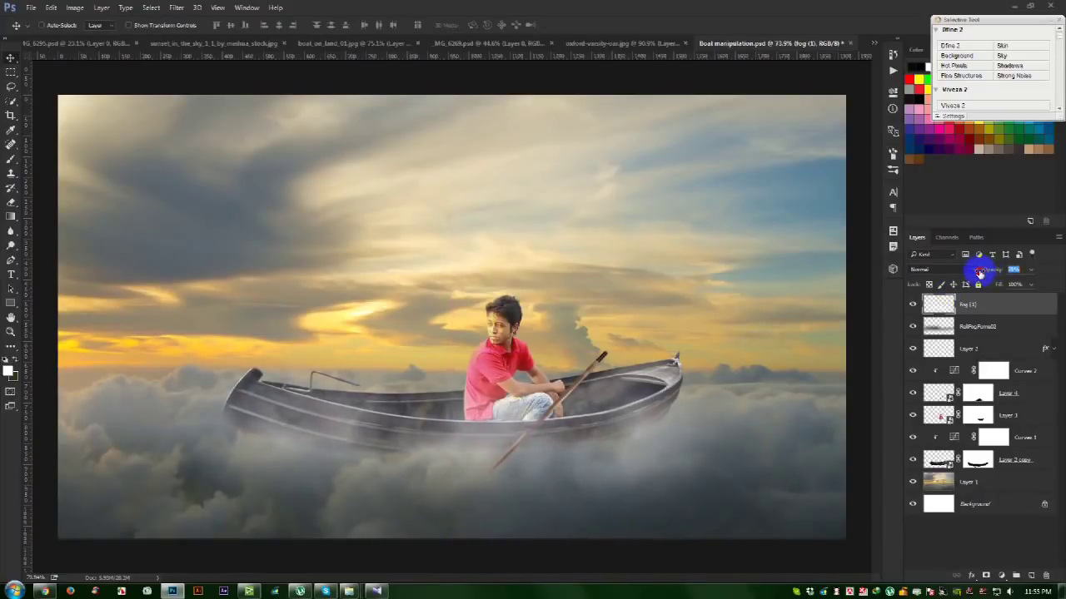
drag(713, 404, 695, 429)
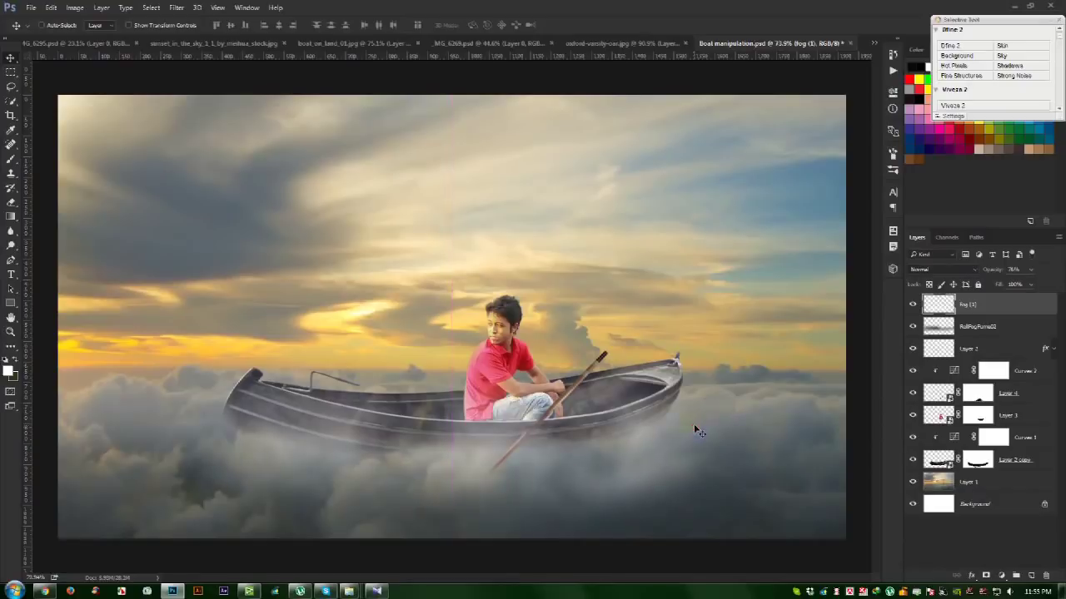
scroll(694, 424, down, 2)
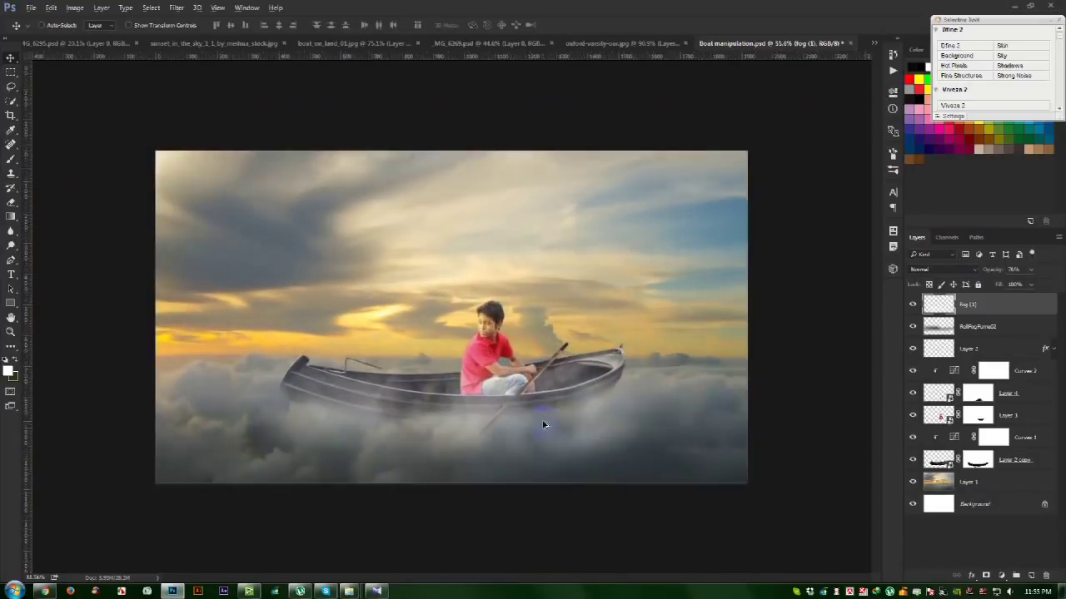
scroll(543, 424, up, 1)
drag(627, 423, 630, 427)
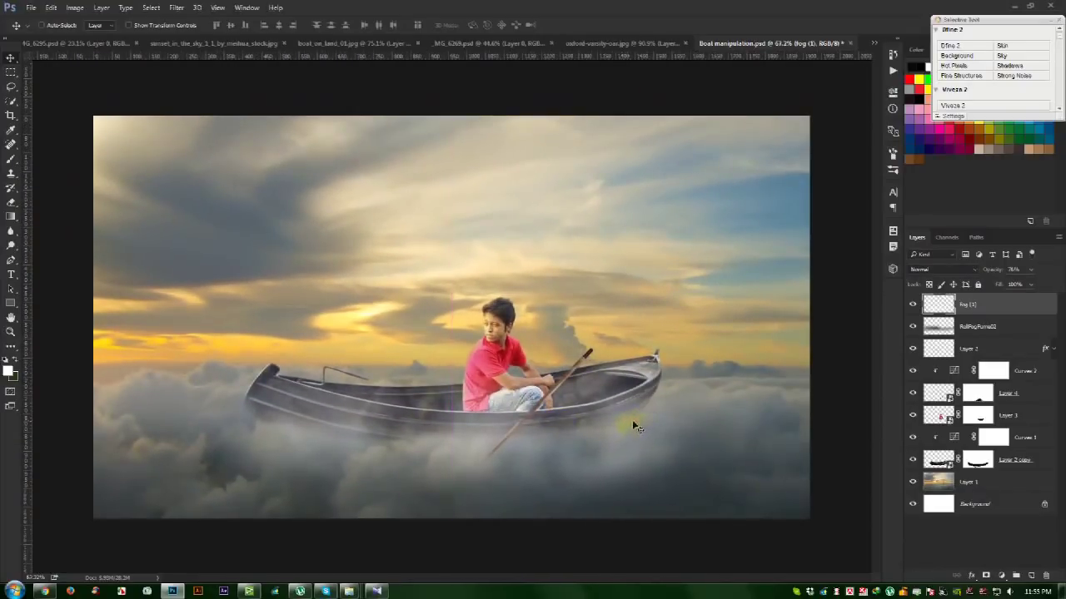
Dismiss the new adjustment layer list without adding one, and select Layer 1
click(1000, 576)
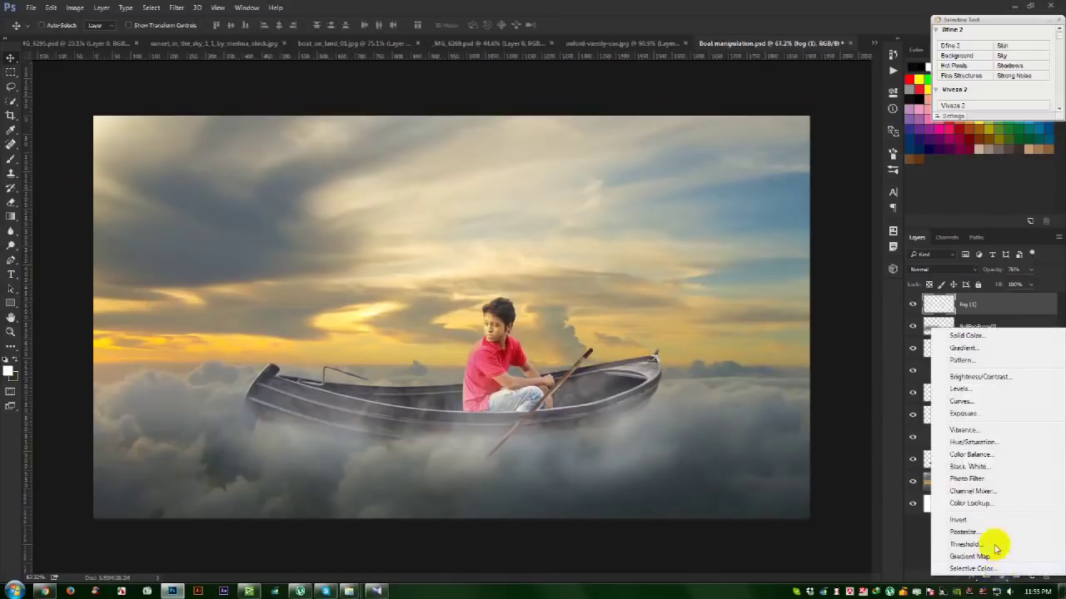
click(782, 468)
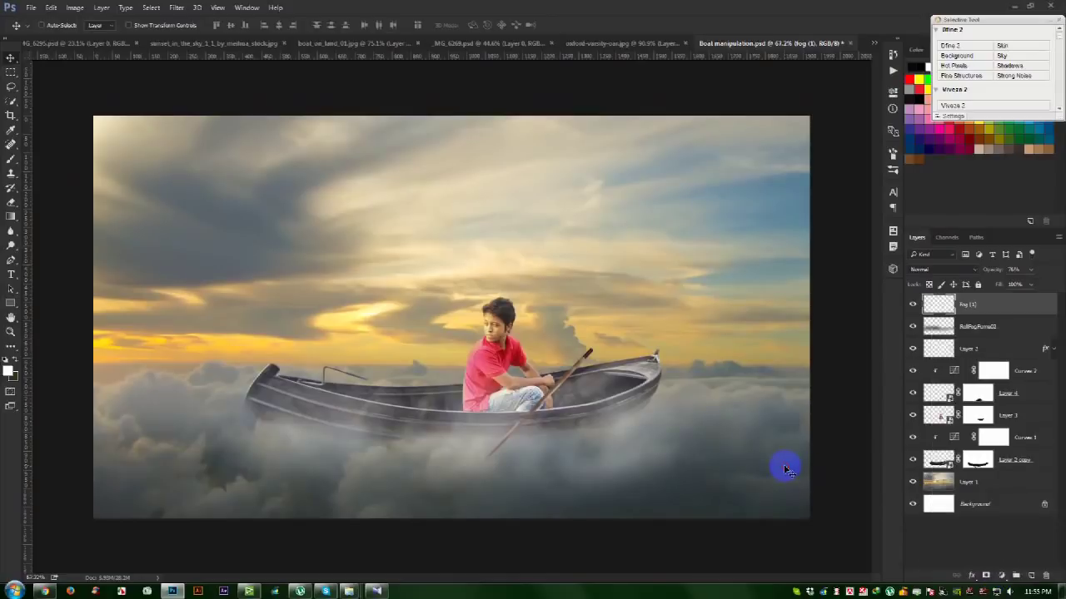
click(994, 488)
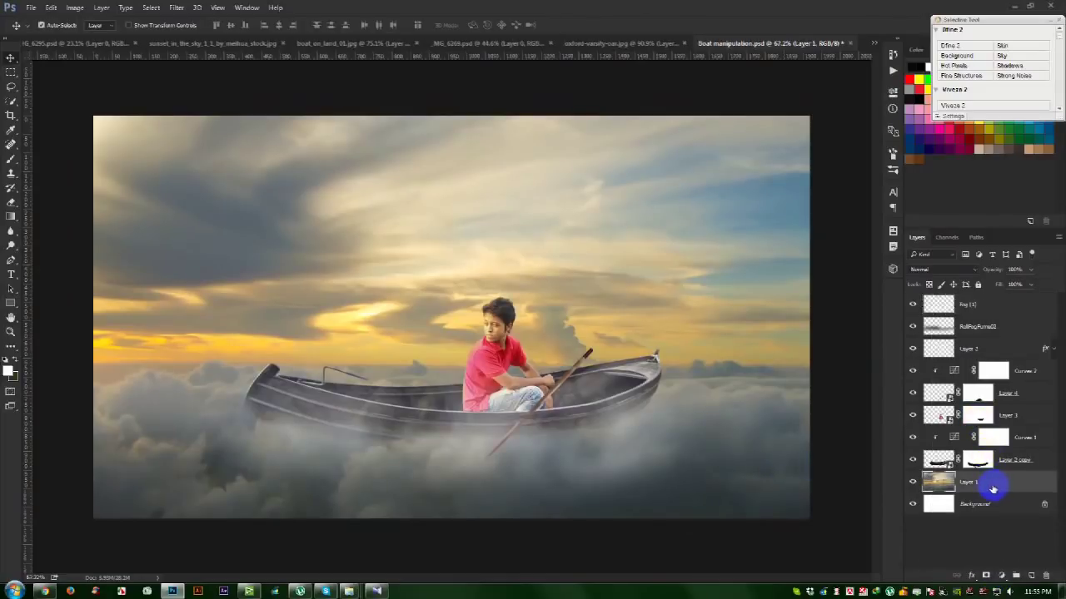
Duplicate Layer 1, move the copy to the top clipped to Fog (1), and shift it down
key(ctrl+j)
drag(990, 481, 971, 299)
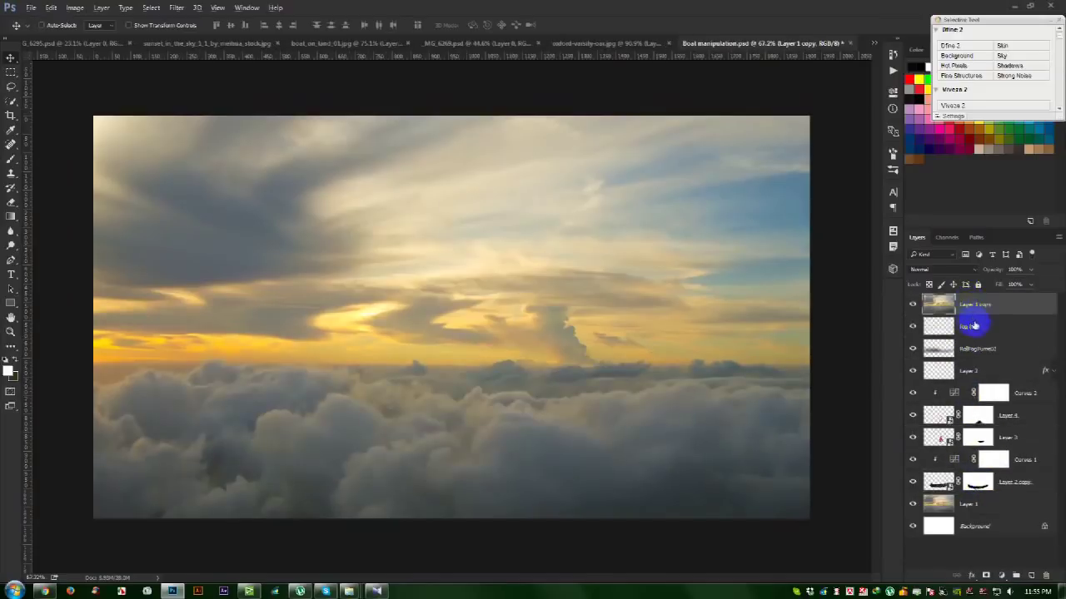
alt+click(994, 315)
drag(730, 362, 711, 390)
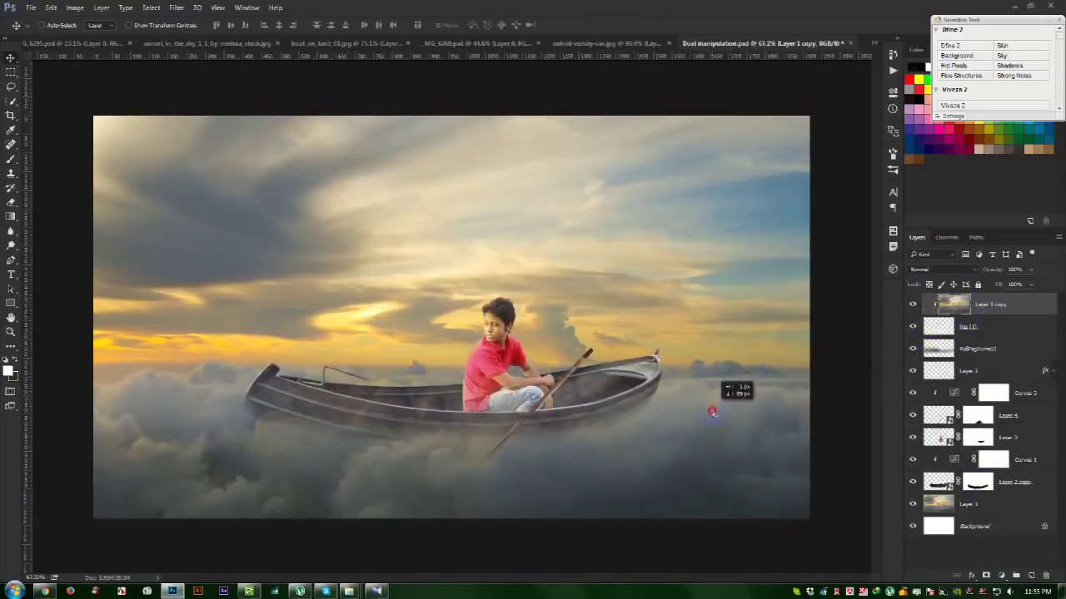
mouse_move(711, 397)
mouse_down()
mouse_move(711, 321)
mouse_move(708, 452)
mouse_move(707, 424)
mouse_move(691, 432)
mouse_move(702, 434)
mouse_up()
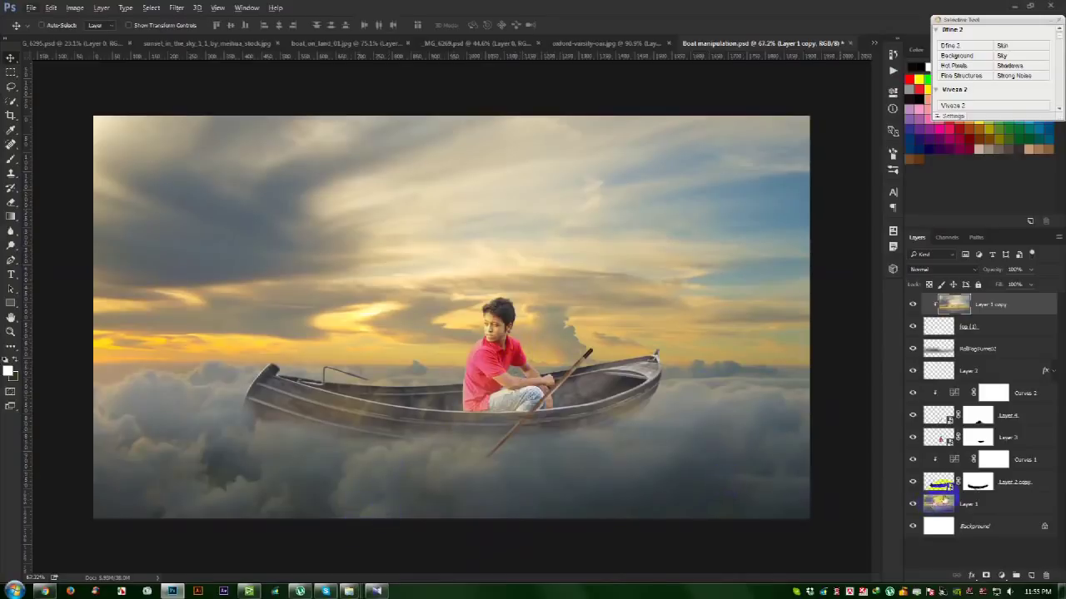
ctrl+click(774, 481)
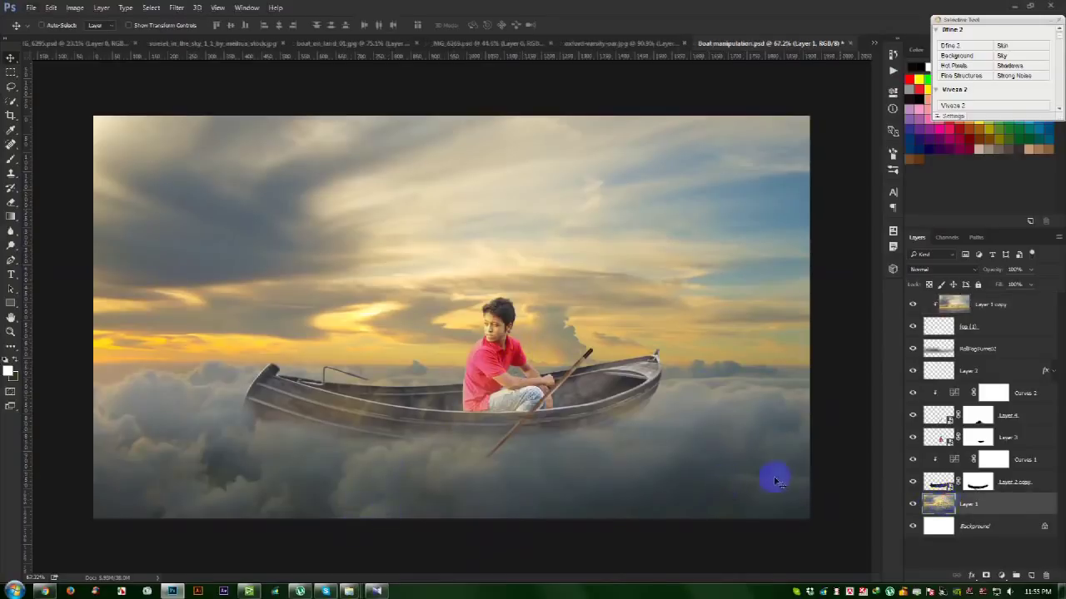
Start a Tilt-Shift blur on the clouds with the sharp focus band centred on the boat
click(177, 8)
mouse_move(194, 146)
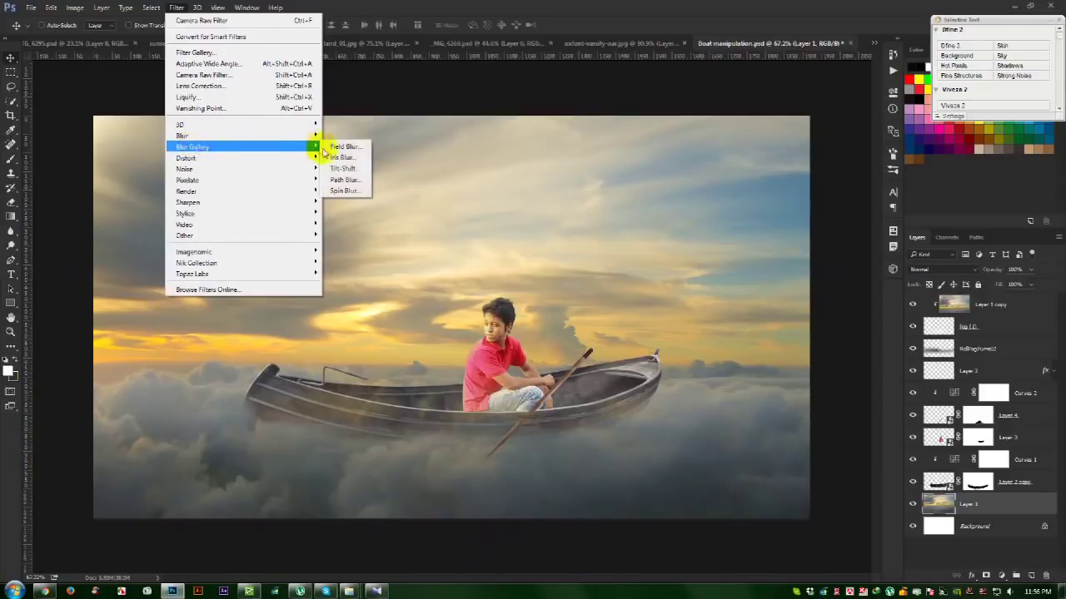
click(345, 168)
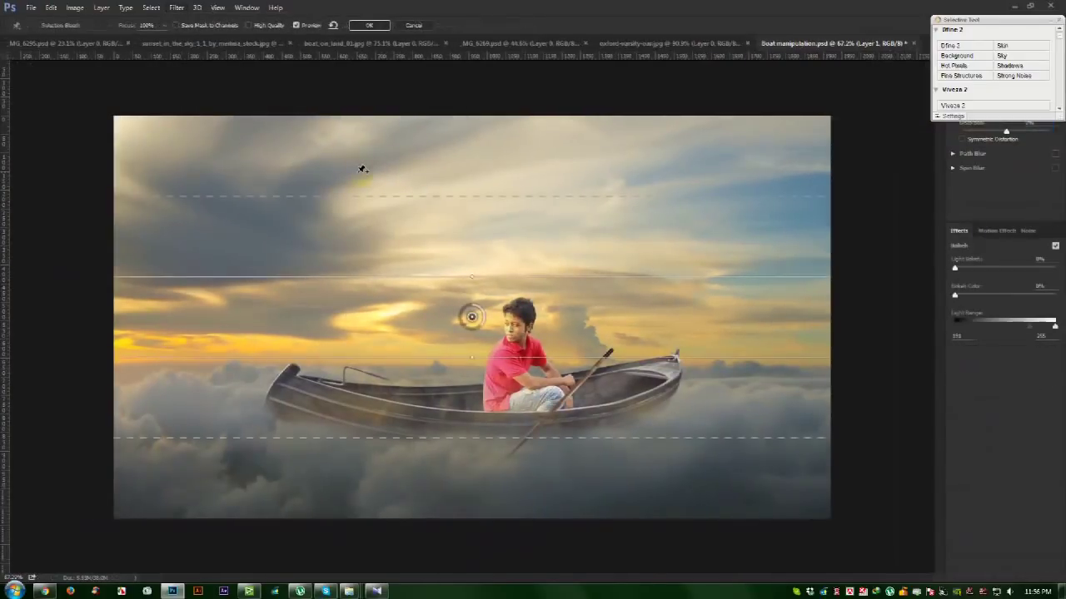
drag(472, 316, 472, 392)
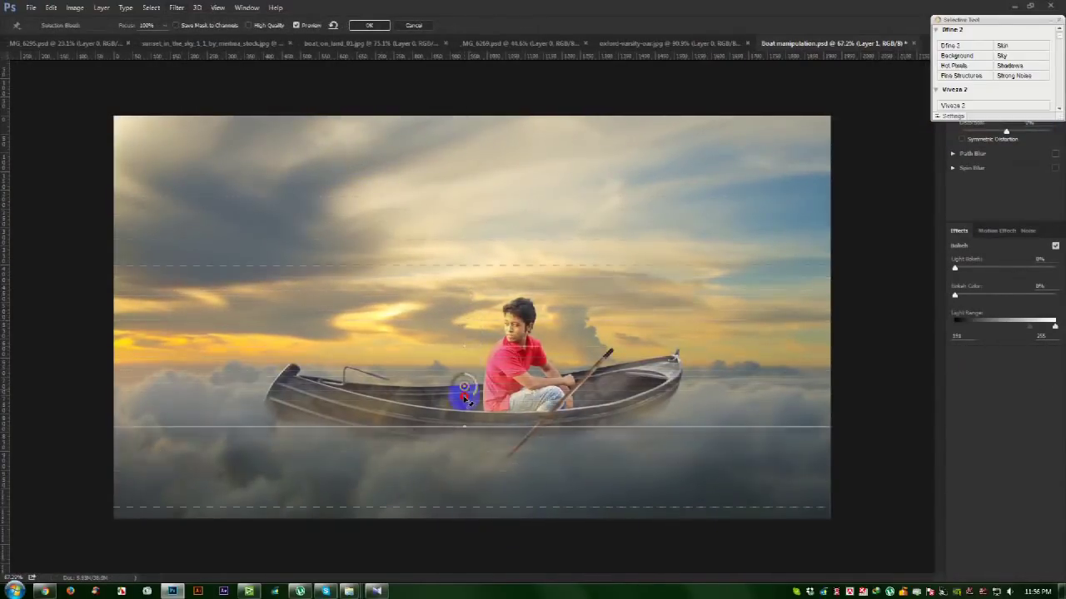
drag(471, 391, 471, 408)
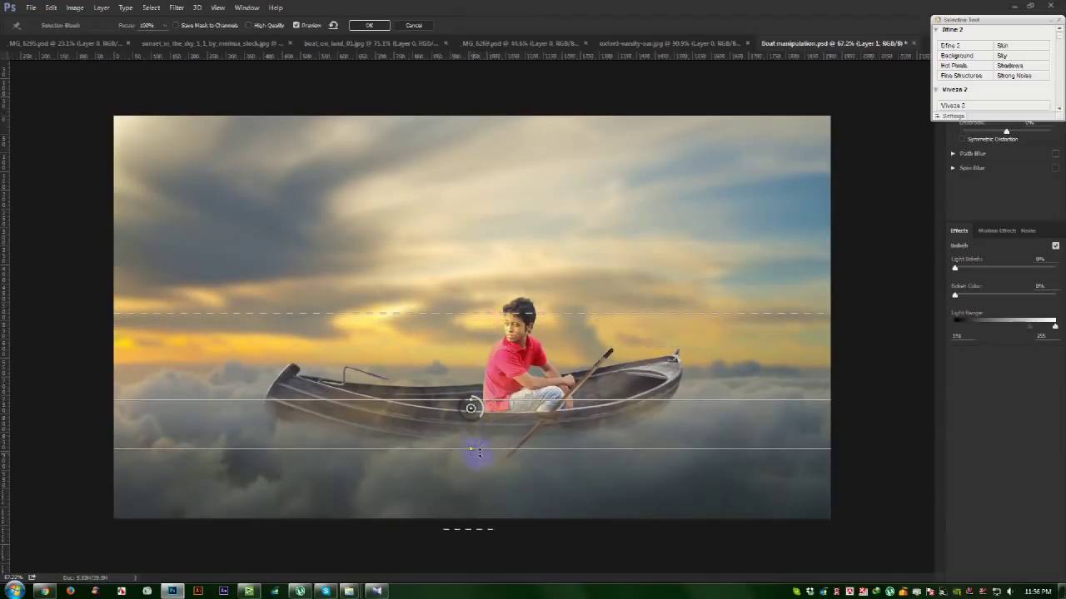
drag(474, 450, 473, 483)
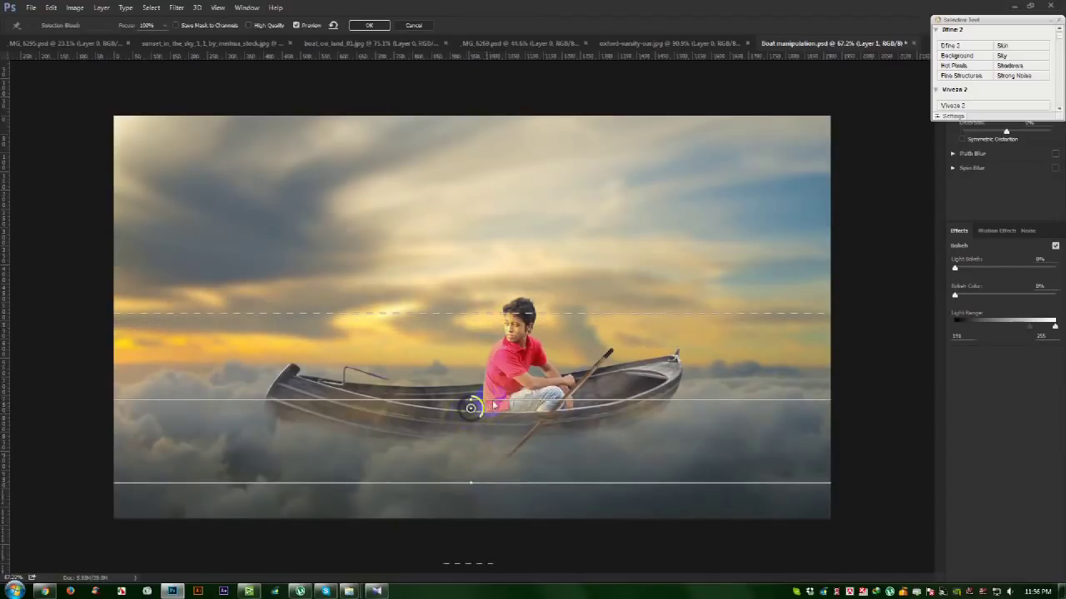
drag(488, 483, 497, 432)
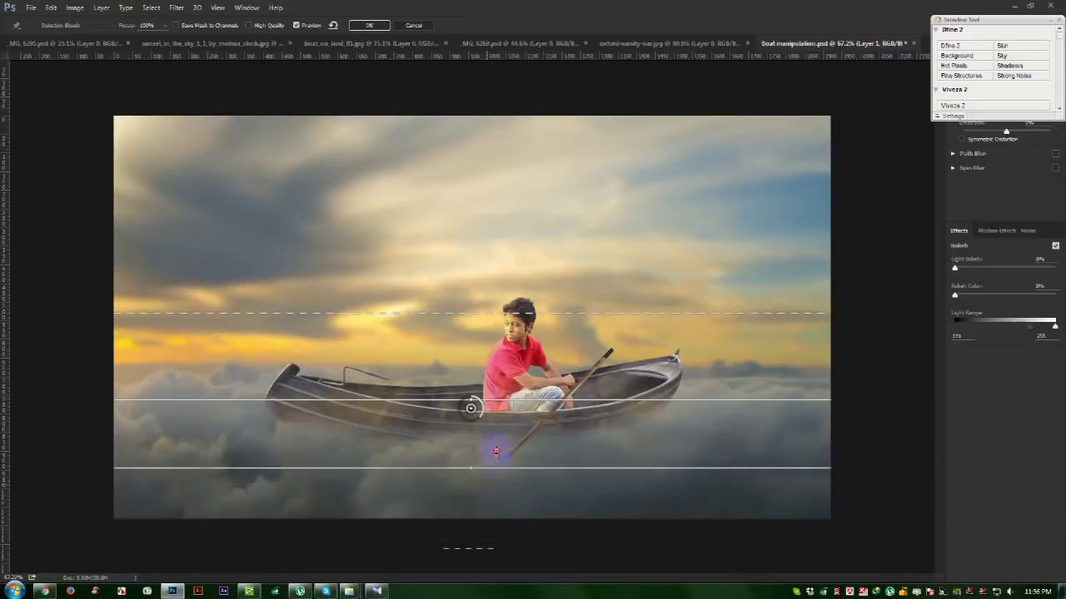
Refine the tilt-shift band edges, shift its centre behind the boy, and apply the blur
drag(490, 491, 491, 484)
drag(491, 401, 493, 383)
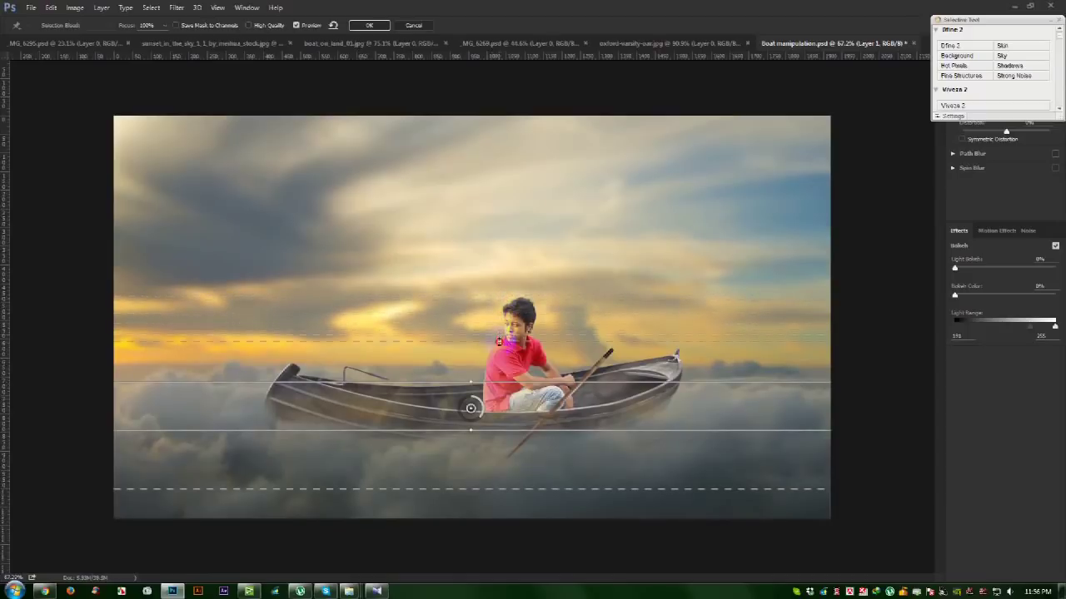
drag(500, 383, 500, 376)
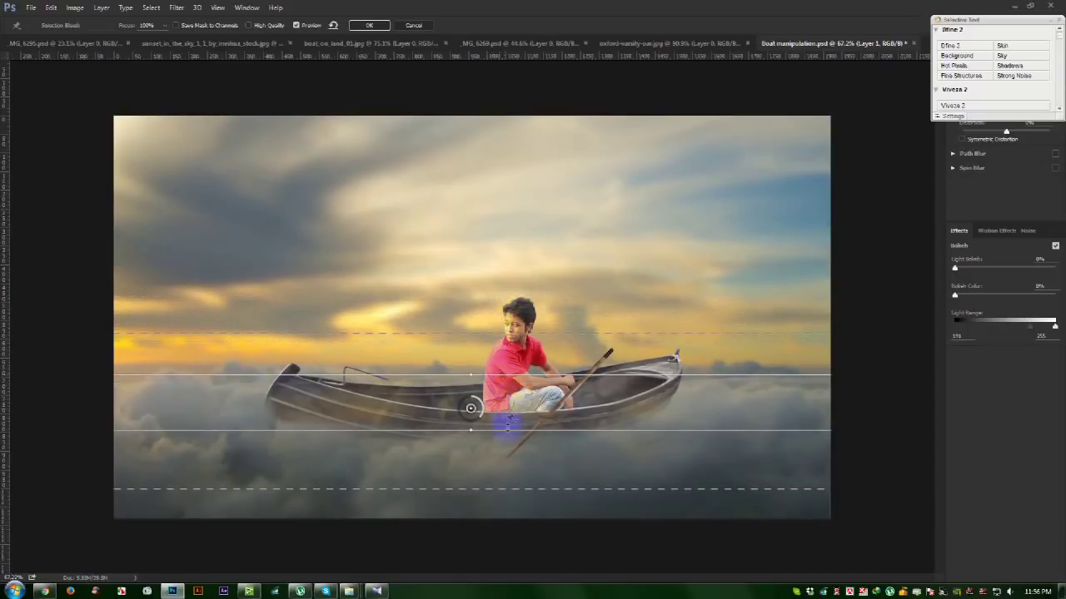
drag(511, 431, 511, 443)
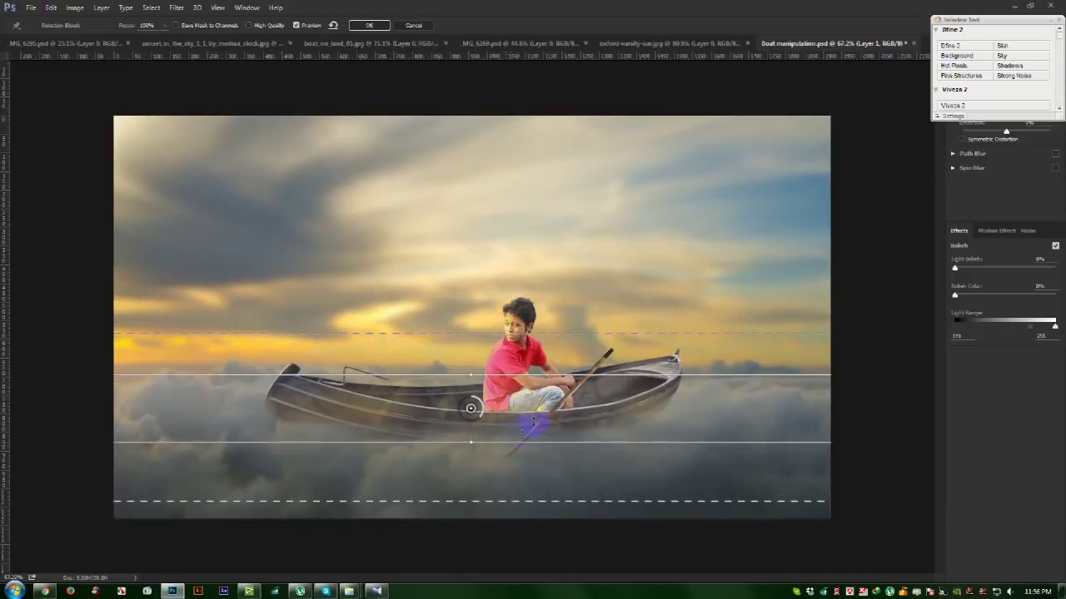
drag(557, 421, 573, 420)
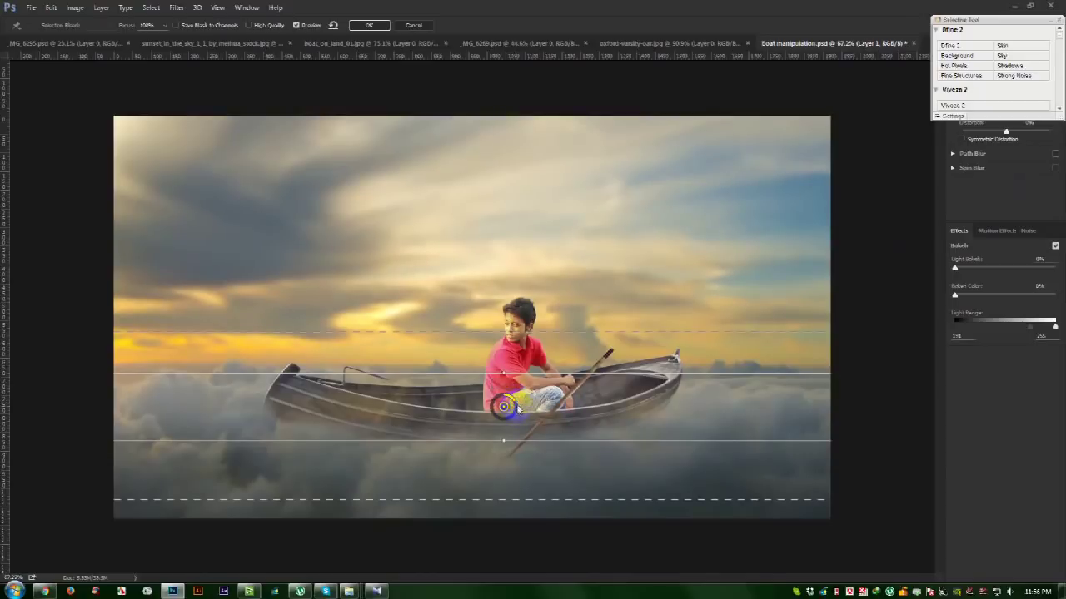
click(371, 25)
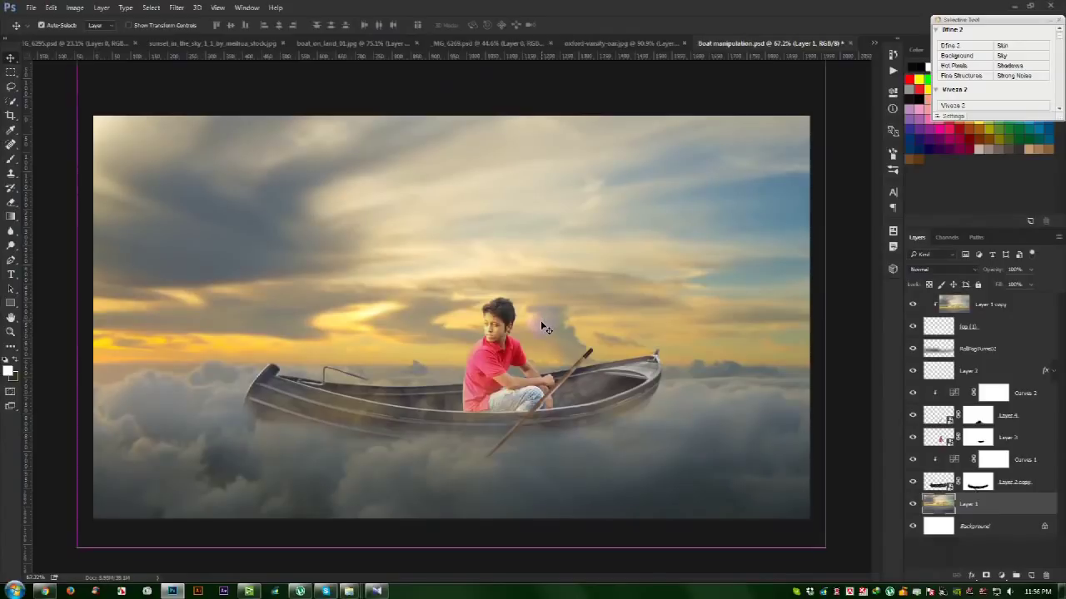
Select Layer 1 copy and drag the Diwali firework burst photo from the stock folder into the document
drag(541, 323, 547, 351)
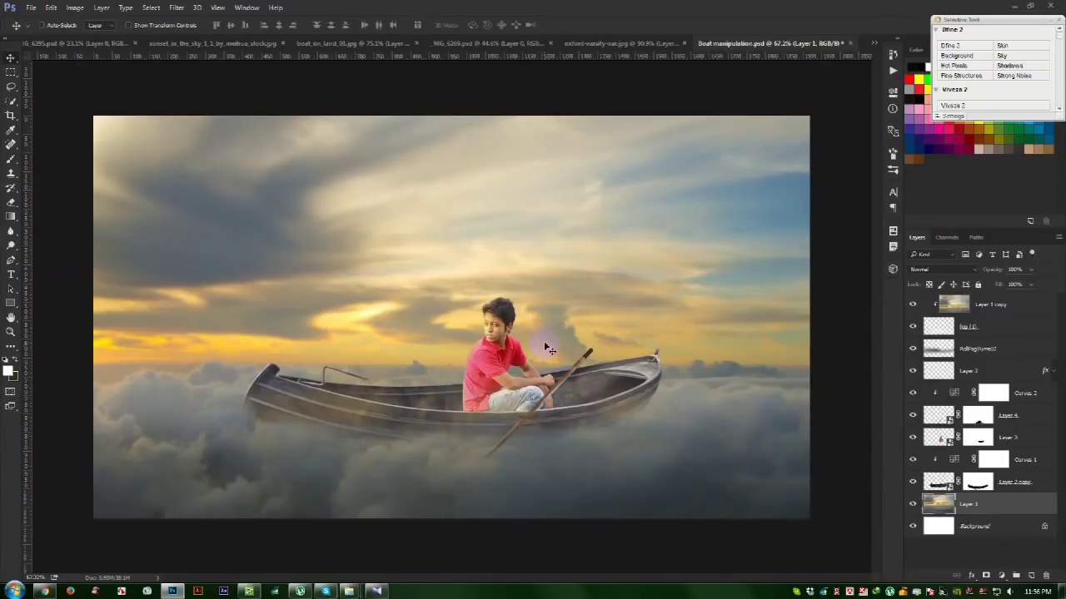
click(982, 305)
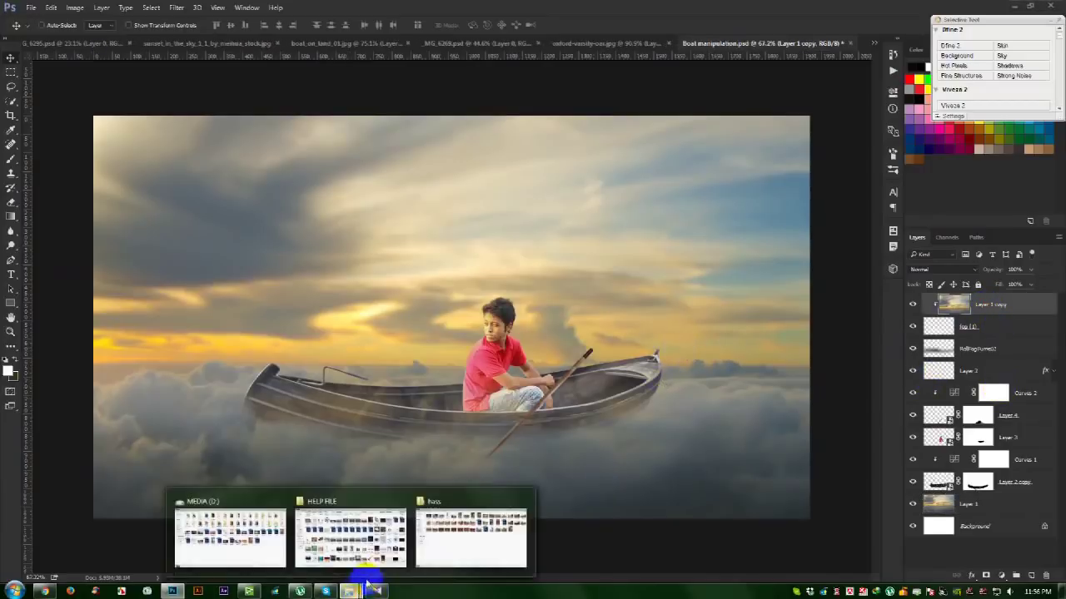
mouse_move(350, 591)
click(385, 547)
click(533, 404)
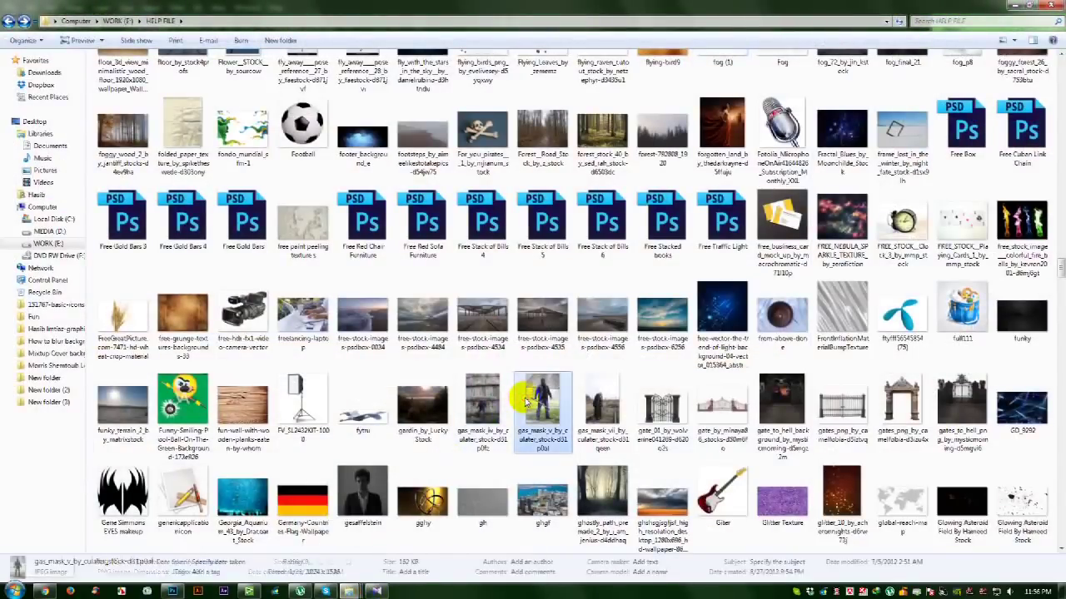
text(d)
drag(541, 415, 178, 594)
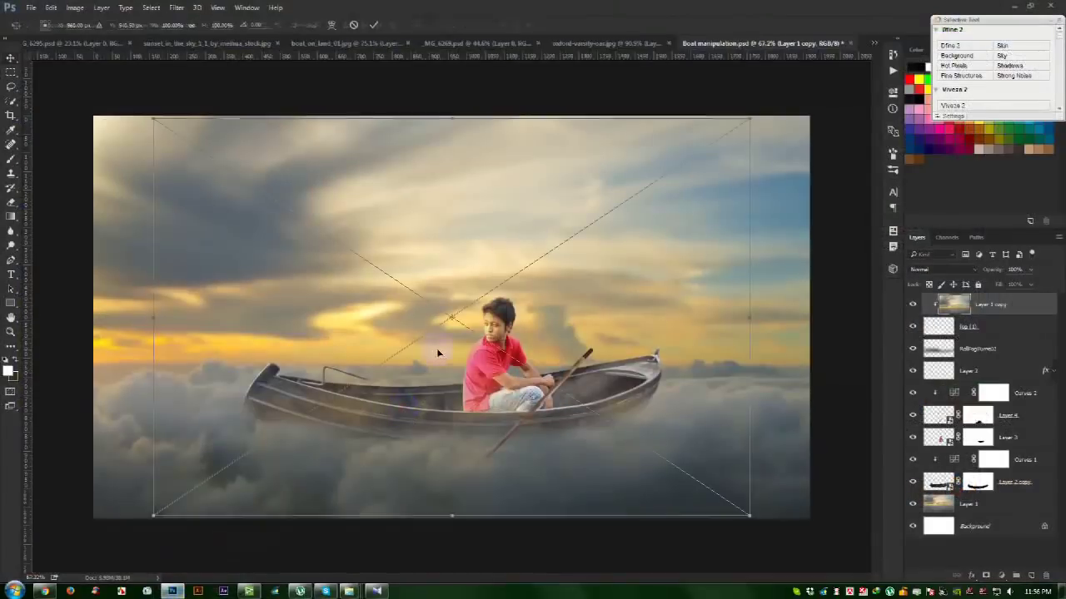
drag(177, 594, 441, 352)
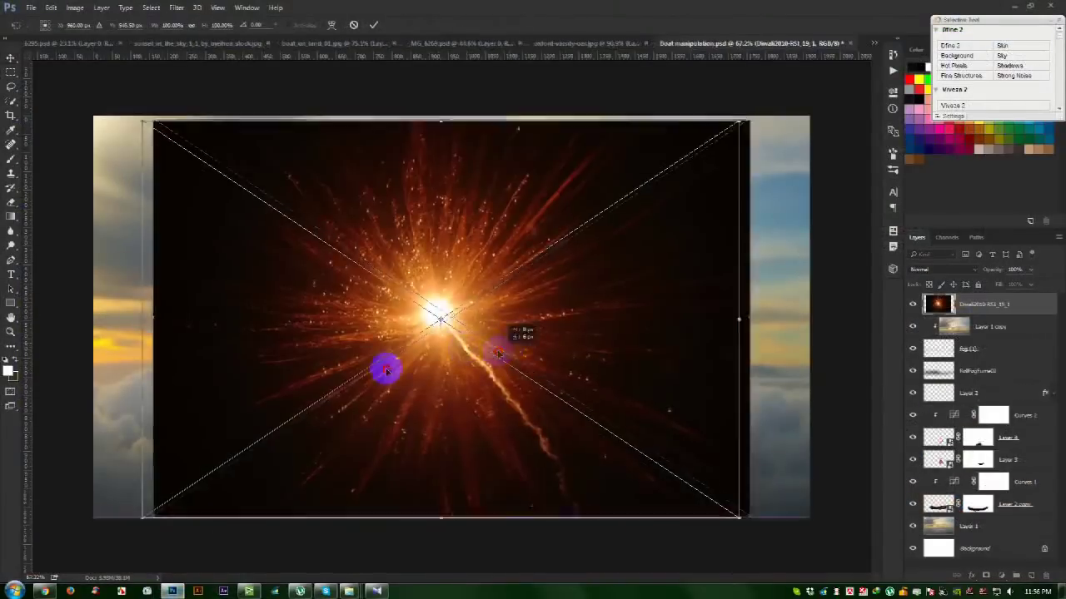
Set the burst layer to Screen blend mode and commit it placed toward the left
drag(499, 321, 304, 367)
click(941, 268)
click(920, 333)
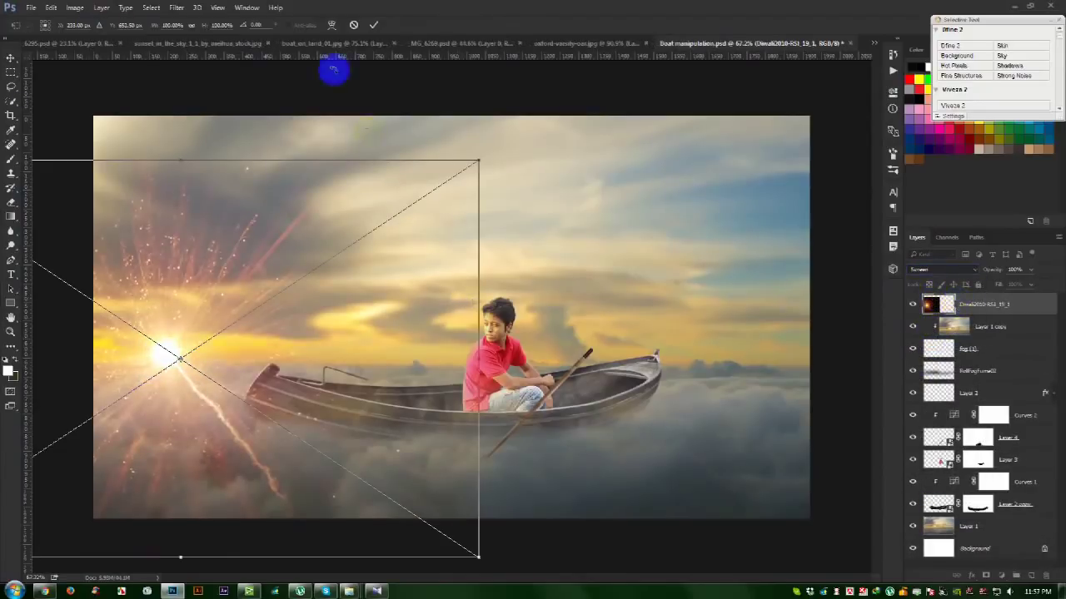
click(373, 25)
drag(220, 352, 207, 351)
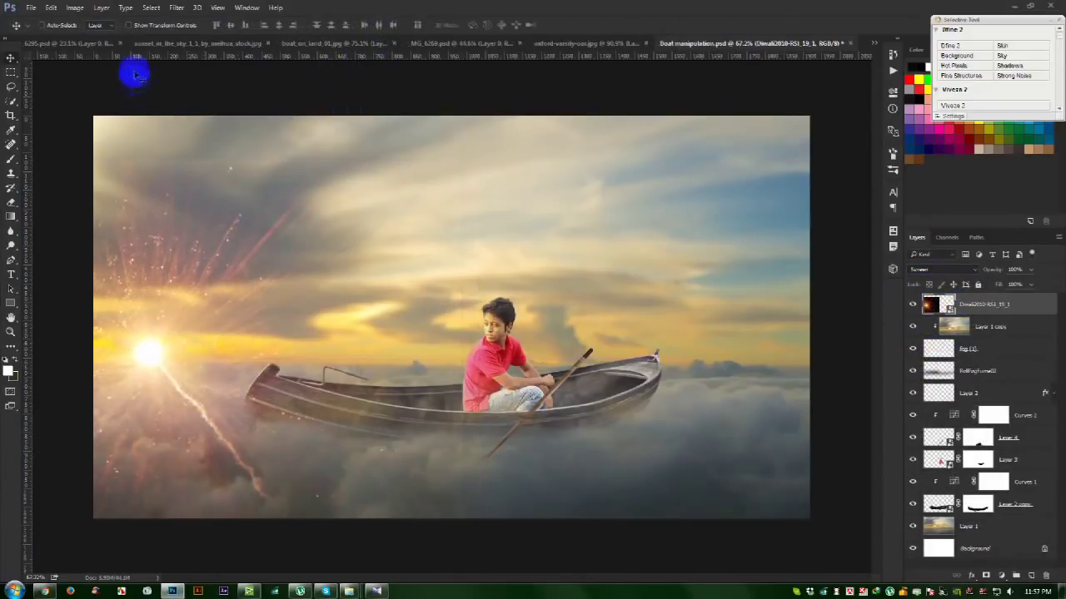
Apply a Gaussian Blur of radius 31.8 and move the glow near the horizon behind the boy
click(177, 7)
mouse_move(200, 135)
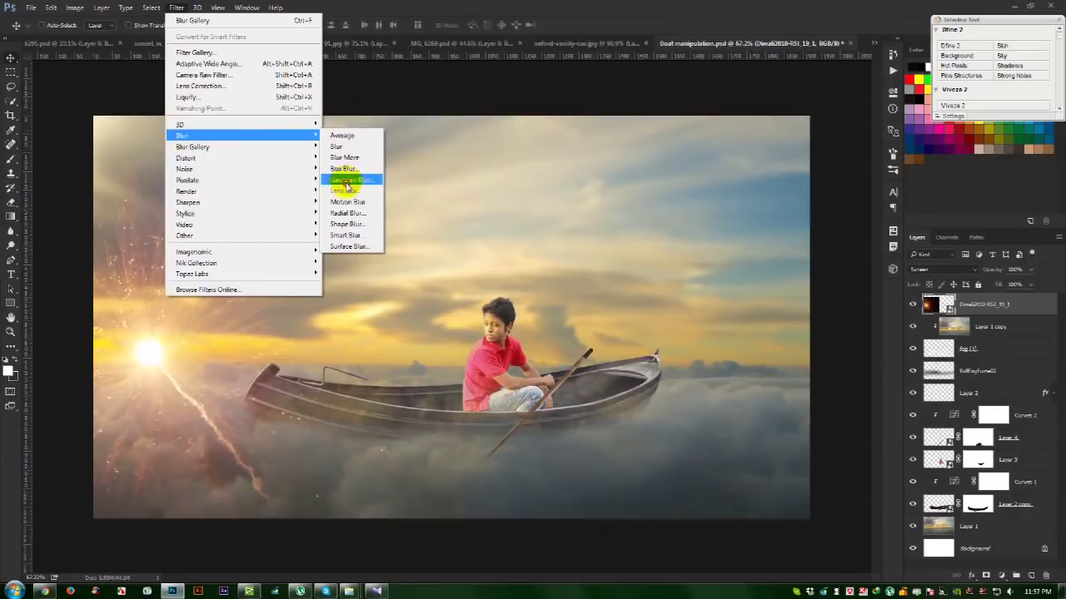
click(349, 179)
drag(758, 369, 796, 371)
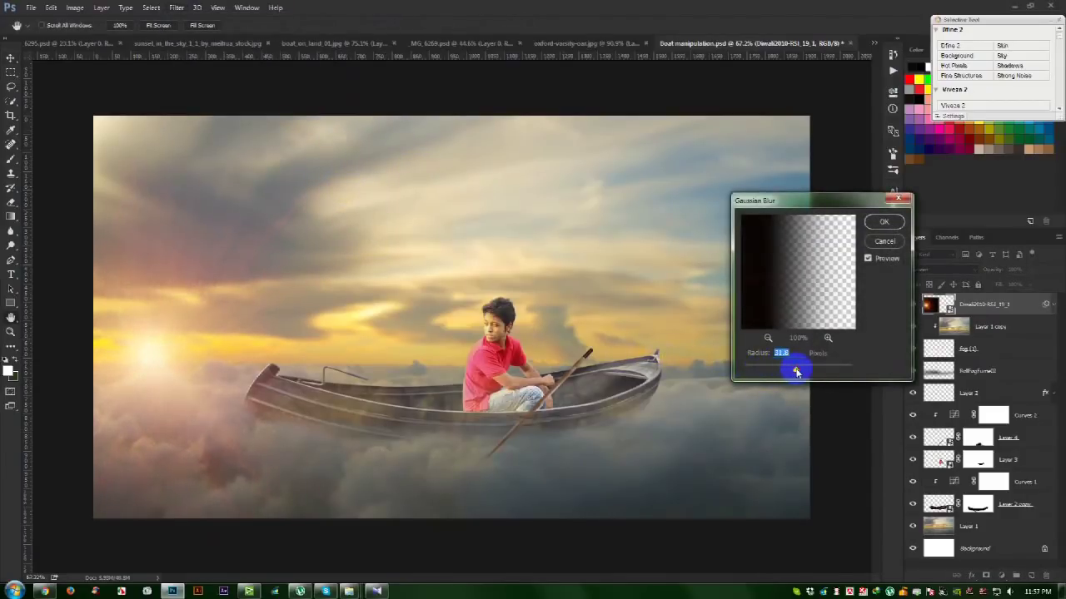
click(246, 356)
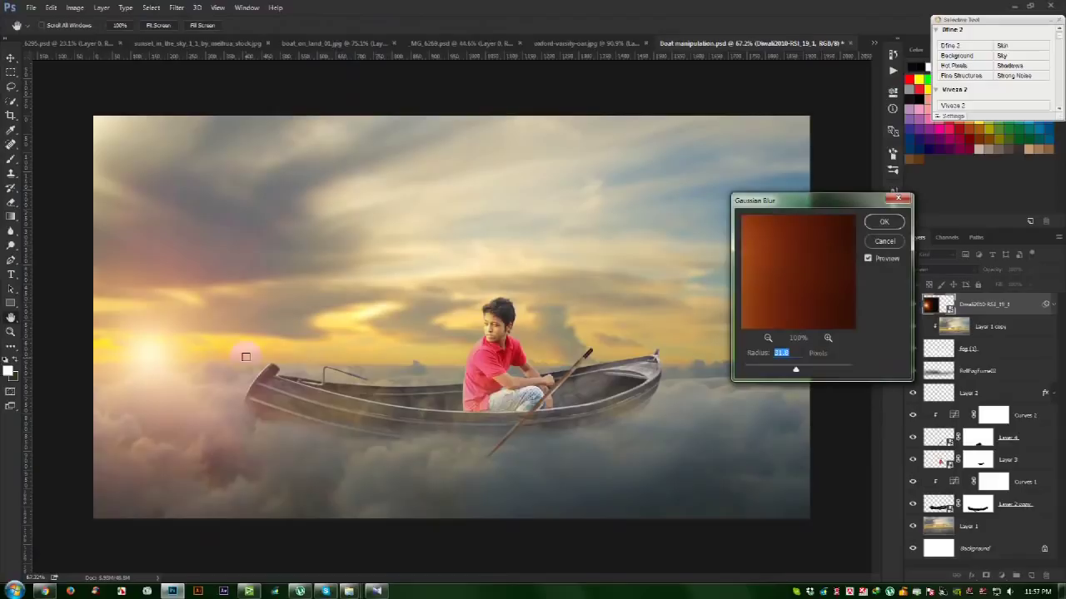
click(884, 223)
key(v)
mouse_move(263, 355)
mouse_down()
mouse_move(290, 352)
mouse_move(250, 348)
mouse_move(475, 323)
mouse_up()
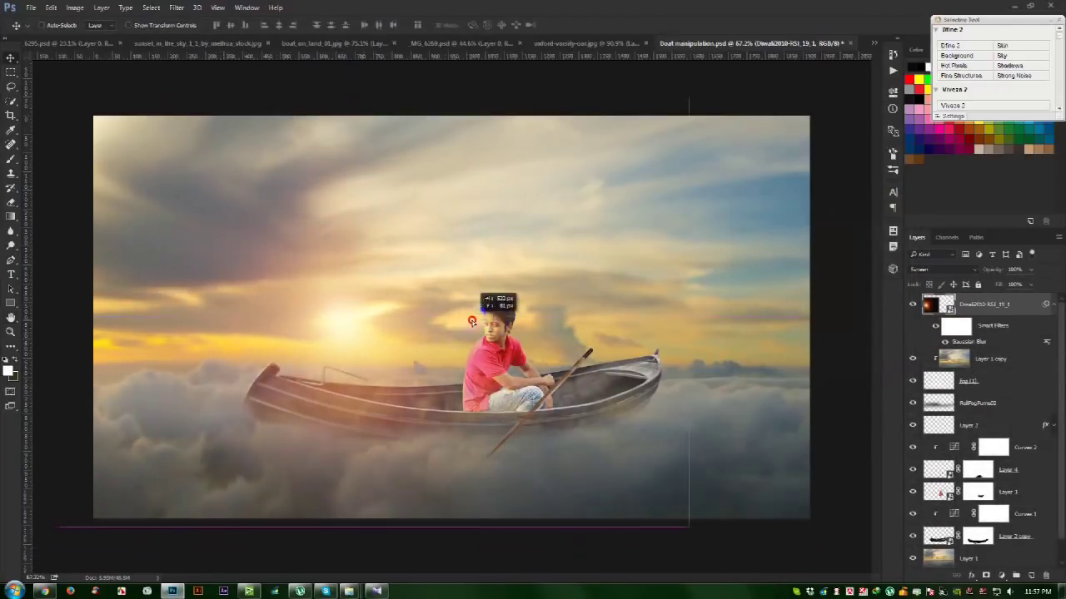
drag(475, 323, 474, 325)
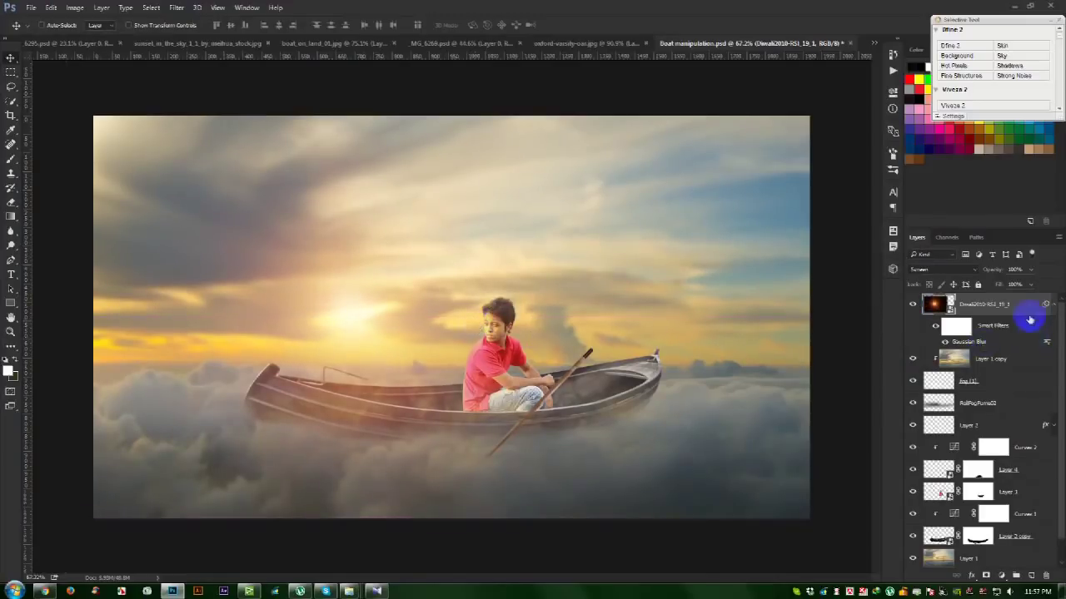
click(1053, 304)
Rasterize the glow layer and apply Levels with a black input of 36
right_click(992, 303)
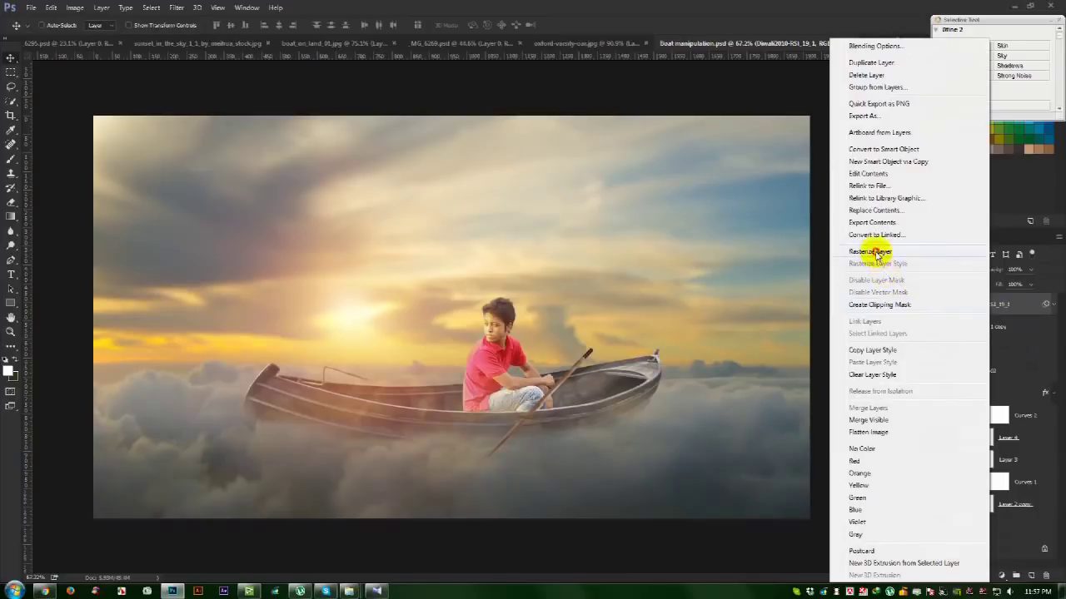
click(870, 252)
click(75, 8)
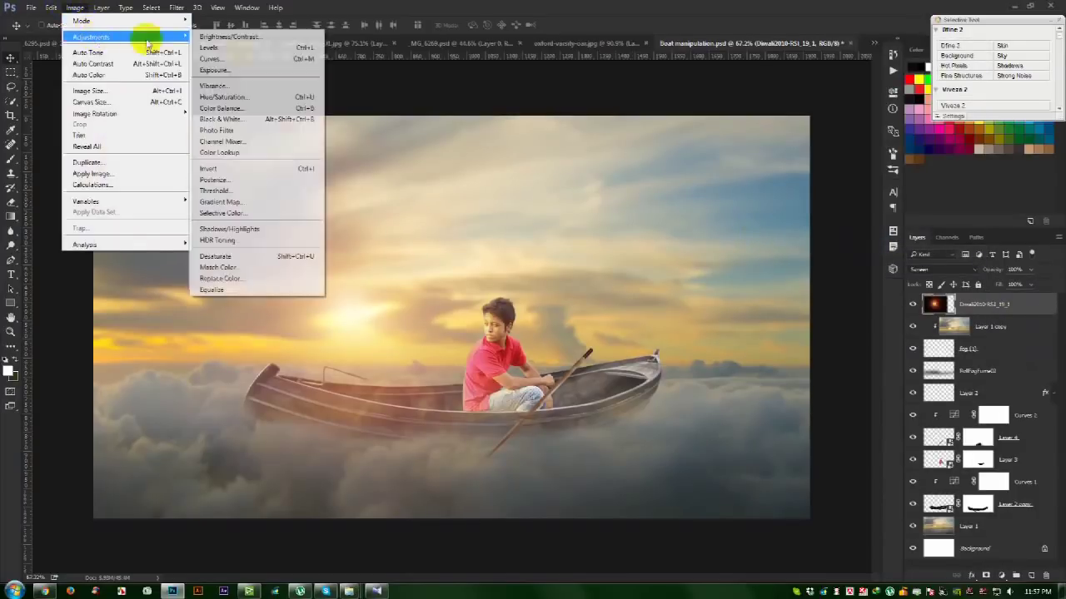
click(254, 48)
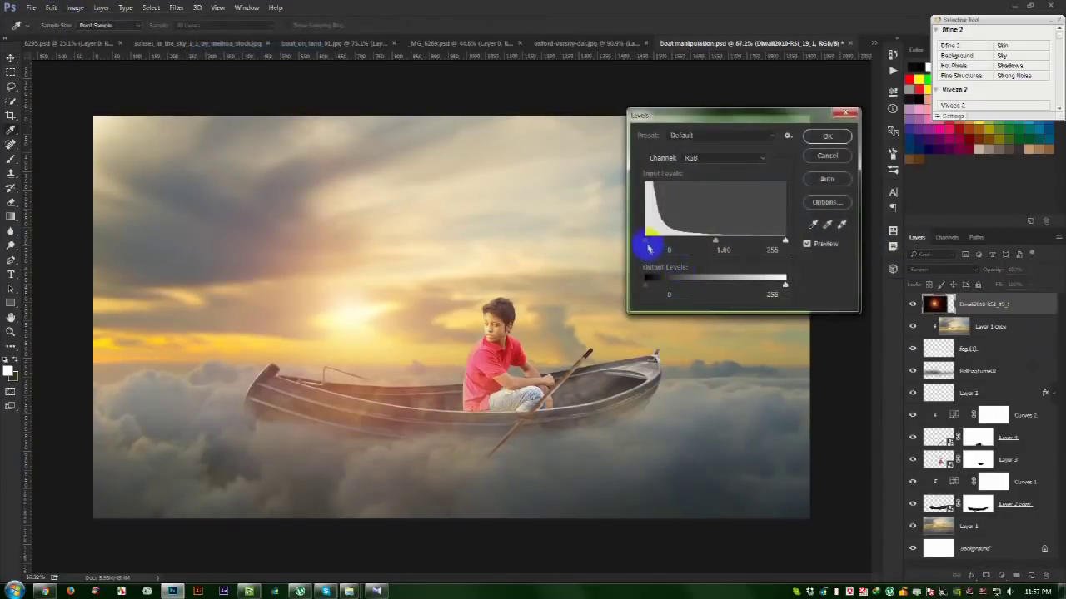
drag(648, 248, 775, 241)
click(827, 135)
click(75, 7)
mouse_move(91, 37)
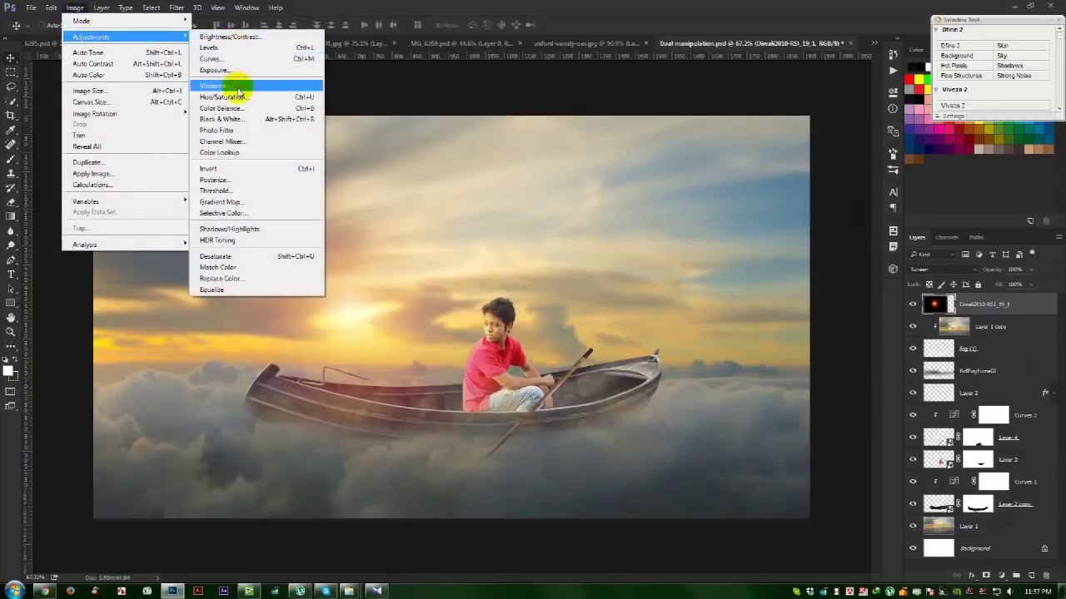
Shift the glow's hue to +18 with Hue/Saturation
click(237, 97)
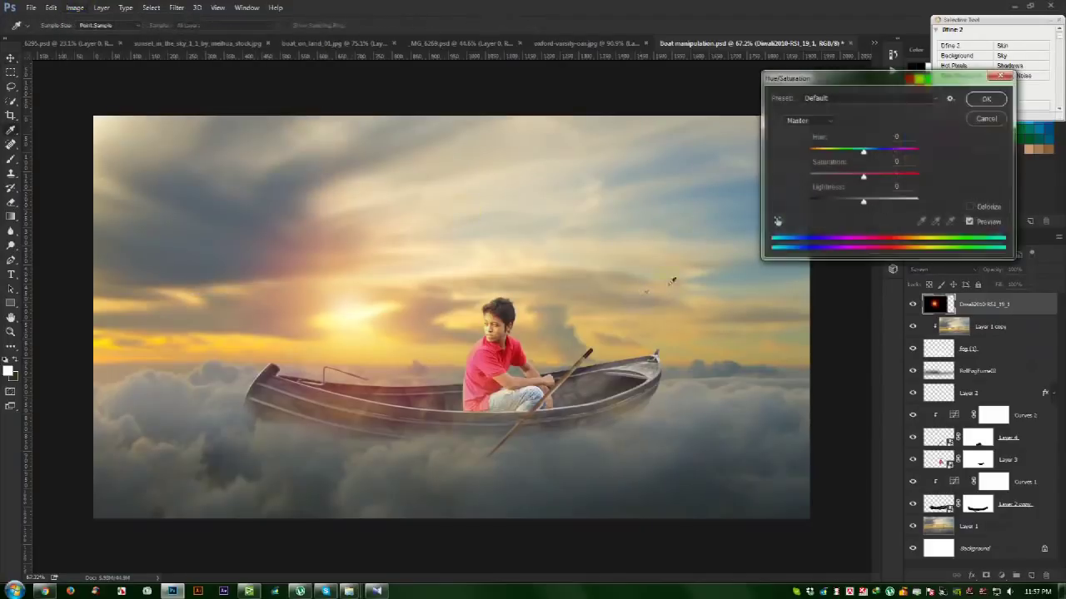
drag(868, 158, 870, 157)
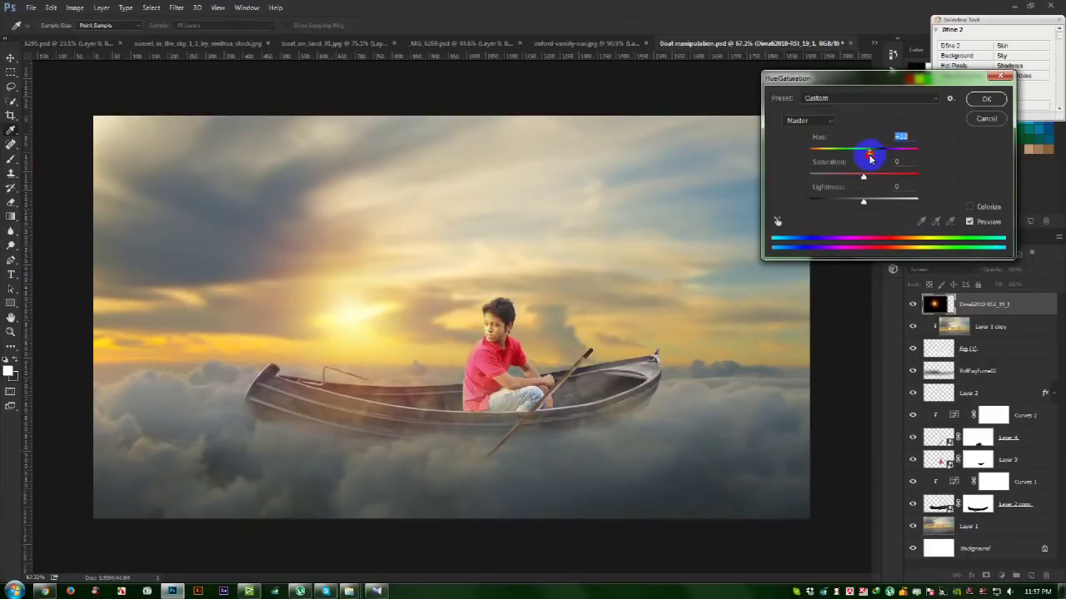
click(981, 99)
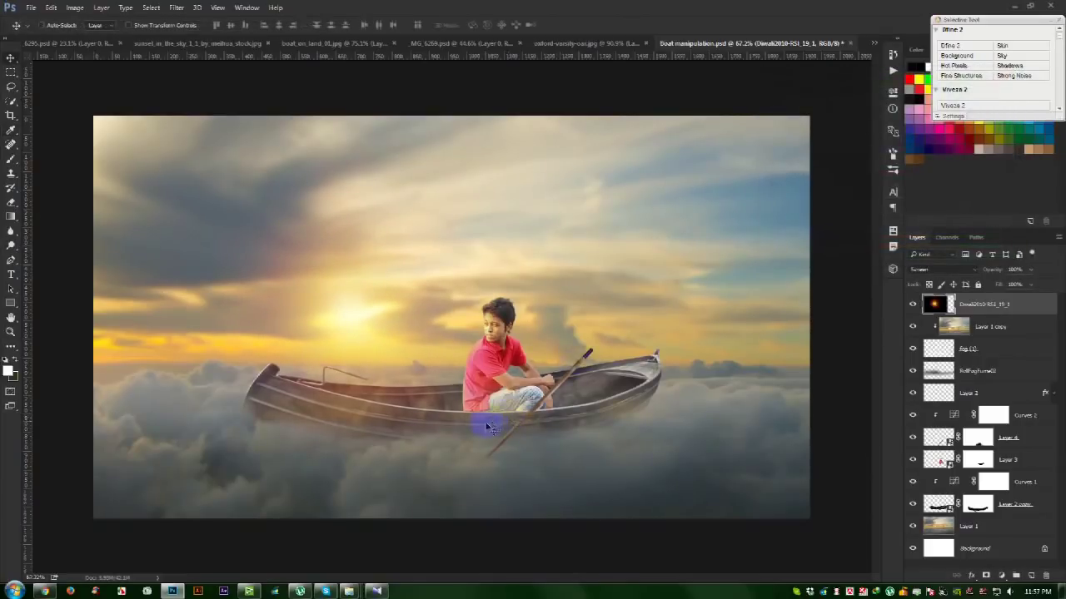
key(ctrl+t)
Enlarge the glow to about 139% and shift it slightly right and down
drag(697, 516, 824, 526)
drag(618, 433, 636, 420)
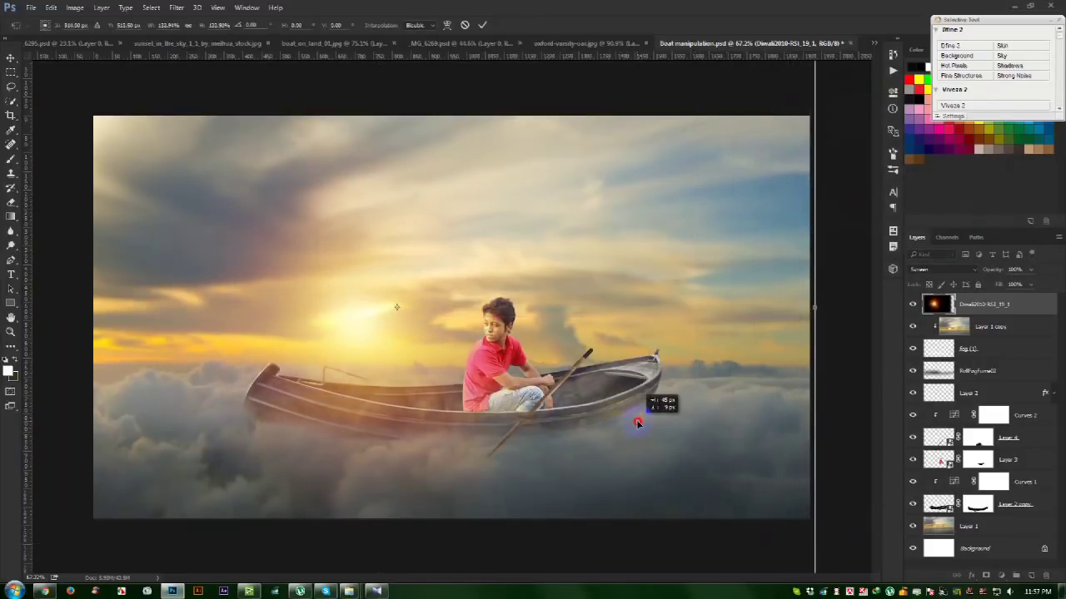
drag(636, 420, 654, 426)
key(Return)
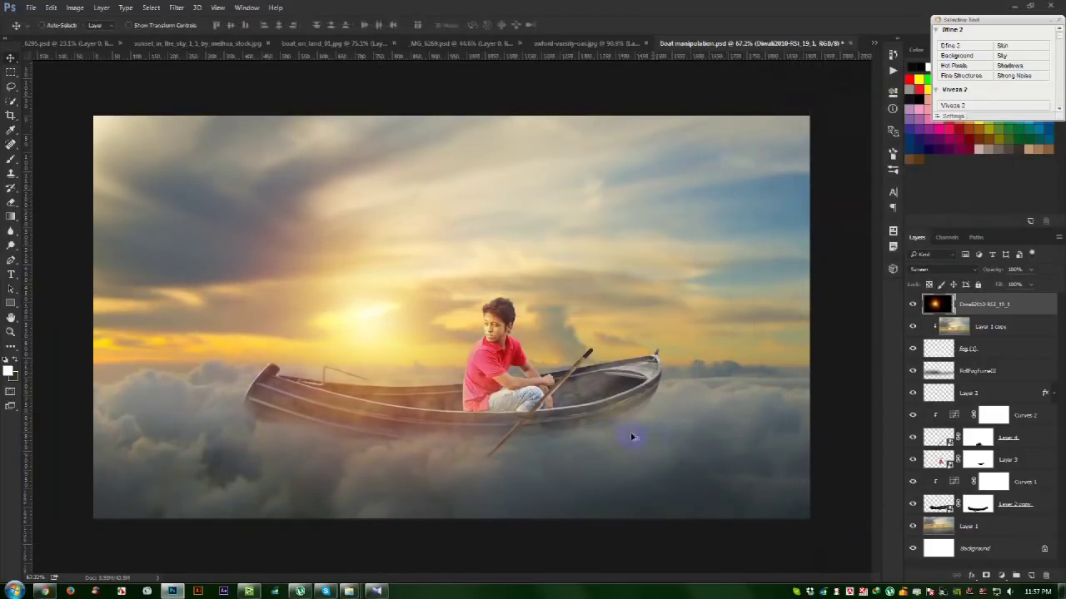
Duplicate the glow, shrink the copy toward its centre, and nudge it onto the sun
key(ctrl+j)
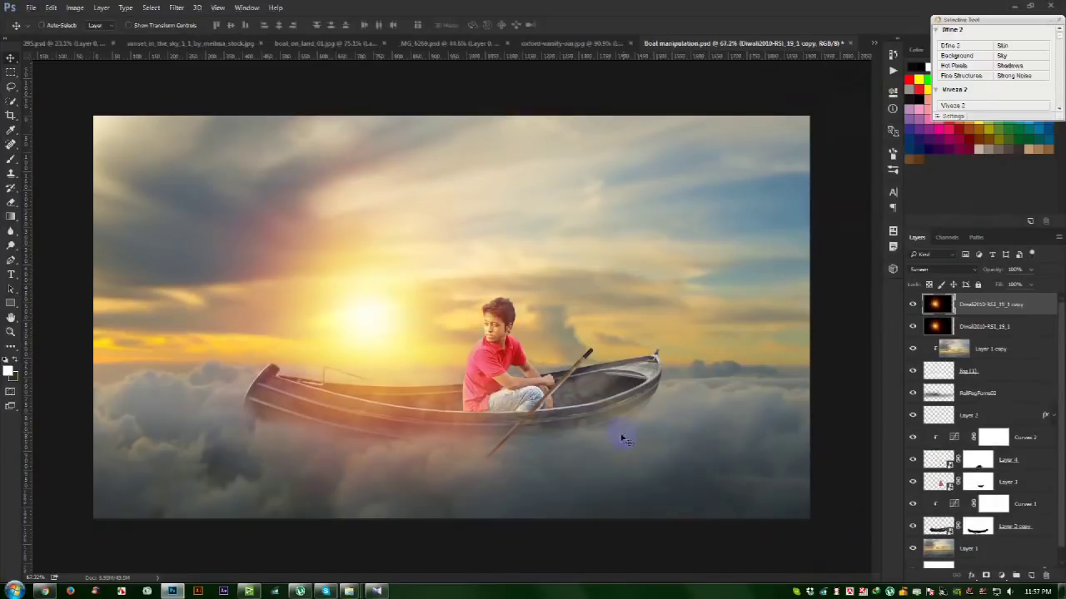
key(ctrl+t)
key(ctrl+minus)
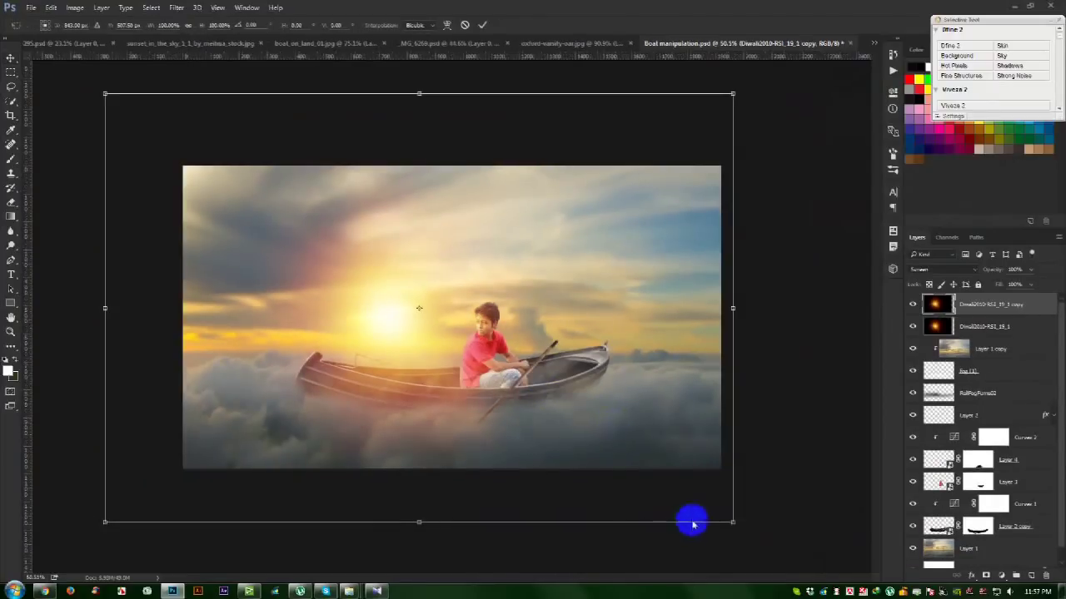
drag(731, 521, 560, 403)
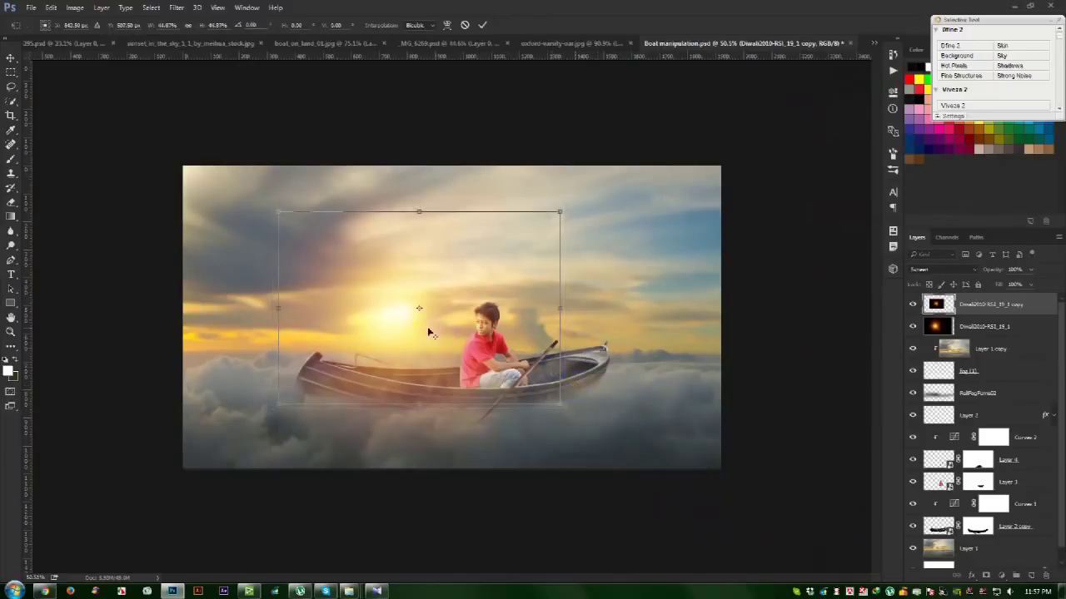
key(ctrl+plus)
drag(429, 331, 423, 333)
key(Return)
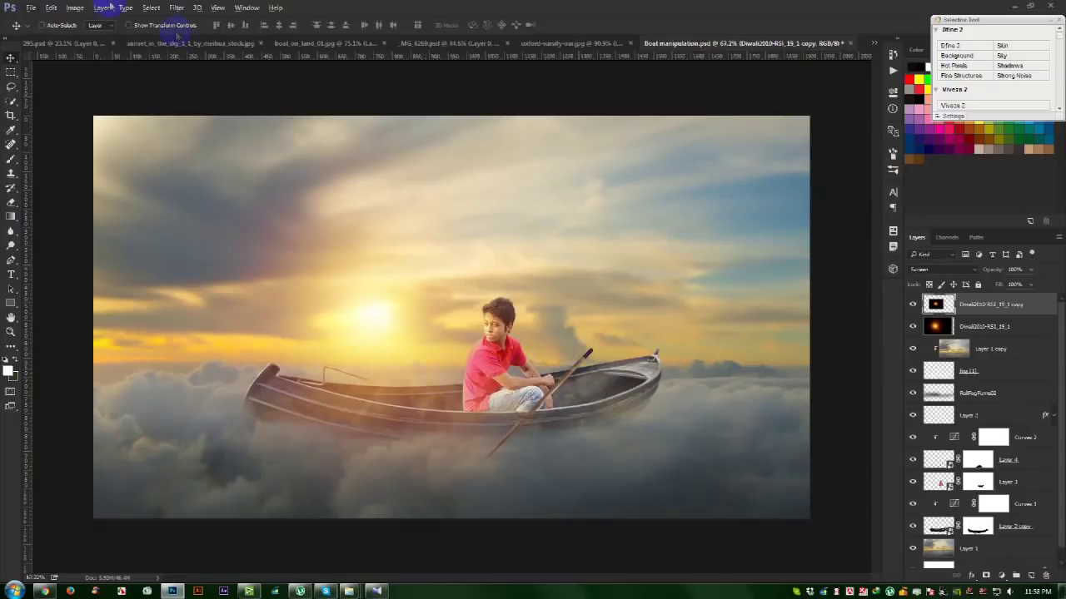
Raise the Vibrance and Saturation of the duplicate glow layer
click(74, 8)
mouse_move(91, 37)
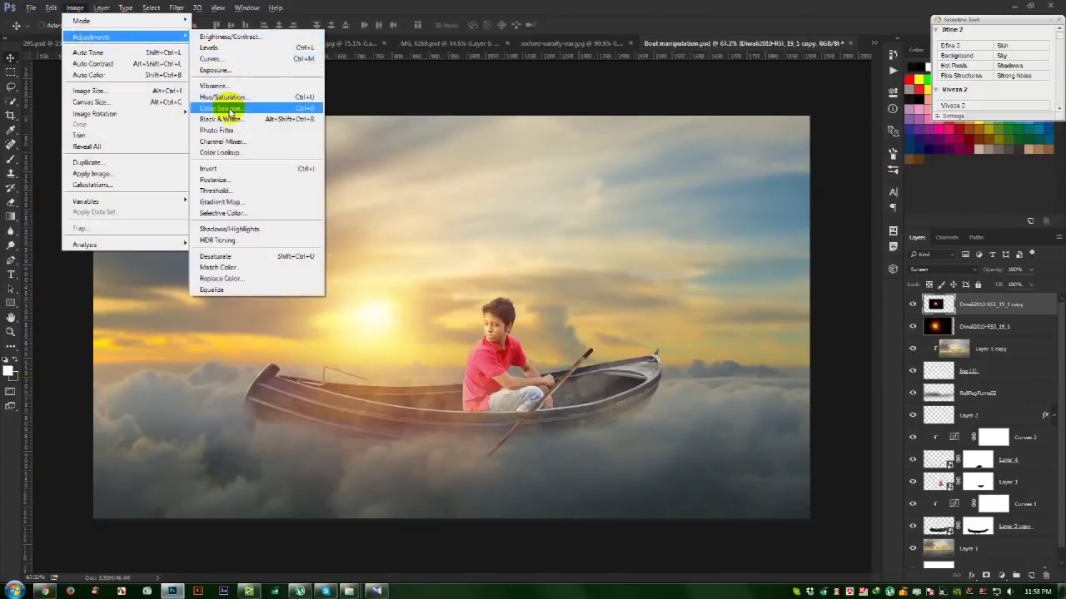
click(215, 86)
drag(648, 383, 714, 391)
drag(655, 359, 710, 365)
click(742, 345)
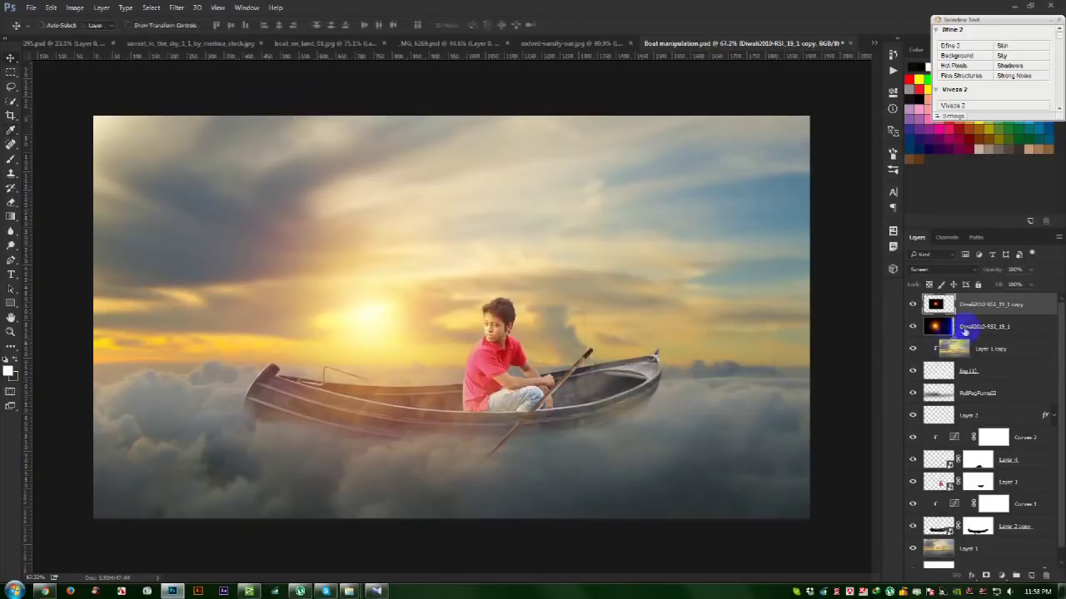
Boost the original glow layer's saturation by +33 with Hue/Saturation, then select Layer 1 copy
click(966, 331)
key(v)
click(99, 12)
mouse_move(92, 36)
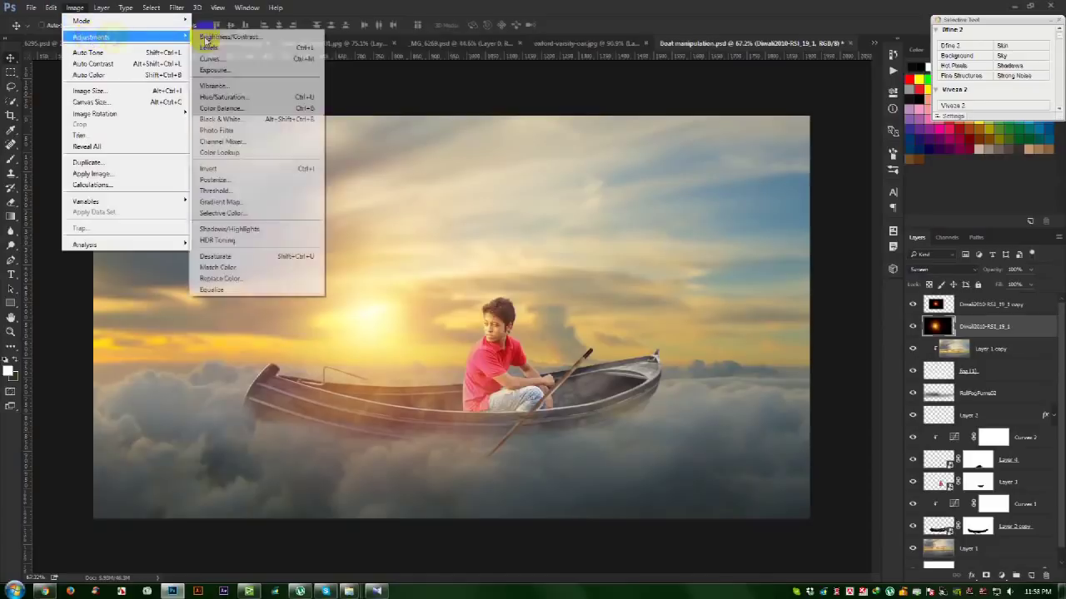
click(225, 98)
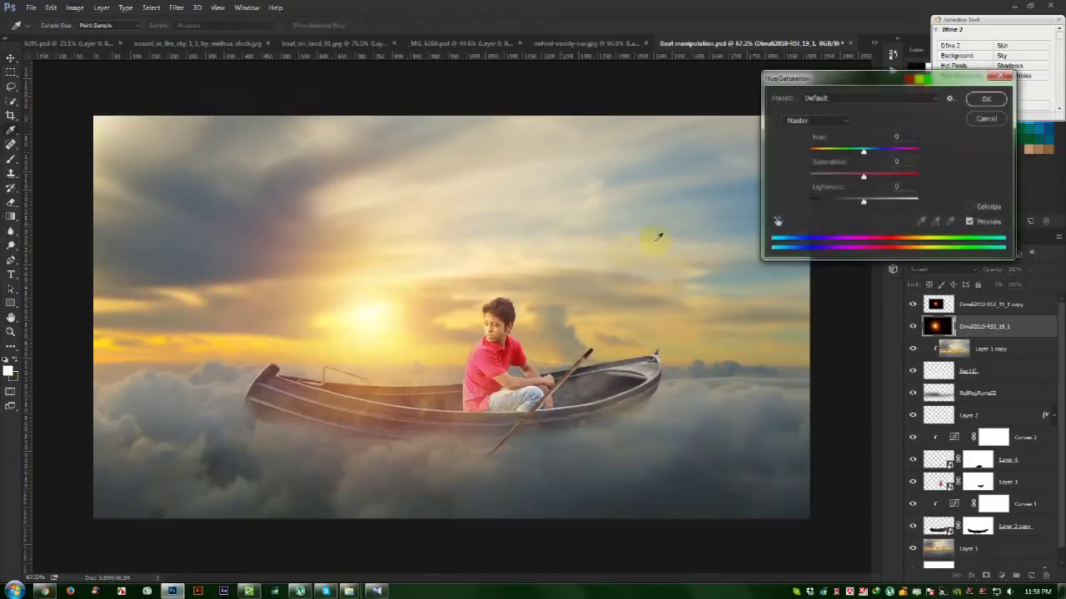
drag(861, 175, 912, 183)
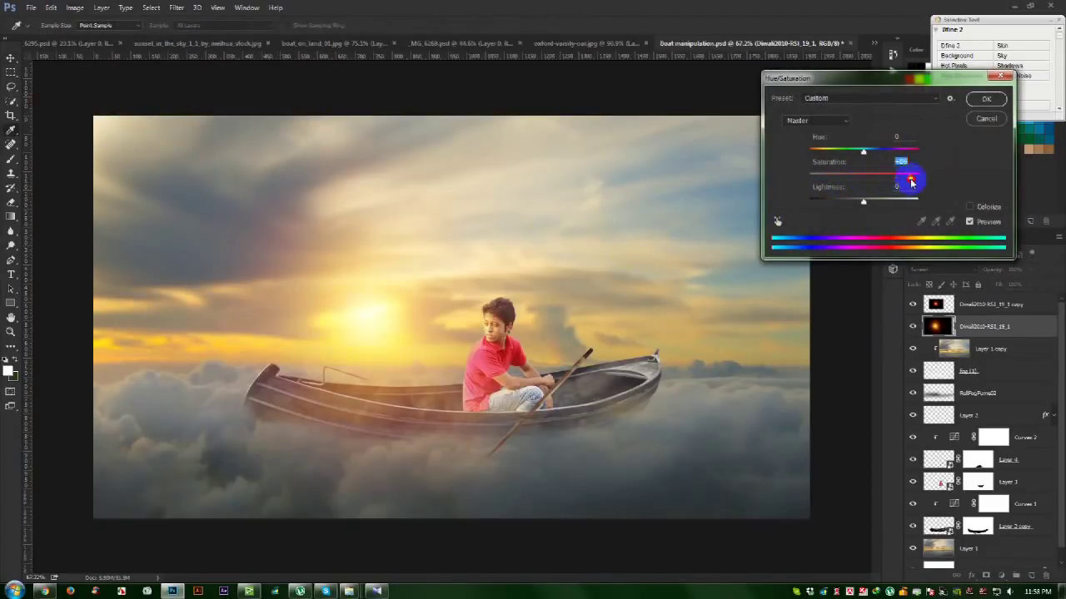
click(986, 98)
scroll(613, 318, down, 1)
scroll(611, 321, up, 1)
scroll(611, 321, up, 1)
scroll(612, 320, down, 1)
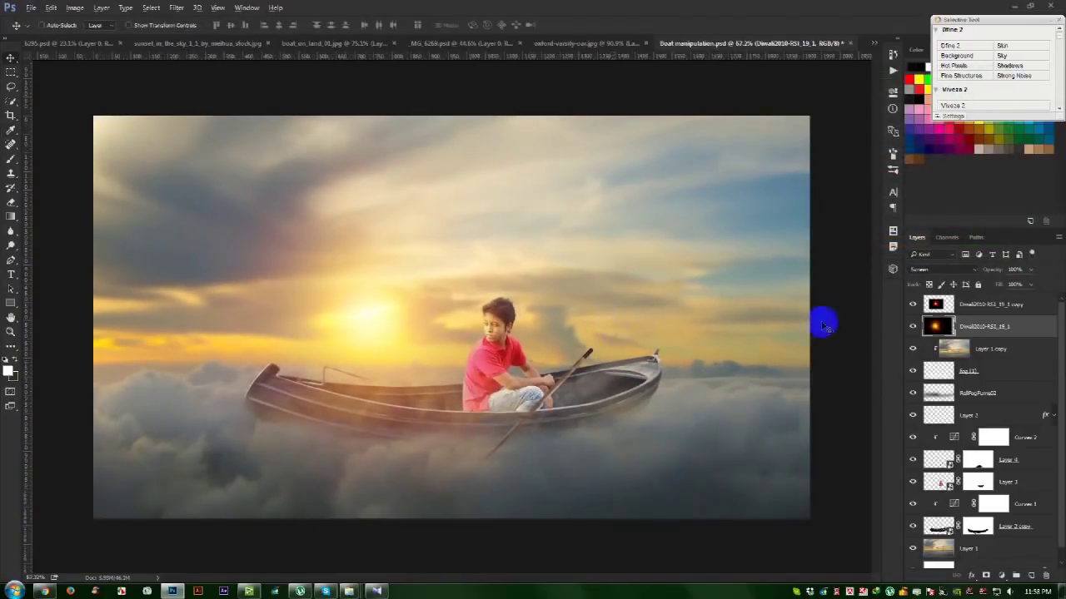
click(985, 349)
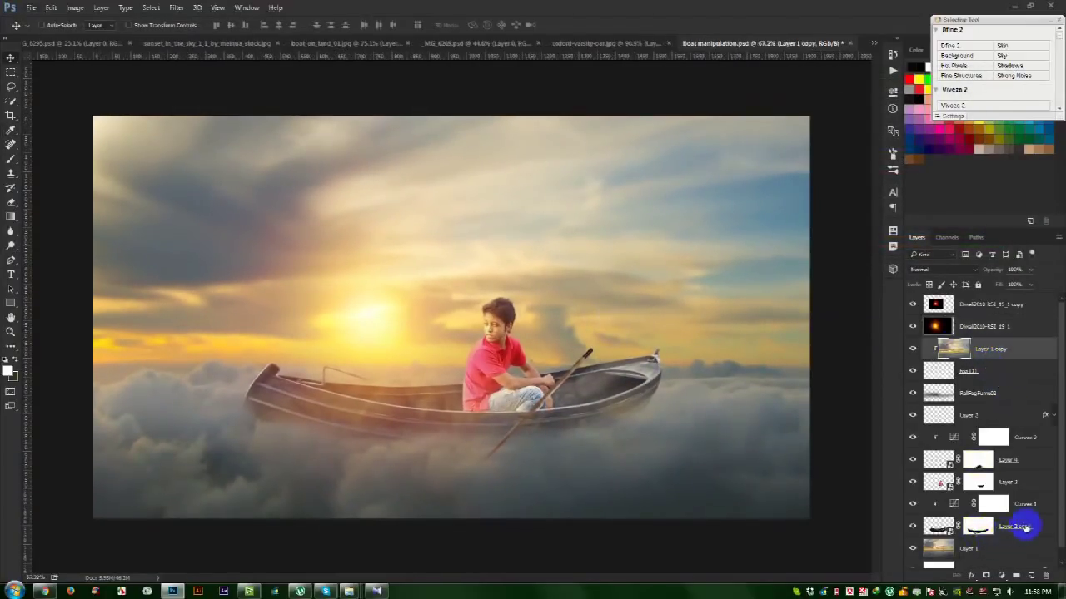
Add a Gradient Fill layer above Layer 1 with a different gradient preset
click(1017, 548)
click(1001, 575)
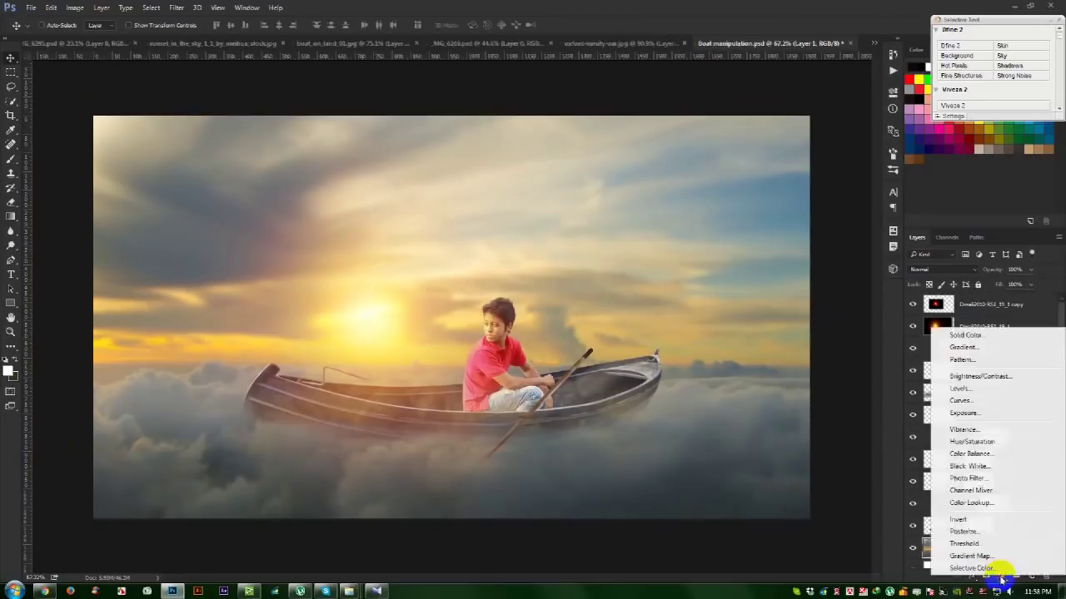
click(962, 348)
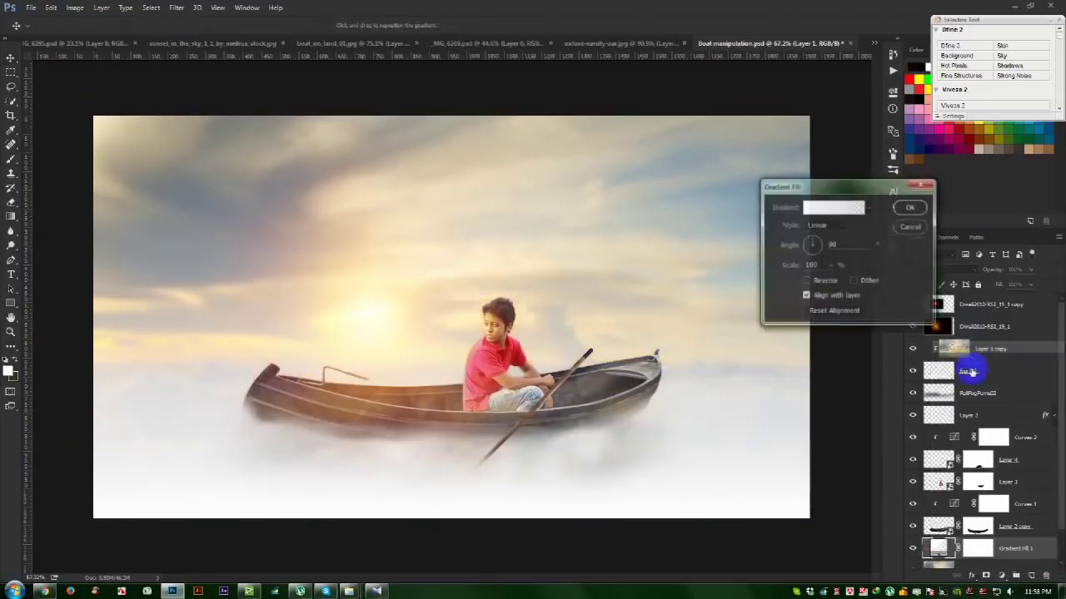
click(867, 208)
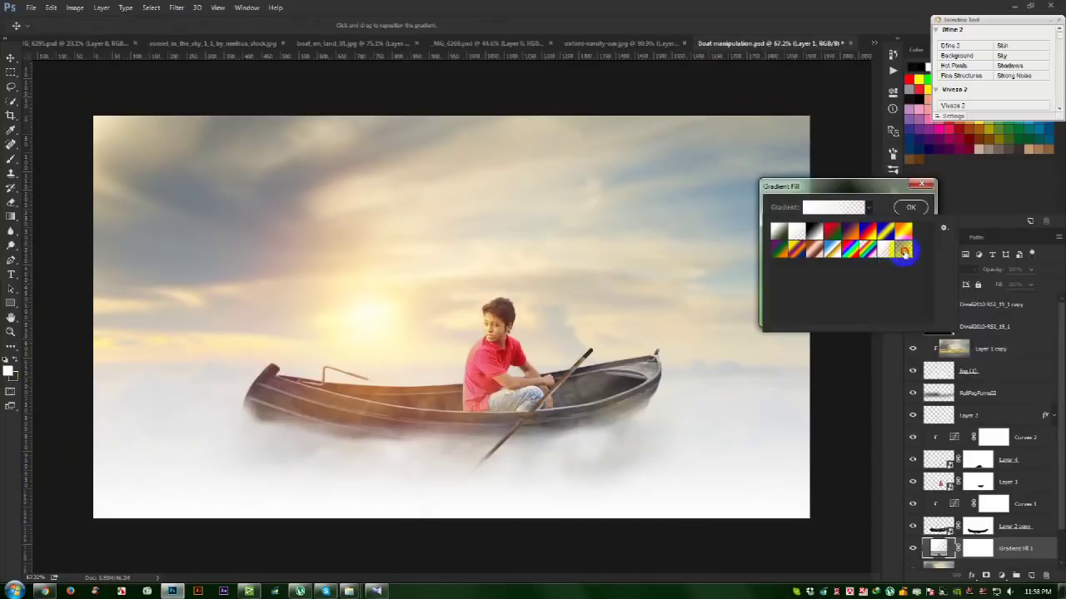
click(902, 252)
click(834, 194)
Make that gradient radial and reversed, angle 0, scale 199%, repositioned on the canvas
click(824, 225)
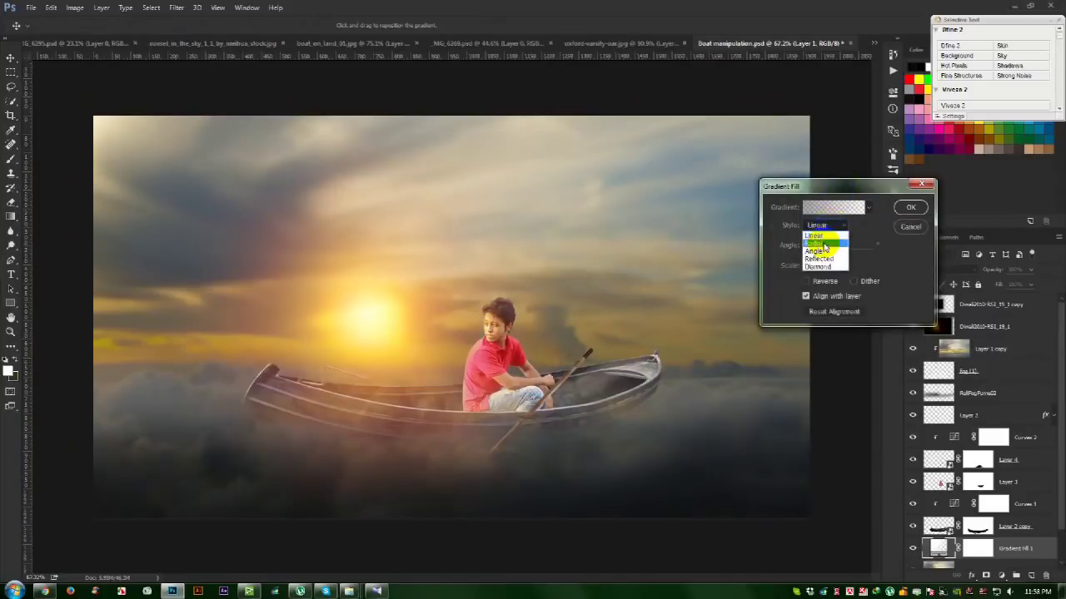
click(820, 230)
click(806, 280)
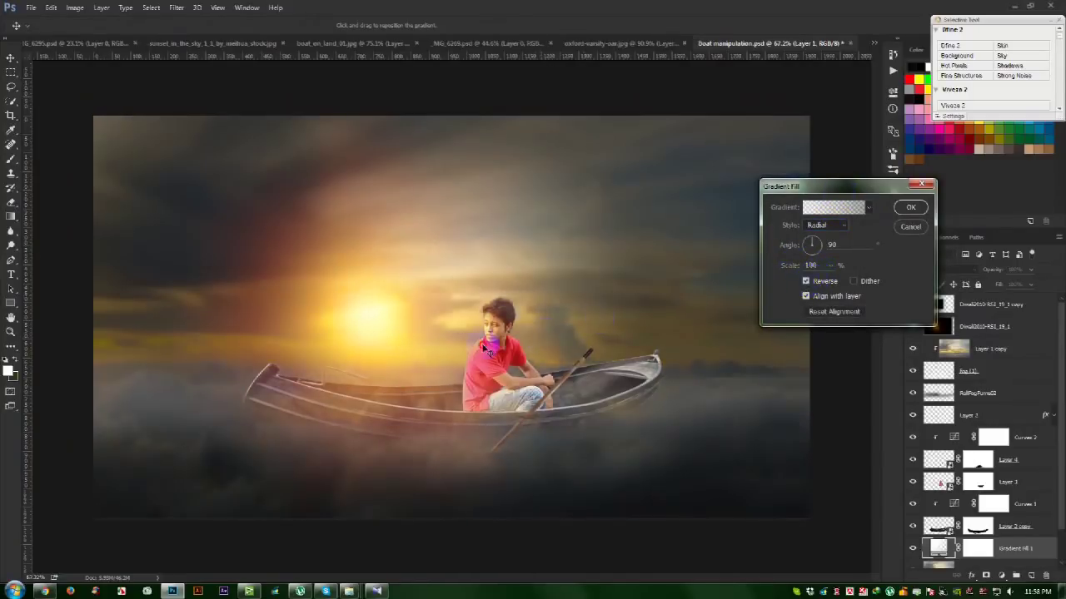
drag(483, 341, 413, 352)
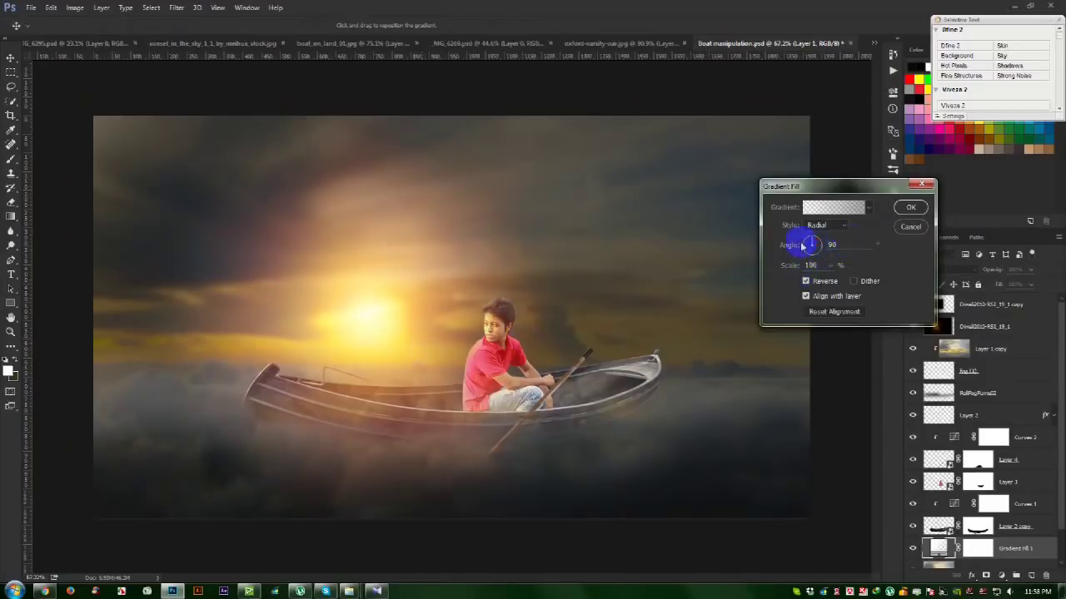
text(0)
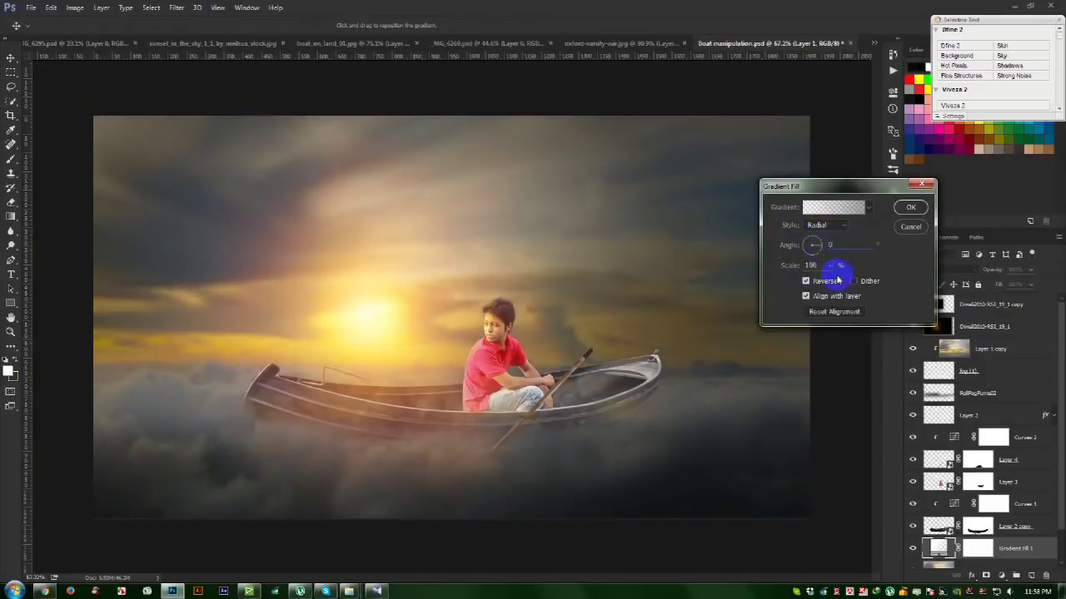
drag(832, 281, 835, 281)
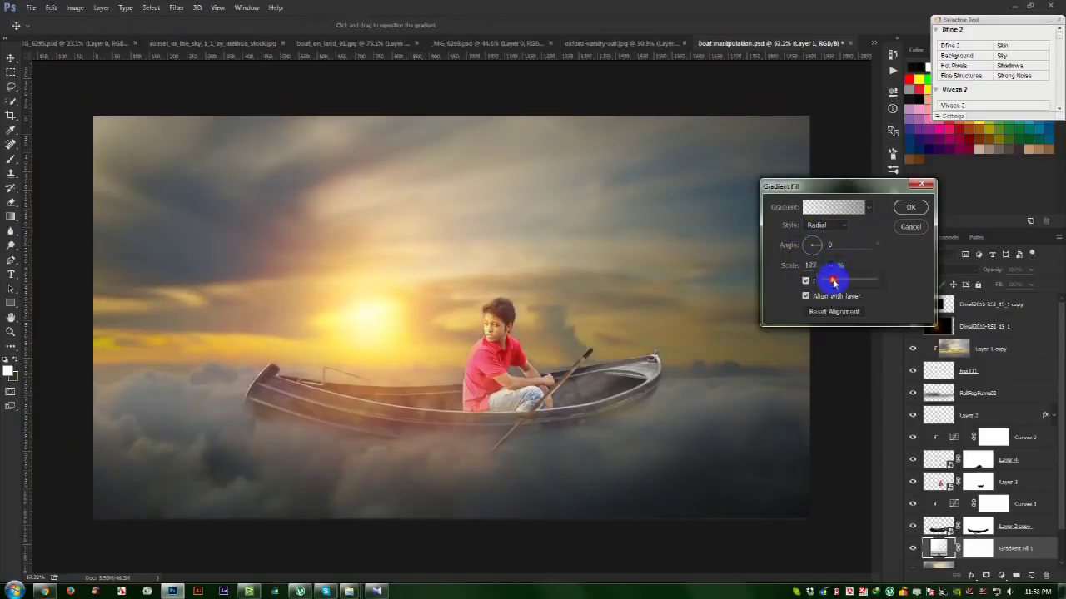
click(910, 208)
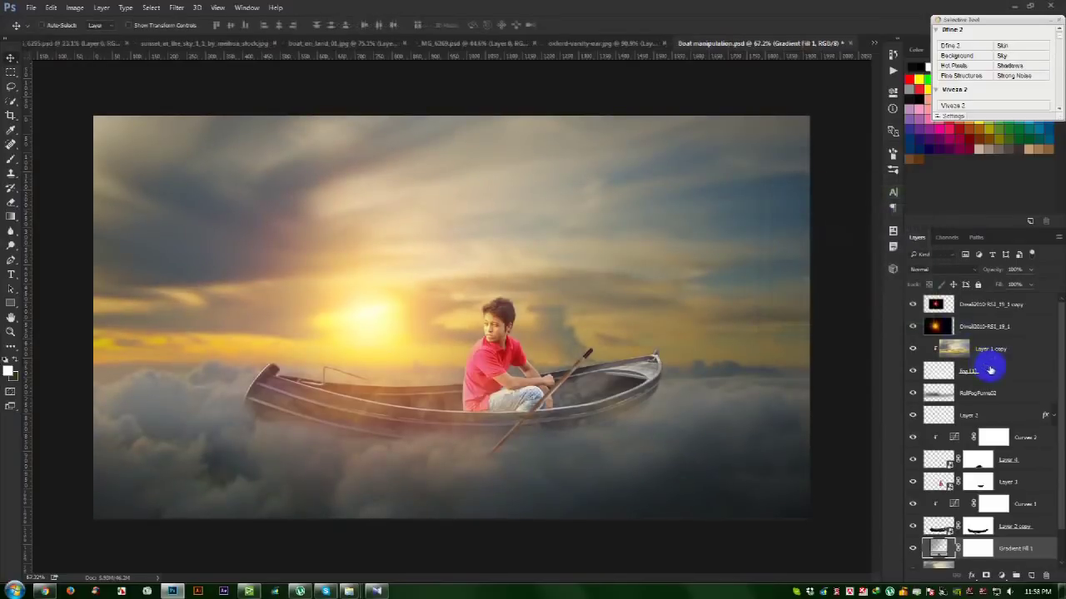
Add a new Gradient Fill layer on top using the Neutral Density preset
click(1007, 306)
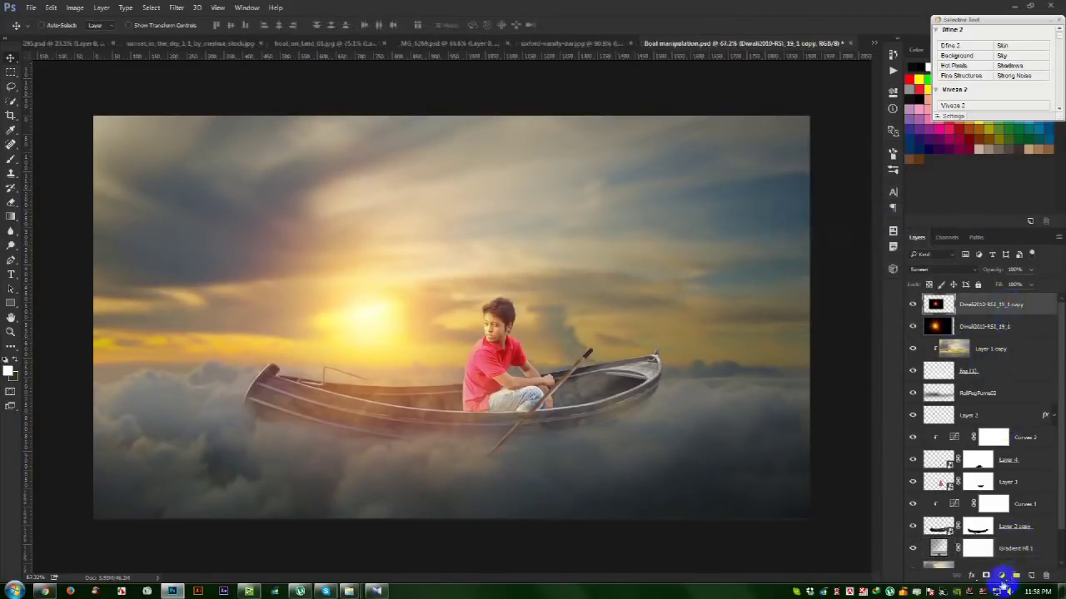
click(1000, 575)
click(965, 350)
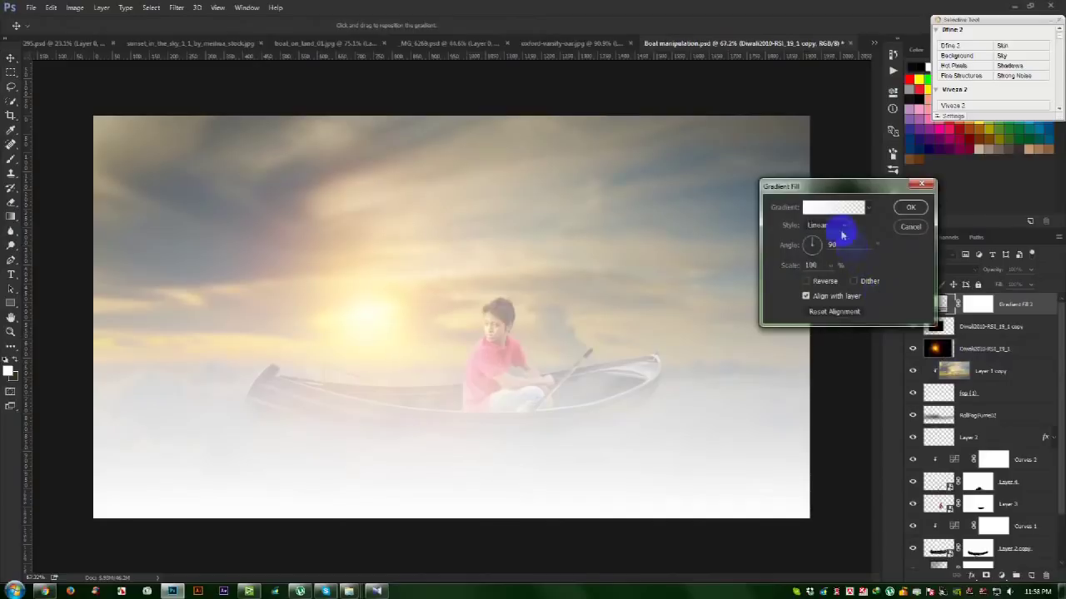
click(858, 208)
click(895, 163)
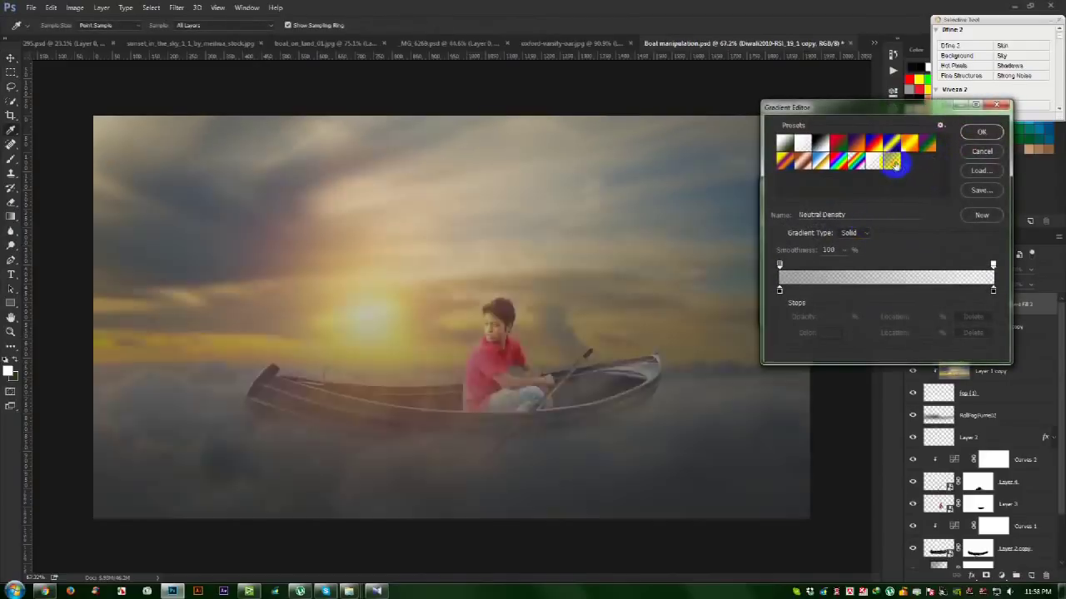
click(983, 132)
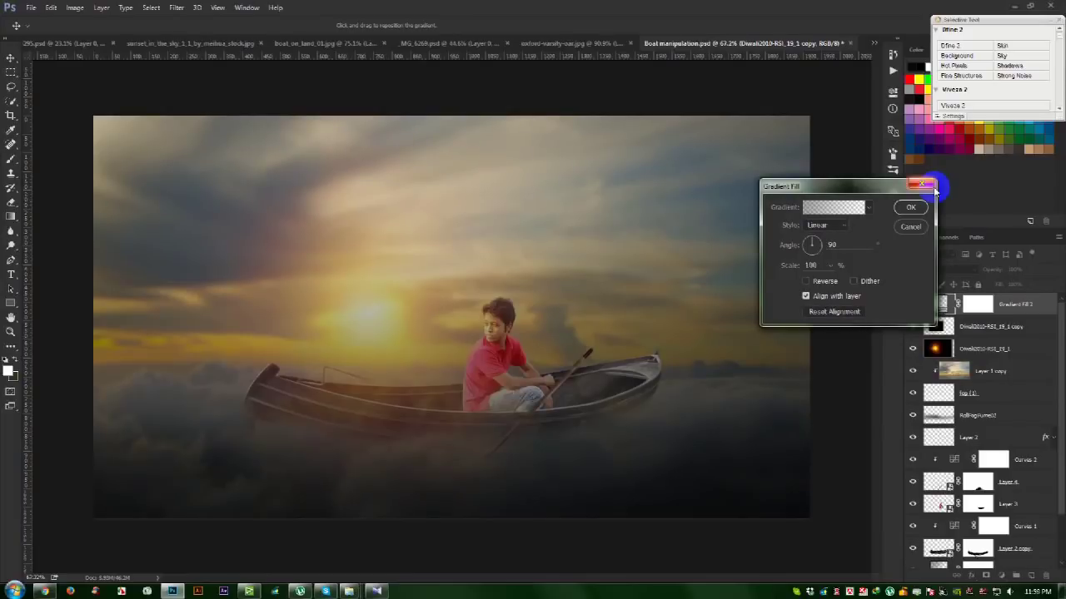
Make the Neutral Density gradient radial and reversed, centred toward the sun, angle 0, scale 286%
click(820, 226)
click(824, 243)
click(811, 264)
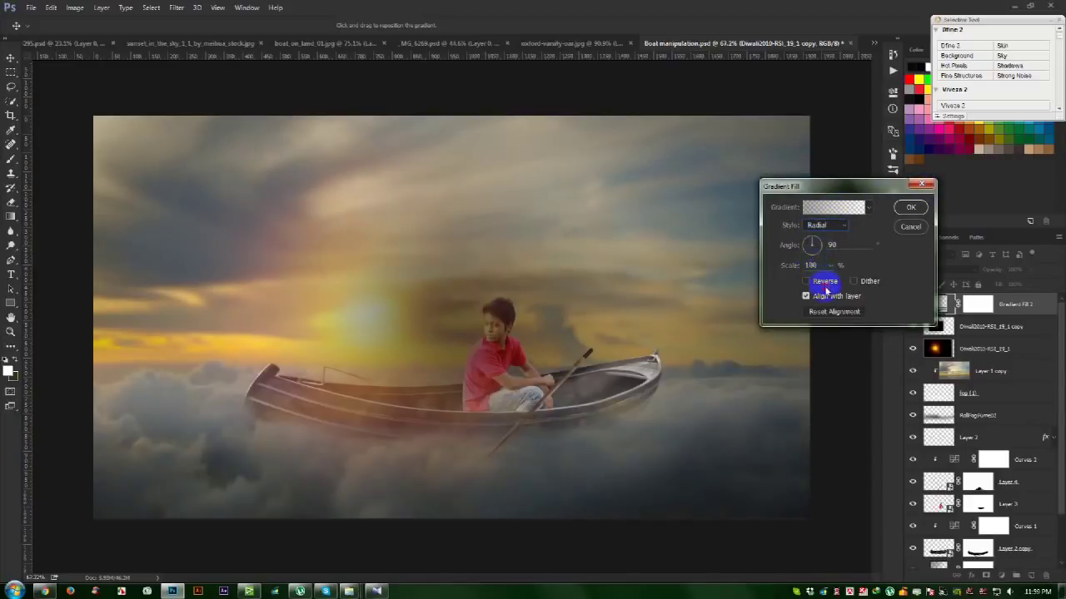
click(826, 284)
drag(604, 345, 424, 366)
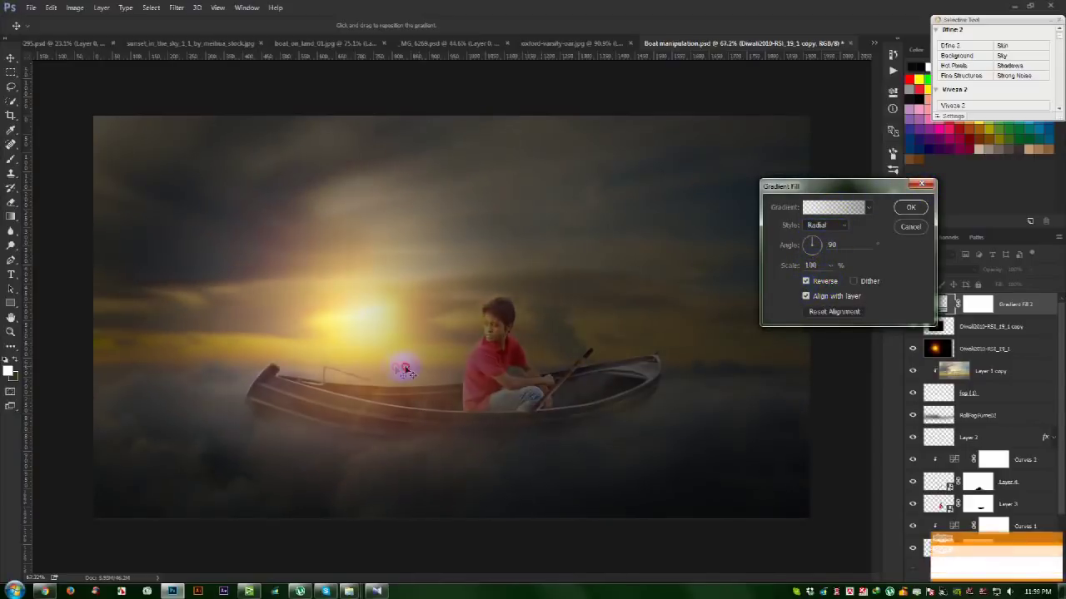
click(819, 246)
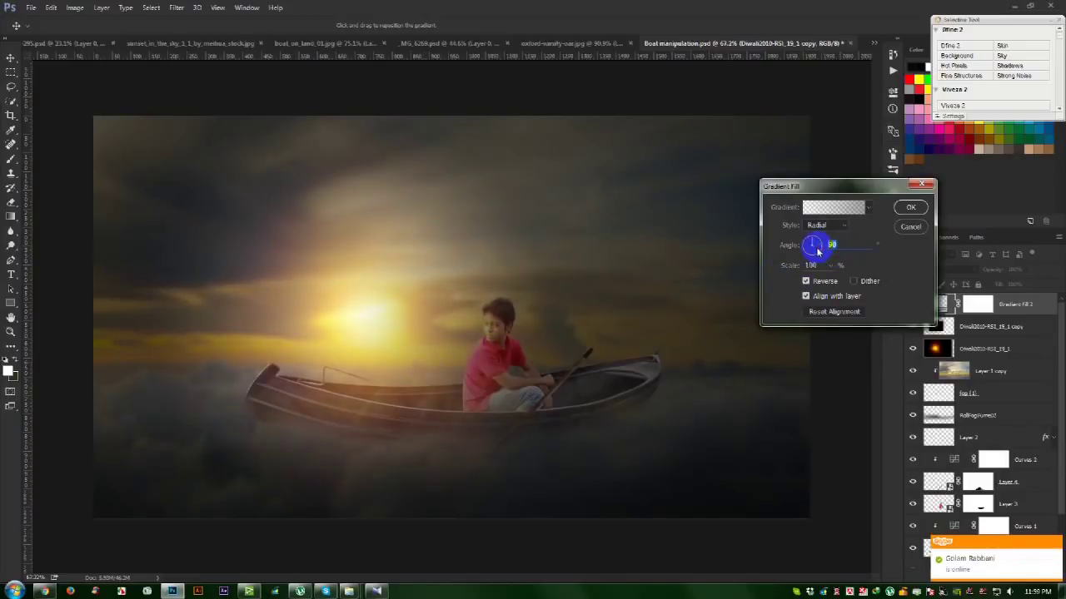
text(0)
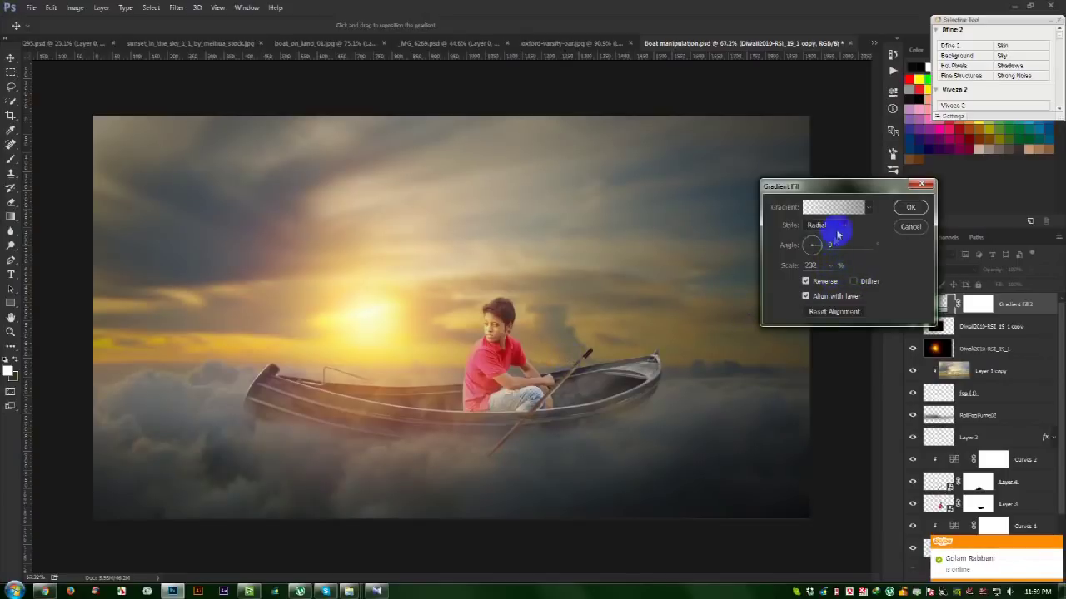
click(837, 268)
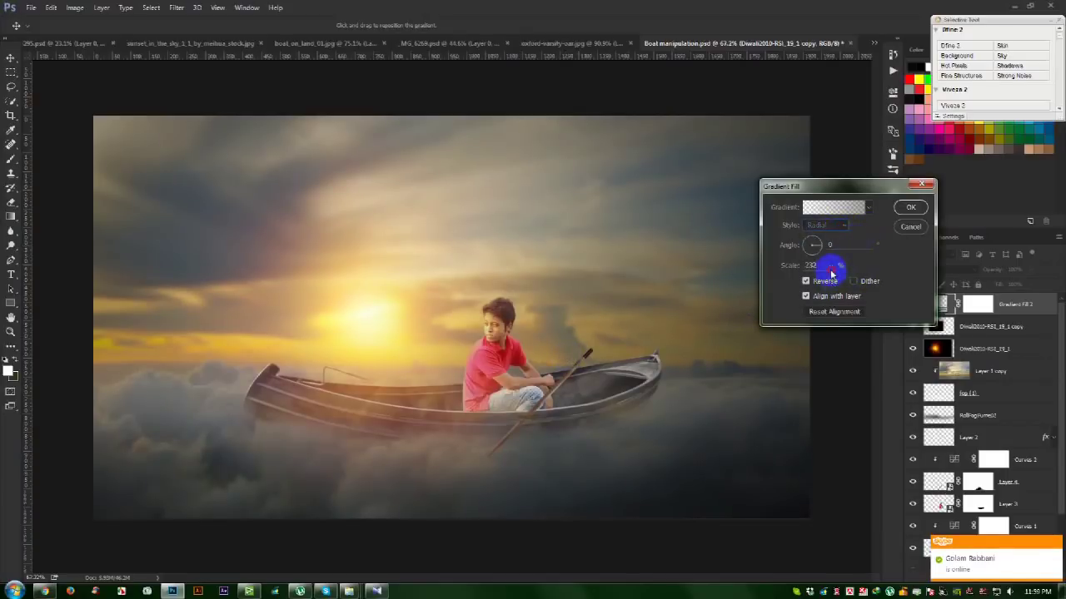
drag(829, 282, 832, 282)
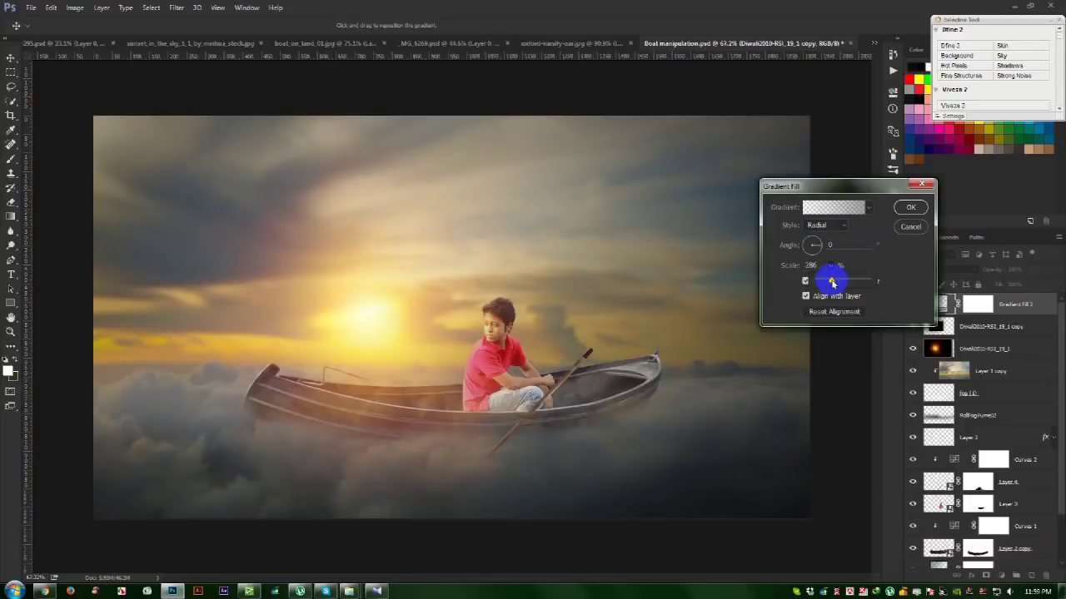
click(930, 209)
click(913, 230)
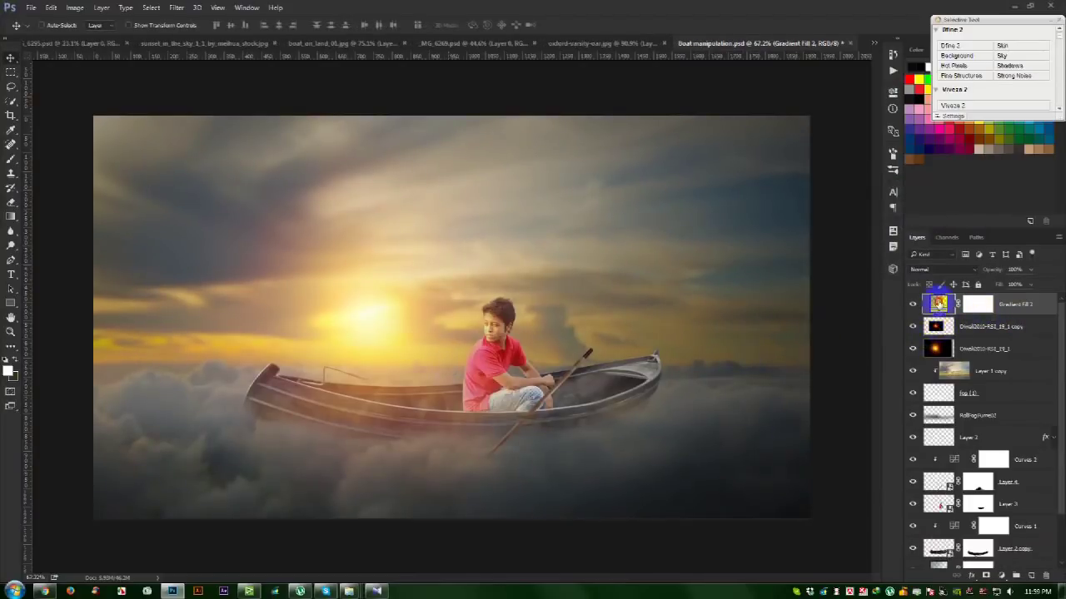
Set Gradient Fill 2 opacity to 72% and add an empty Layer 5 on top
double_click(938, 303)
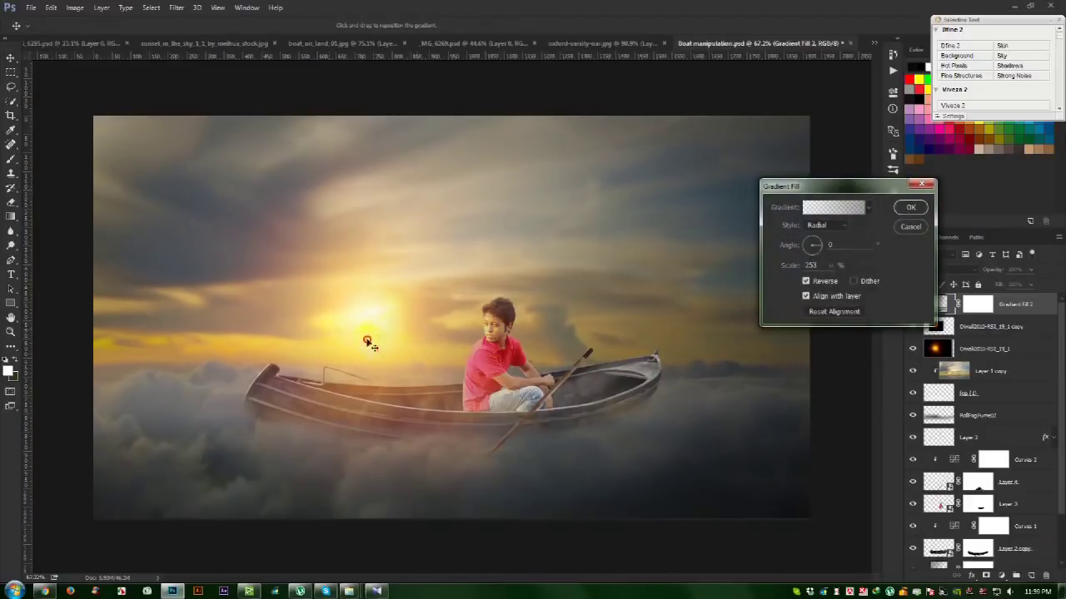
click(910, 207)
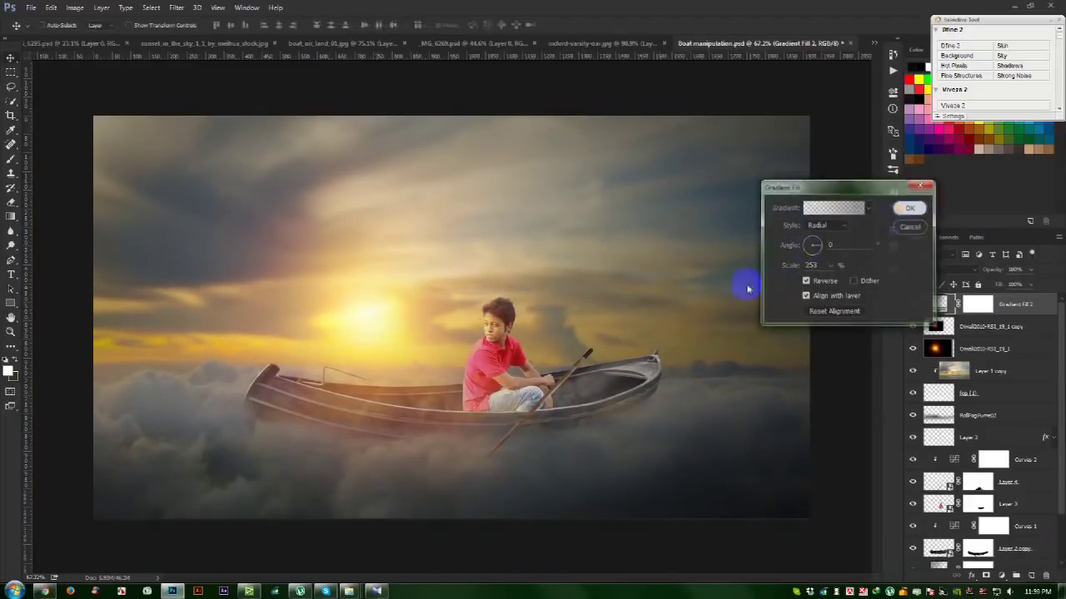
text(72)
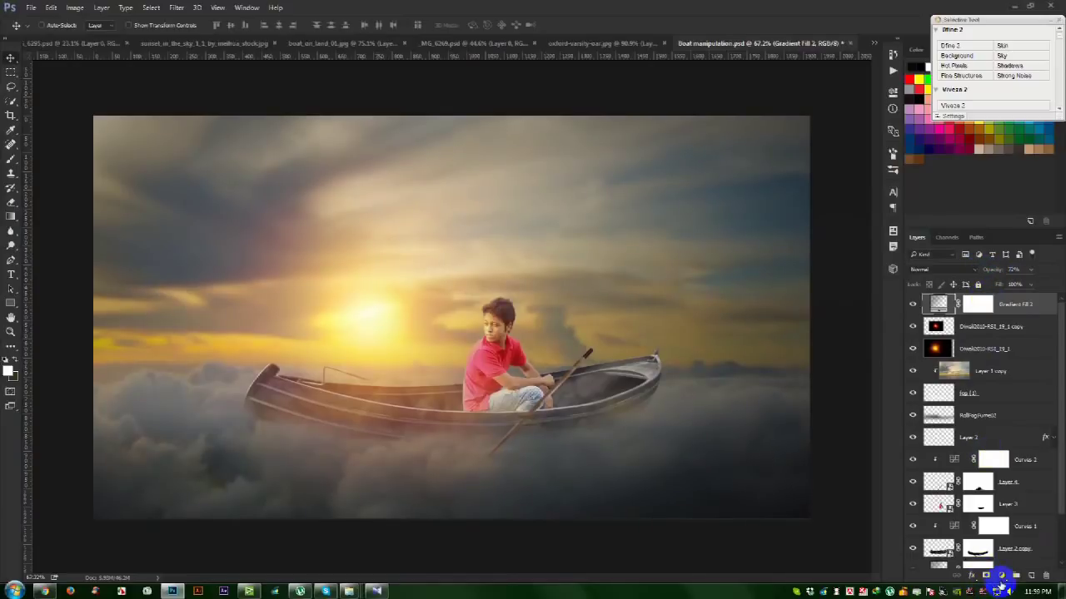
click(1031, 575)
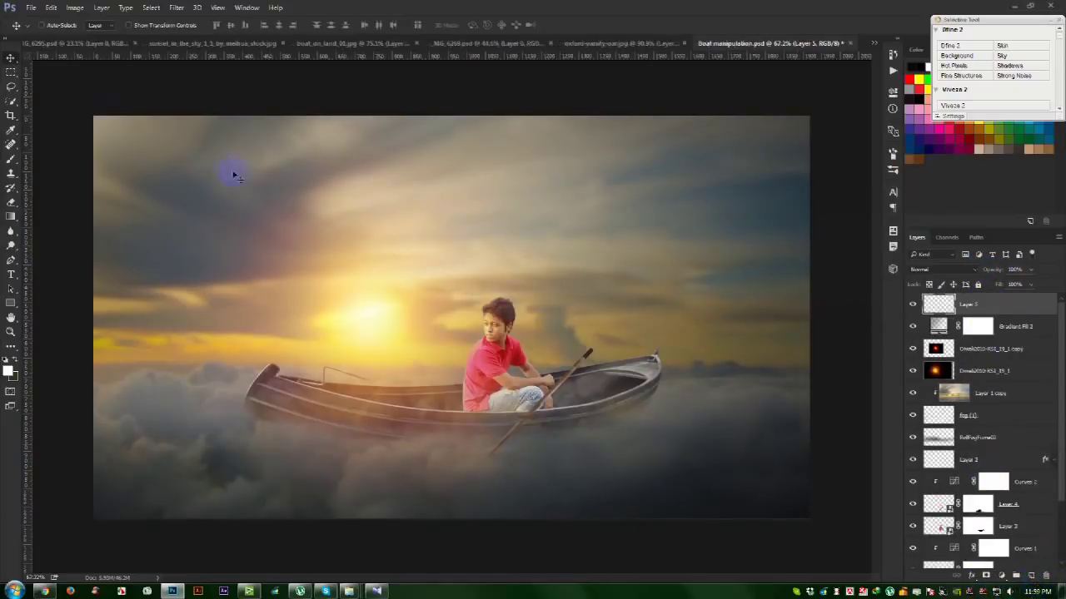
Copy the merged image onto the new empty layer
click(74, 7)
click(92, 172)
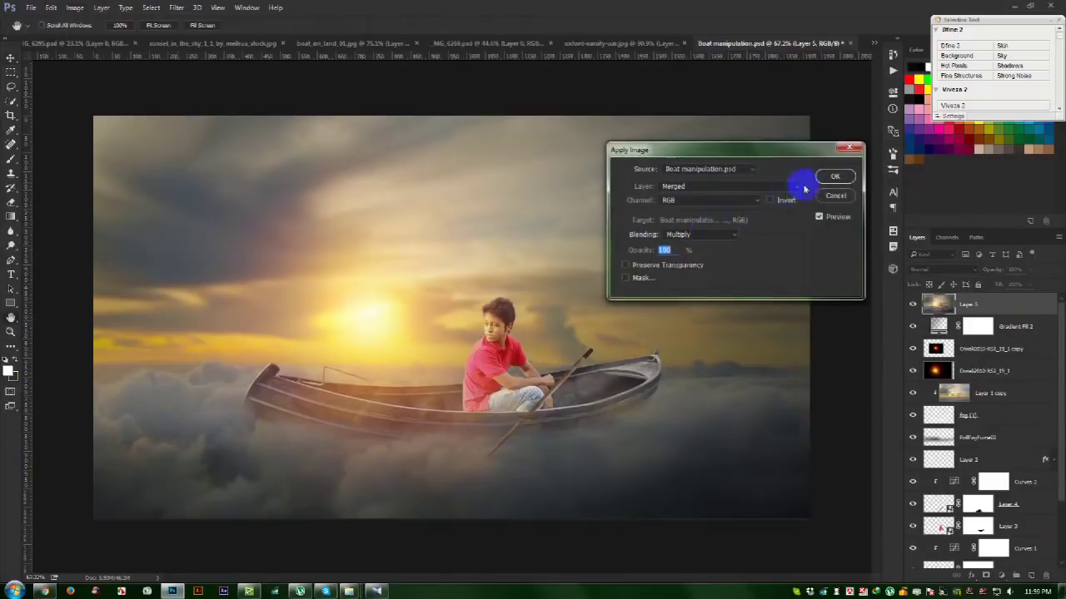
click(833, 178)
In Camera Raw, draw a radial filter ellipse around the sun and boy
click(176, 6)
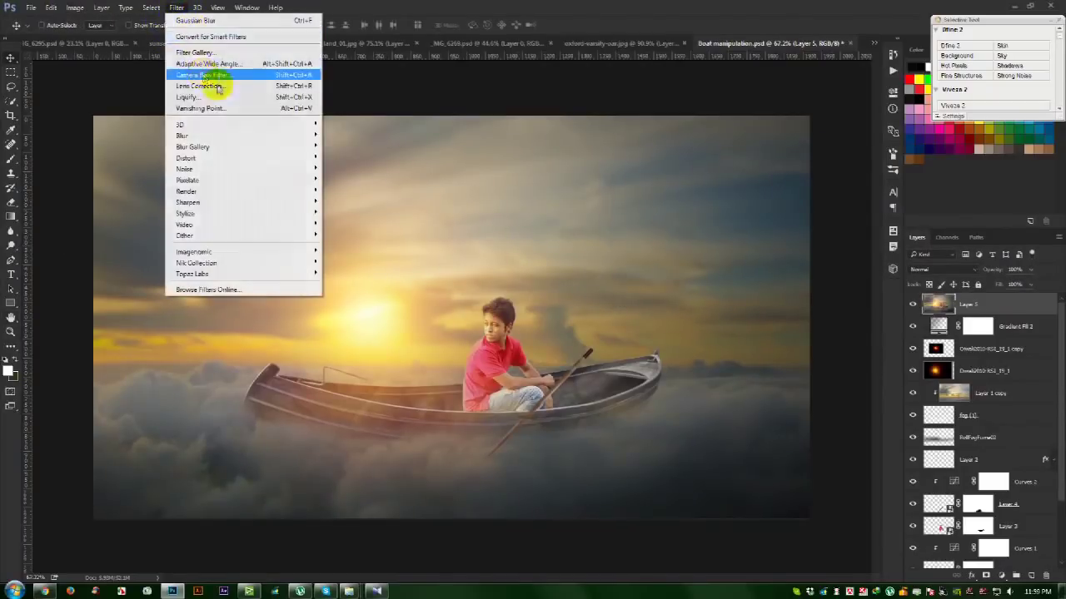
click(284, 102)
click(223, 32)
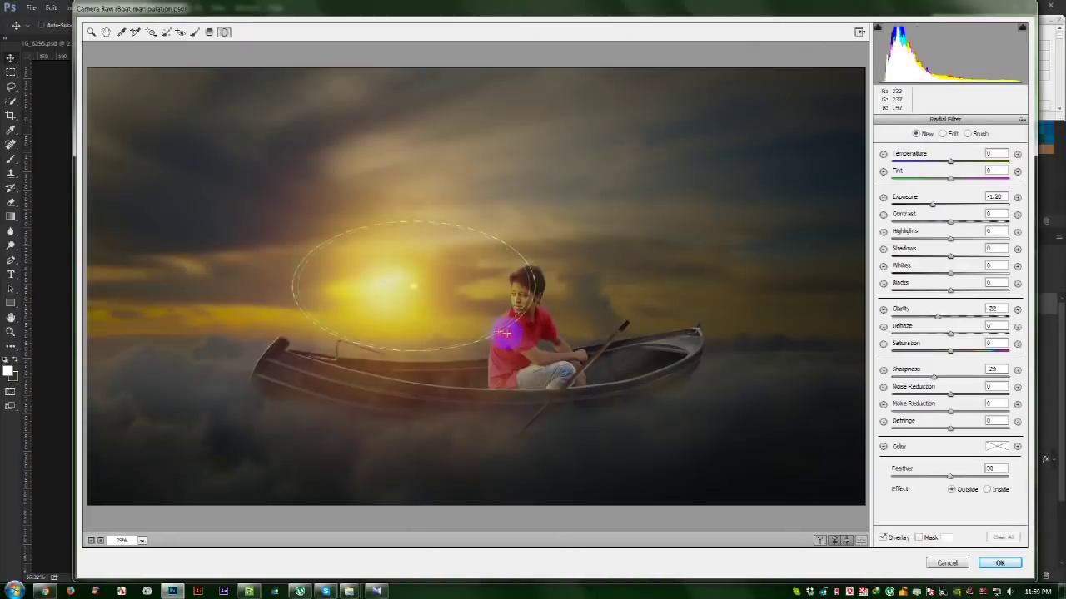
mouse_move(413, 285)
mouse_down()
mouse_move(631, 395)
mouse_move(612, 361)
mouse_up()
drag(521, 305, 529, 308)
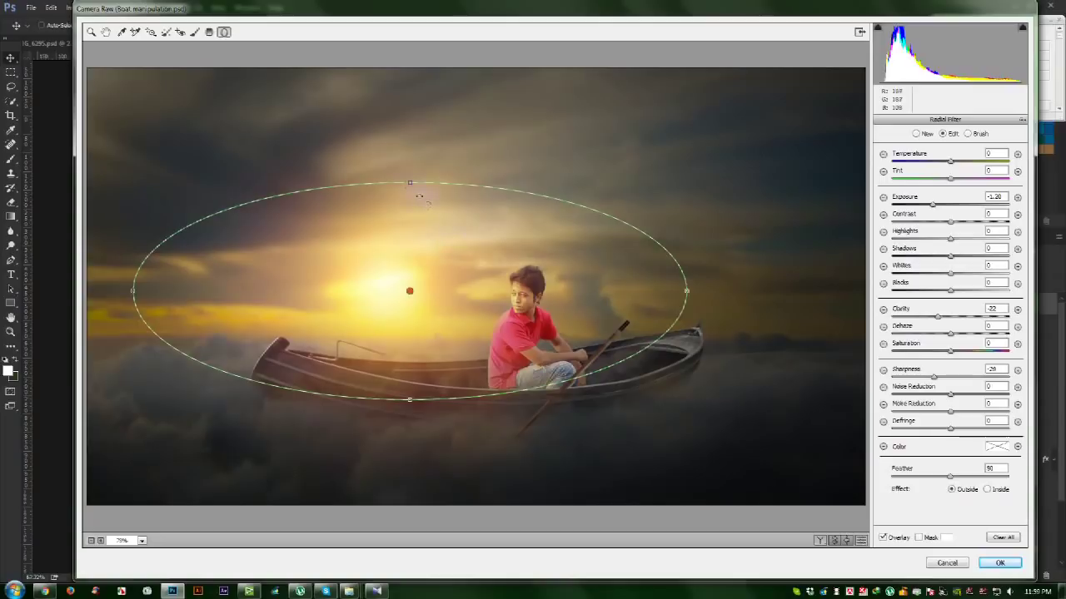
drag(404, 181, 409, 158)
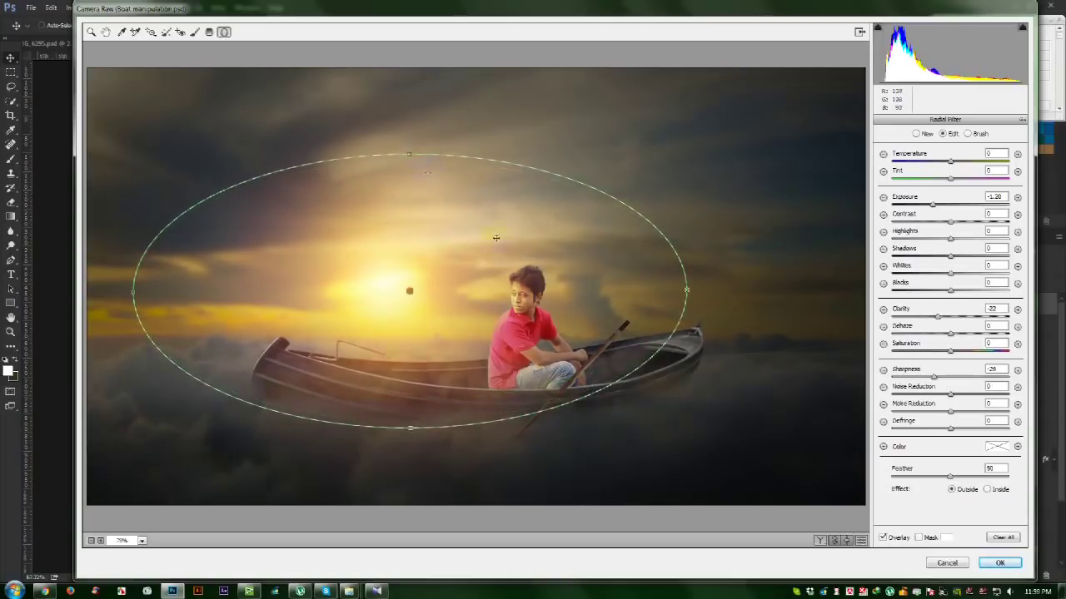
drag(691, 294, 724, 298)
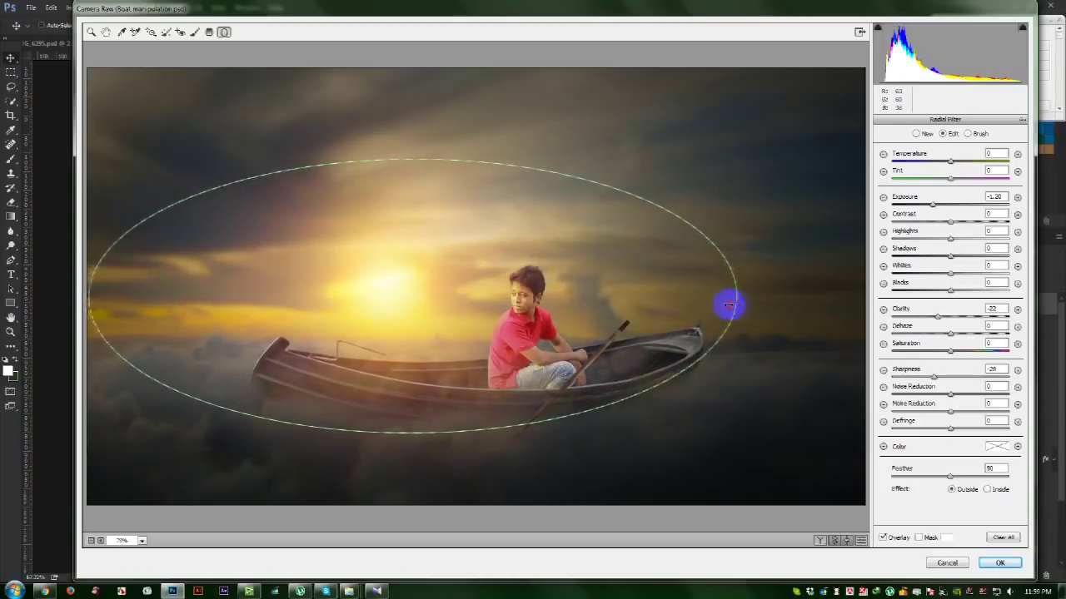
drag(575, 306, 553, 305)
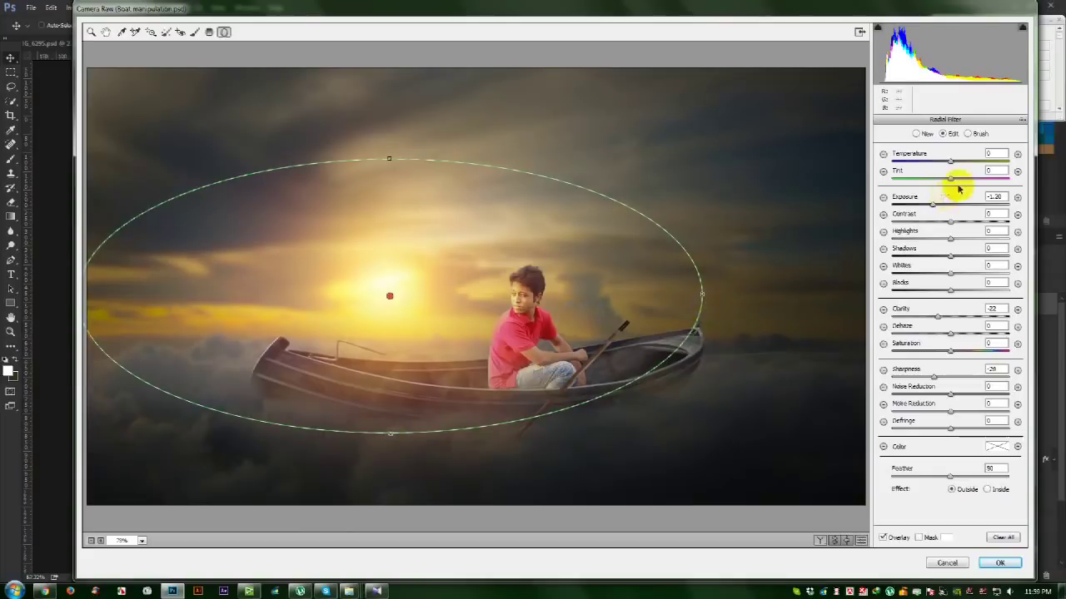
Set outside exposure -1.35, enlarge and tilt the oval, clarity -21, and adjust saturation
mouse_move(935, 209)
mouse_down()
mouse_move(951, 205)
mouse_move(927, 207)
mouse_up()
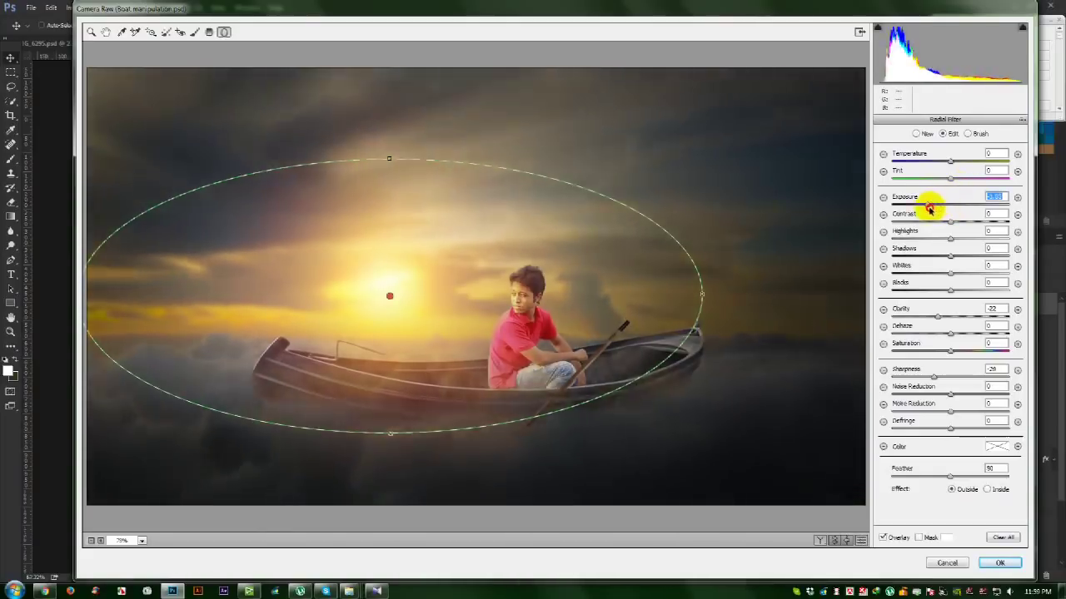
mouse_move(702, 297)
mouse_down()
mouse_move(798, 295)
mouse_move(771, 295)
mouse_up()
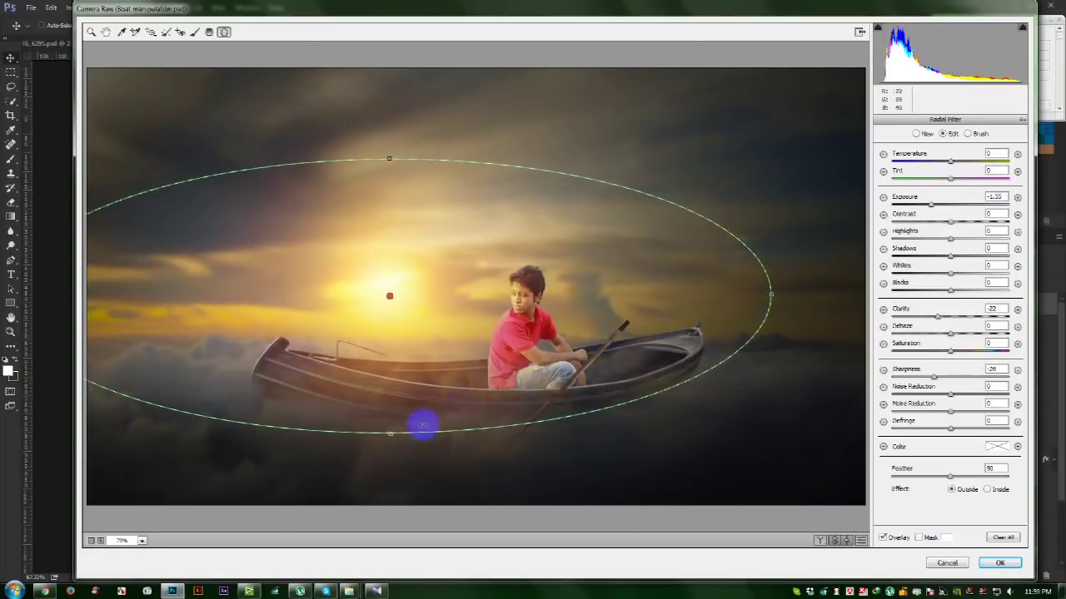
drag(392, 435, 375, 460)
drag(684, 396, 747, 408)
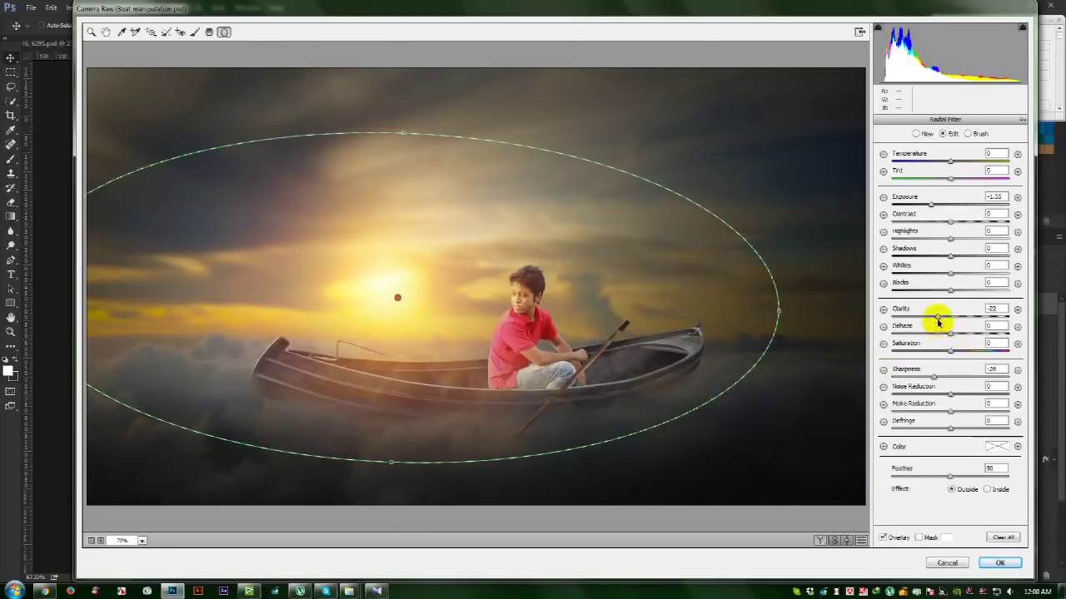
drag(938, 319, 928, 318)
mouse_move(949, 355)
mouse_down()
mouse_move(964, 352)
mouse_move(918, 345)
mouse_move(967, 350)
mouse_move(948, 350)
mouse_up()
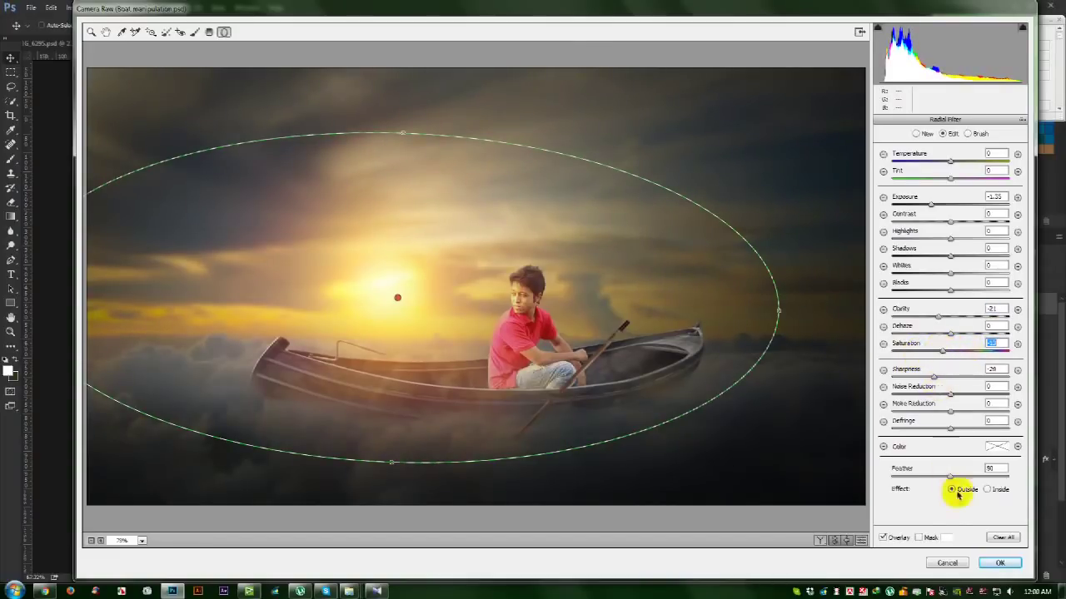
click(105, 33)
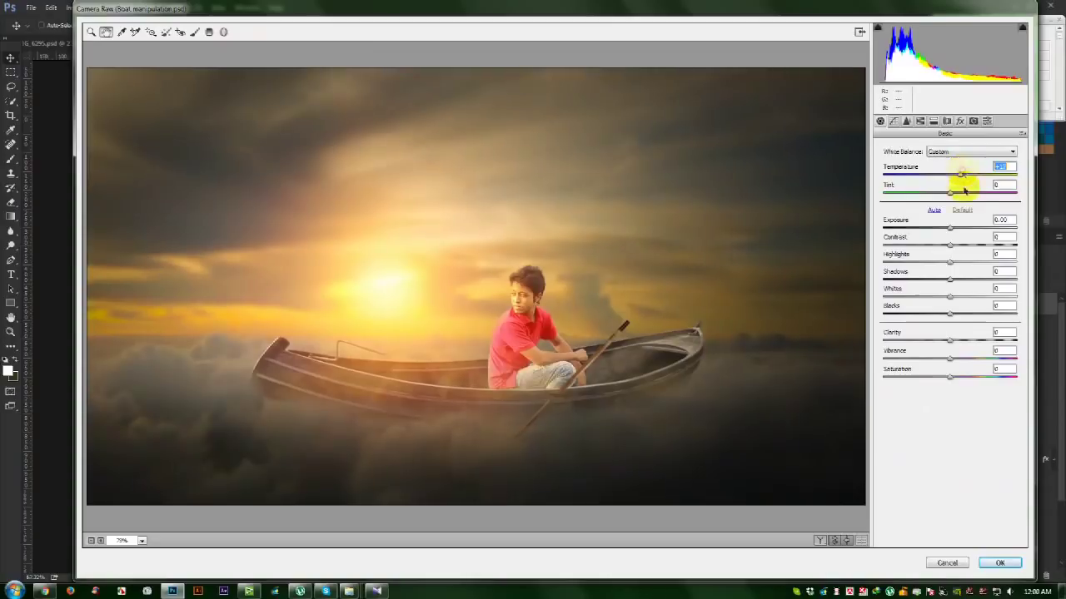
In Basic, set exposure +0.10, contrast +18, shadows +31, whites +22, vibrance +10, saturation 0
drag(948, 226, 950, 230)
double_click(950, 230)
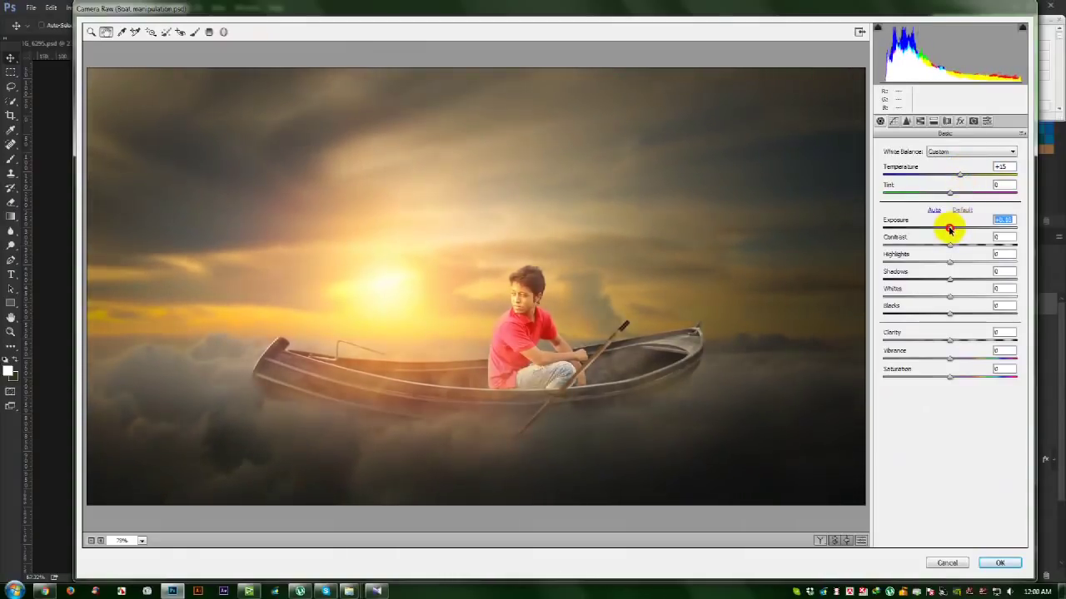
drag(949, 280, 970, 279)
drag(950, 296, 963, 294)
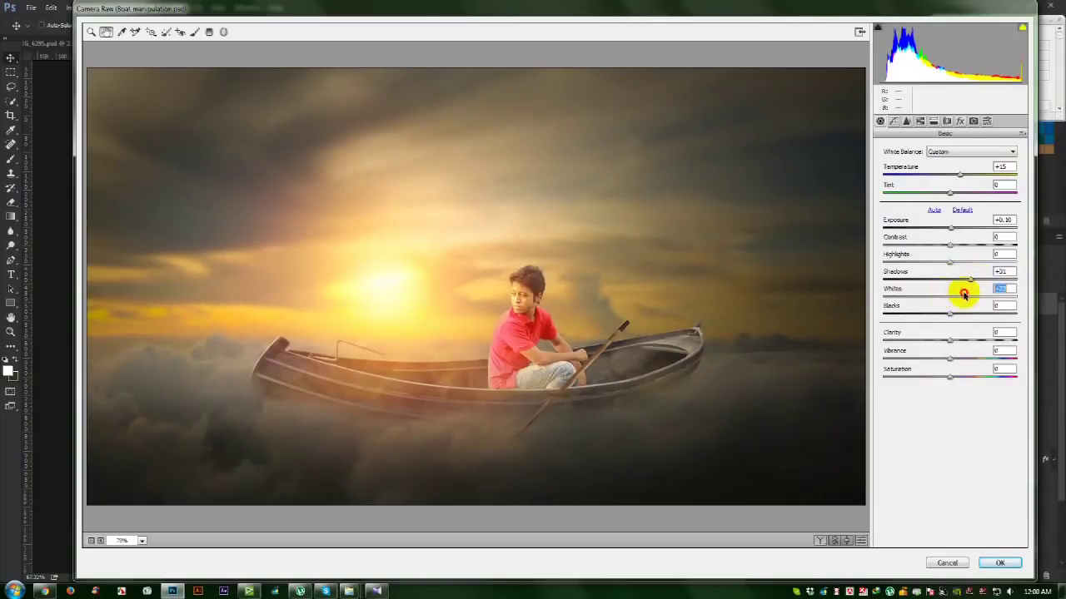
mouse_move(948, 358)
mouse_down()
mouse_move(970, 360)
mouse_move(946, 377)
mouse_up()
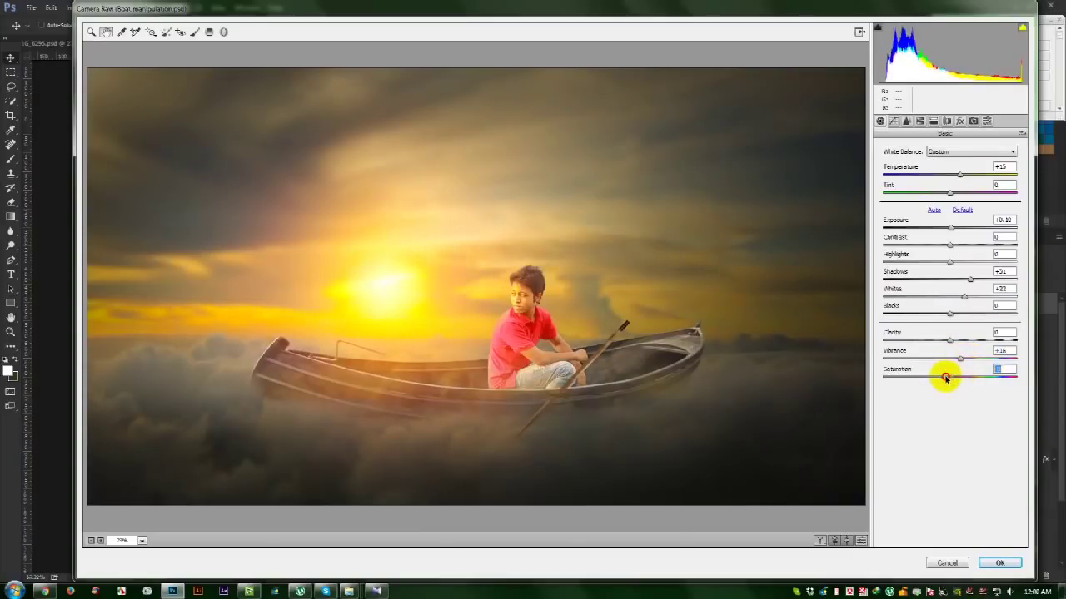
drag(954, 377, 959, 376)
click(1001, 351)
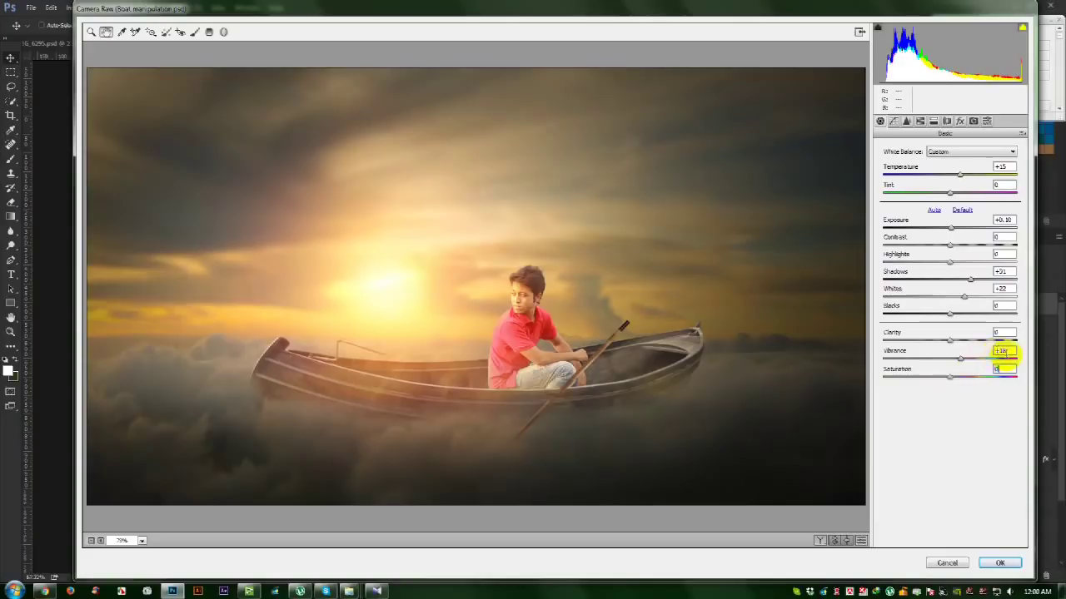
text(10)
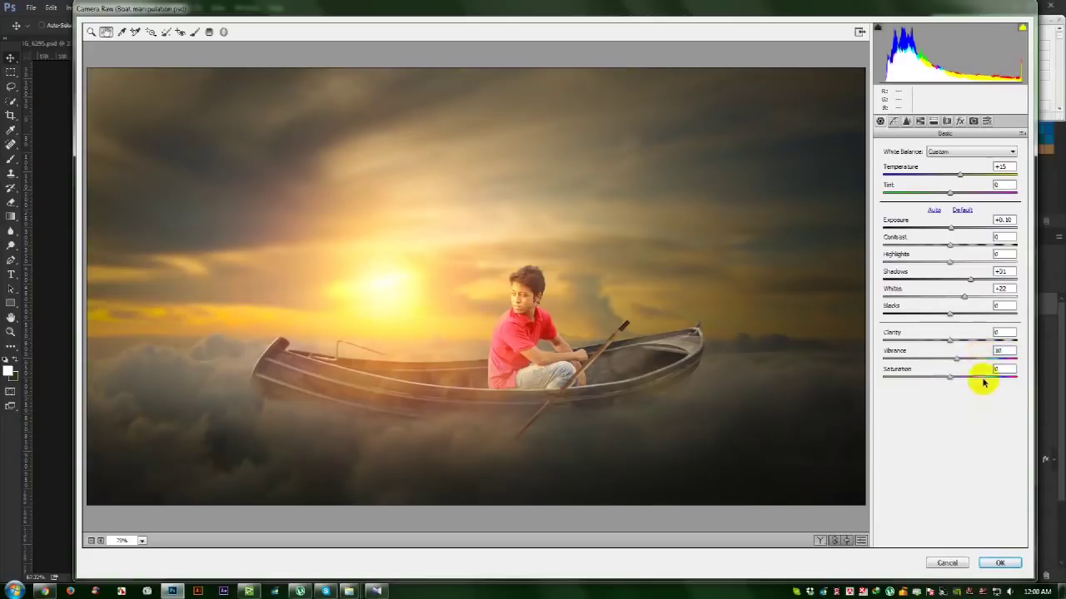
drag(951, 245, 964, 249)
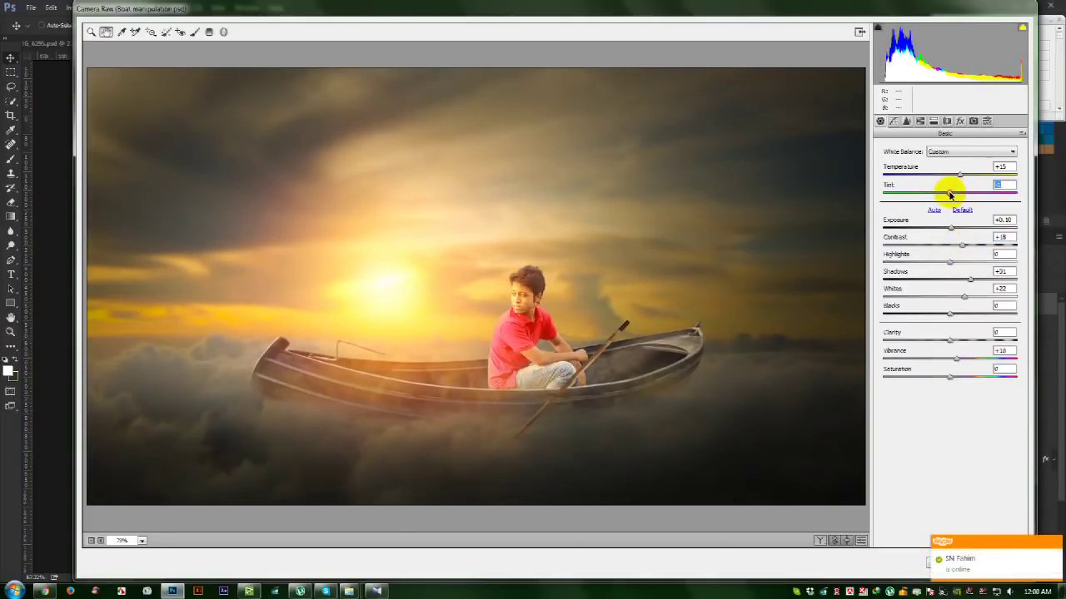
click(306, 147)
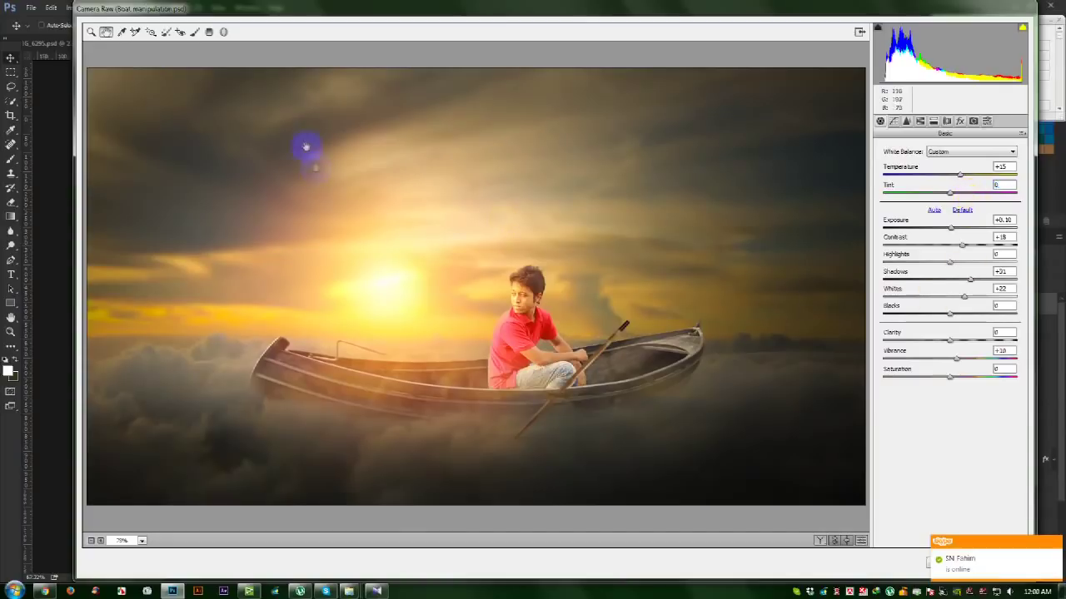
click(196, 33)
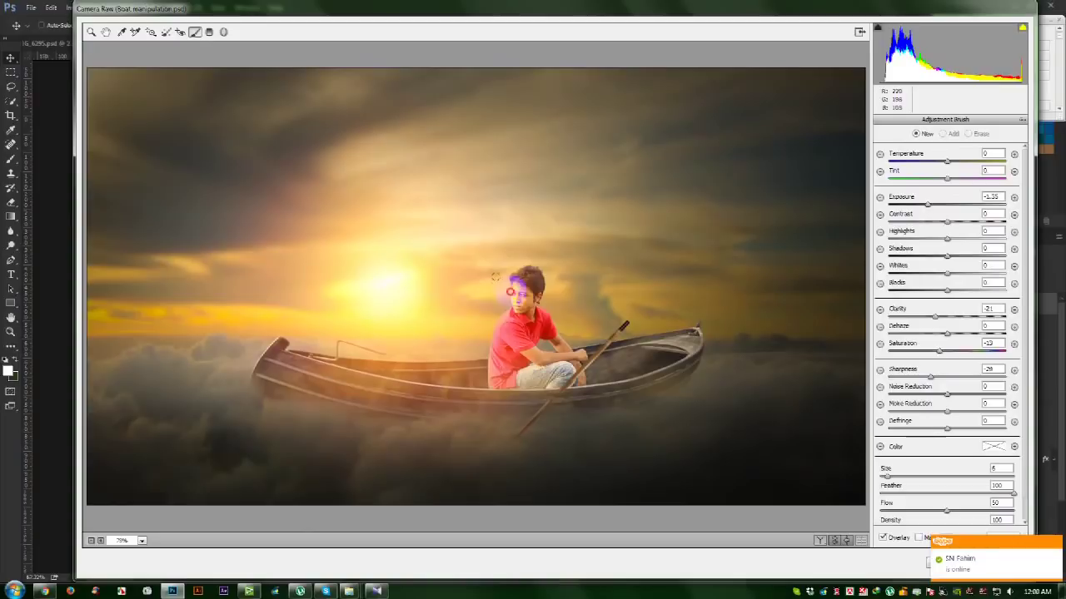
Brush the boy's left side and boat's right end, zeroing exposure, clarity, saturation, sharpness
drag(510, 292, 490, 379)
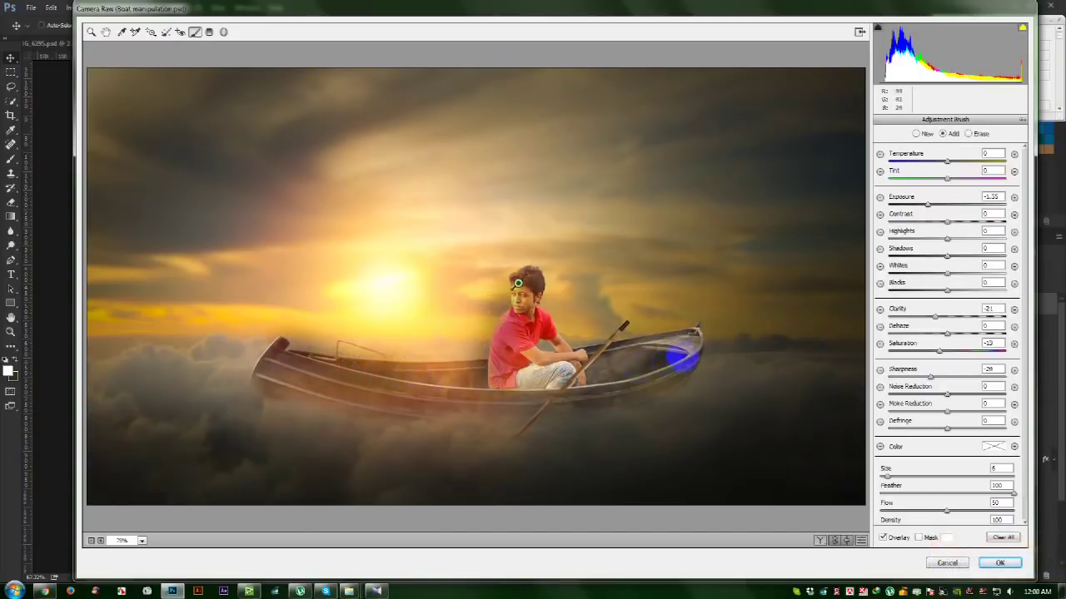
drag(681, 340, 704, 362)
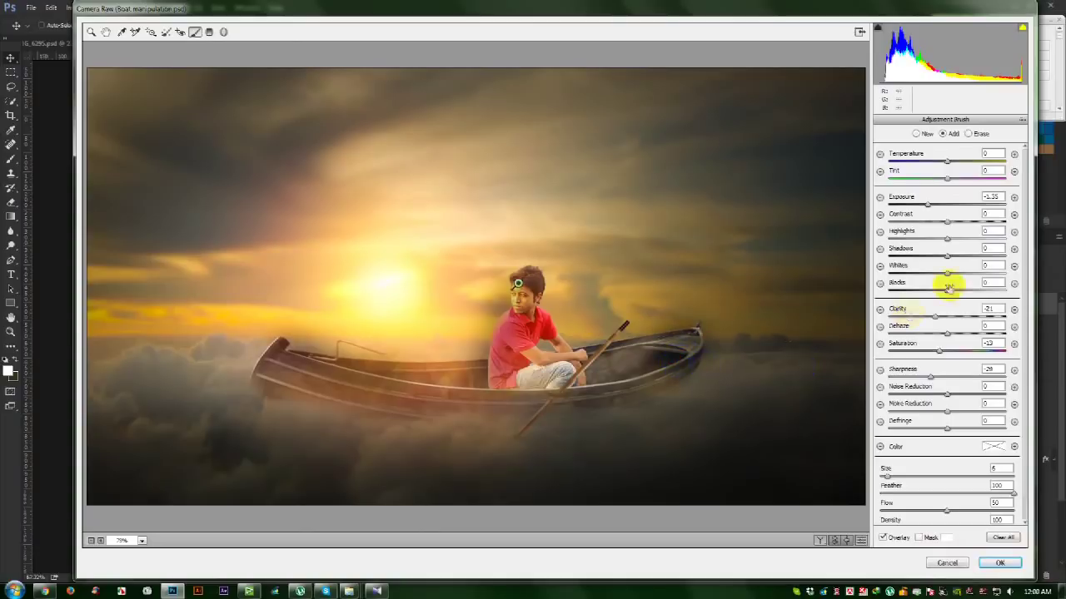
click(993, 196)
text(0)
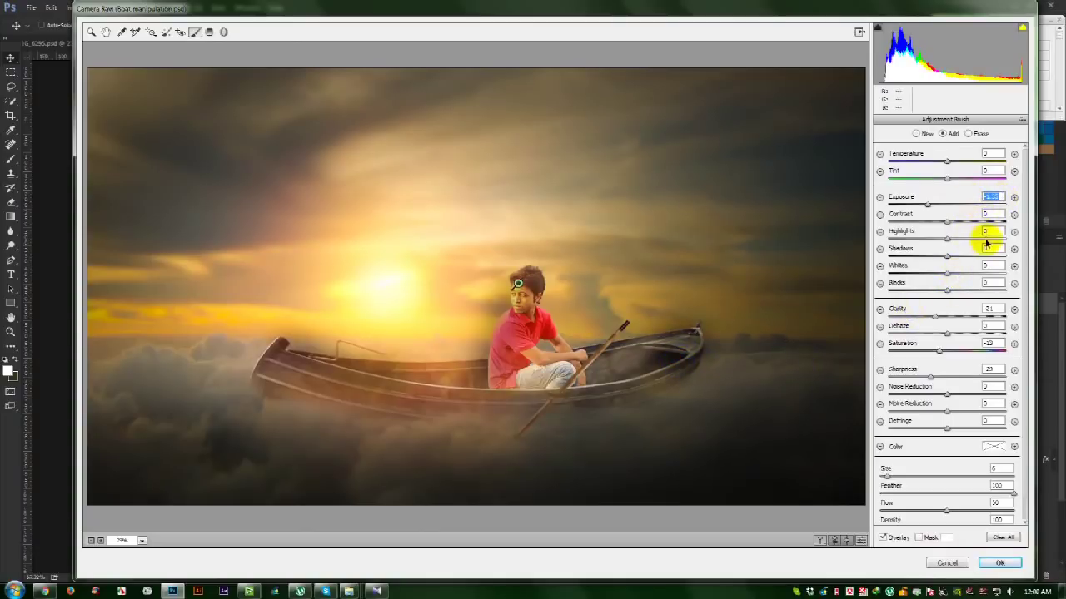
click(992, 309)
text(0)
click(993, 343)
text(0)
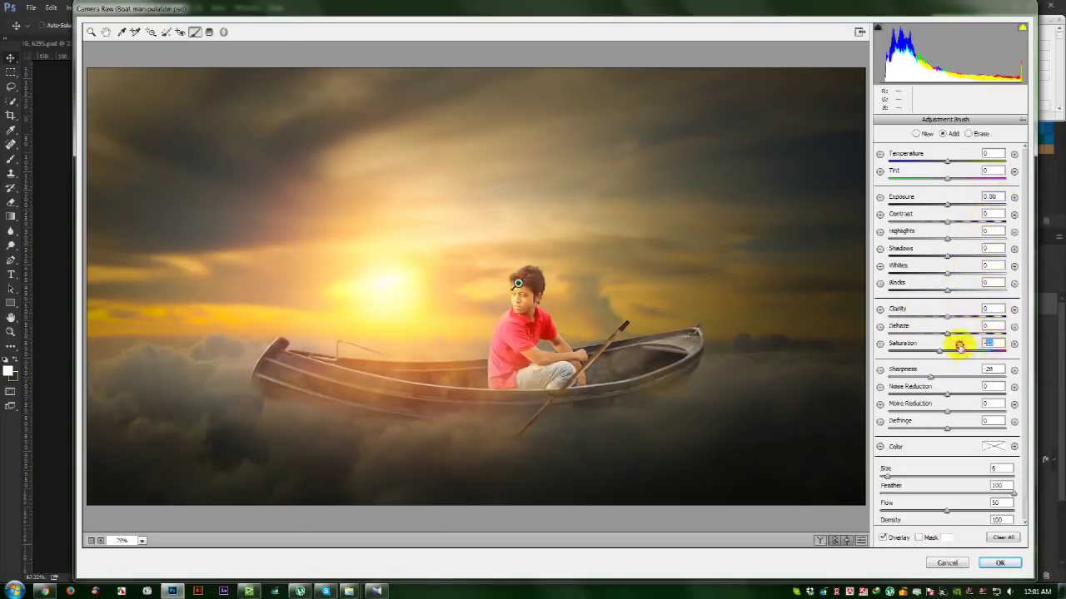
click(991, 369)
text(0)
Set the Adjustment Brush size to 5 and adjust the brushed area's temperature
click(999, 467)
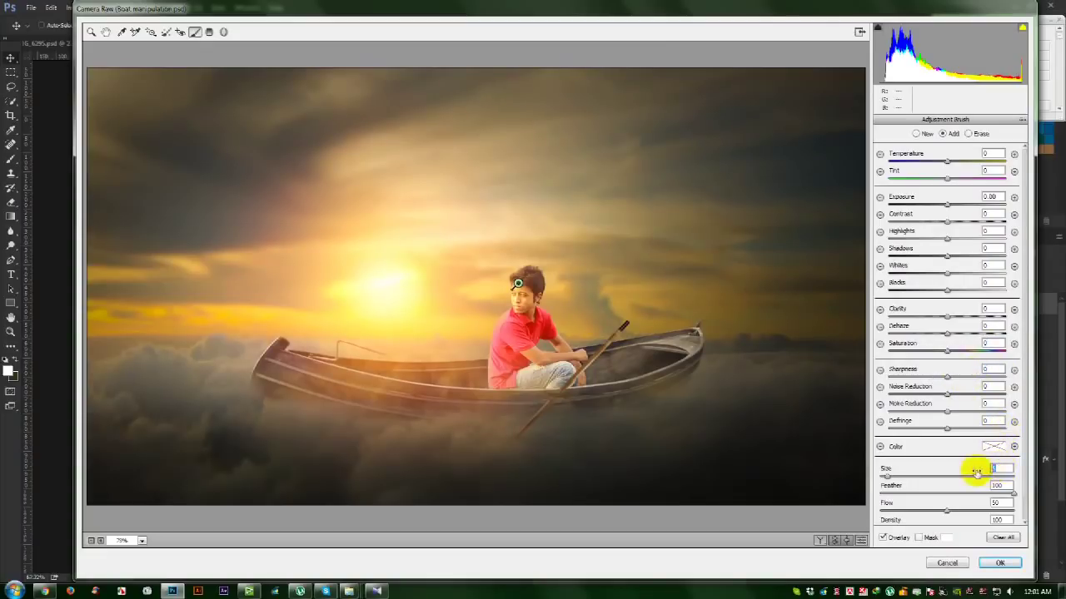
text(0)
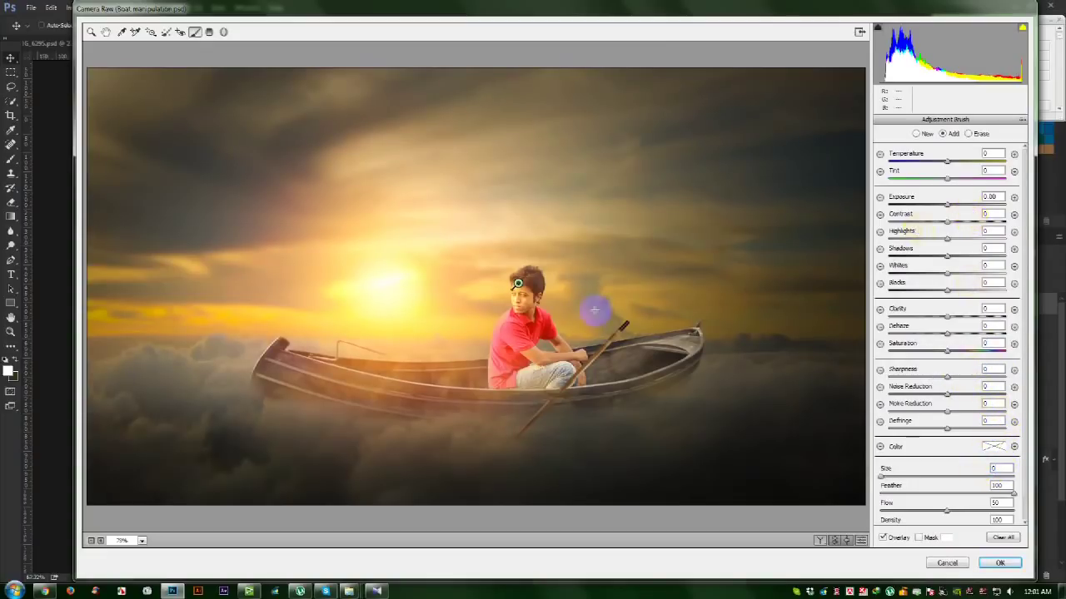
click(999, 469)
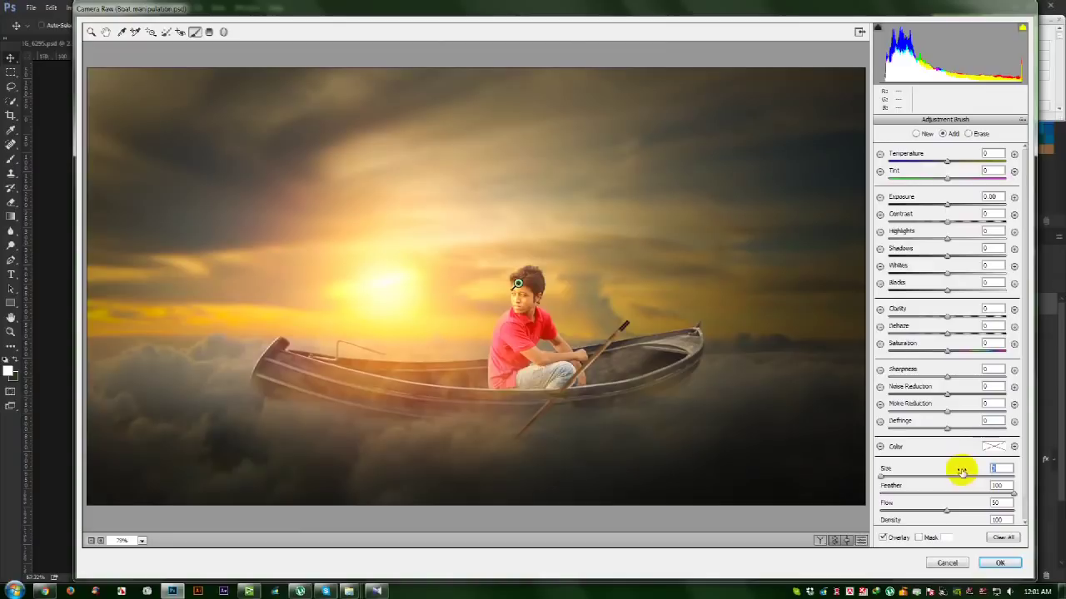
text(5)
click(694, 227)
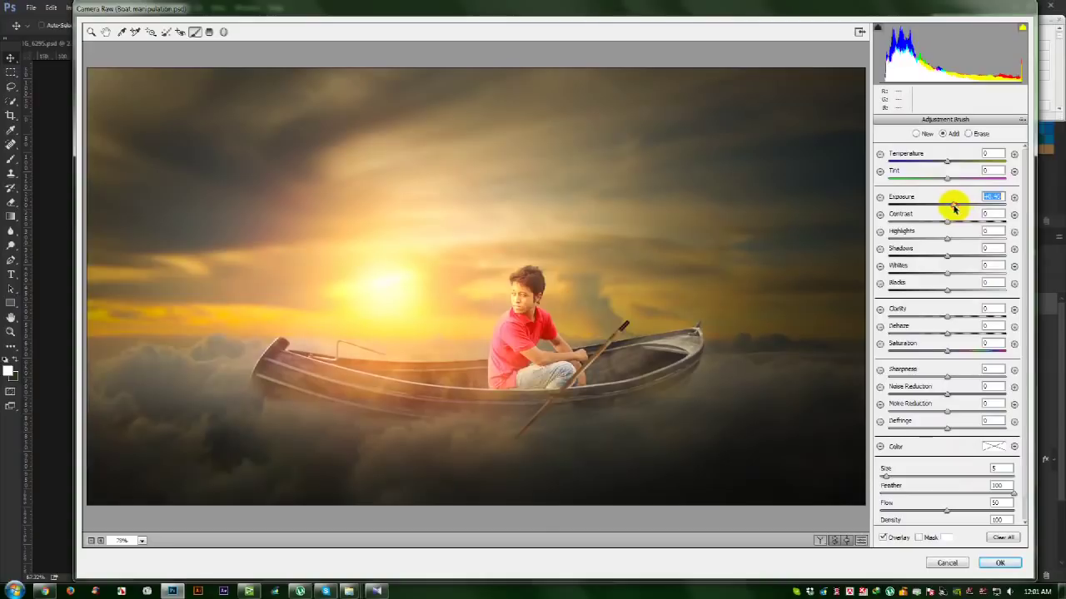
click(952, 162)
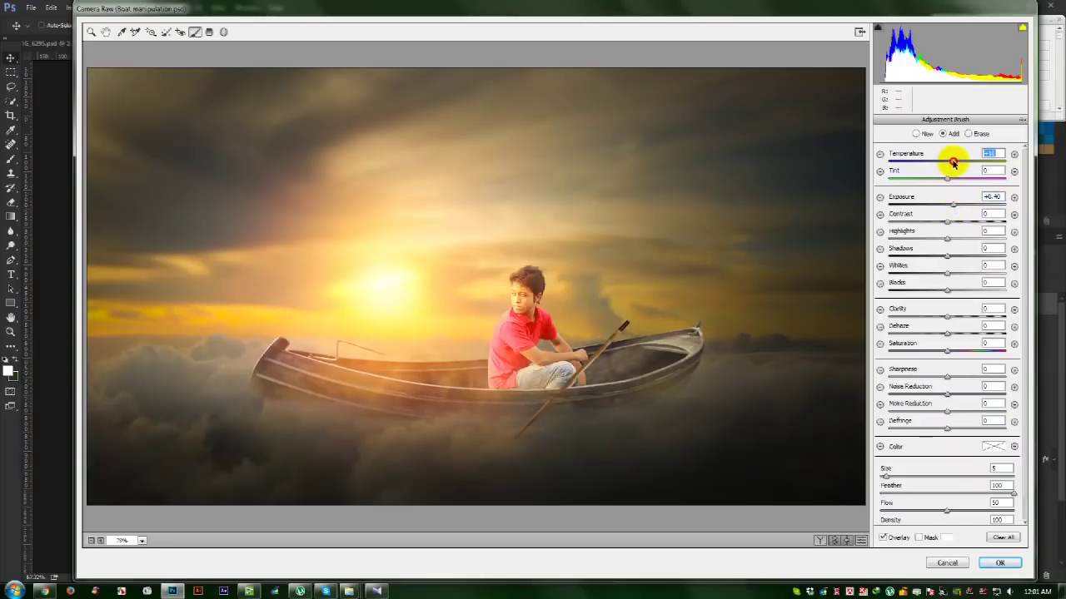
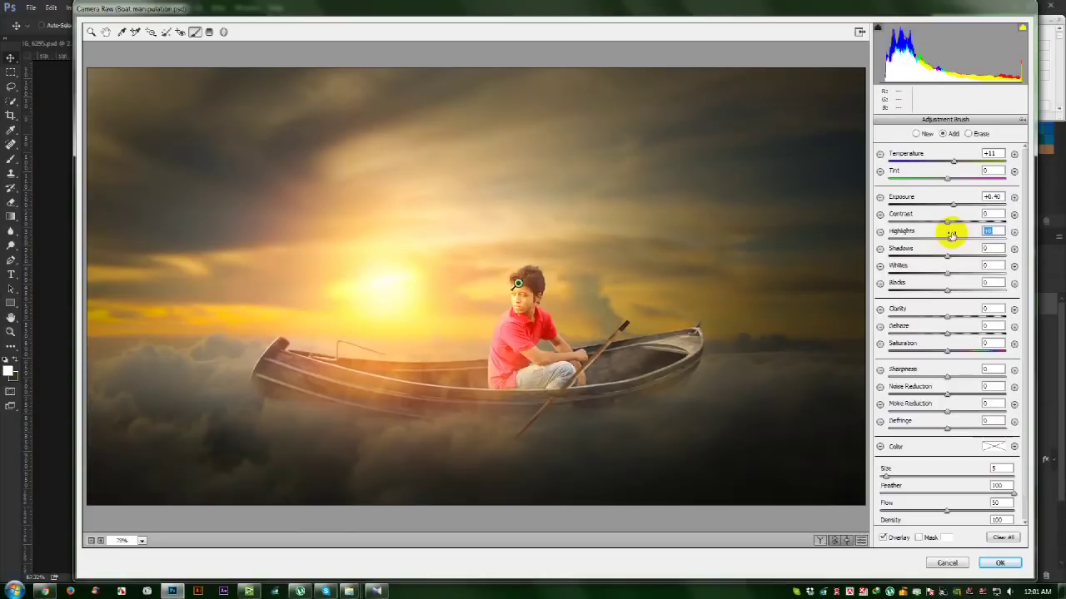
Apply the Camera Raw brush edits (+0.40 exposure, +11 temperature) to the composite
click(999, 564)
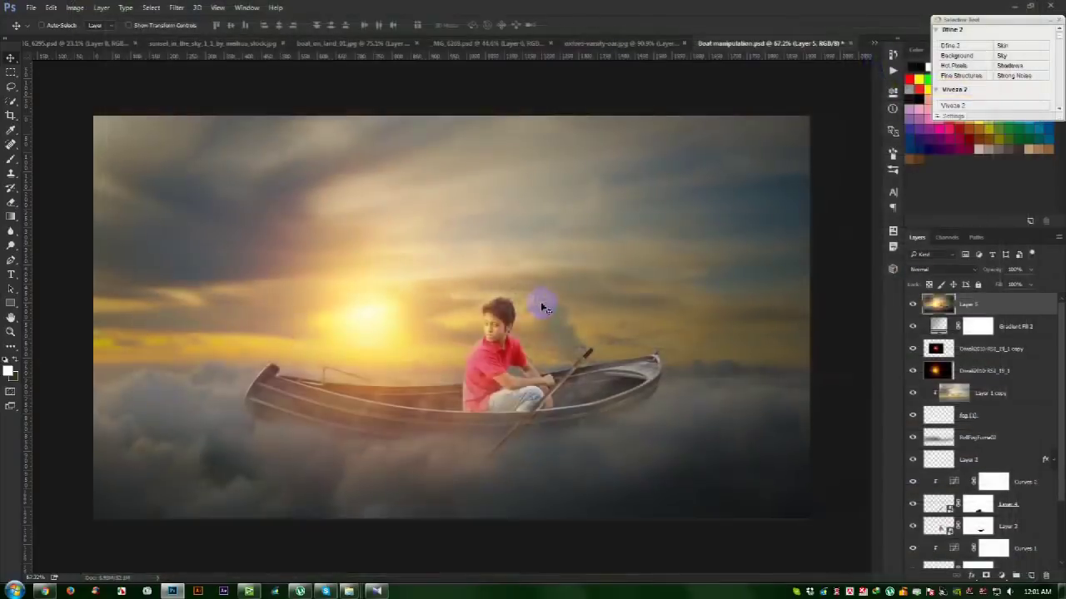
Reopen and cancel Camera Raw, then launch Nik Color Efex Pro 4 on the image
click(178, 8)
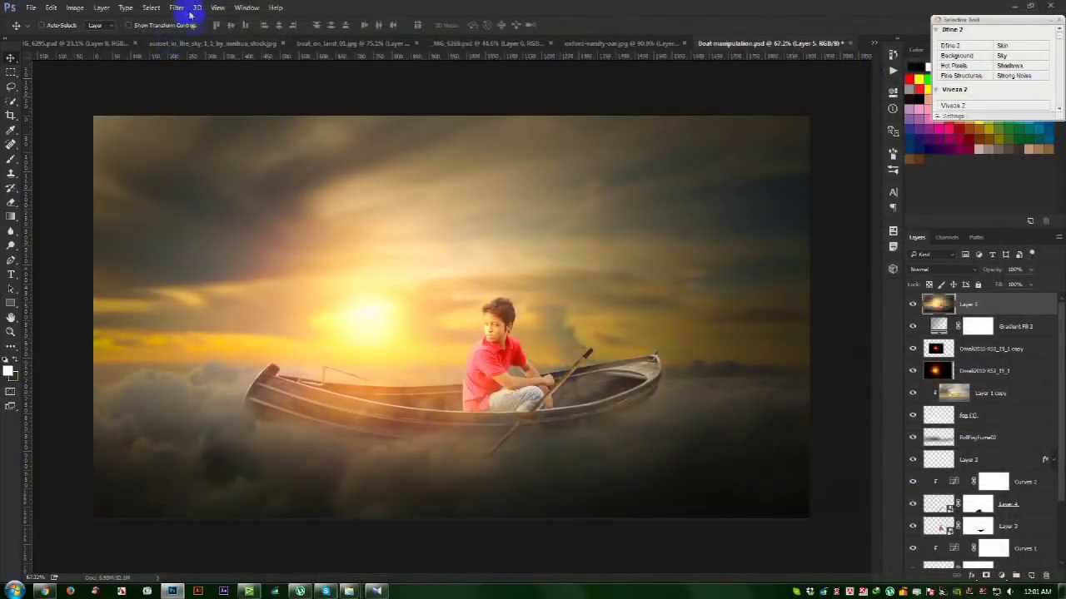
click(203, 76)
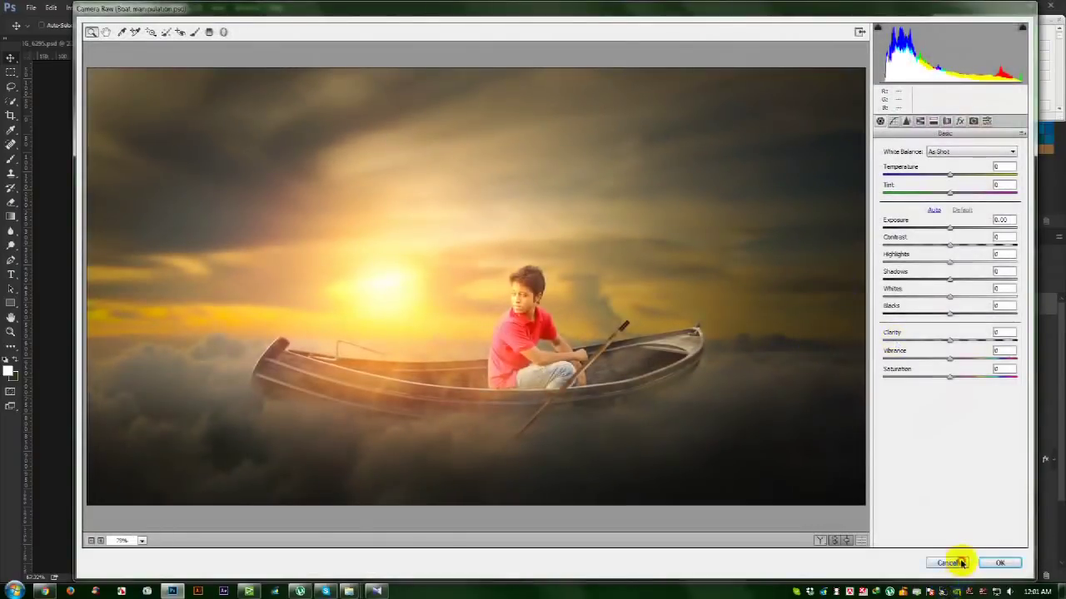
click(962, 563)
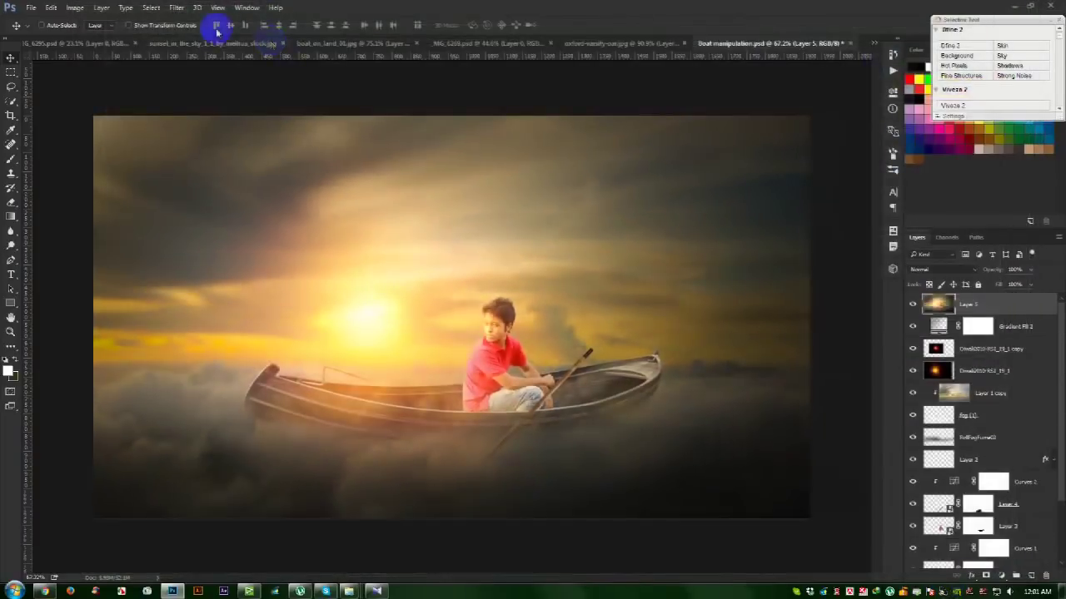
click(177, 7)
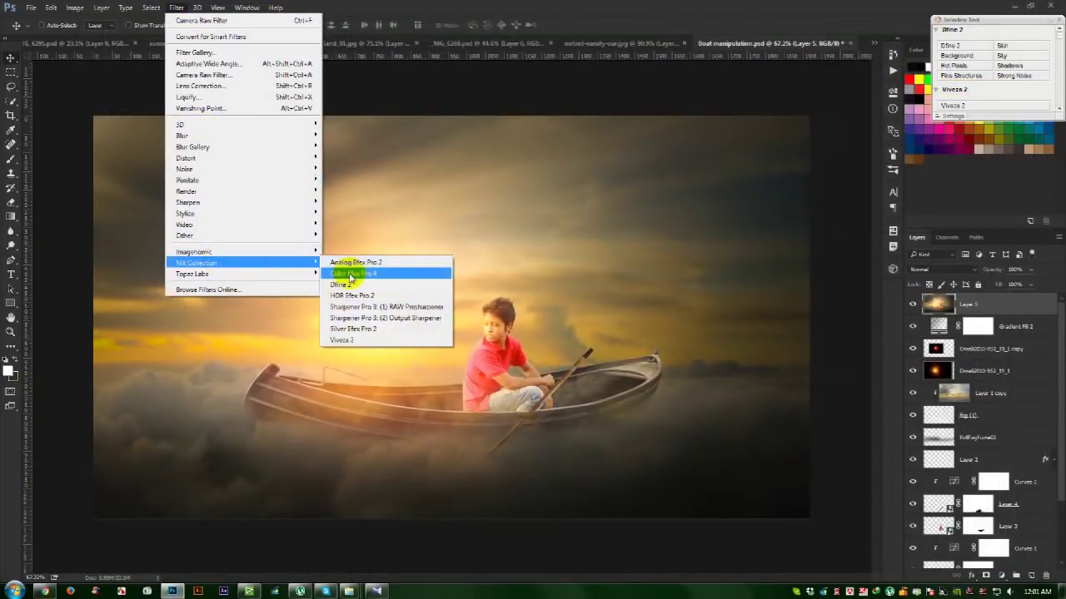
click(347, 273)
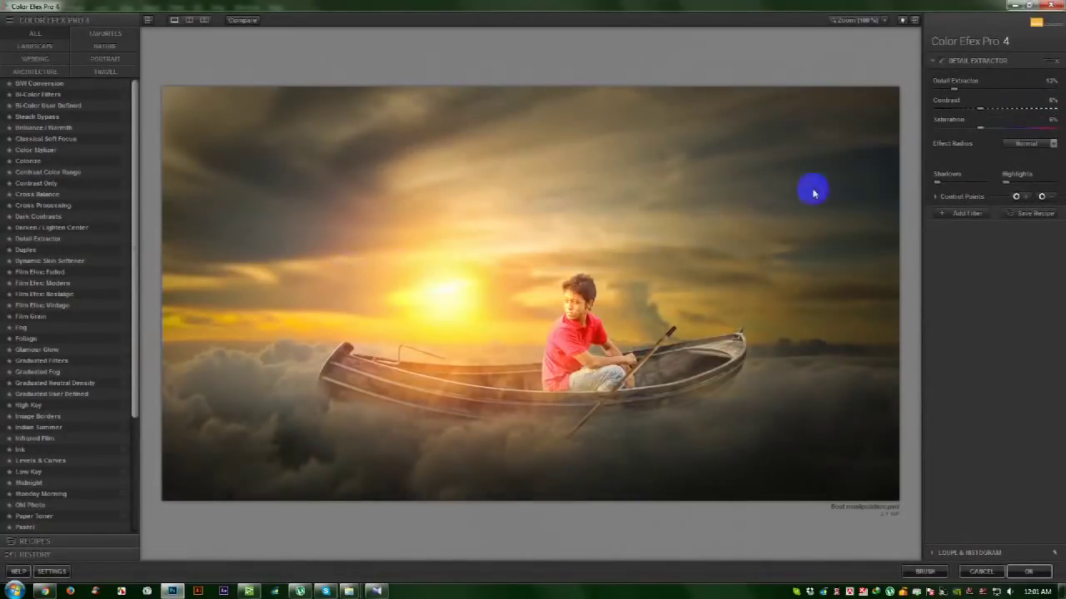
Increase the Detail Extractor strength and add a second filter slot
drag(956, 89, 994, 95)
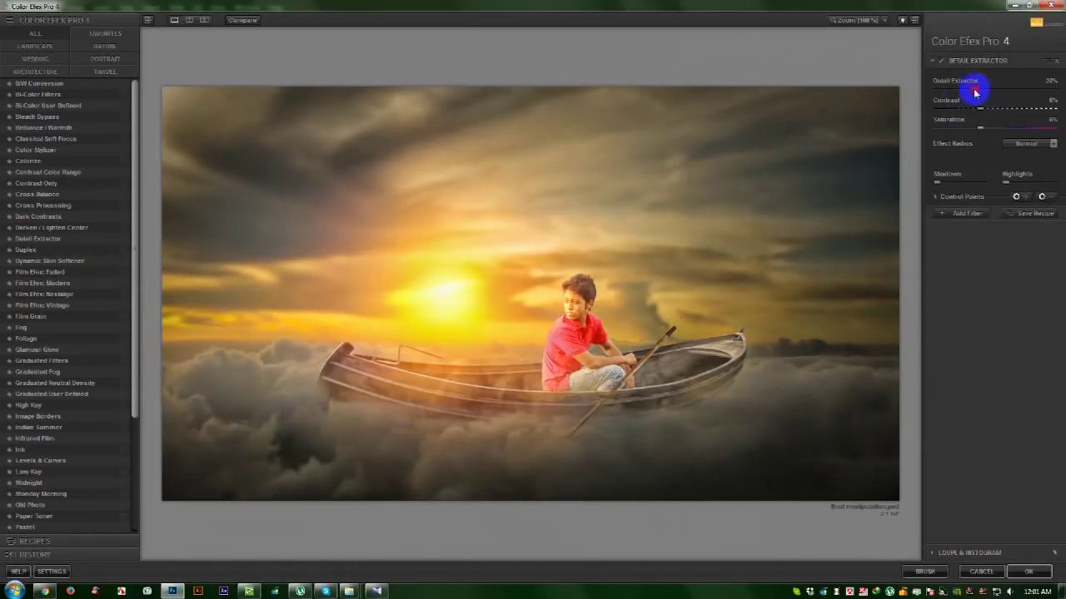
click(964, 213)
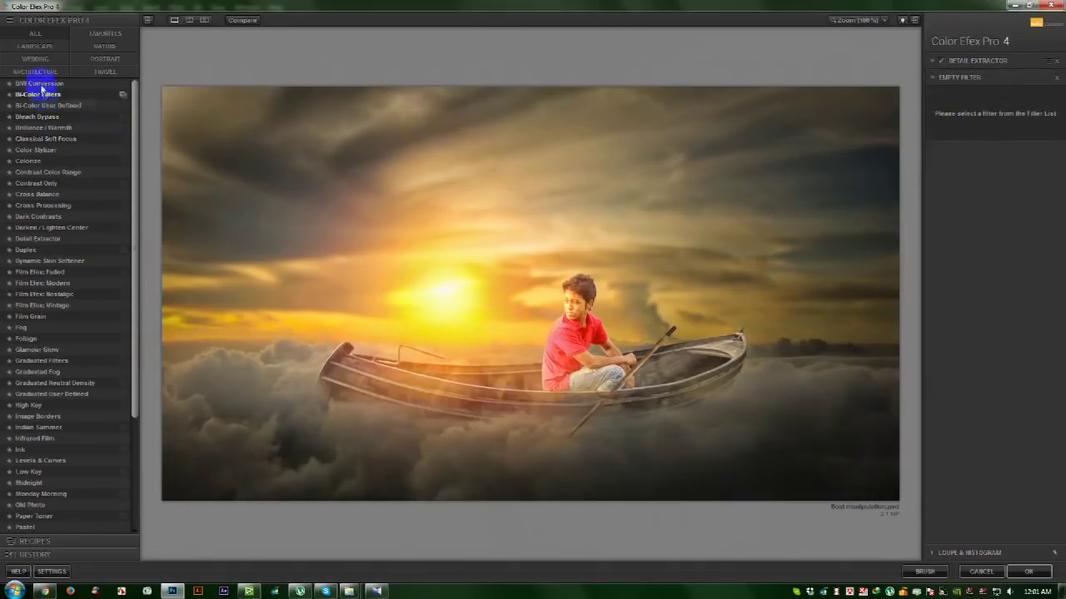
Preview the filters from Bi-Color Filters through Cross Balance in the second slot
click(41, 94)
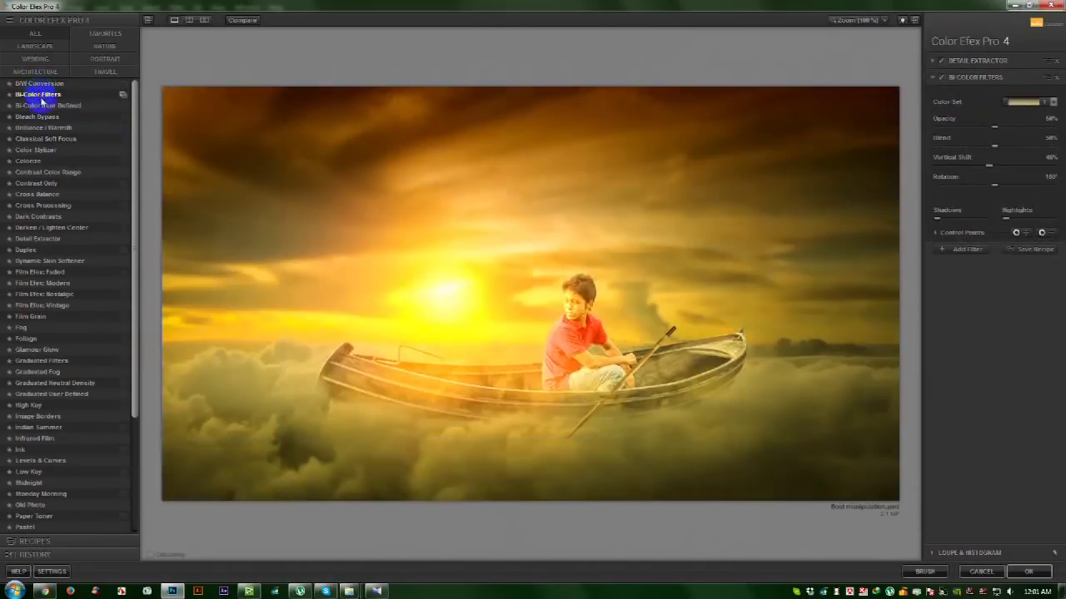
click(41, 105)
click(39, 116)
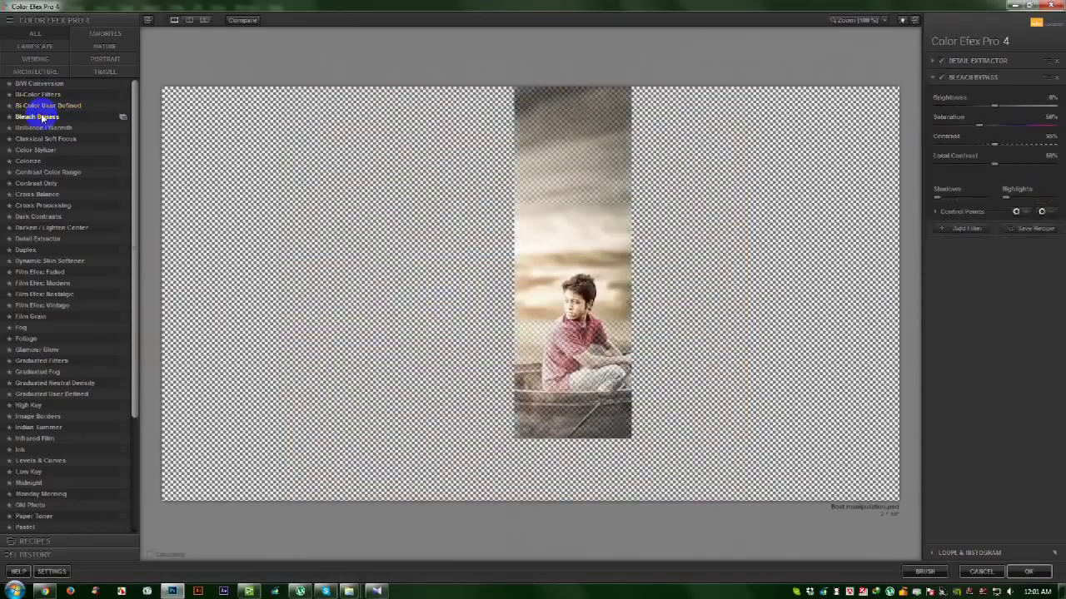
click(39, 127)
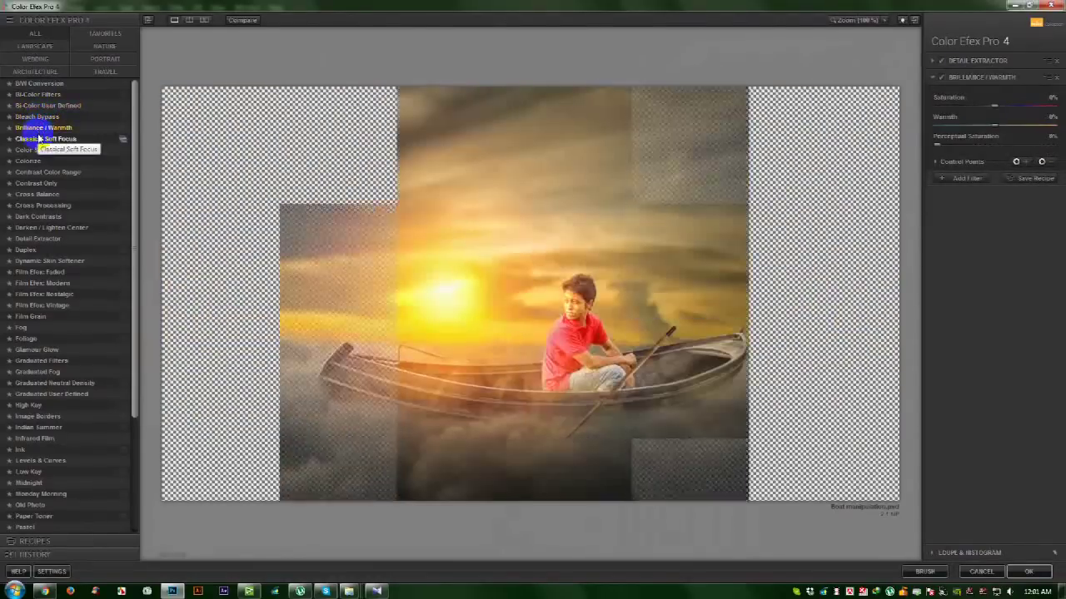
click(38, 138)
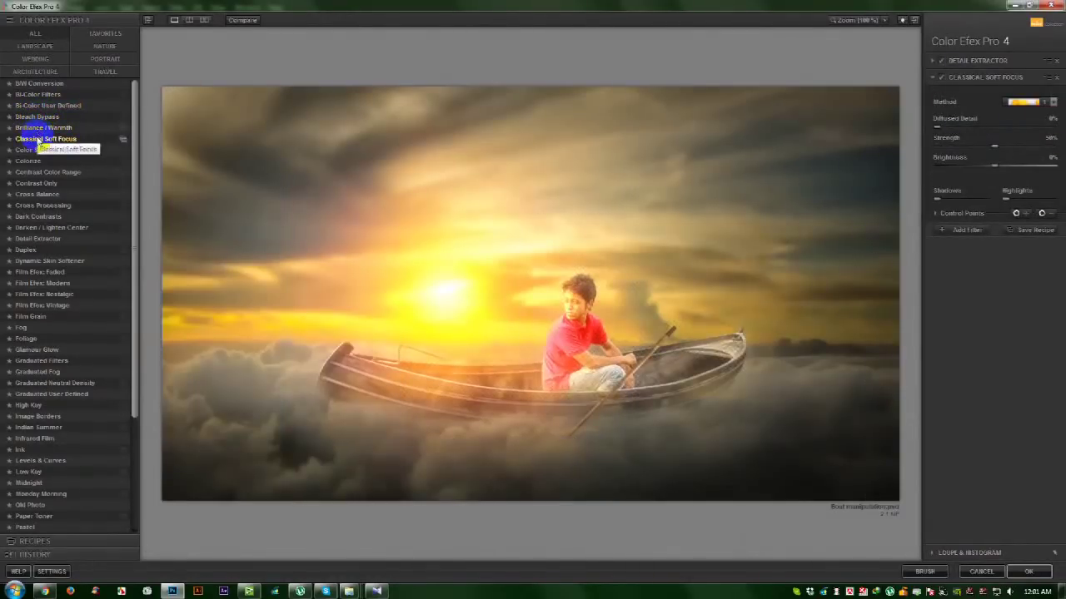
click(32, 150)
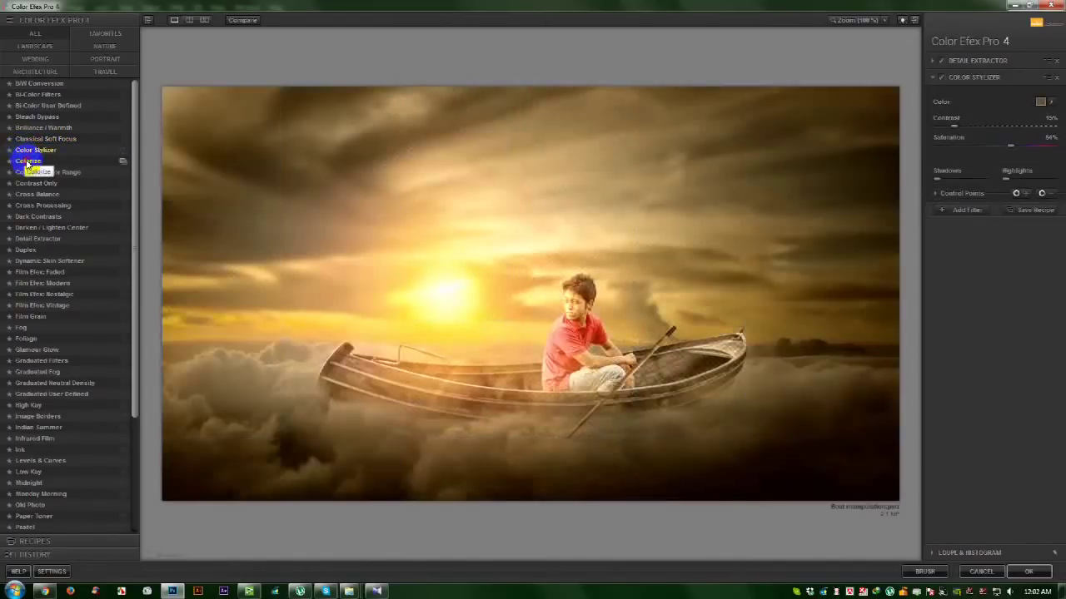
click(28, 162)
click(21, 172)
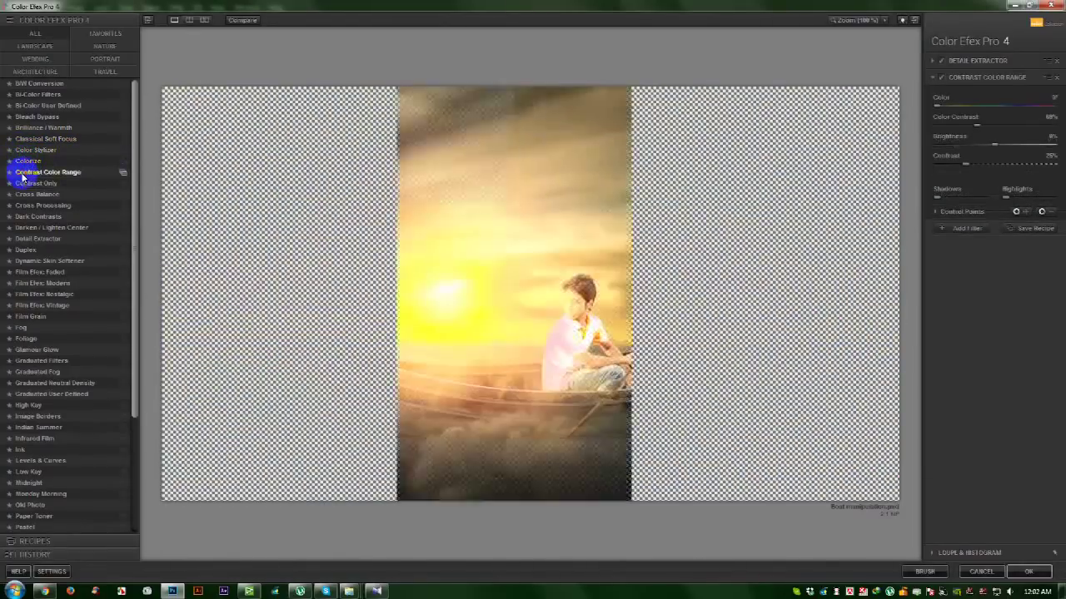
click(30, 183)
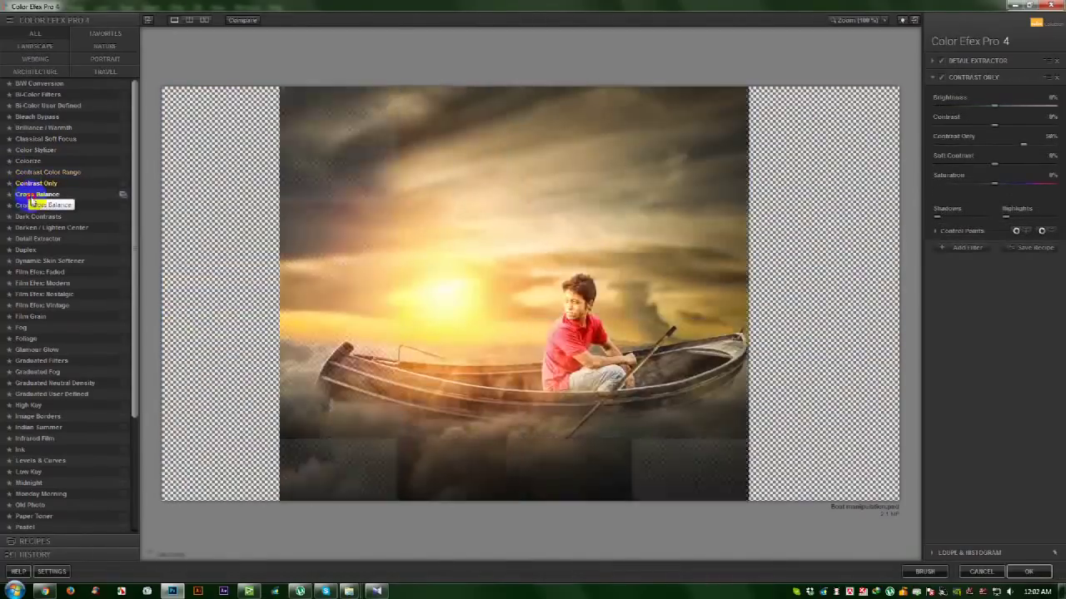
click(30, 195)
Try Cross Balance's Daylight To Tungsten and Tungsten To Daylight presets, then choose Darken / Lighten Center
click(989, 102)
click(989, 125)
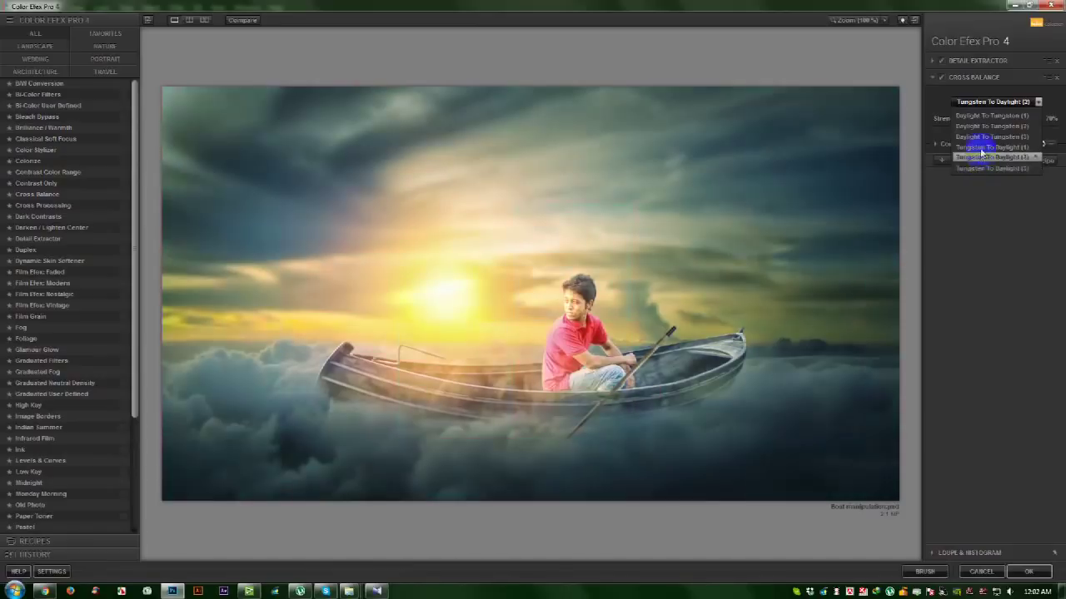
click(987, 157)
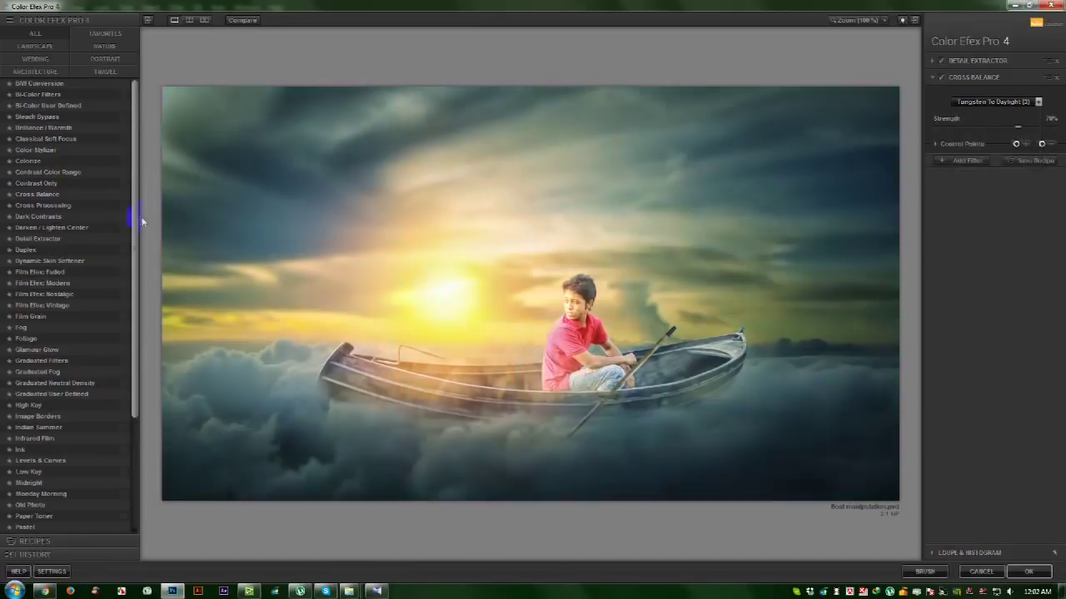
click(50, 227)
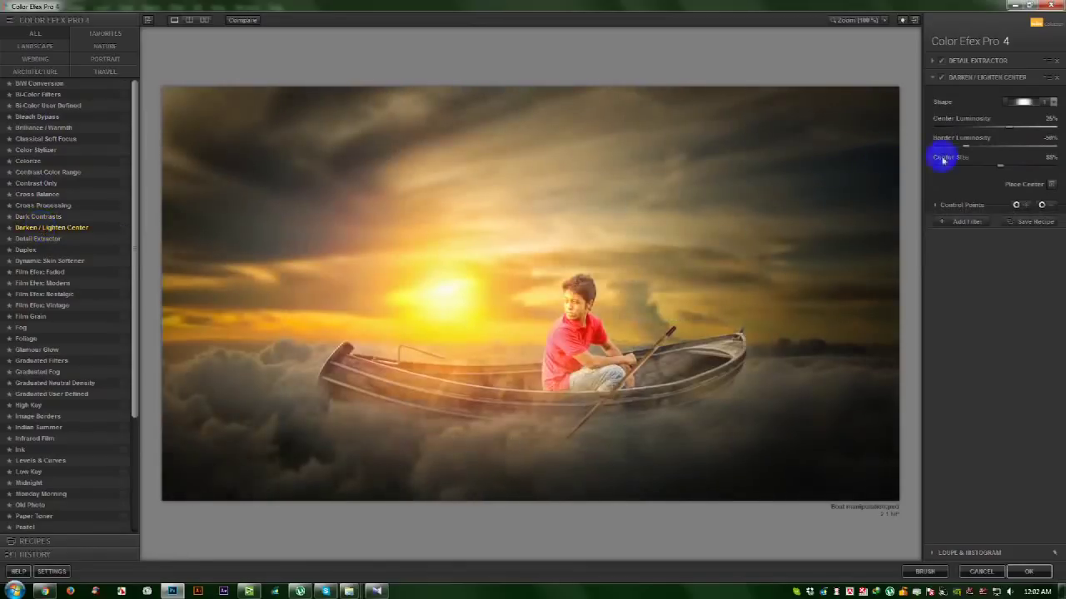
Set Detail Extractor to 10% and put Cross Processing in a third filter slot
click(966, 60)
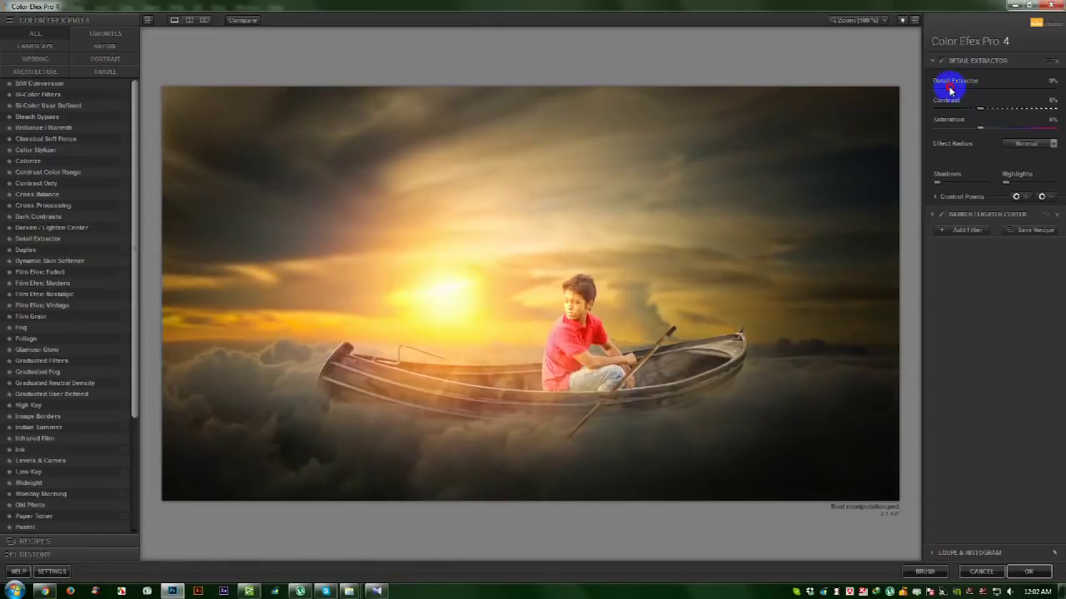
click(953, 89)
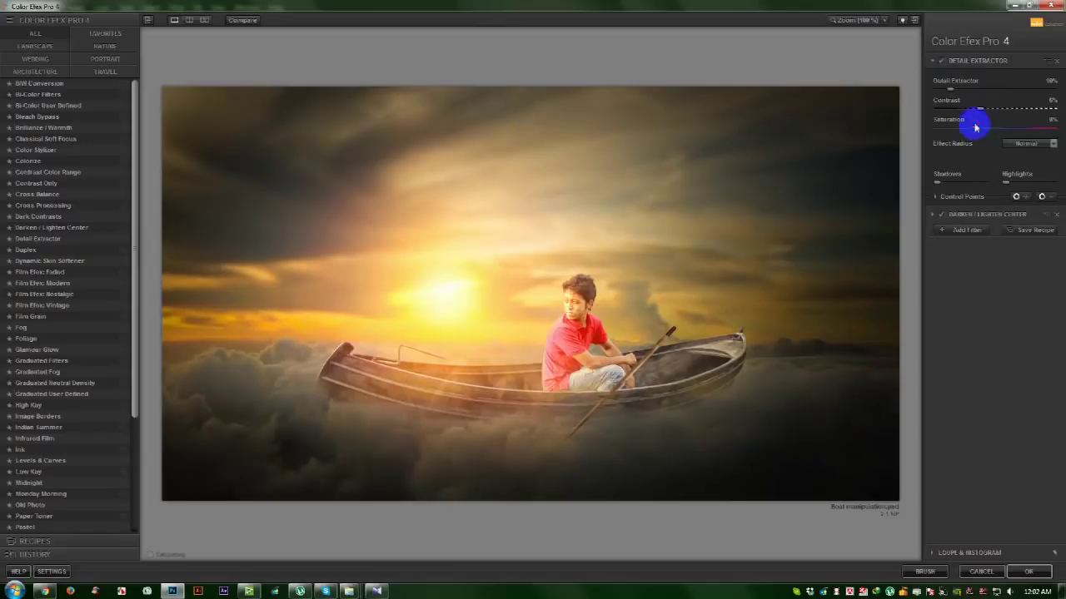
click(969, 214)
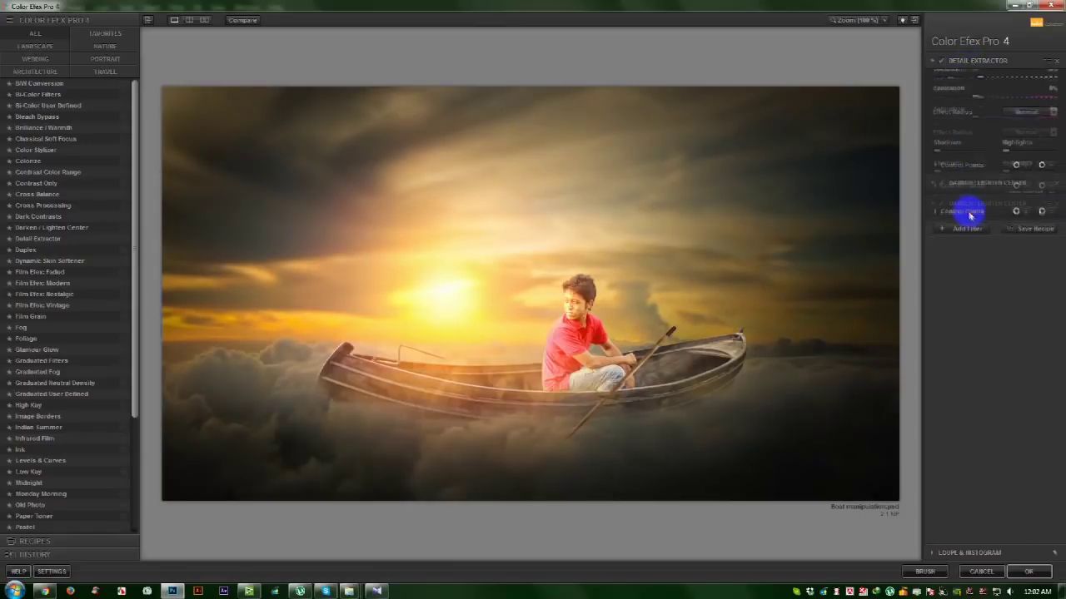
click(959, 221)
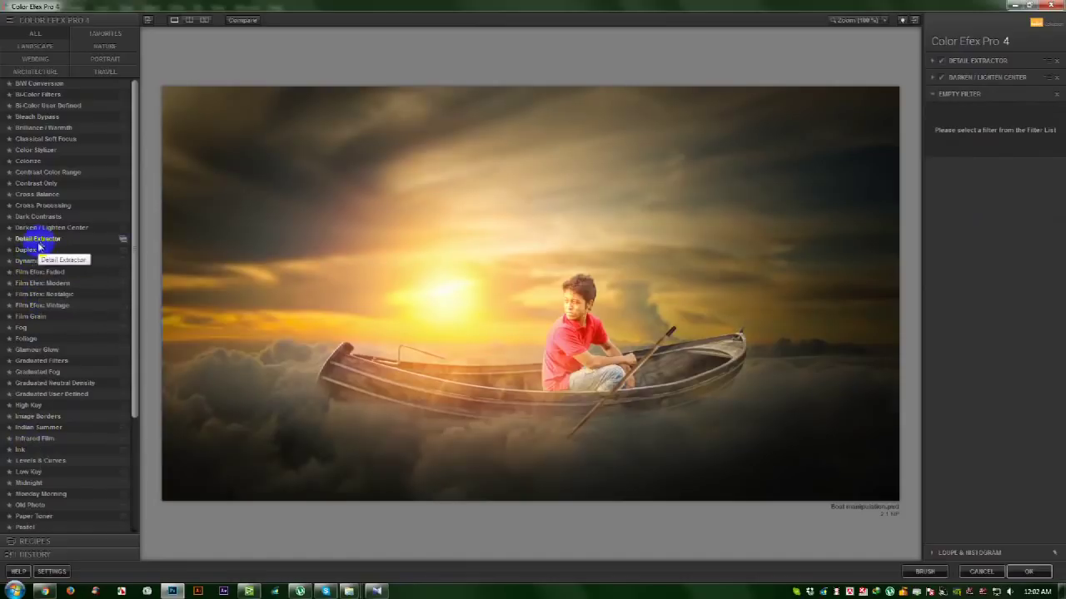
click(44, 207)
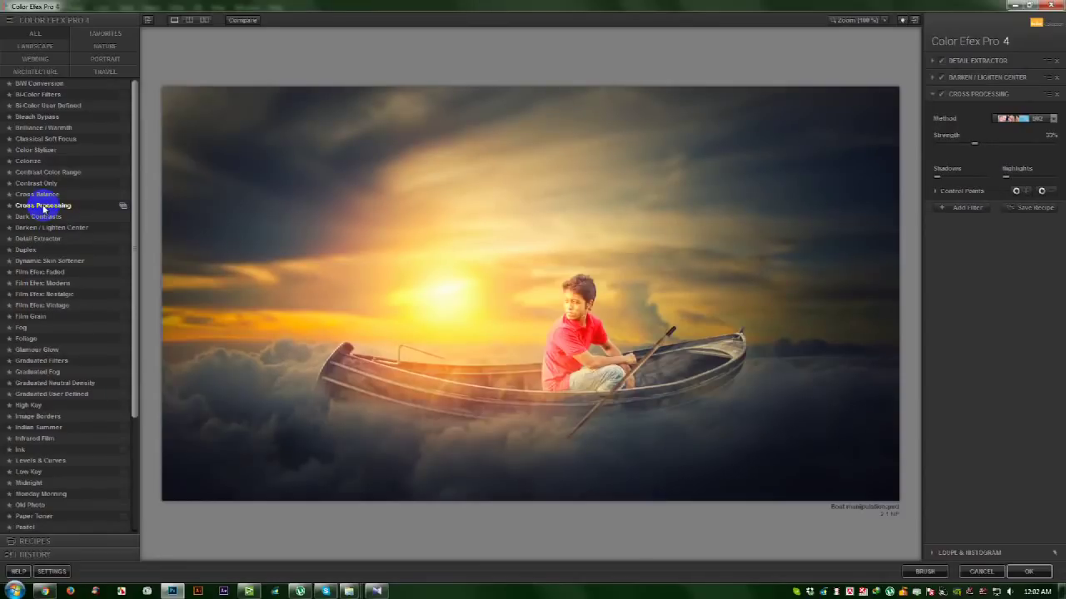
Switch Cross Processing to method B02, compare its presets and settle on the first
click(1032, 118)
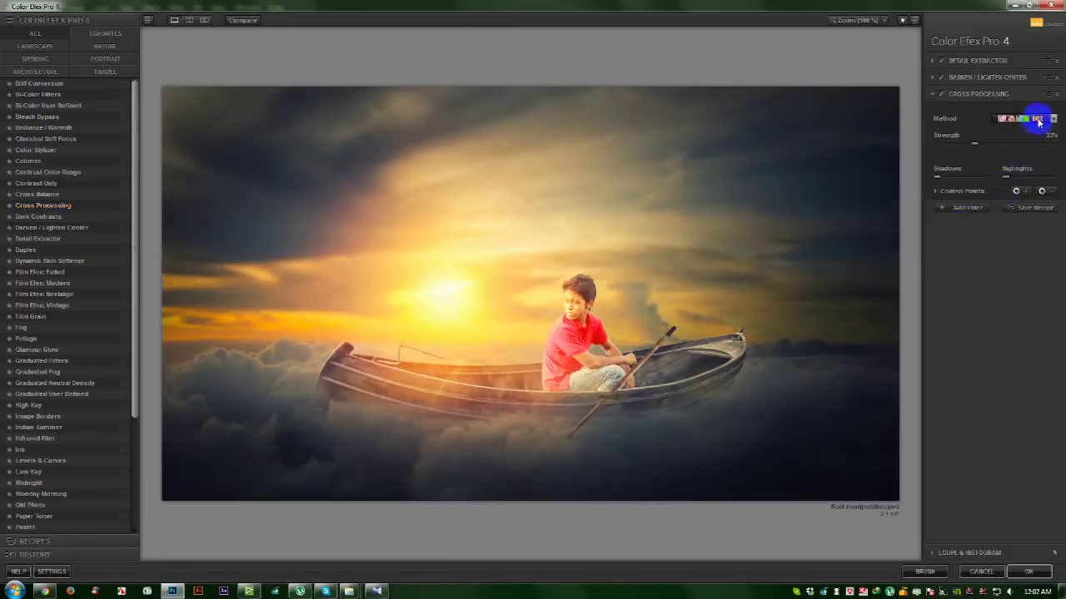
click(1024, 147)
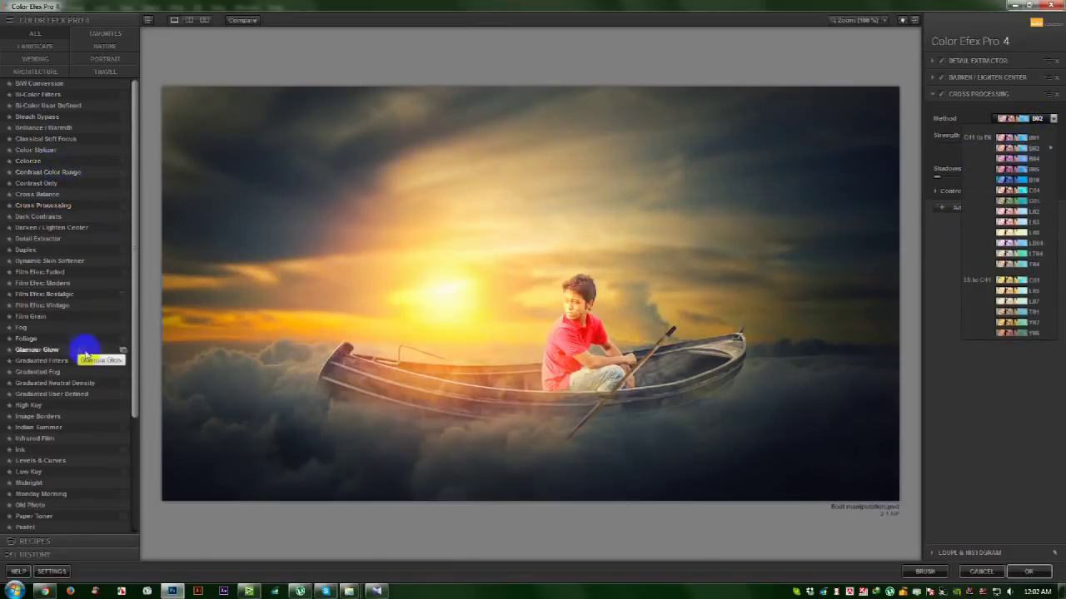
click(1043, 436)
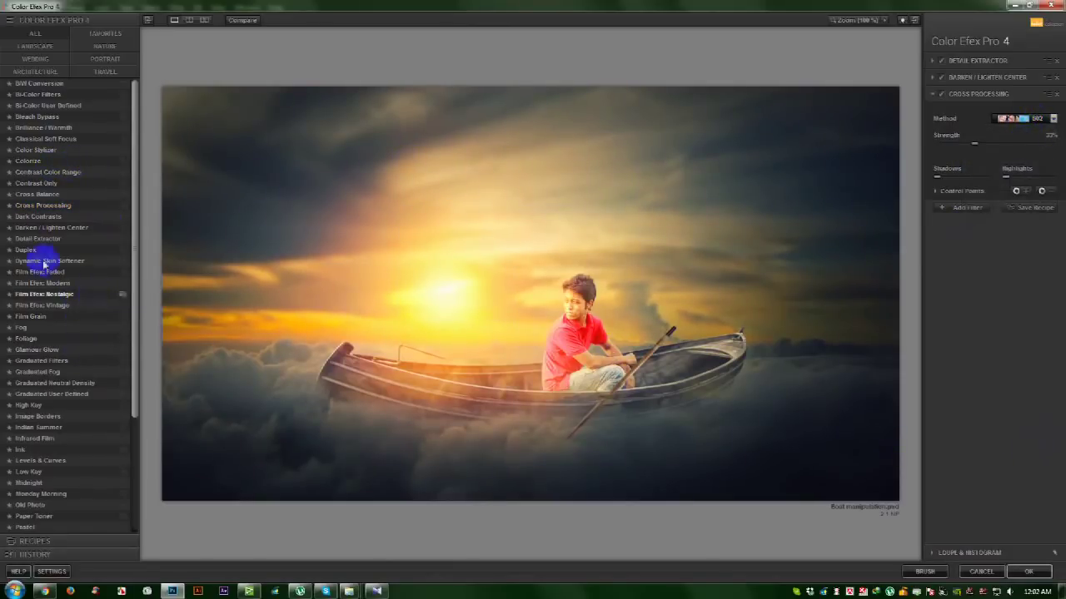
click(121, 205)
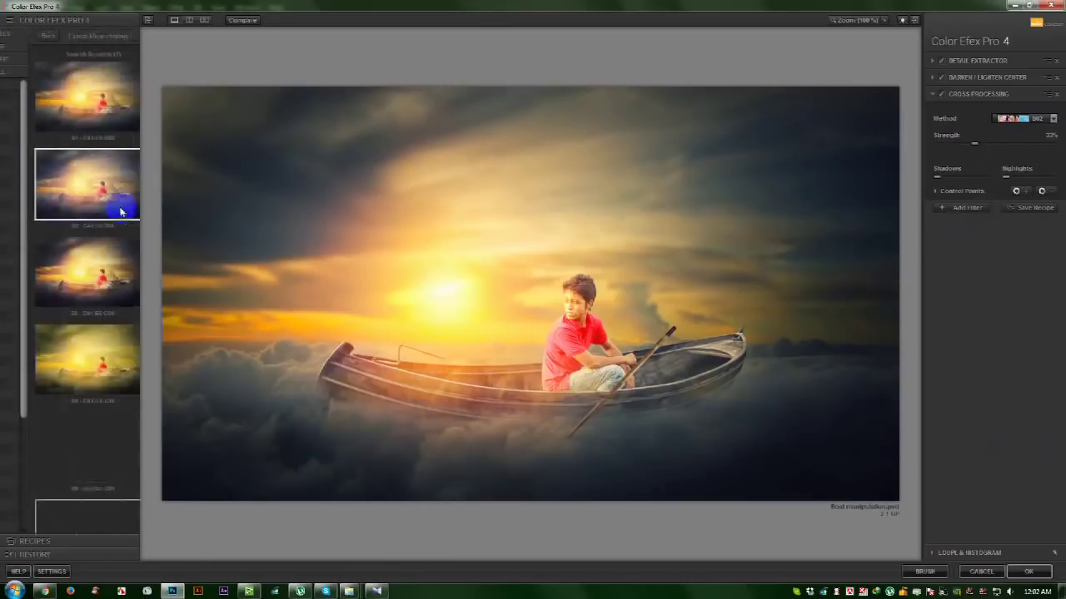
click(79, 248)
click(80, 364)
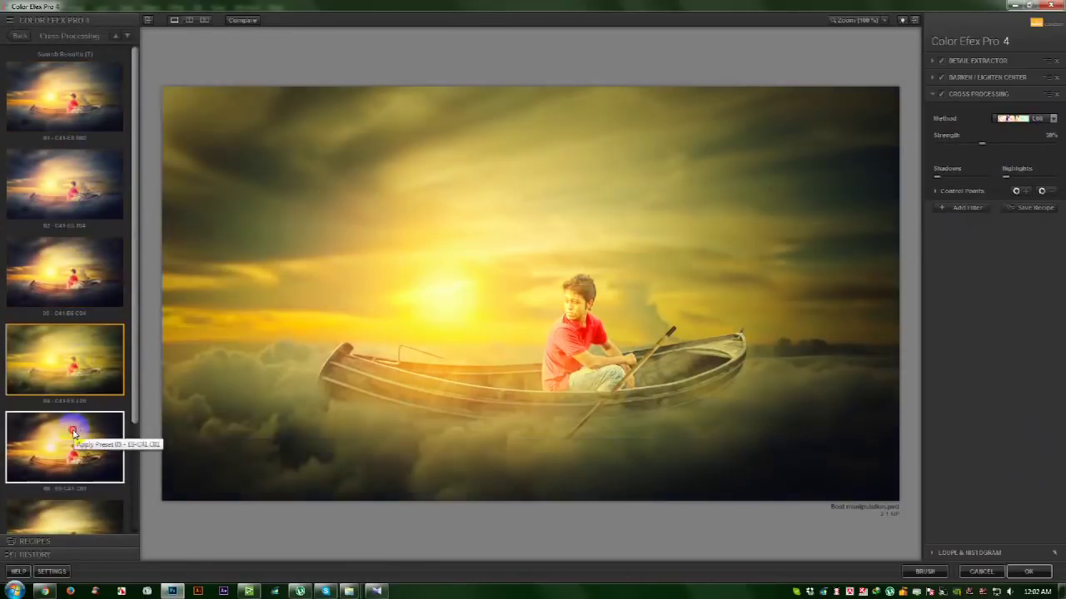
click(78, 436)
scroll(83, 344, down, 3)
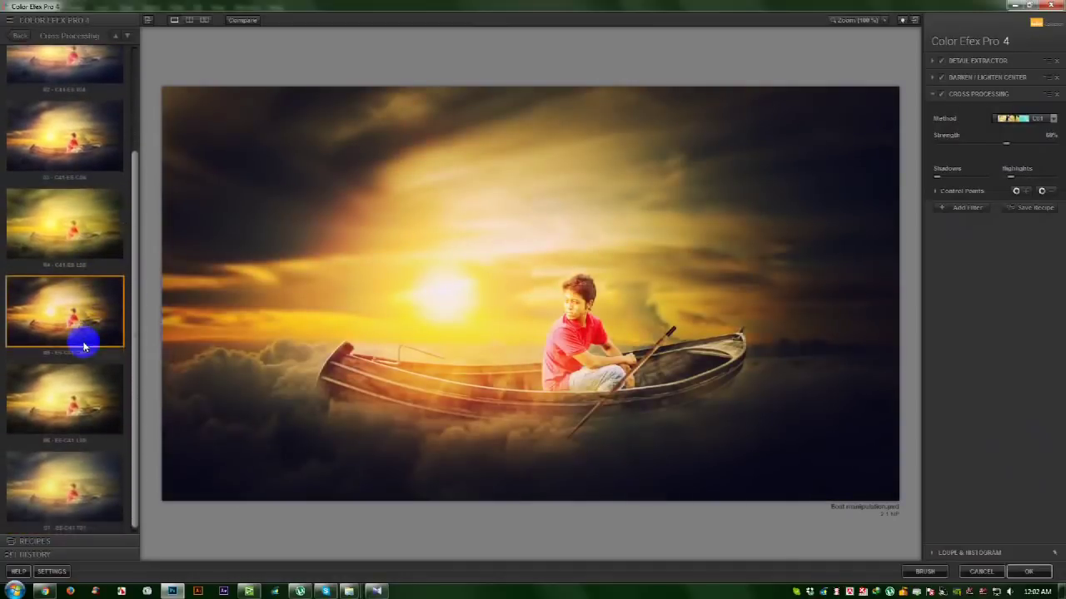
click(93, 489)
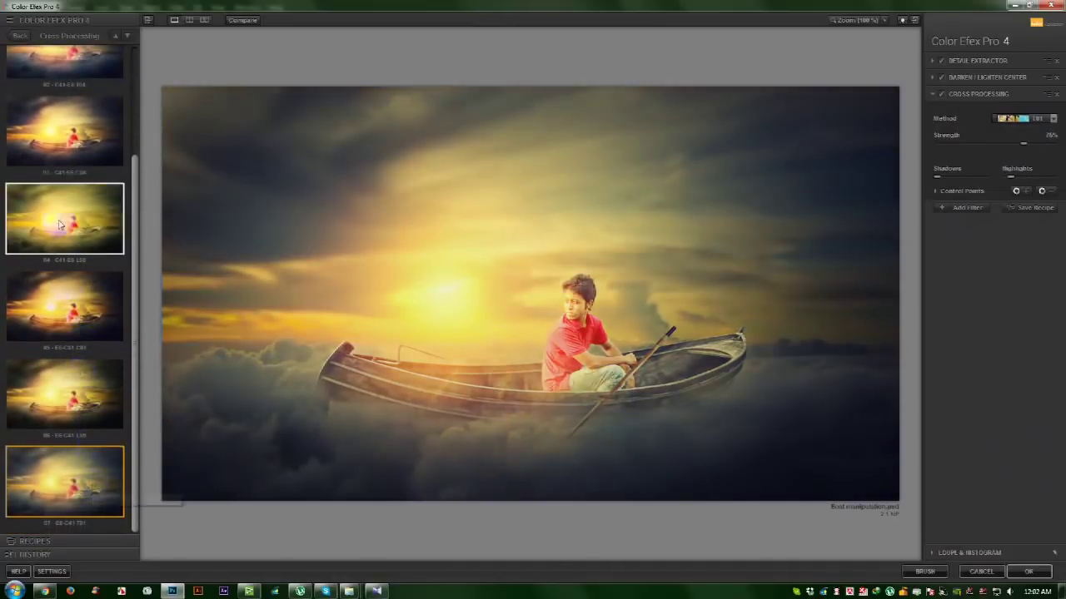
scroll(92, 209, up, 3)
click(85, 94)
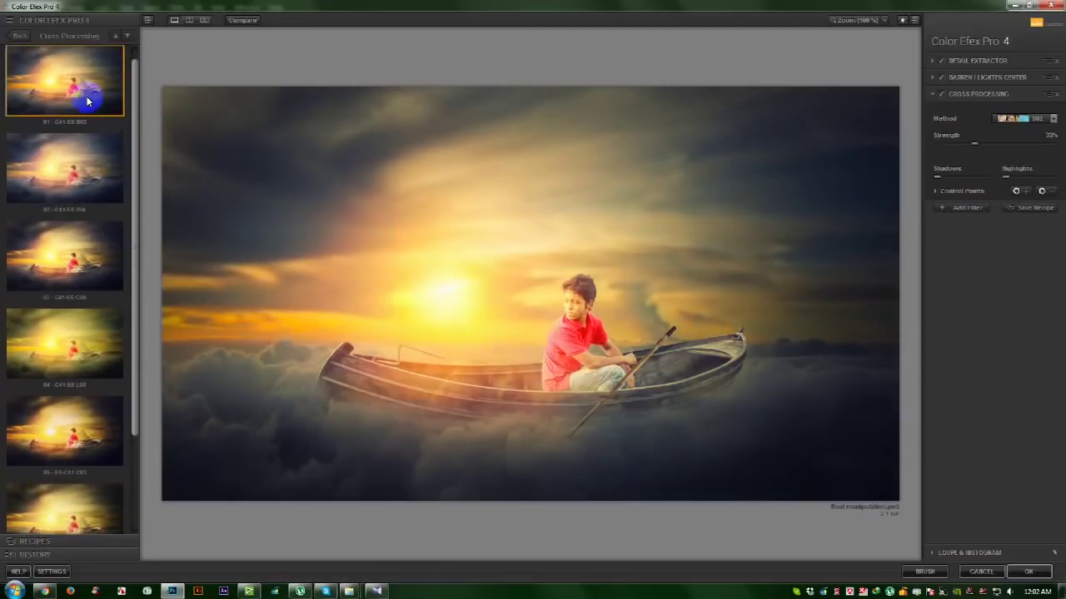
Lower Cross Processing strength to 25%, adjust Detail Extractor contrast, and apply the grade
drag(952, 150, 972, 146)
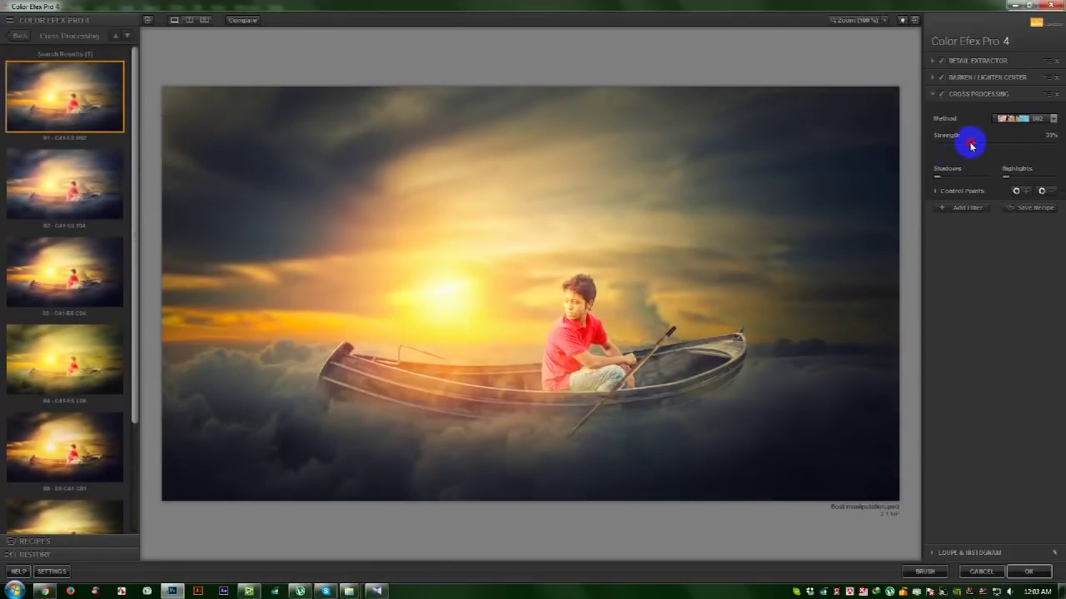
drag(964, 145, 962, 145)
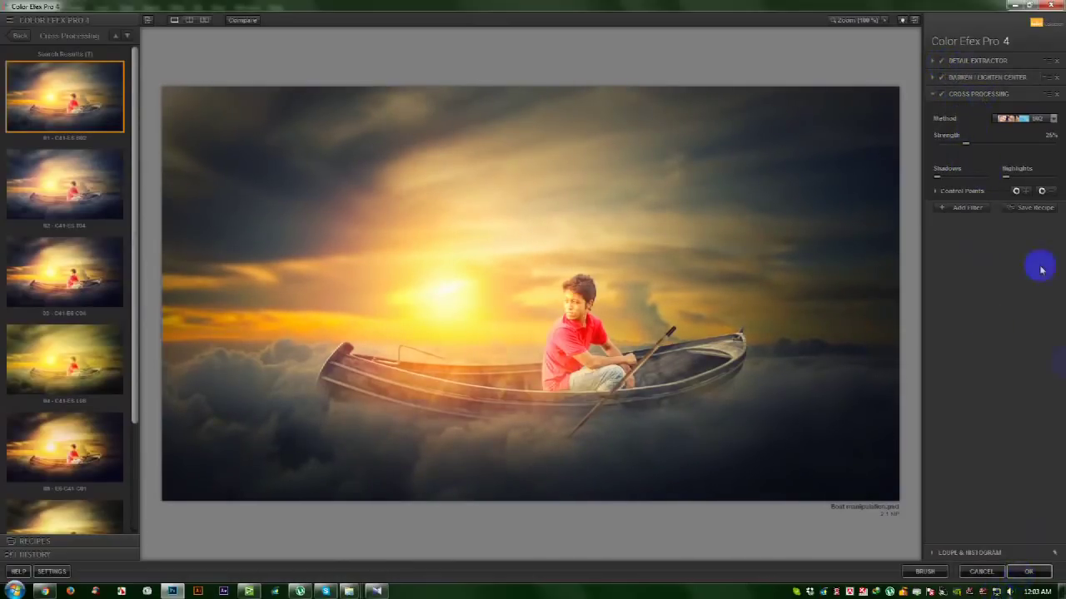
click(957, 67)
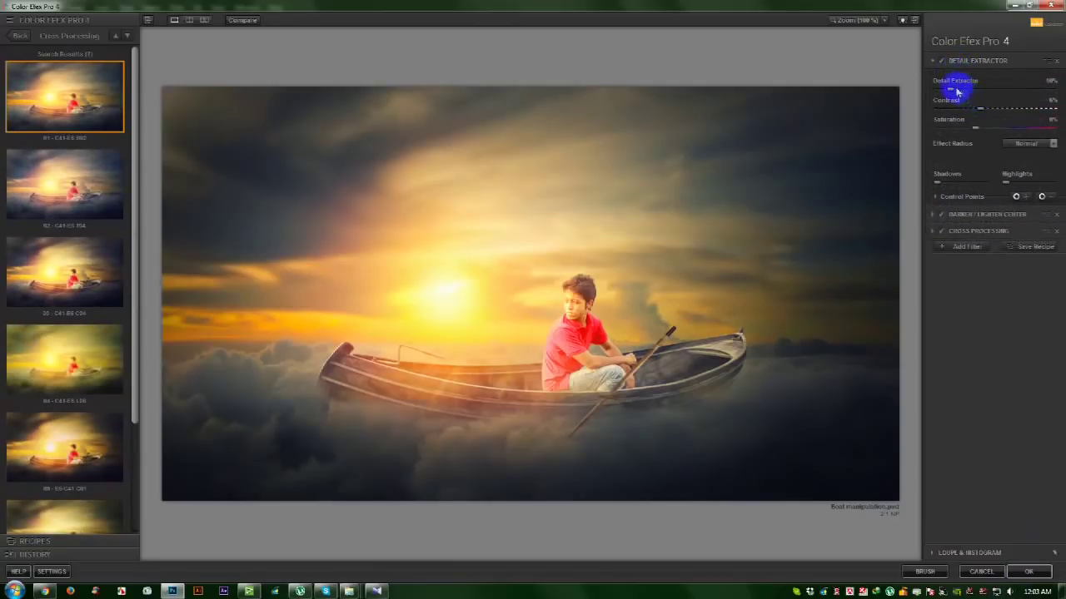
mouse_move(969, 110)
mouse_down()
mouse_move(951, 109)
mouse_move(982, 114)
mouse_up()
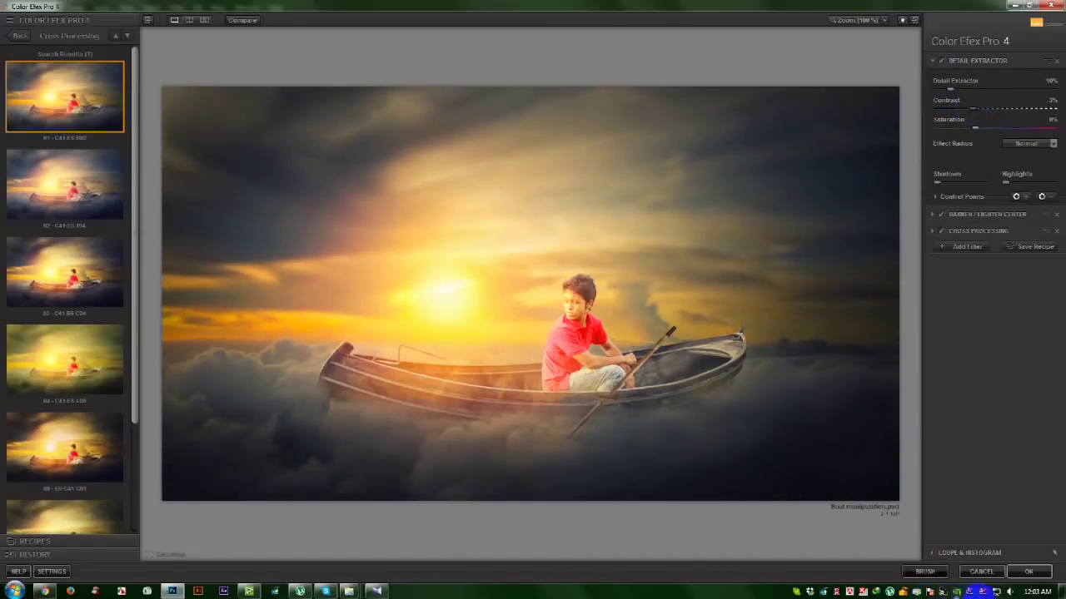
click(1028, 571)
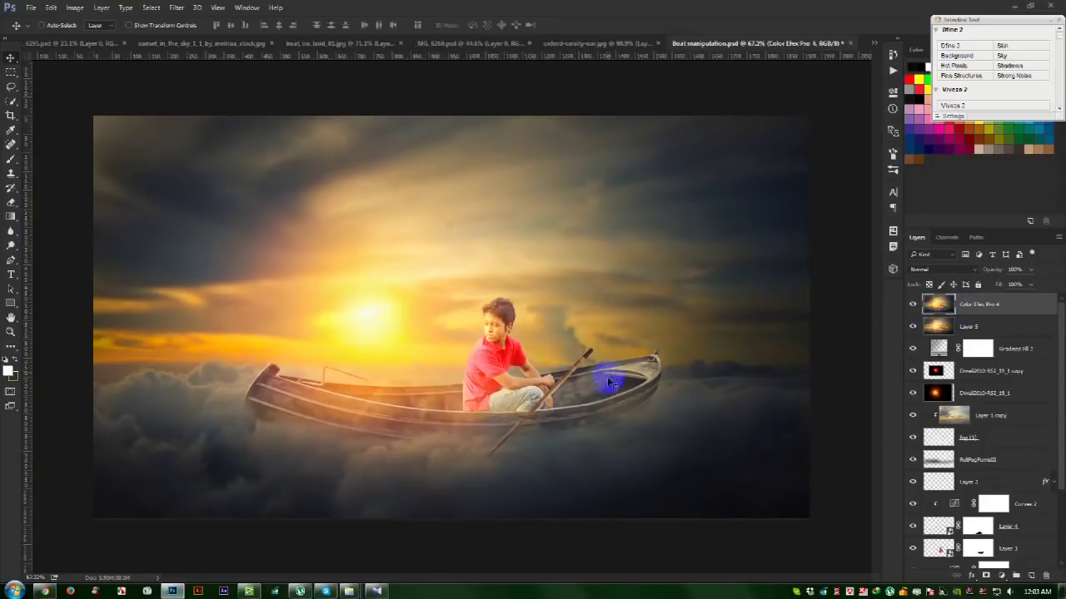
Compare the Color Efex layer on and off and set its opacity to 25%
click(184, 10)
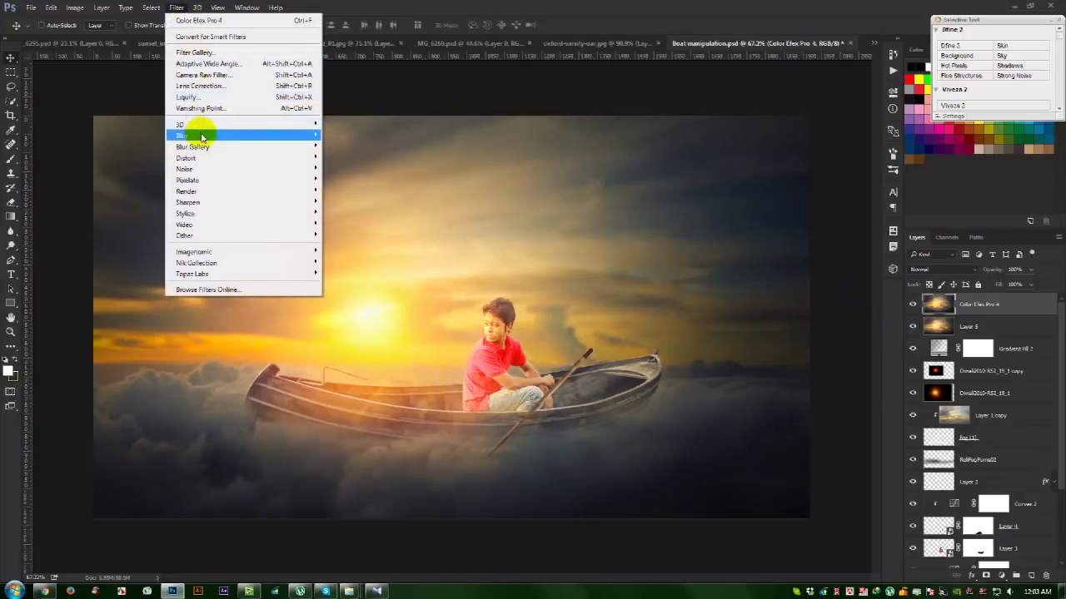
click(933, 304)
click(913, 304)
click(916, 304)
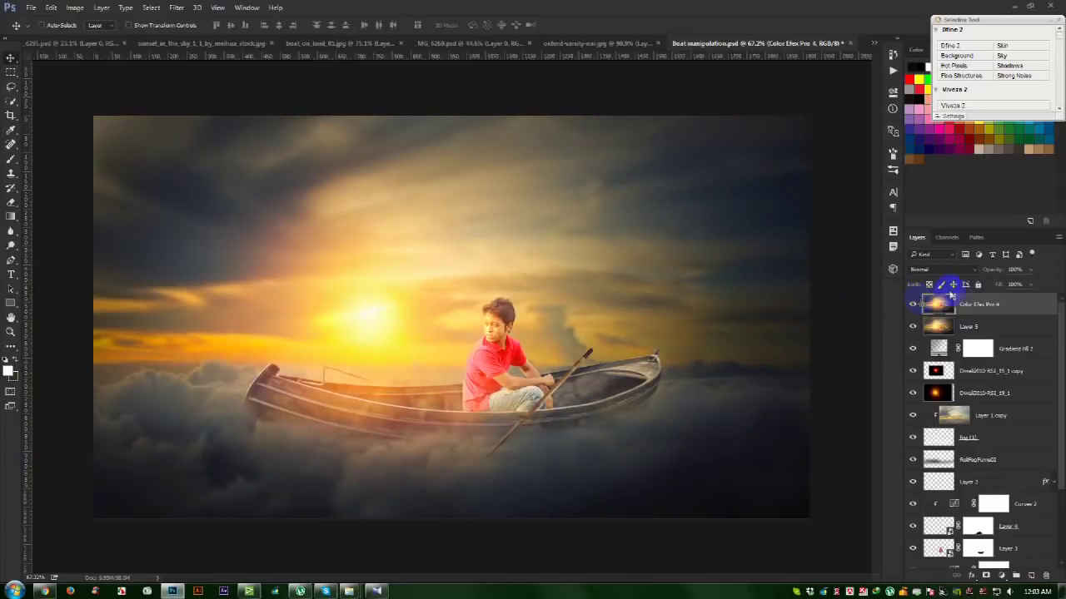
text(58)
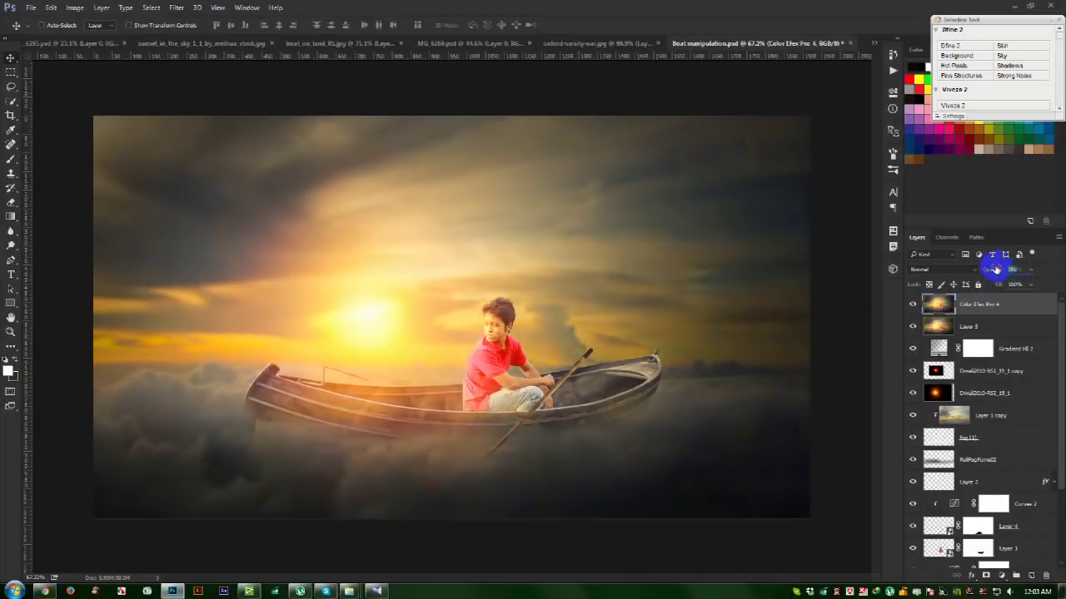
click(983, 270)
text(25)
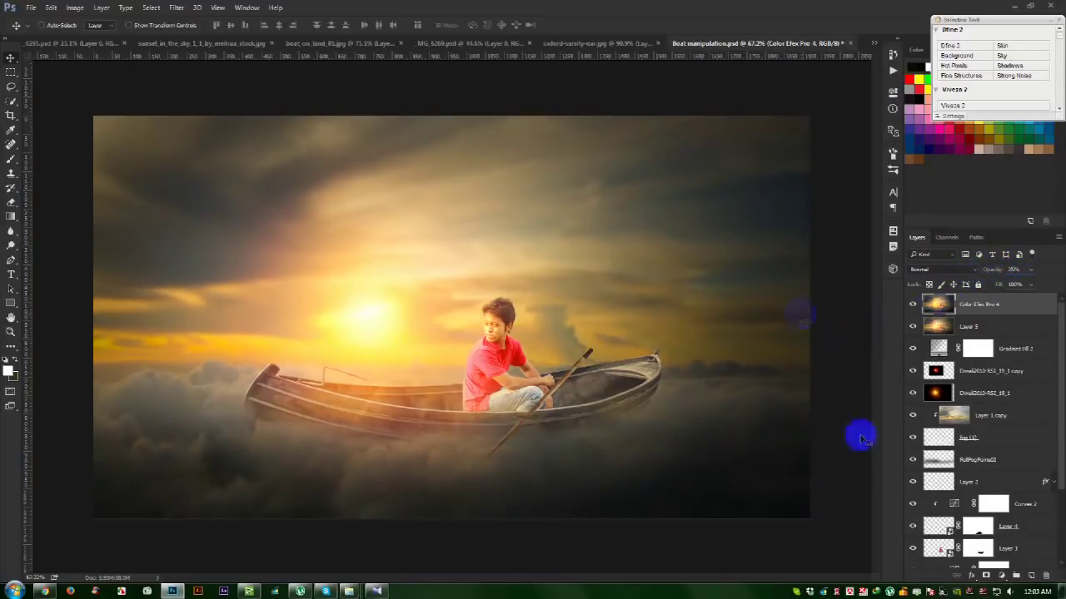
Add a Warming Filter (85) Photo Filter layer and duplicate Layer 5
click(1001, 575)
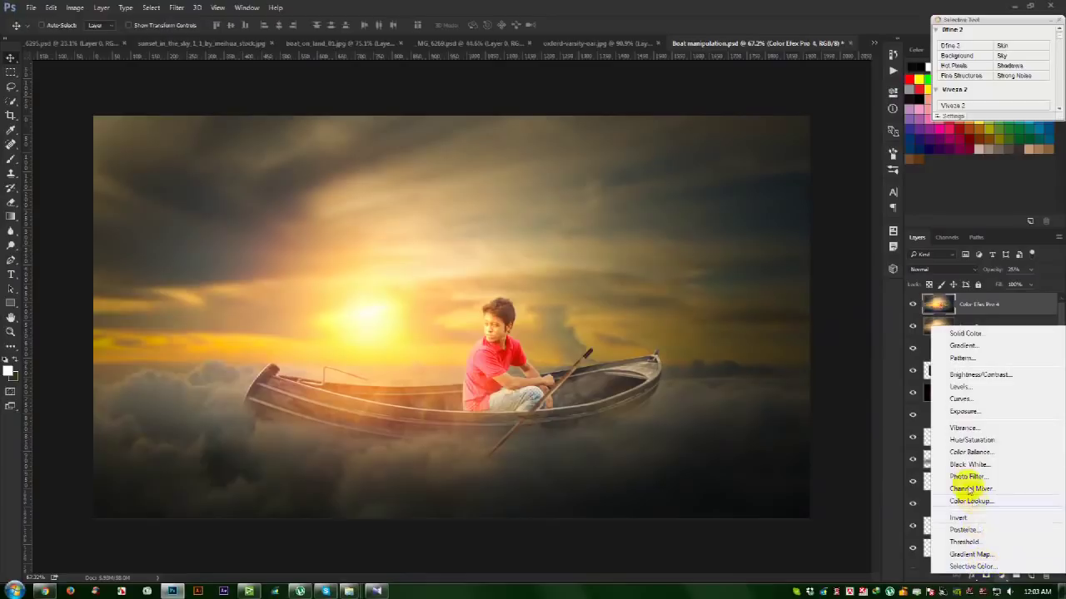
click(970, 477)
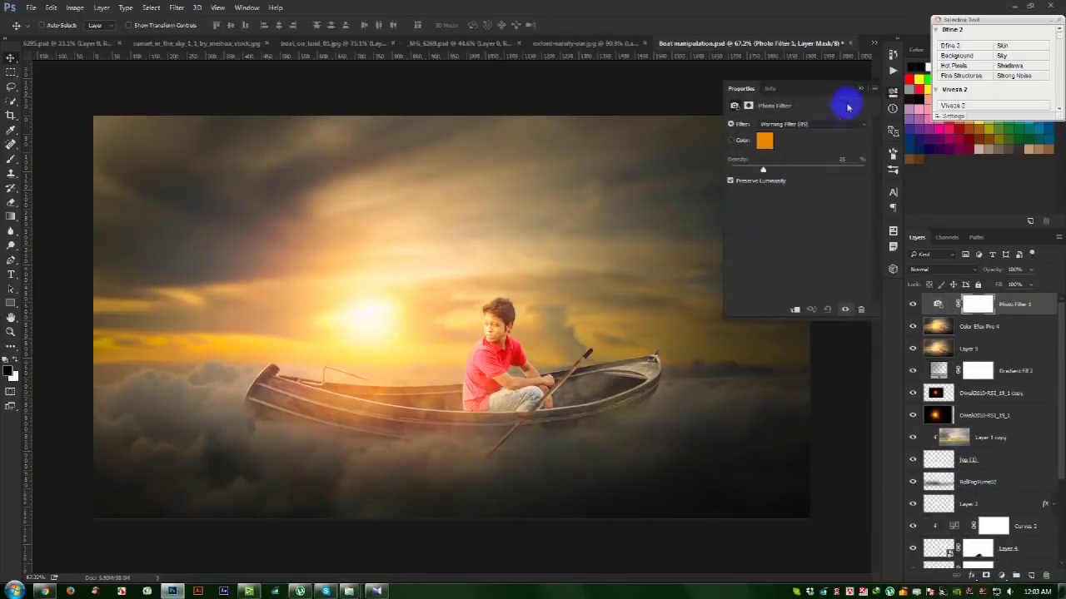
click(861, 86)
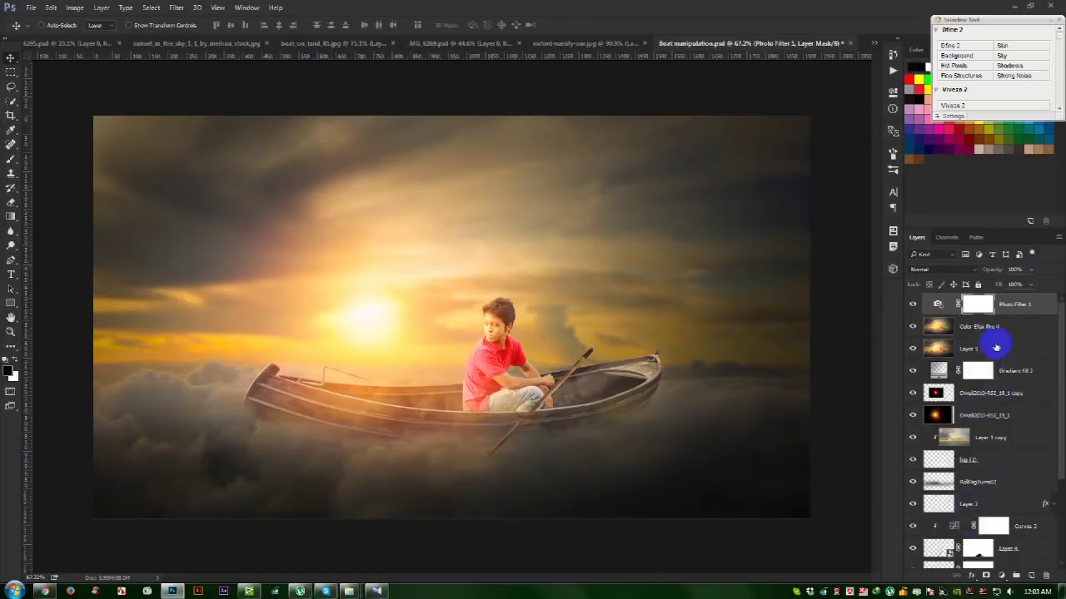
click(996, 347)
key(ctrl+j)
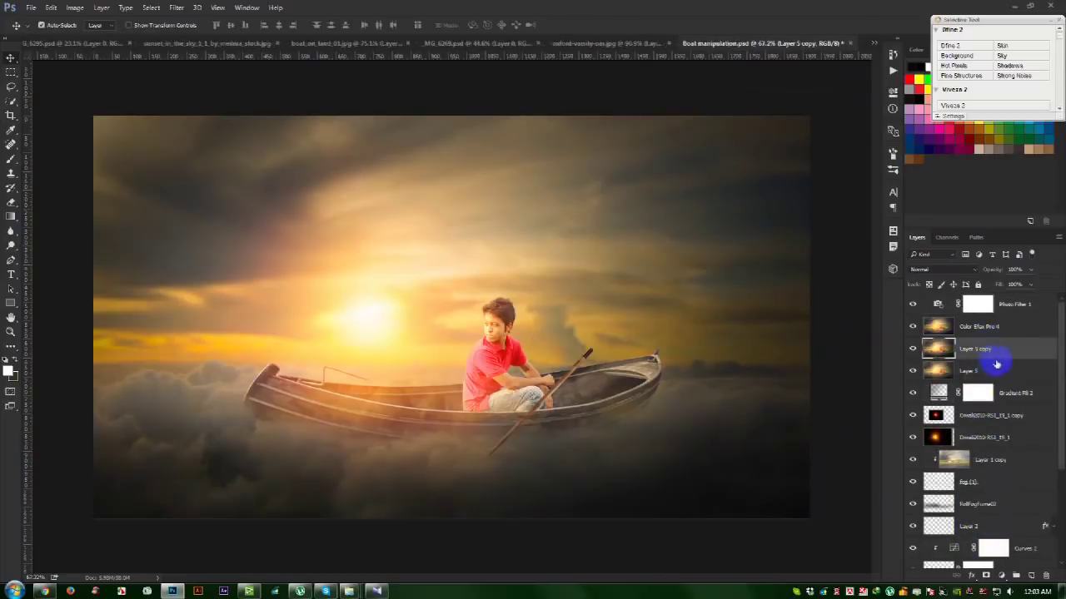
click(177, 8)
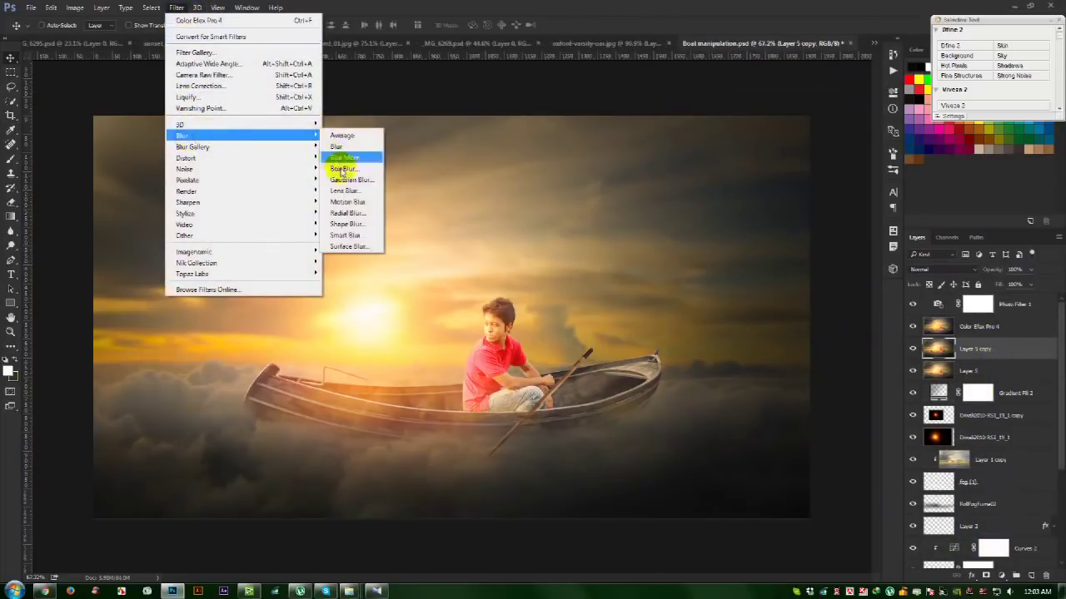
Gaussian-blur the Layer 5 copy, then test and undo a 464 px brush dab
mouse_move(191, 135)
click(350, 180)
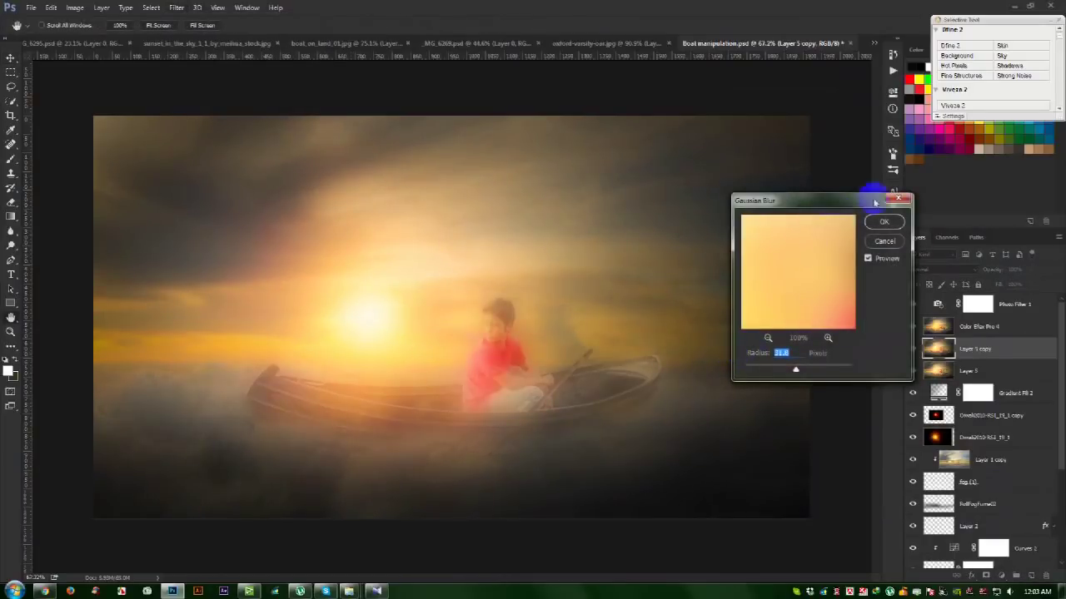
click(888, 220)
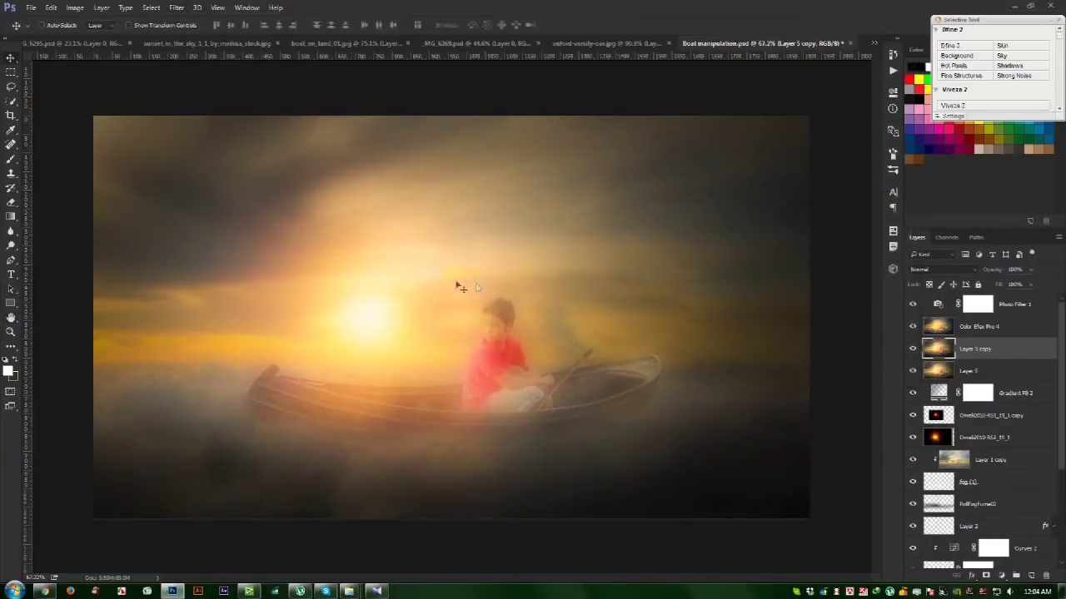
click(12, 160)
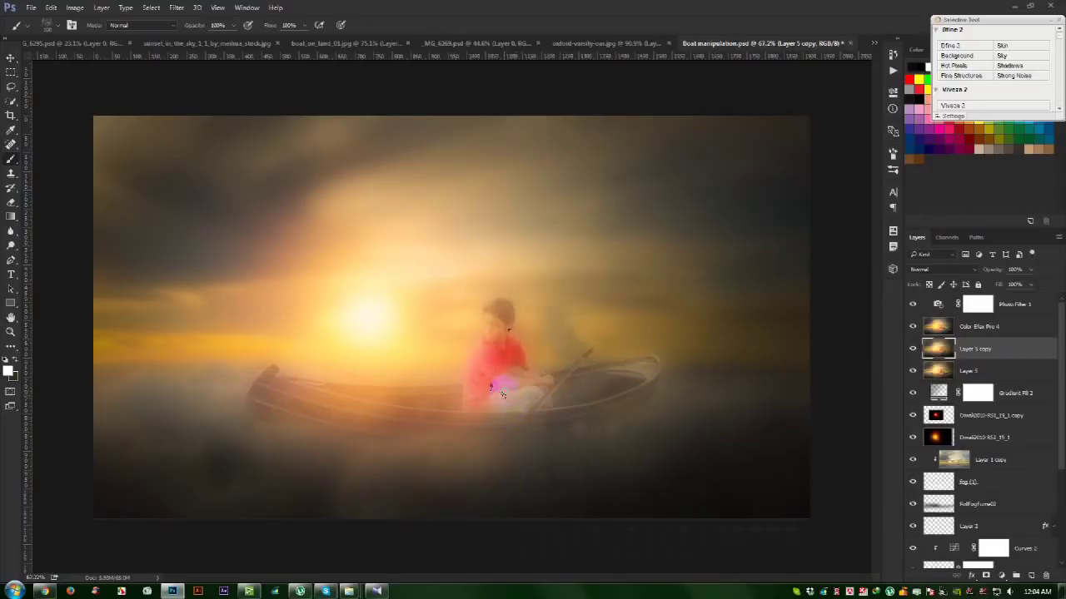
right_click(502, 393)
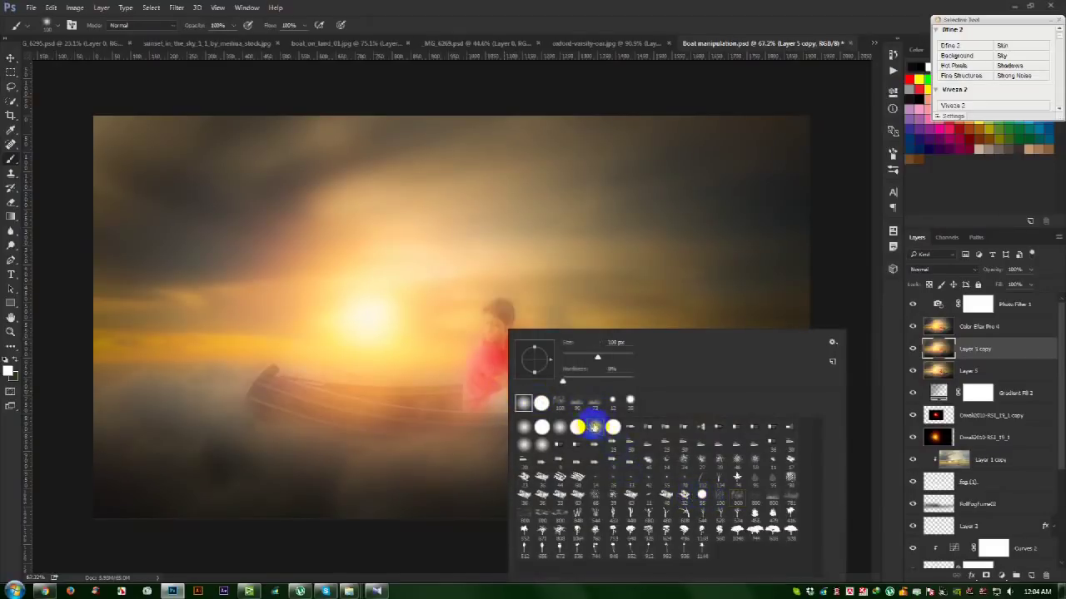
drag(597, 357, 625, 358)
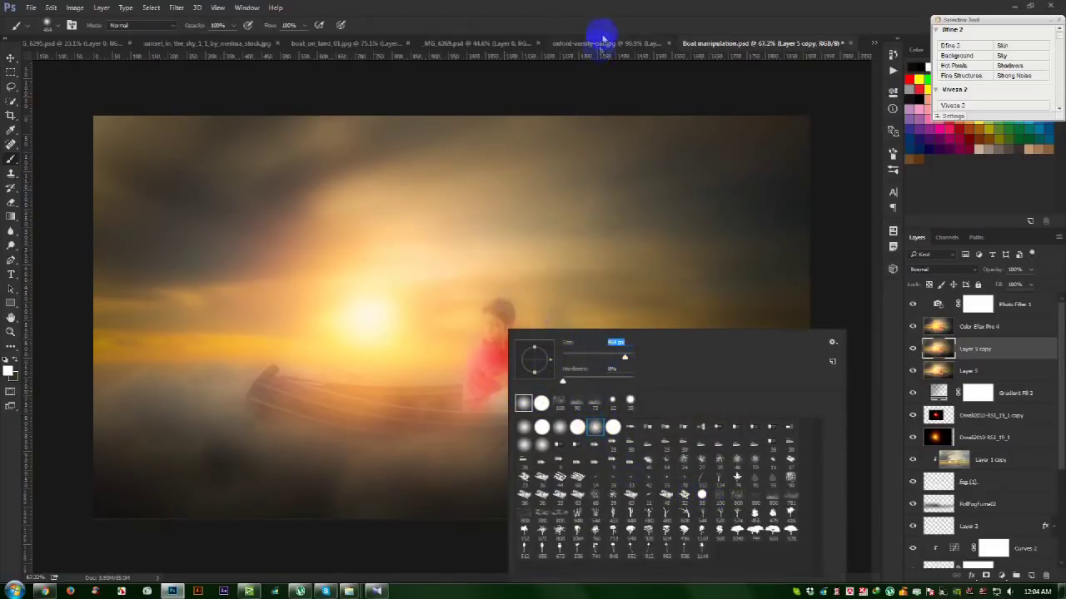
click(602, 38)
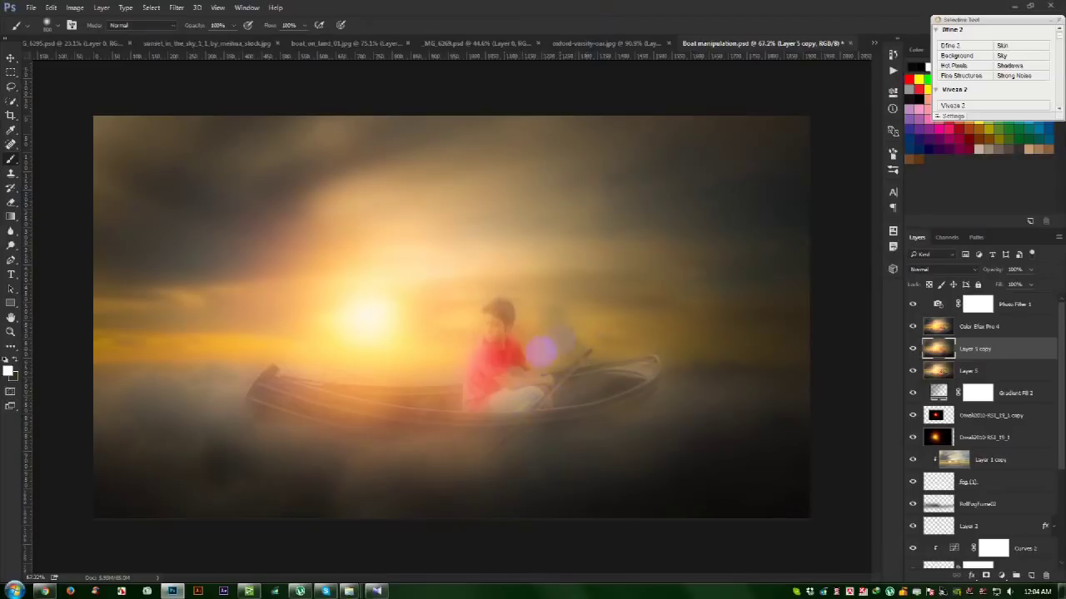
click(490, 350)
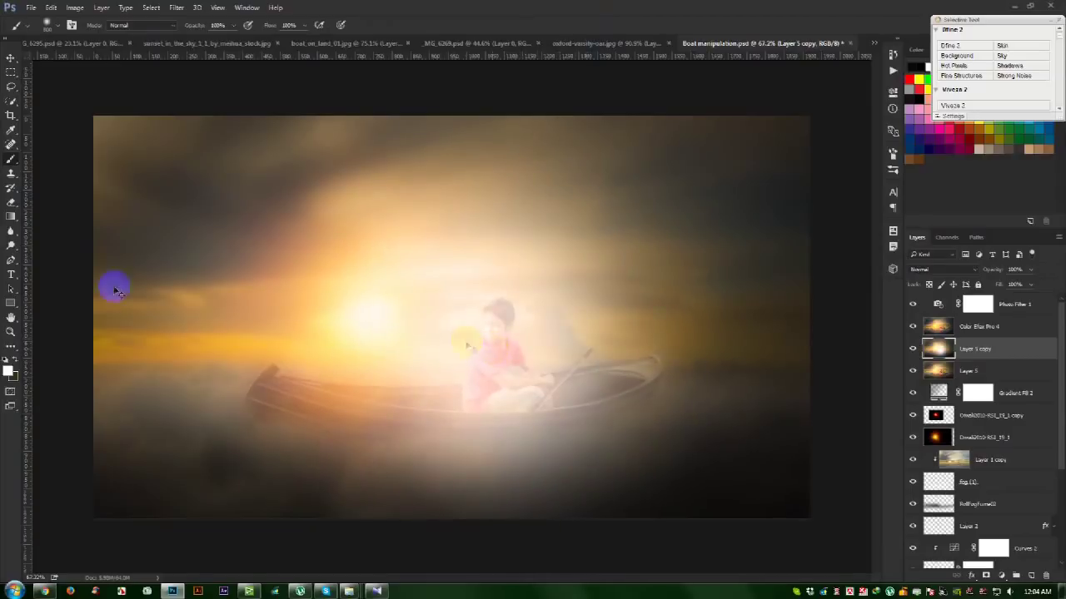
key(ctrl+z)
click(10, 201)
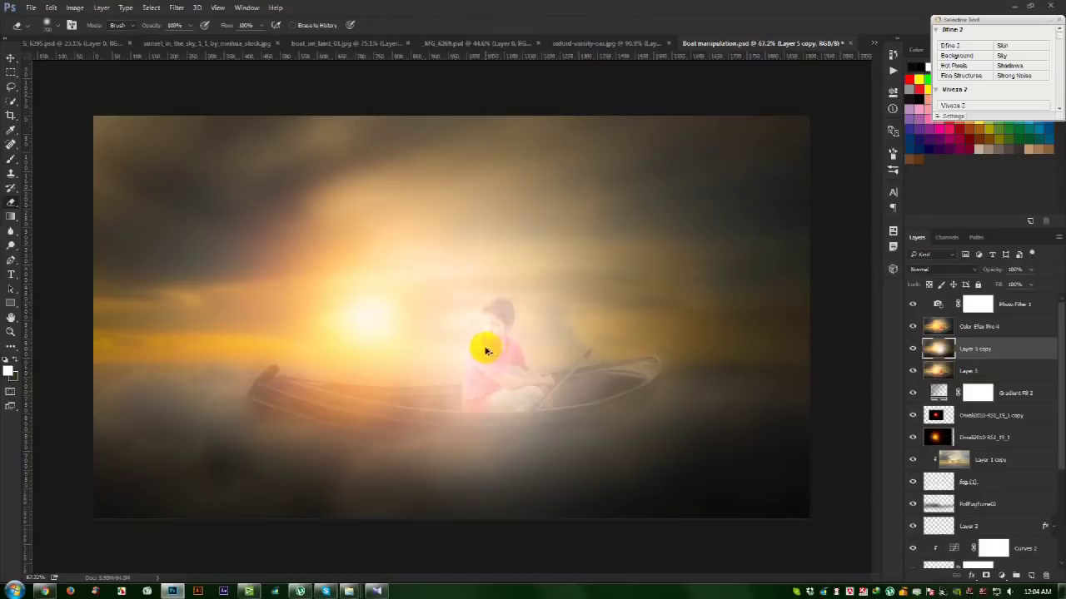
Erase the blur from the boy, the boat and the upper sky back to history
drag(486, 350, 492, 354)
mouse_move(341, 362)
mouse_down()
mouse_move(331, 382)
mouse_move(573, 353)
mouse_move(504, 354)
mouse_up()
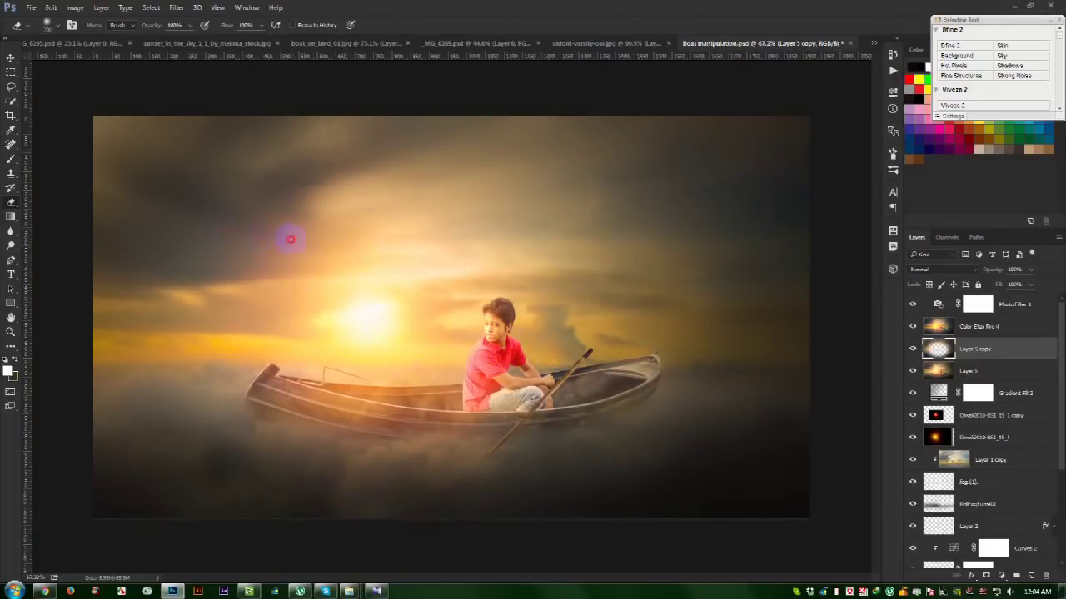
drag(502, 202, 166, 203)
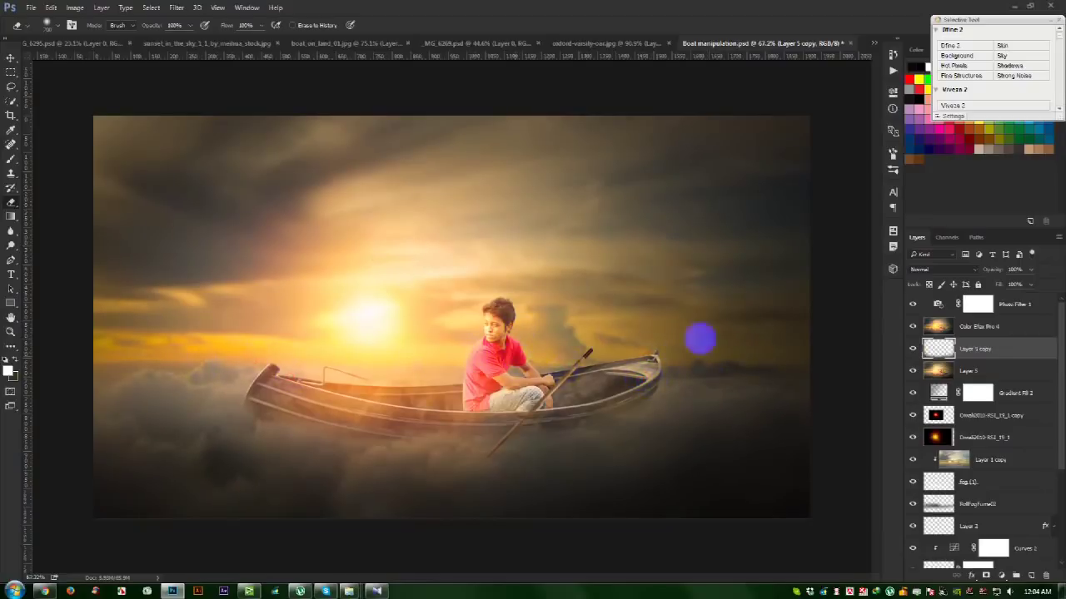
key(ctrl+plus)
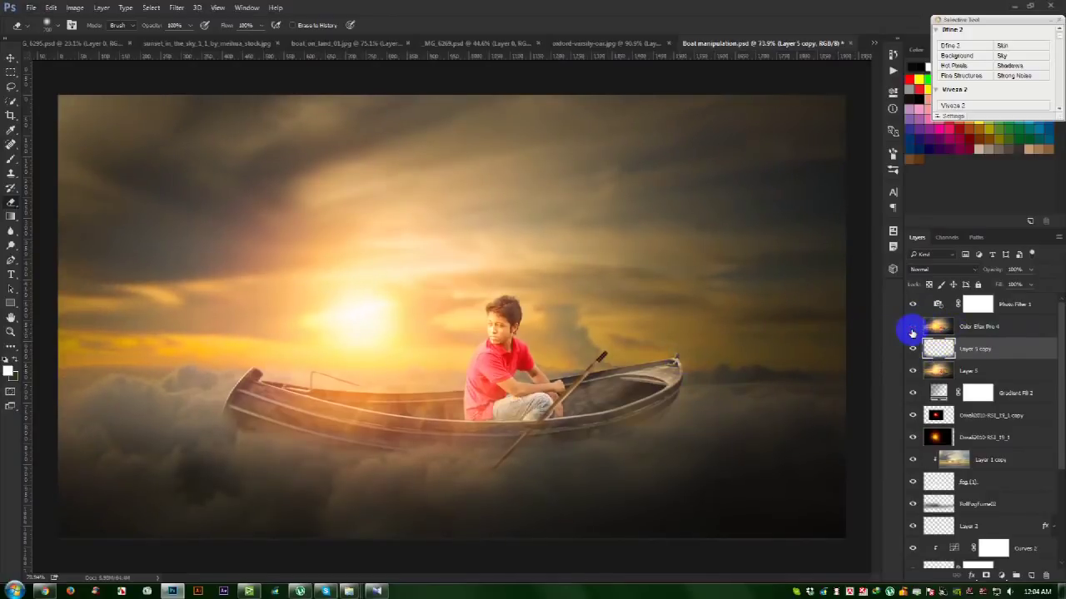
Save the composite, zoom in and out to inspect it, and select the Photo Filter 1 mask
key(ctrl+s)
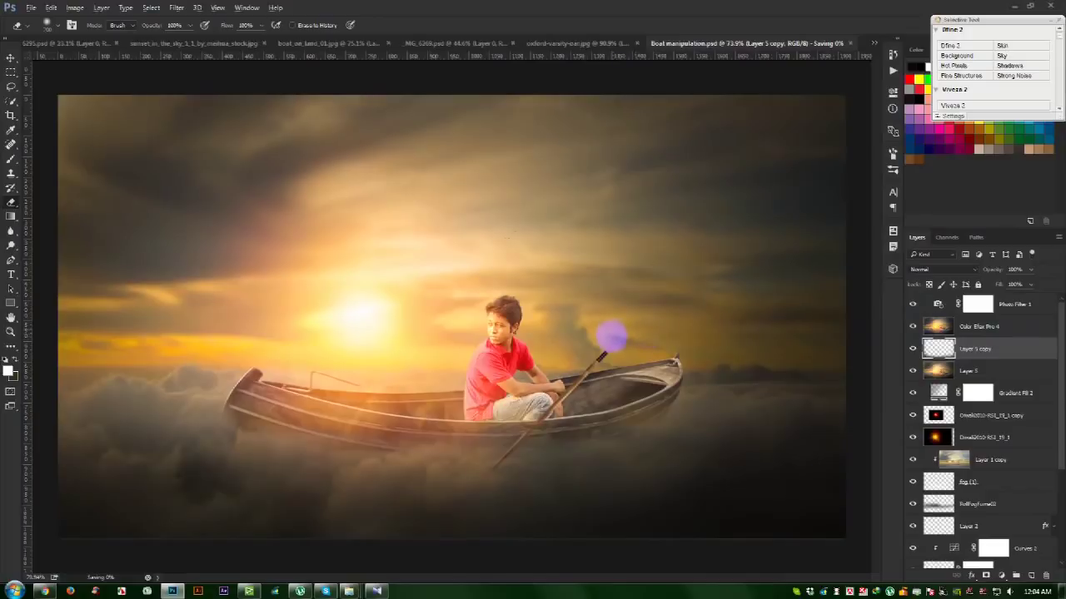
key(ctrl+minus)
click(10, 57)
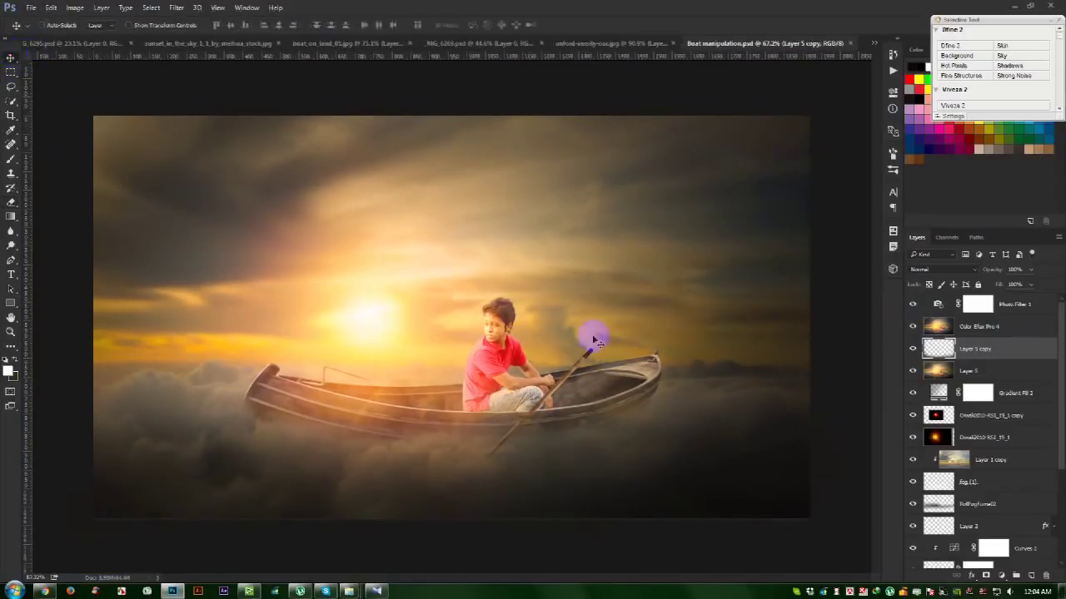
scroll(571, 411, up, 2)
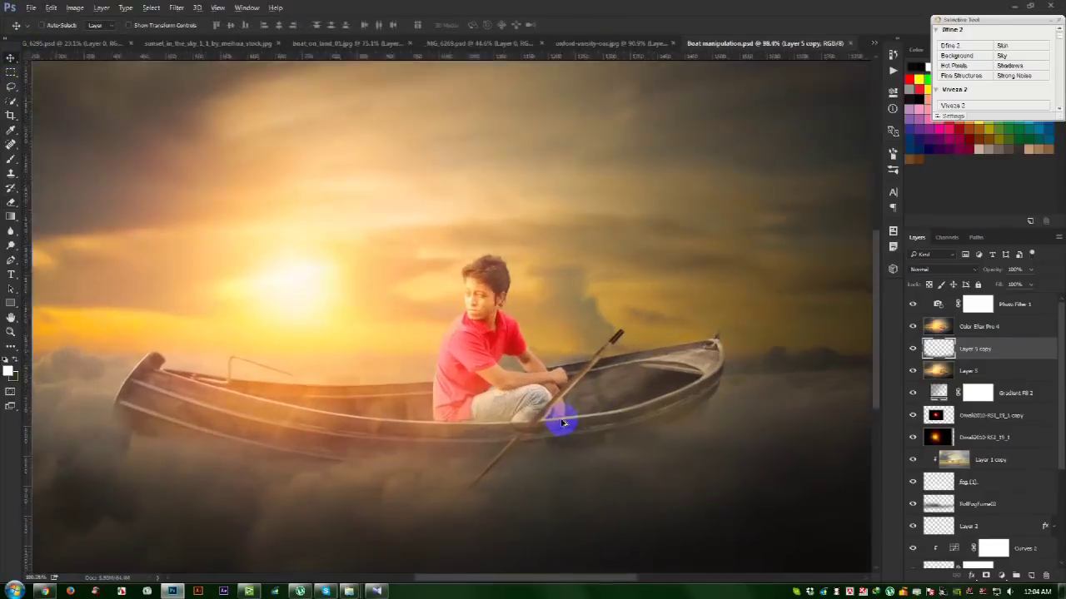
scroll(558, 424, up, 2)
scroll(561, 425, down, 1)
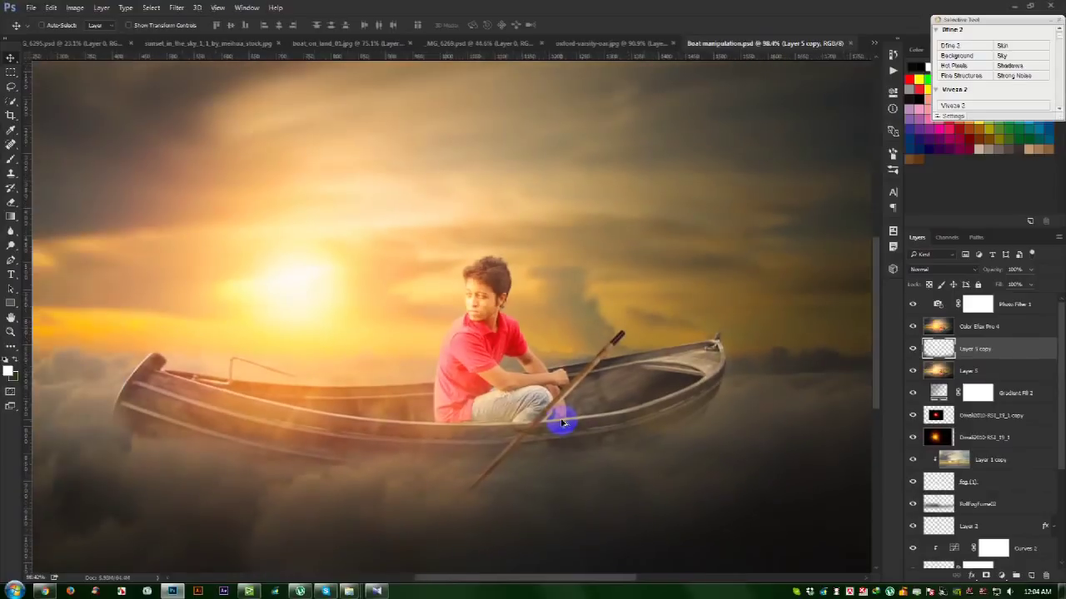
scroll(561, 426, down, 1)
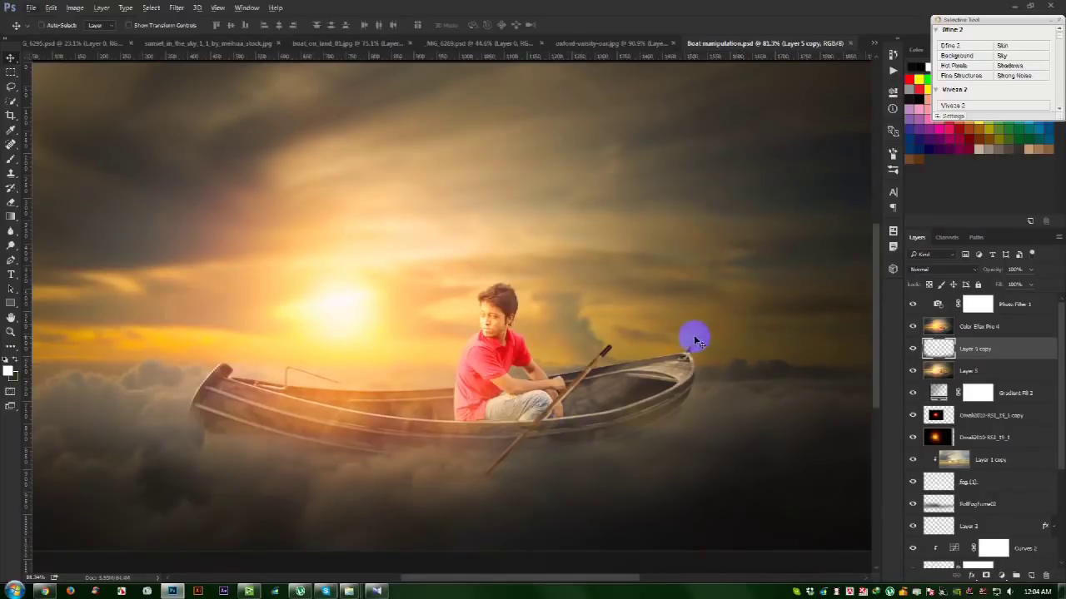
click(1017, 306)
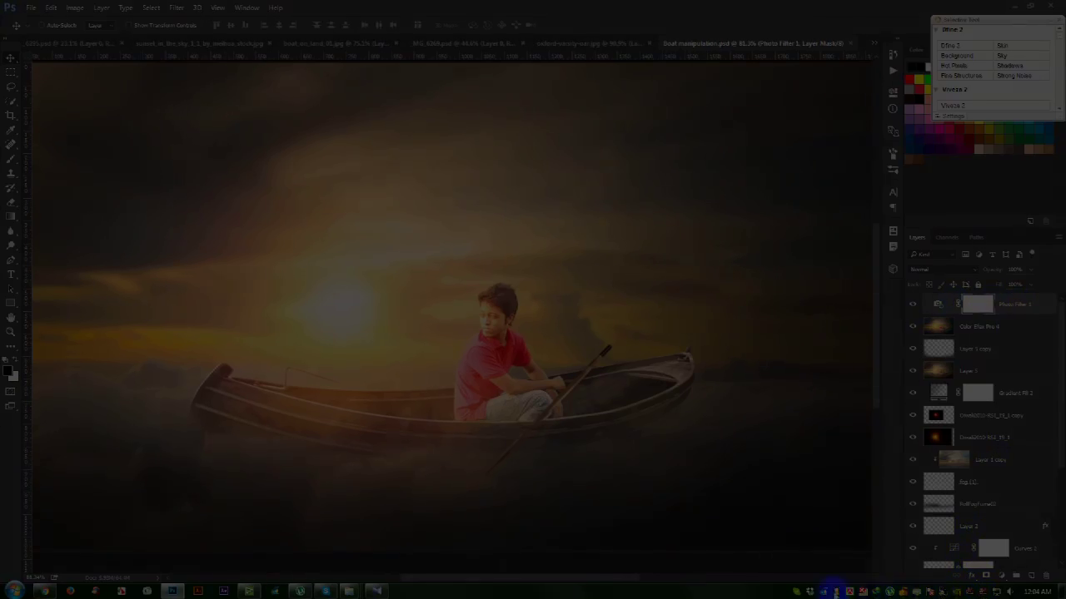